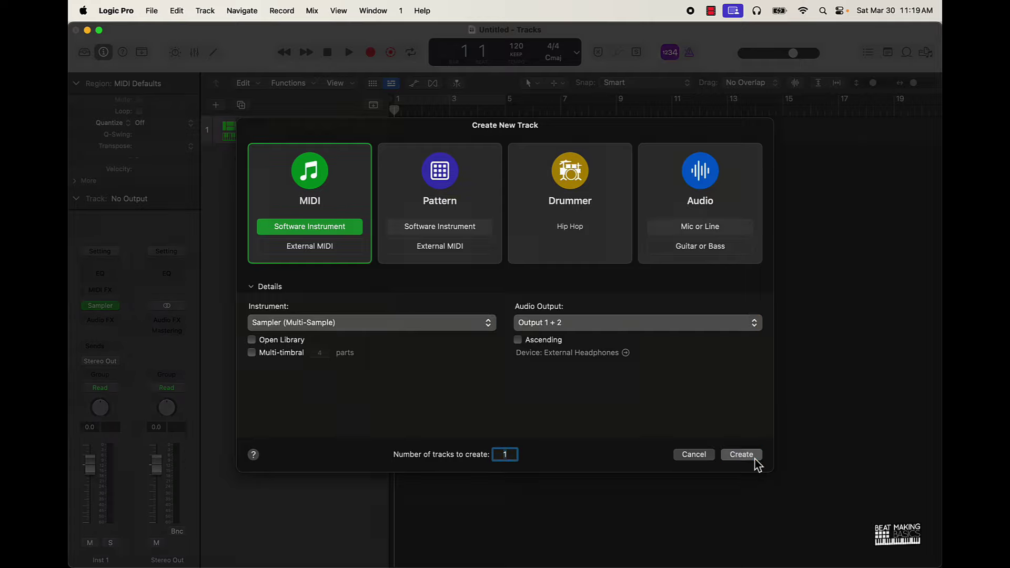
Step: Reposition the Sampler window and show only its Mapping and Zone sections, hiding Synth, Mod Matrix and Modulators
left_click_drag(709, 83, 549, 58)
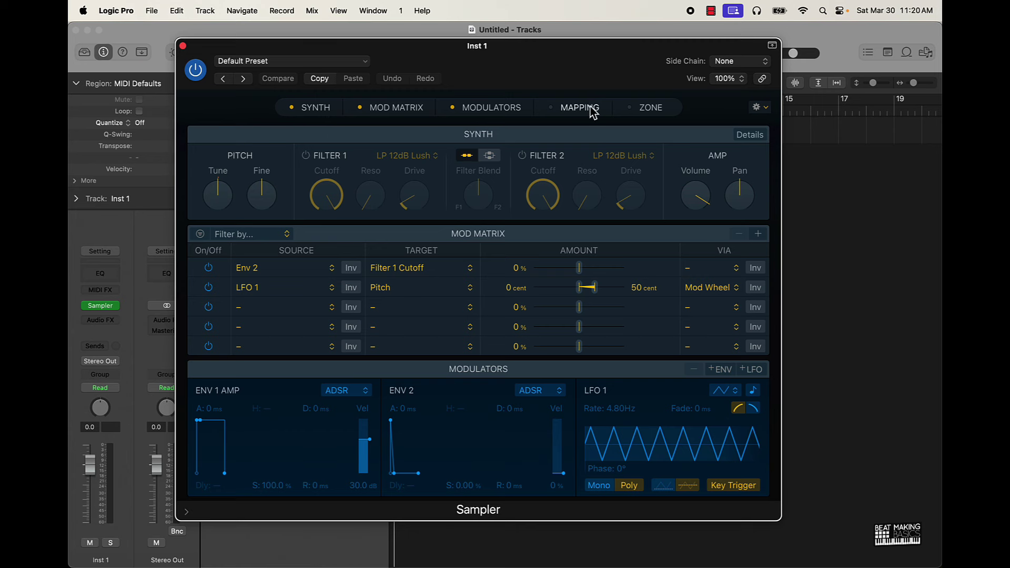
left_click(298, 115)
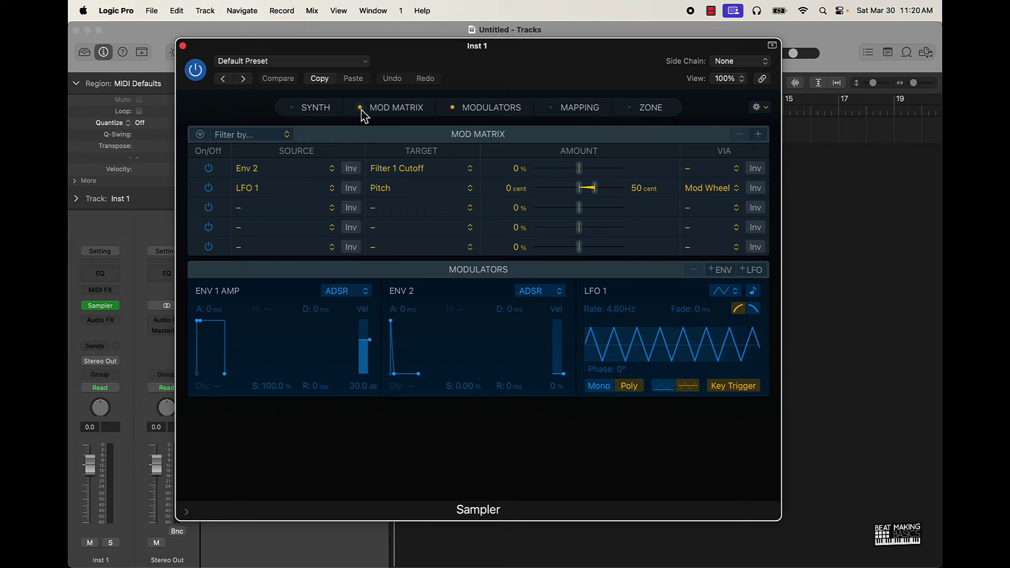
left_click(362, 111)
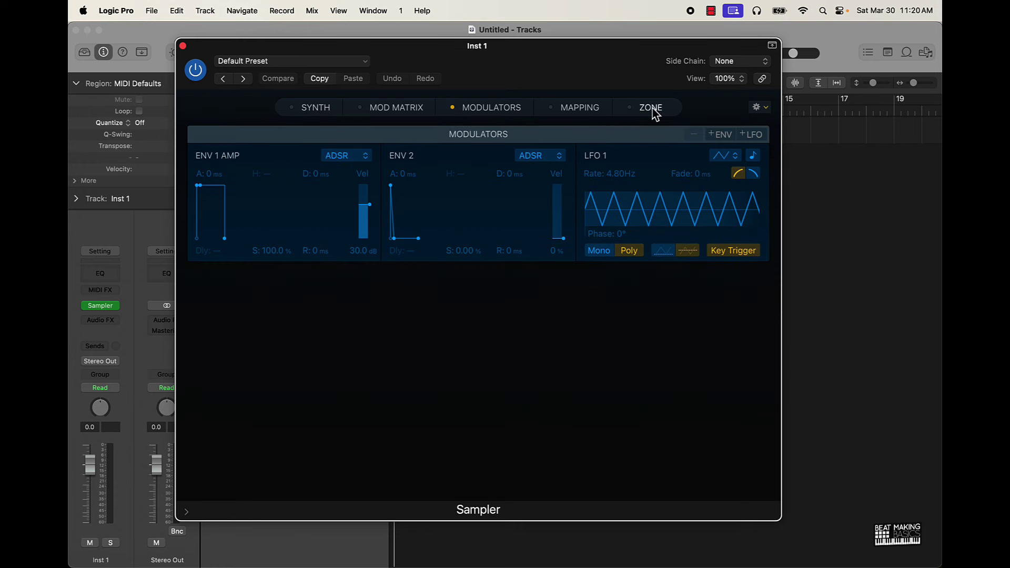
left_click(581, 112)
left_click(452, 112)
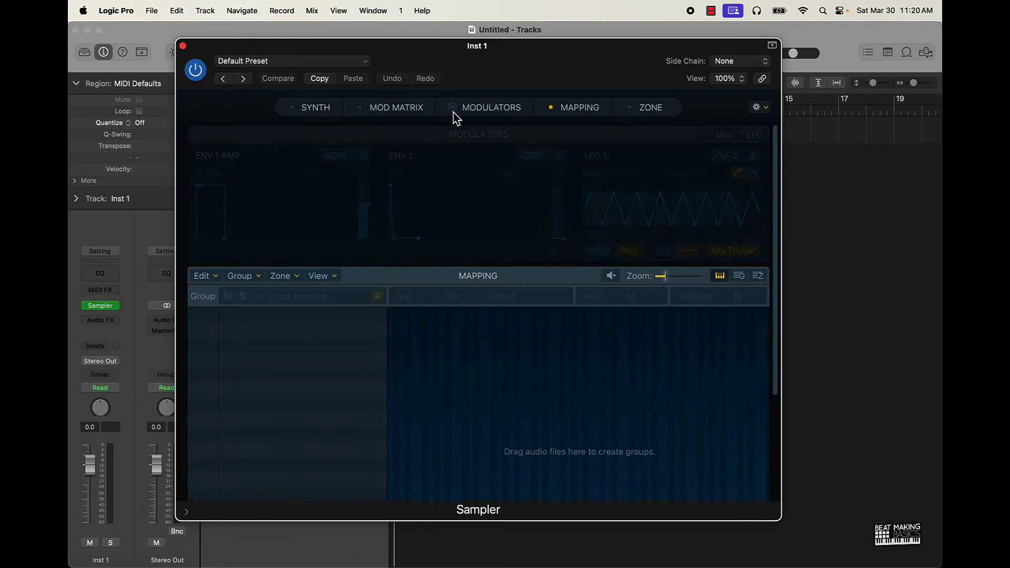
left_click(644, 113)
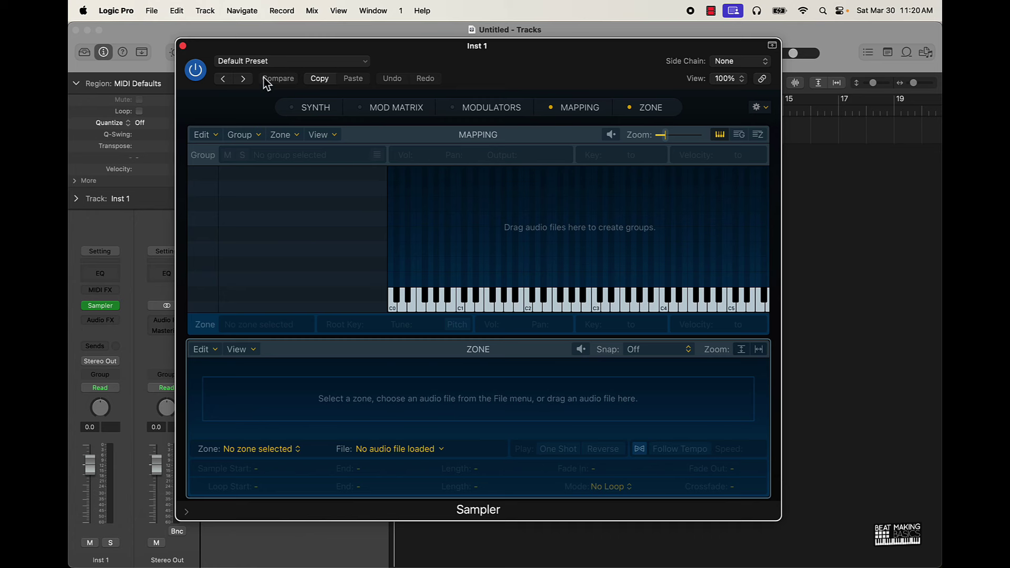
Step: Load the saved preset Boom Kit 01 into the Sampler instrument
left_click(270, 62)
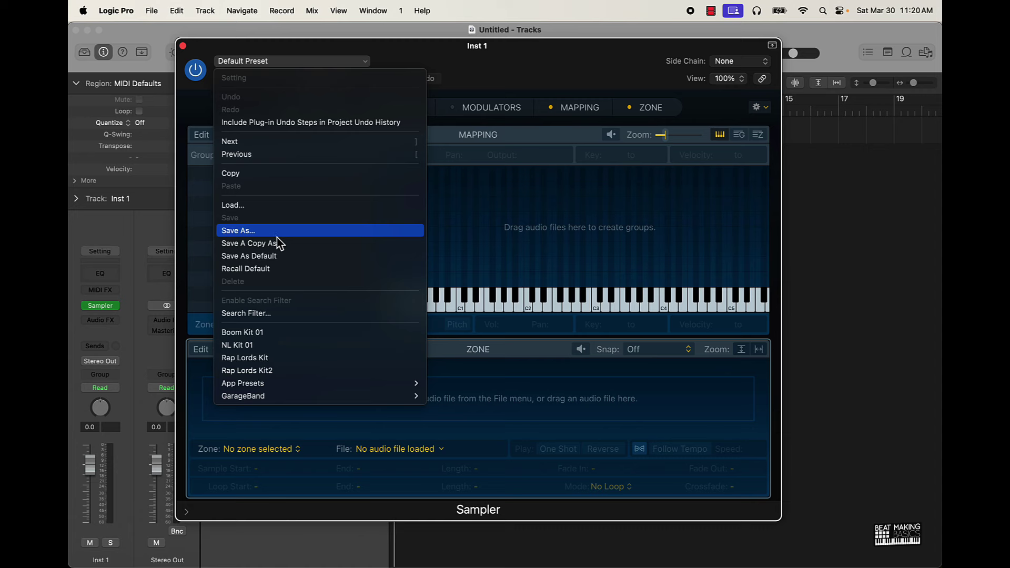
left_click(519, 59)
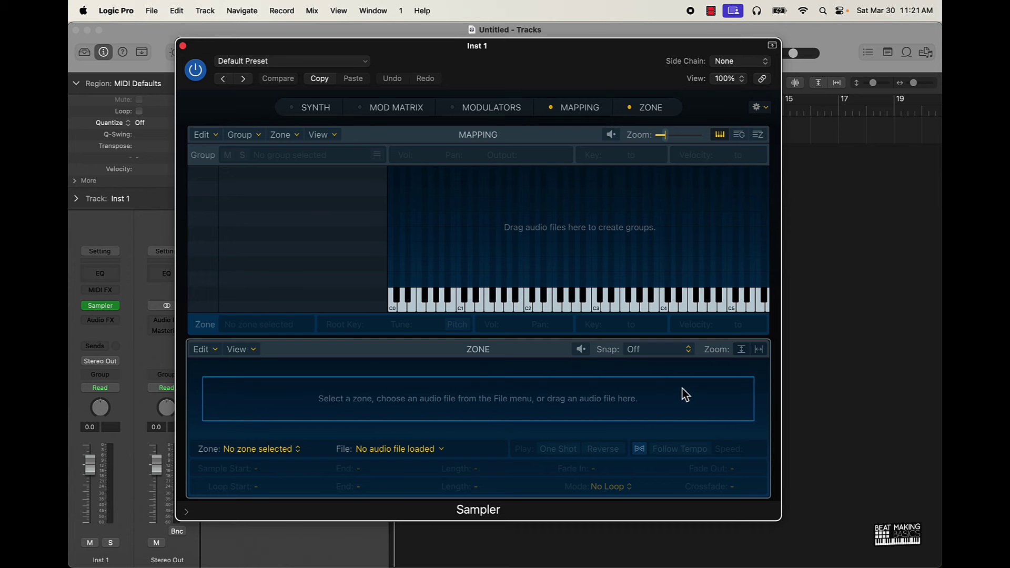
left_click(270, 62)
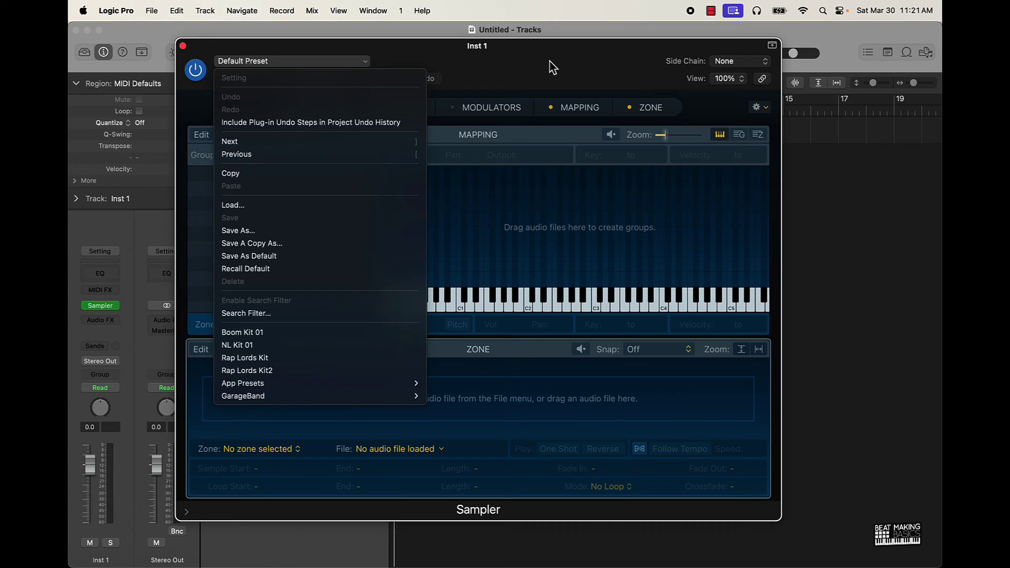
left_click(253, 337)
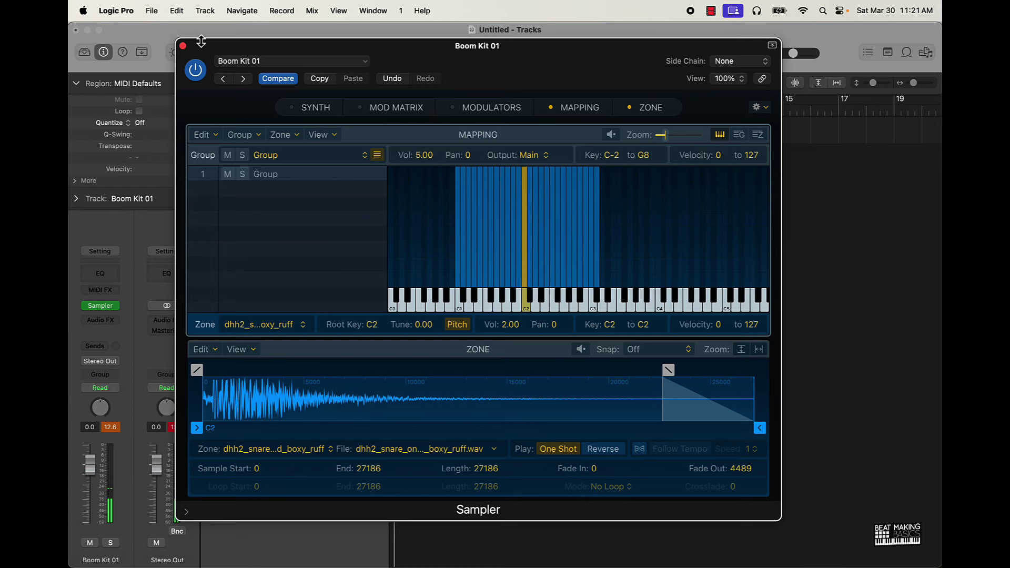
Step: Move the Sampler window down, close it, and reset the Stereo Out channel's peak level reading
left_click_drag(201, 41, 218, 100)
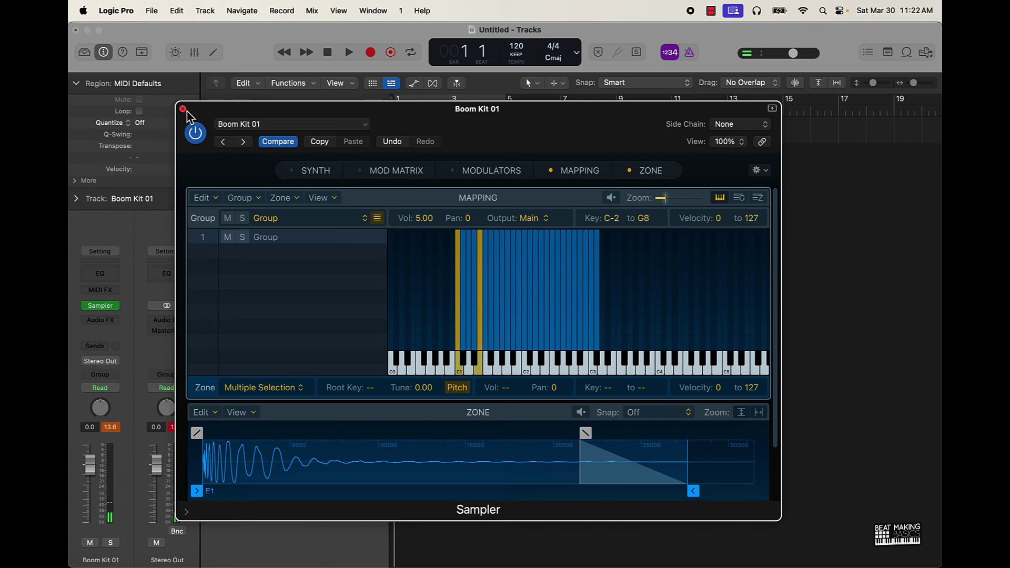
left_click(183, 109)
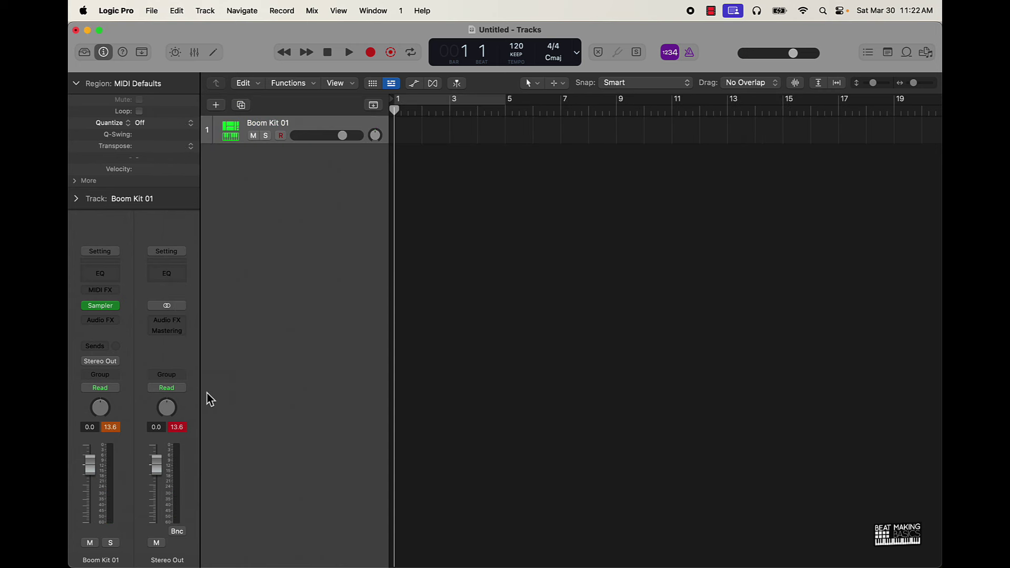
left_click(178, 427)
left_click(926, 52)
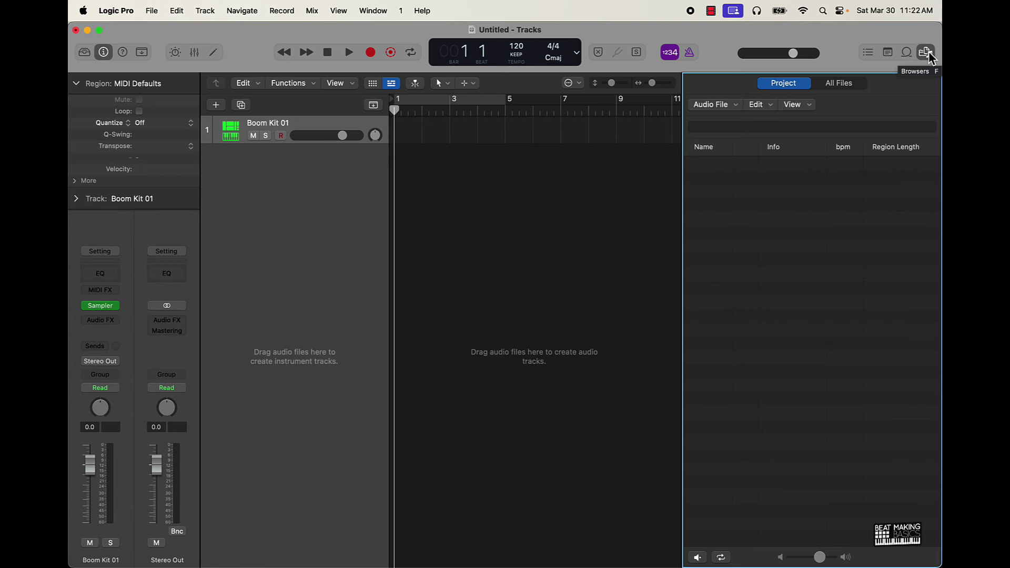
left_click(926, 54)
left_click(926, 53)
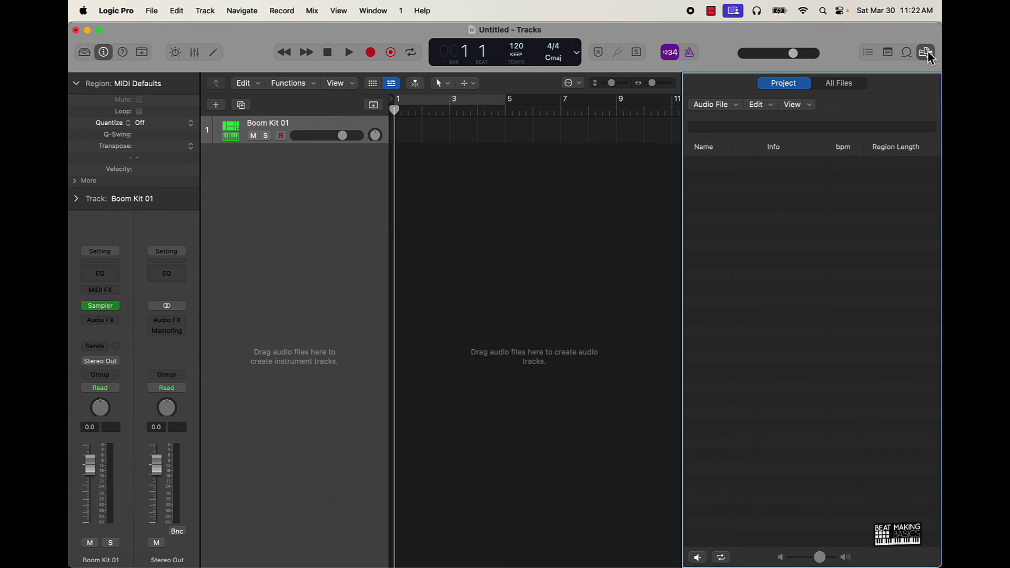
Step: Show the Apple Loops library and filter it by the Jazz genre and the Distorted descriptor
left_click(906, 53)
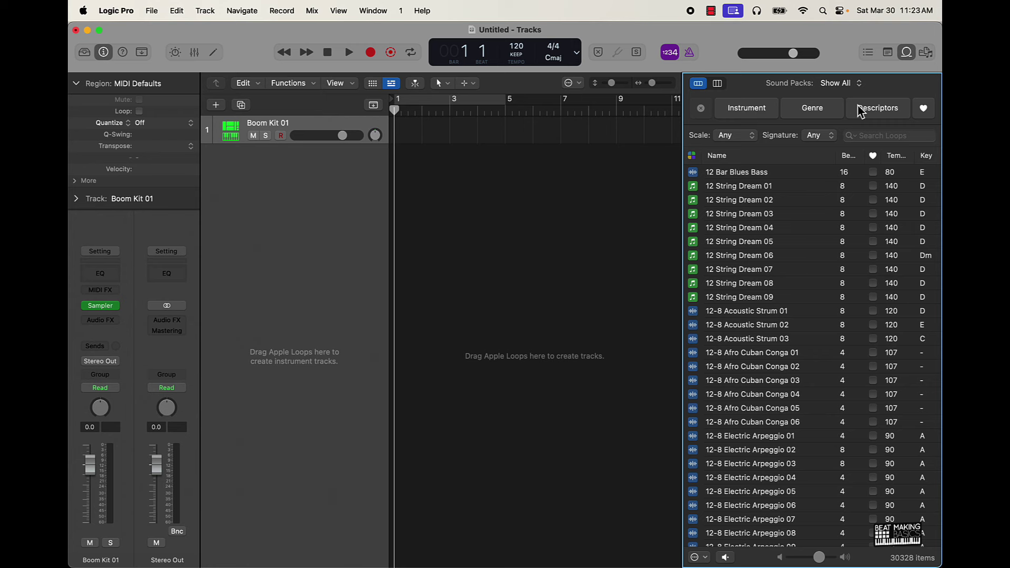
left_click(816, 116)
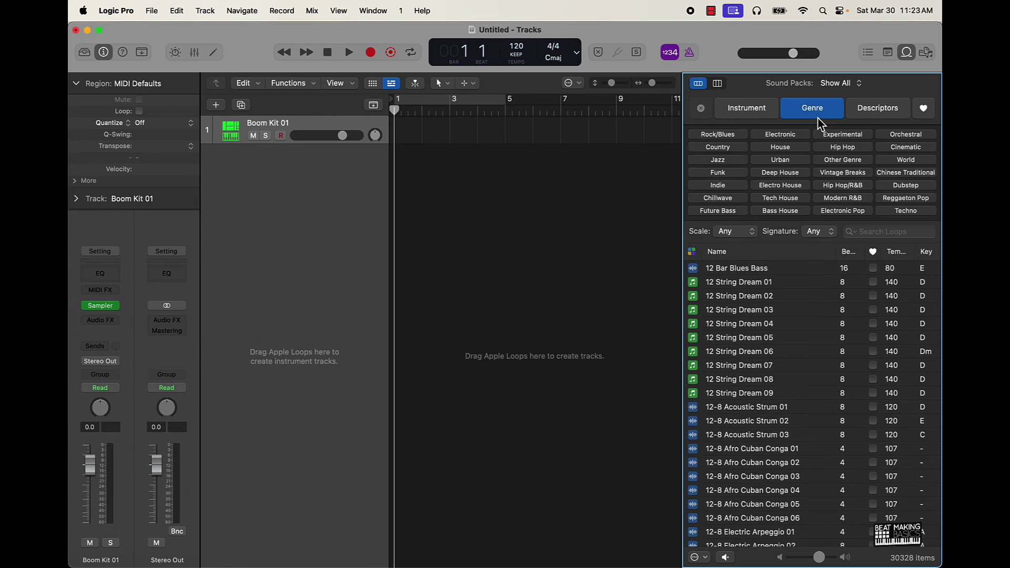
left_click(724, 160)
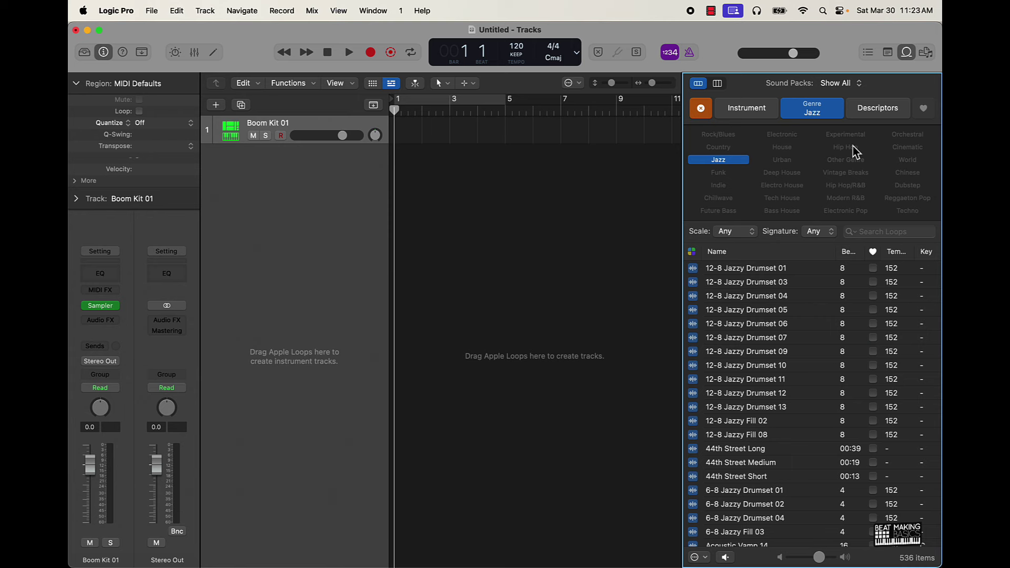
left_click(885, 112)
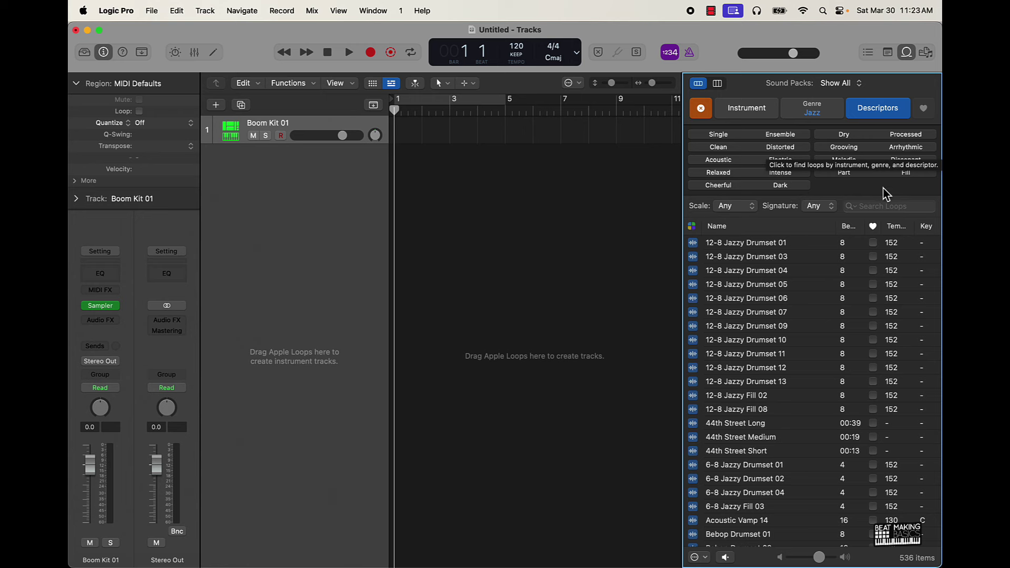
left_click(790, 148)
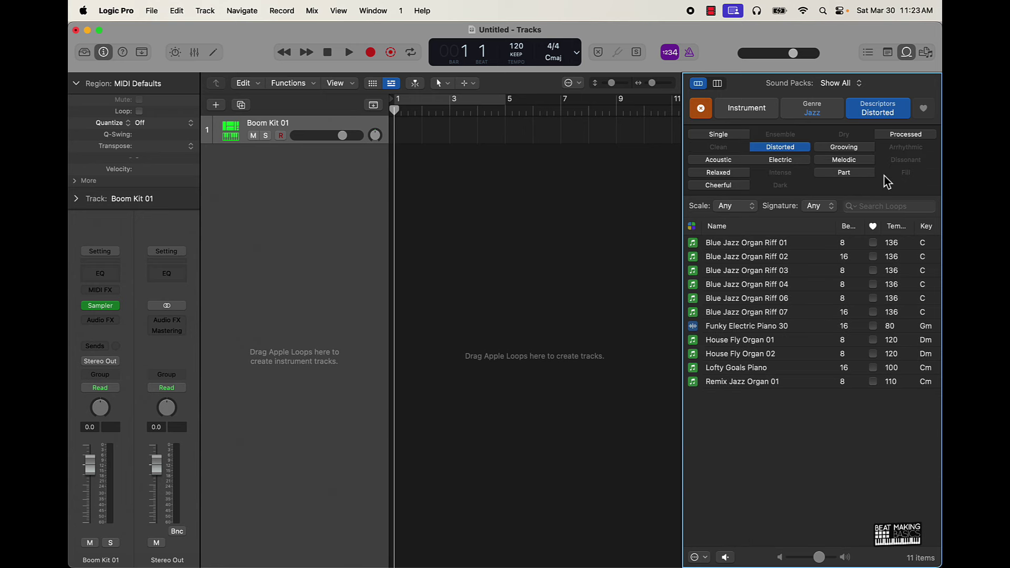
Step: Preview the loops Blue Jazz Organ Riff 03, 06 and 07 and Funky Electric Piano 30
left_click(779, 272)
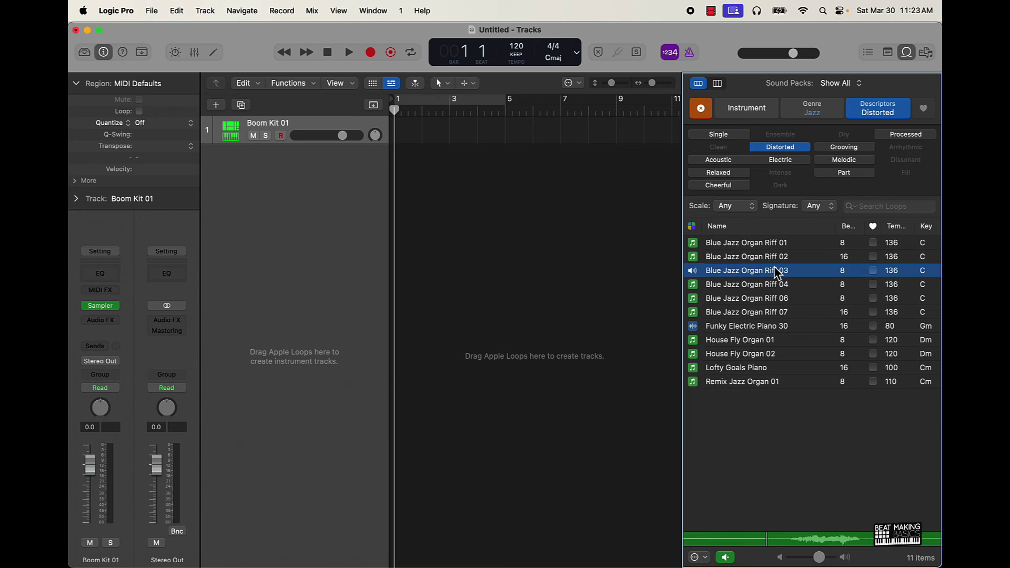
left_click(742, 298)
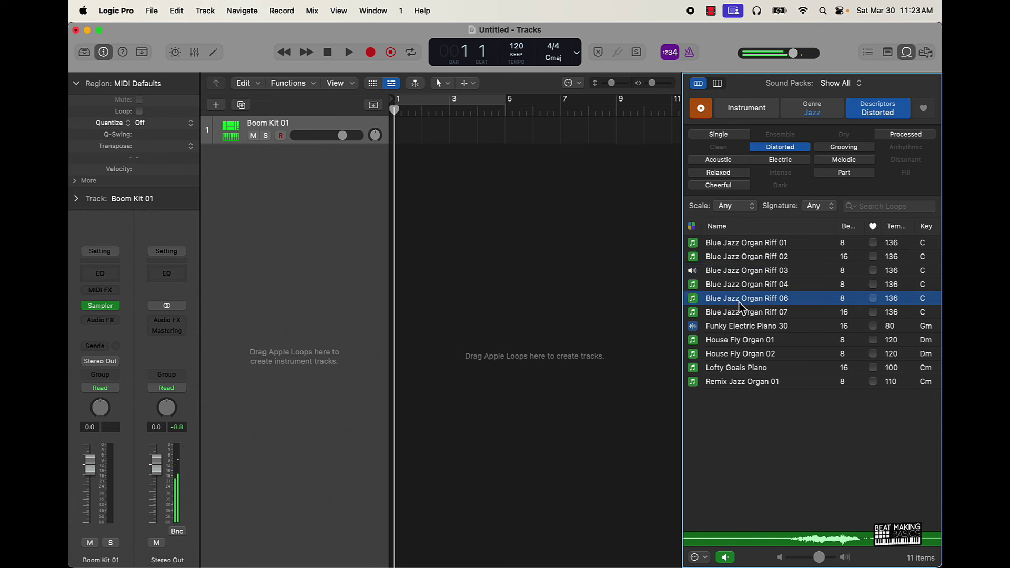
left_click(743, 314)
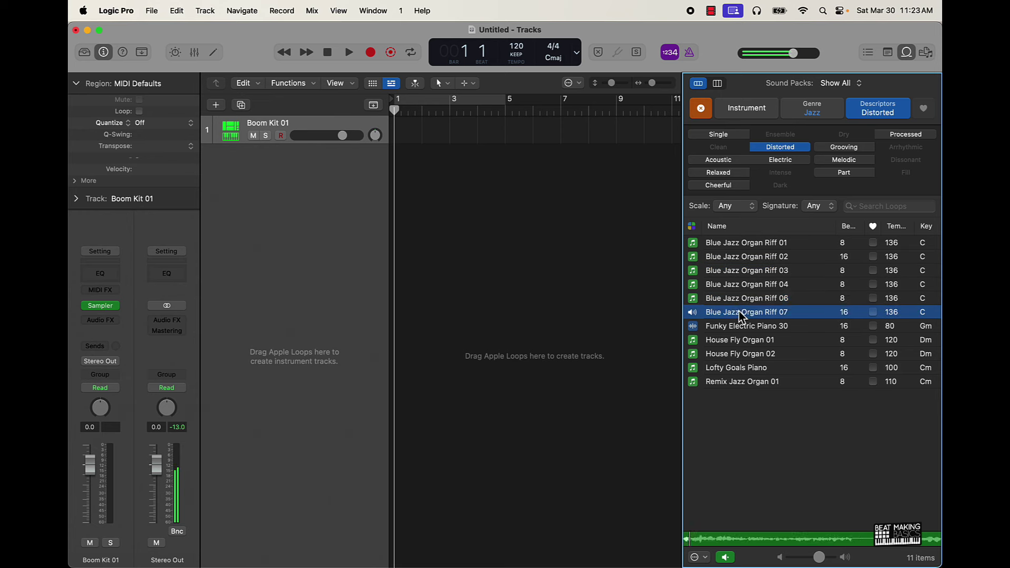
left_click(741, 328)
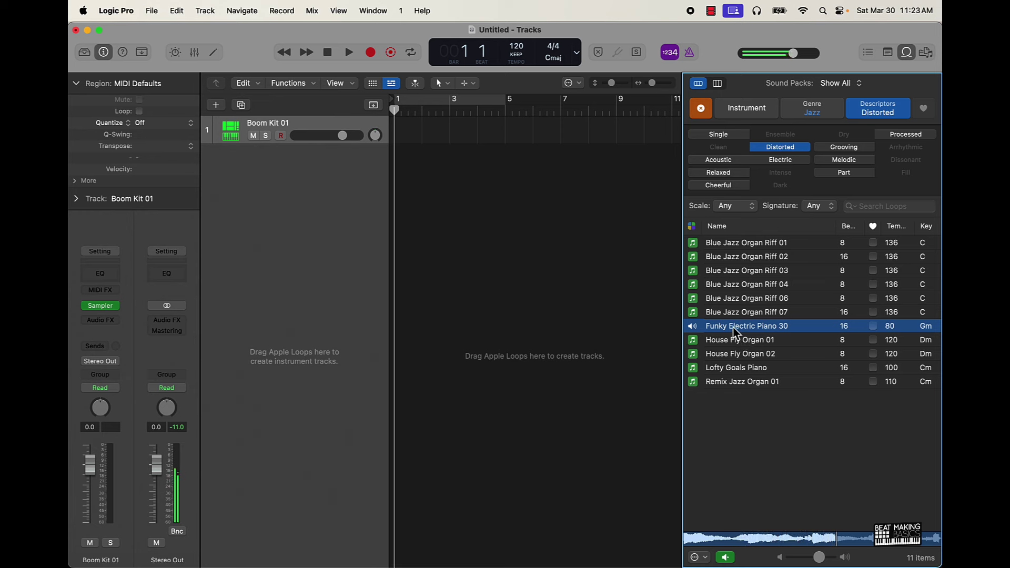
left_click(732, 327)
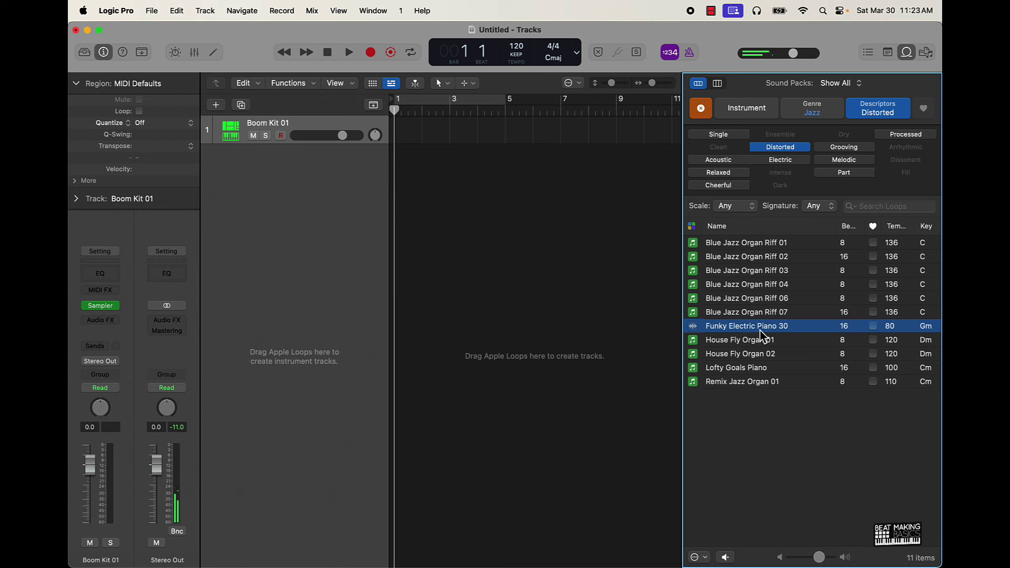
Step: Add the Funky Electric Piano 30 loop at bar 1 on a new track and transpose it to +1 during playback
left_click_drag(760, 336, 396, 177)
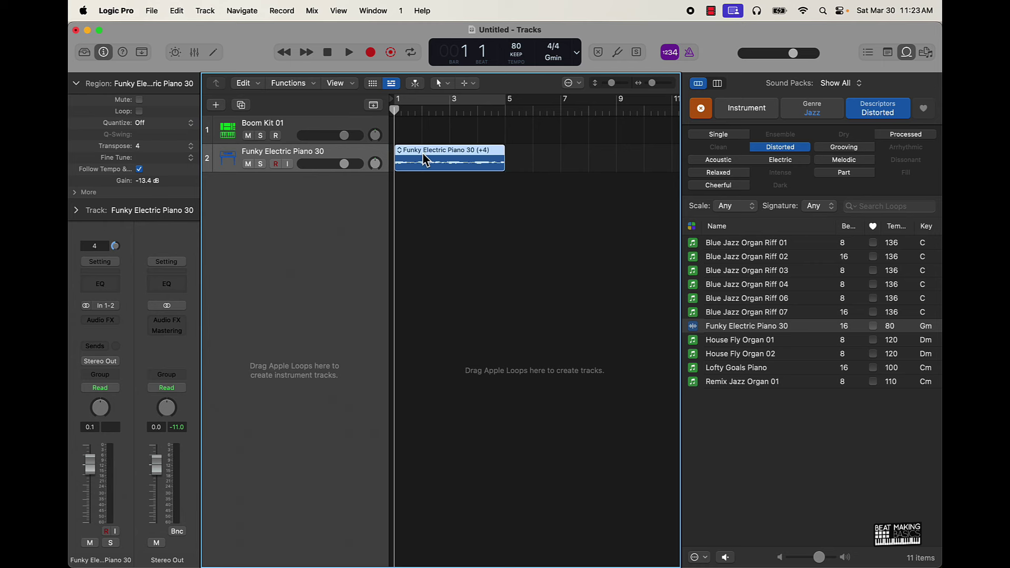
key("space")
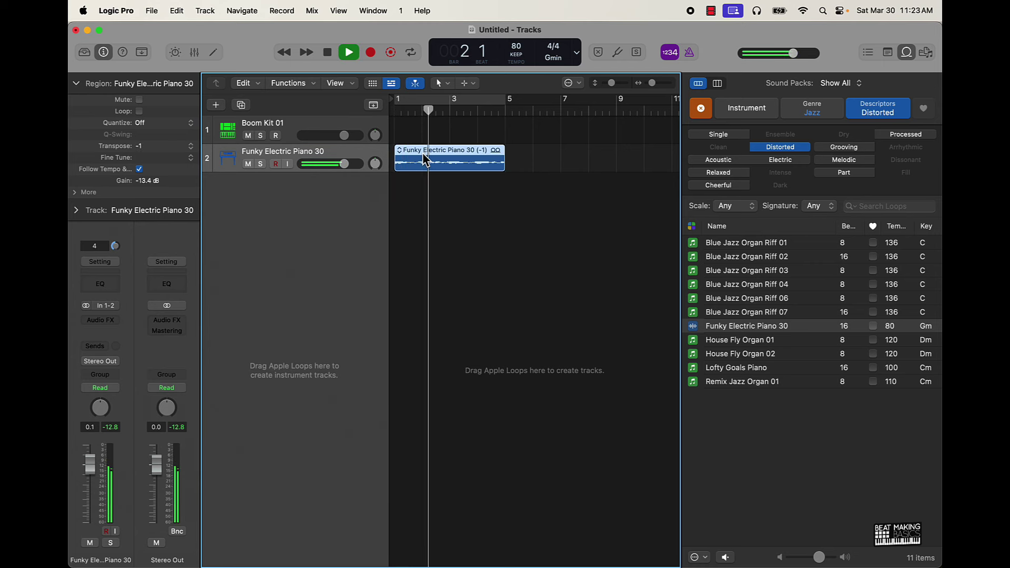
key("alt+Up")
key("alt+Up")
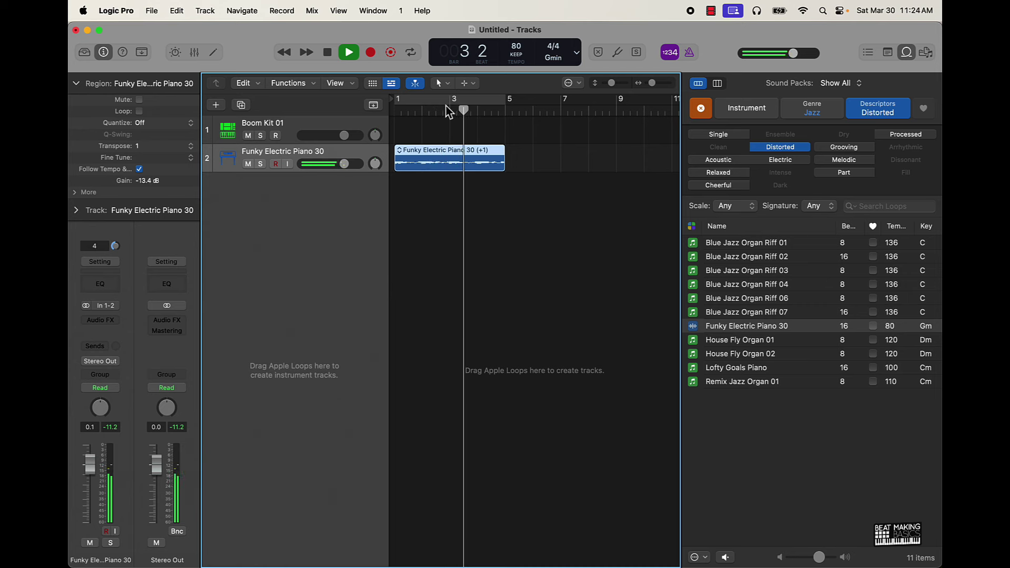
Step: Turn on the cycle range over bars 1 to 5 and stop playback
left_click(474, 95)
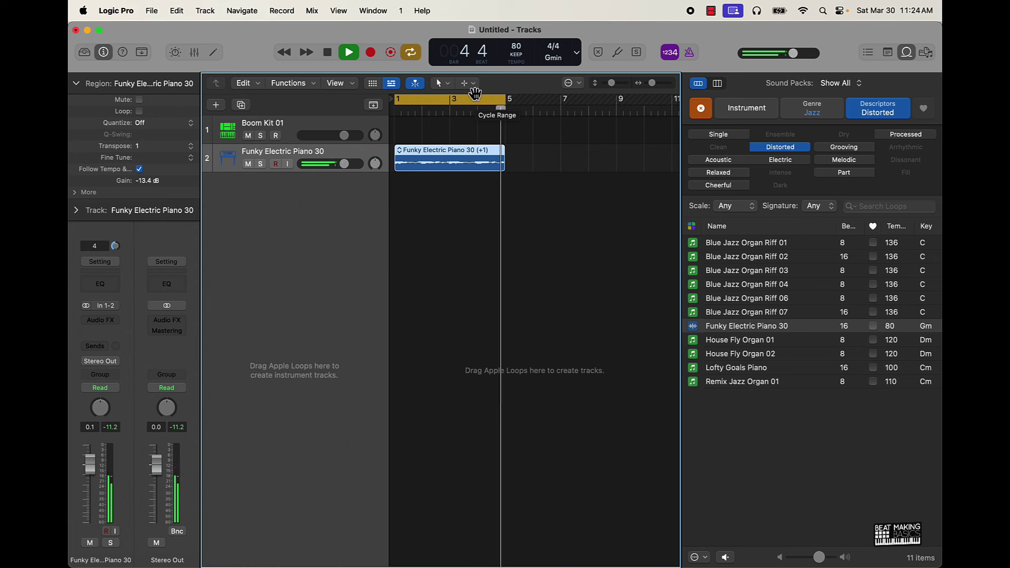
key("space")
Step: Preview Lofty Goals Piano, delete the Funky Electric Piano 30 region, and place the previewed loop at bar 1 on a new track
left_click(739, 368)
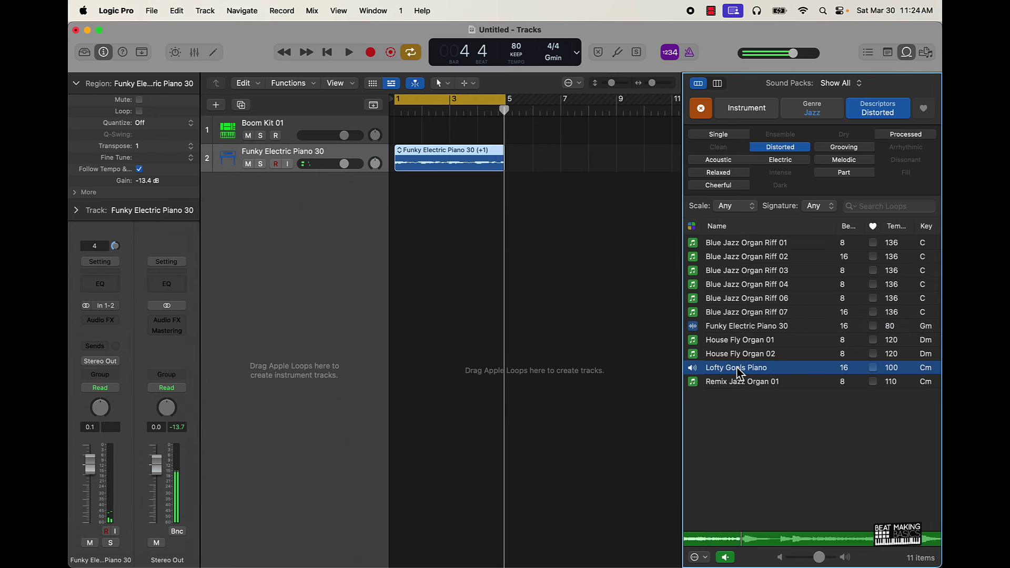
left_click(738, 371)
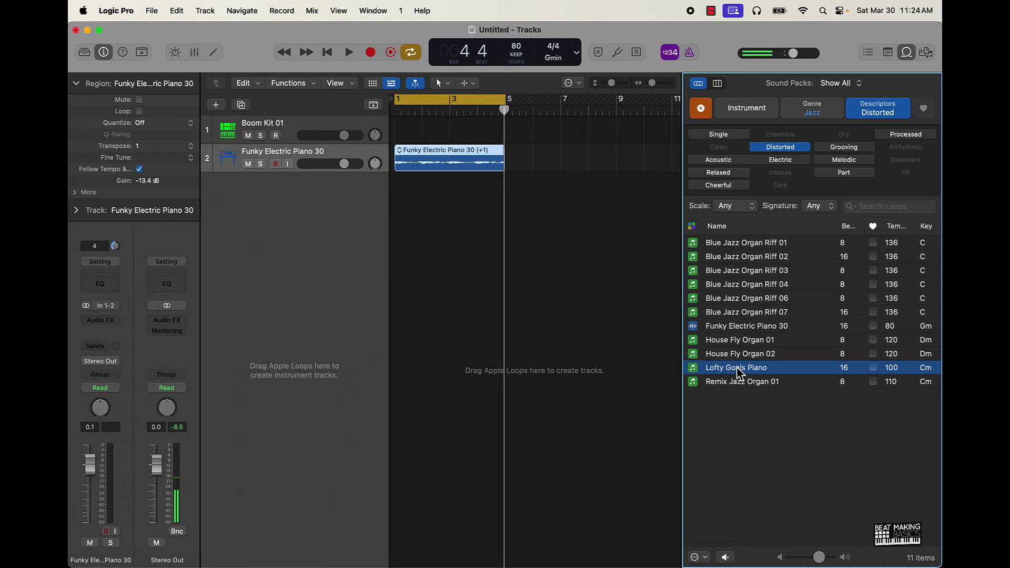
left_click(318, 154)
key("Delete")
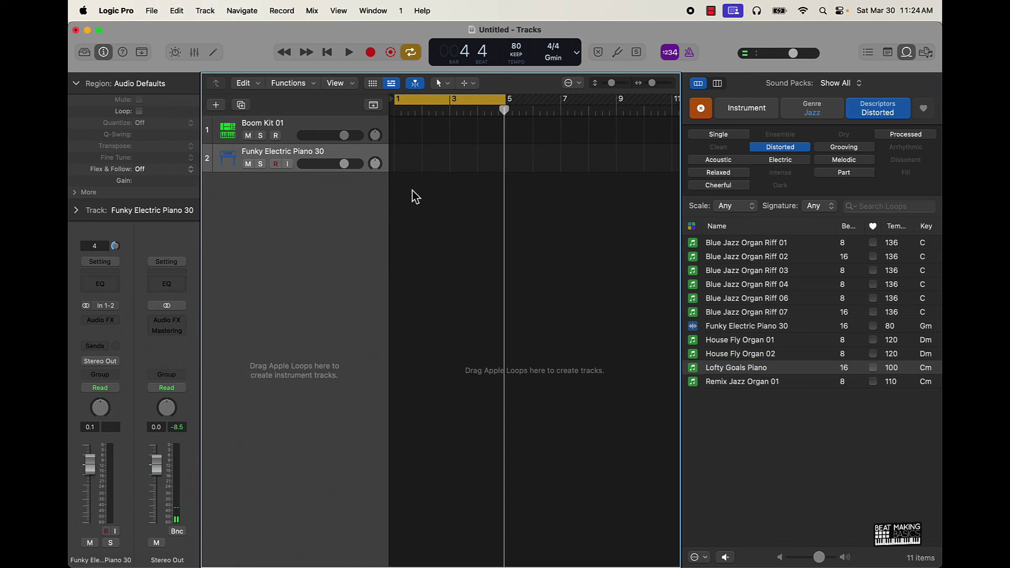
left_click_drag(728, 372, 396, 230)
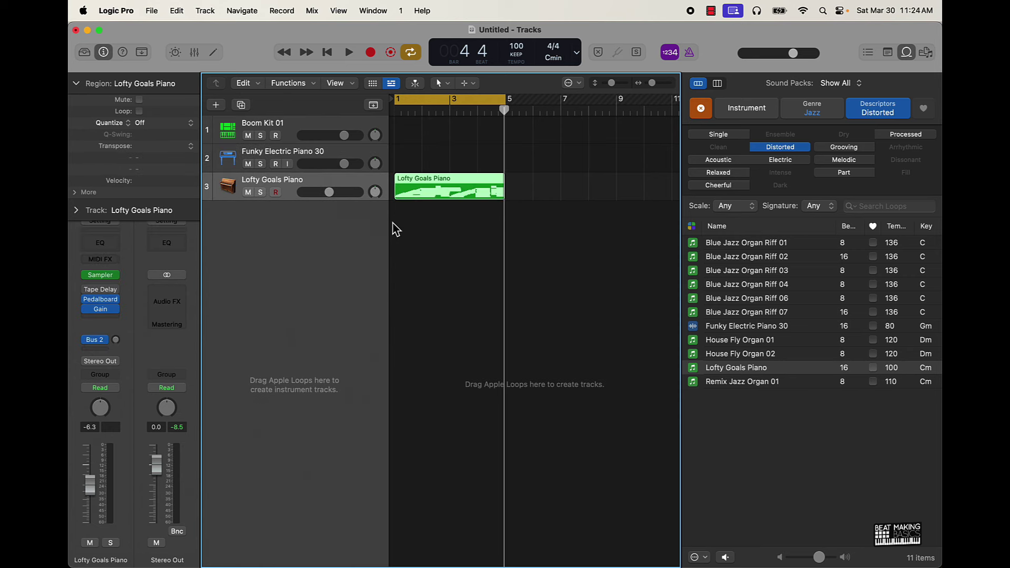
Step: Play back the Lofty Goals Piano region and zoom in to examine its MIDI notes
key("space")
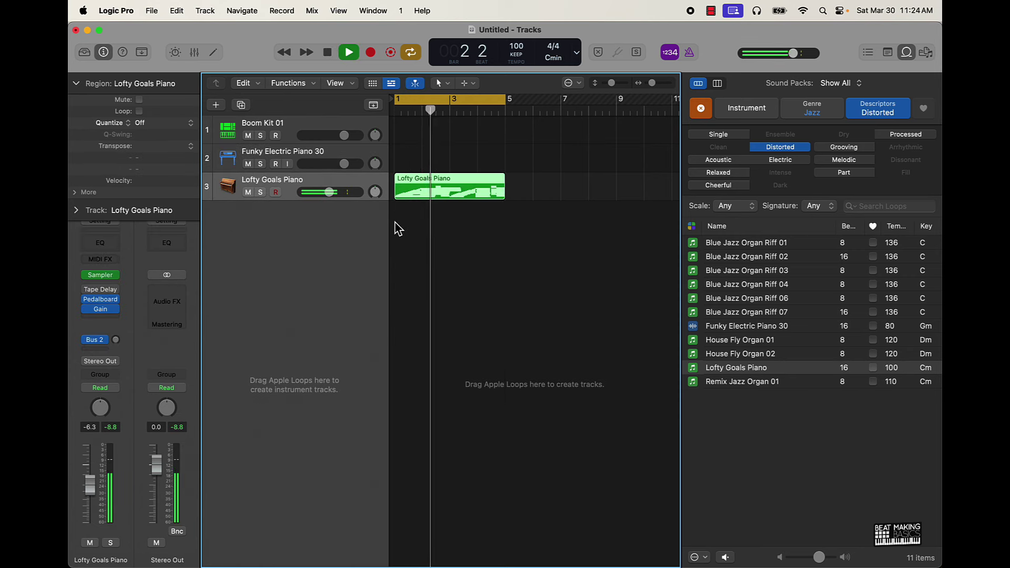
key("space")
key("space")
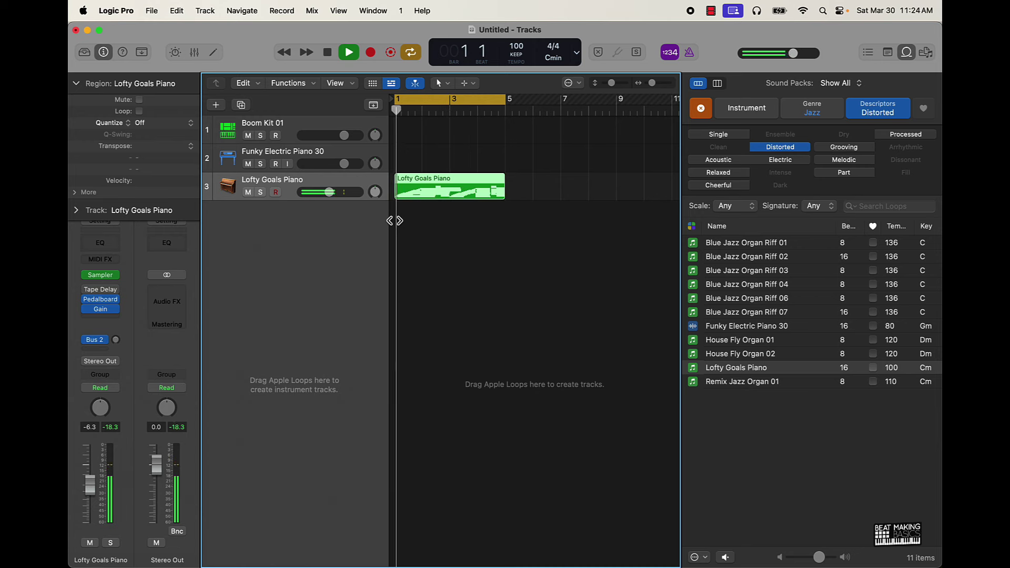
scroll(472, 230, "up", 5)
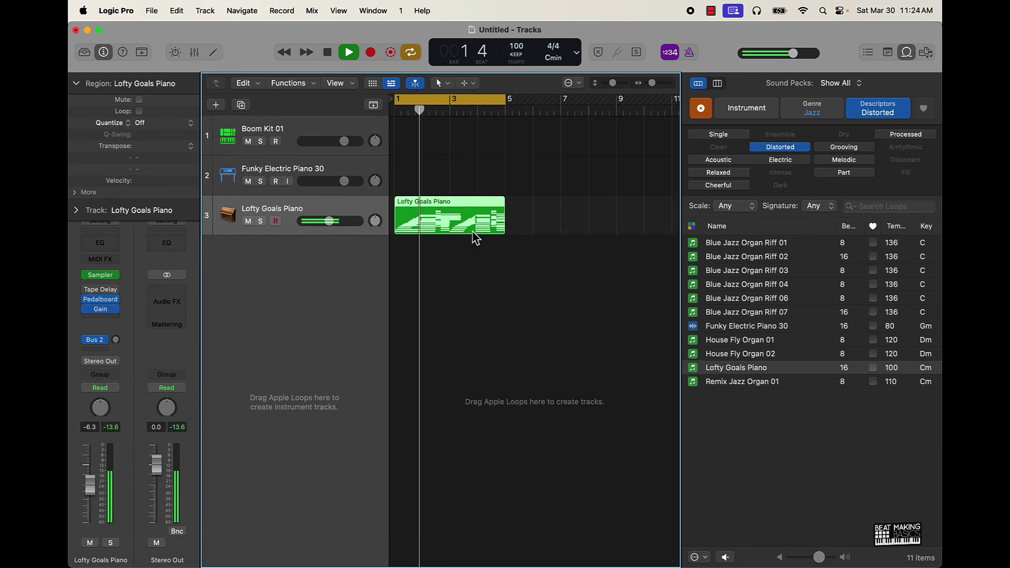
scroll(474, 247, "up", 2)
key("space")
scroll(480, 284, "up", 5)
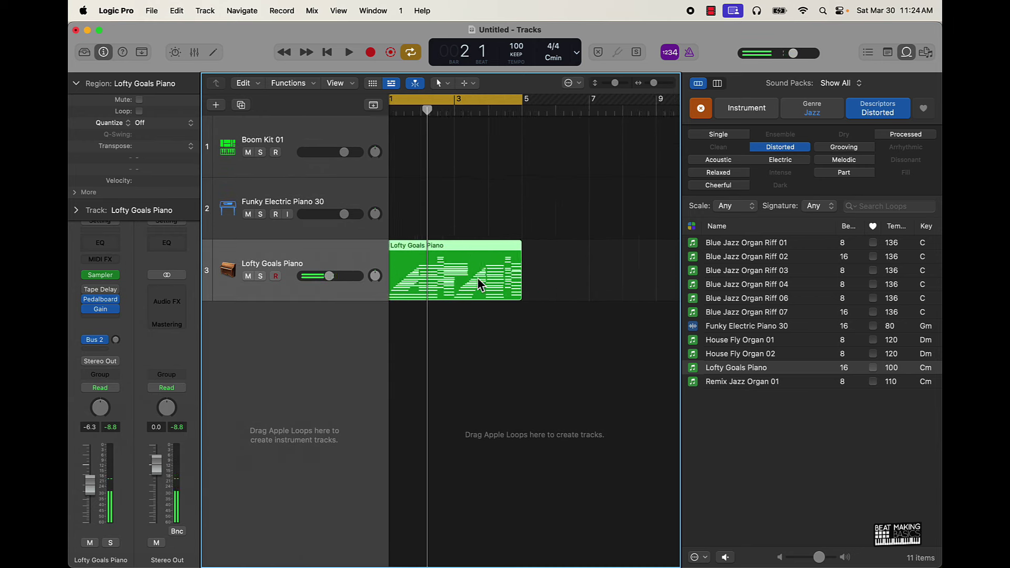
Step: Open the Lofty Goals Piano region in the Piano Roll and play it back up to the chord after bar 2
double_click(479, 284)
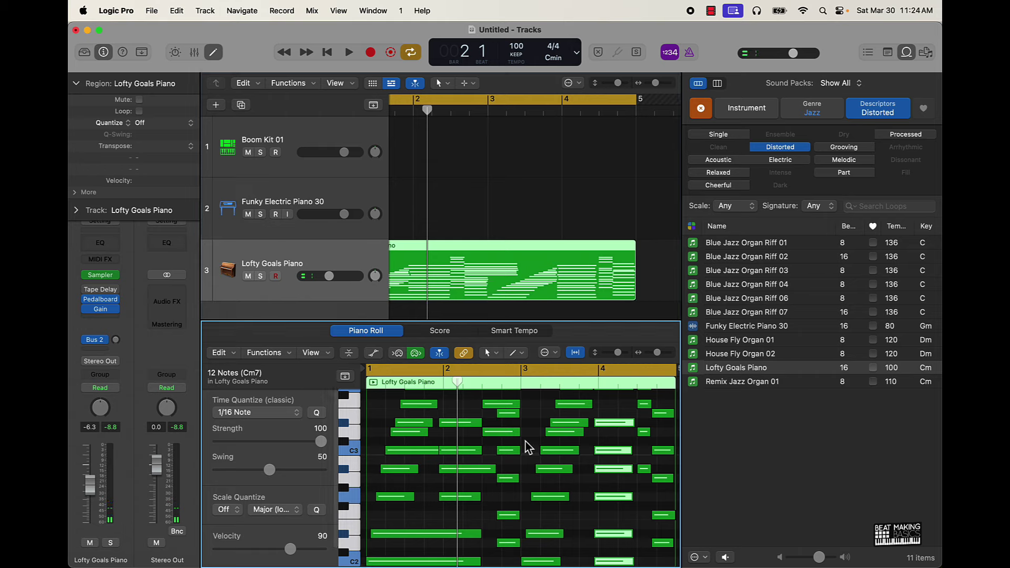
left_click(558, 485)
key("space")
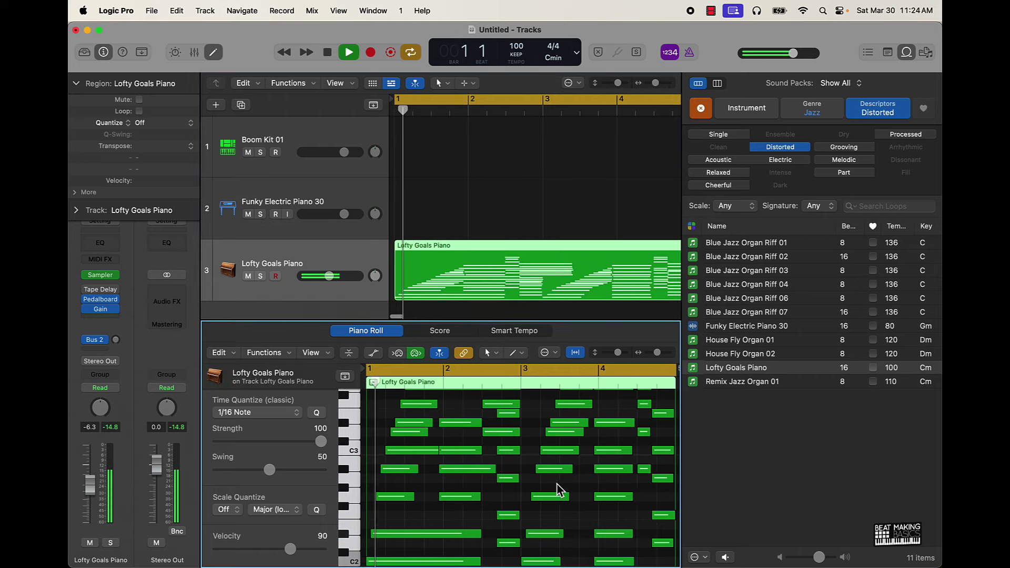
scroll(530, 466, "down", 5)
scroll(530, 470, "up", 8)
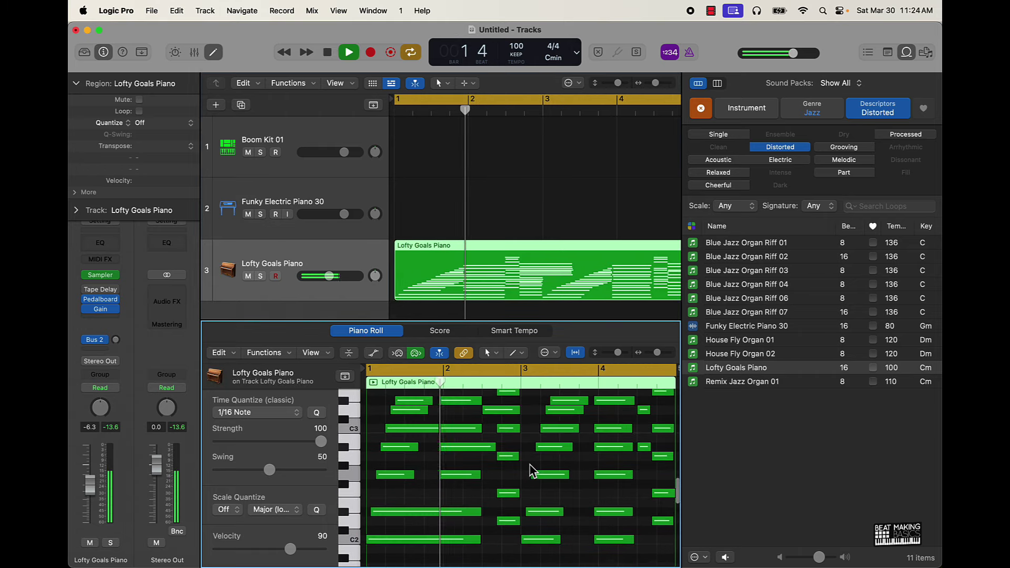
scroll(529, 471, "down", 1)
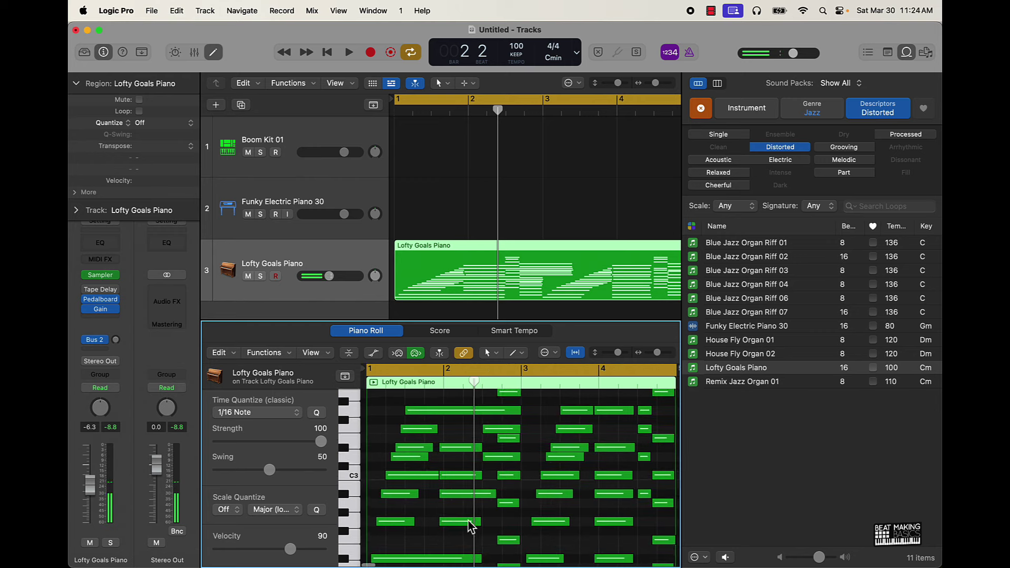
Step: Audition the individual notes of the chord at bar 2 one by one, from the lower notes up to C5
left_click(466, 521)
left_click(463, 494)
left_click(460, 475)
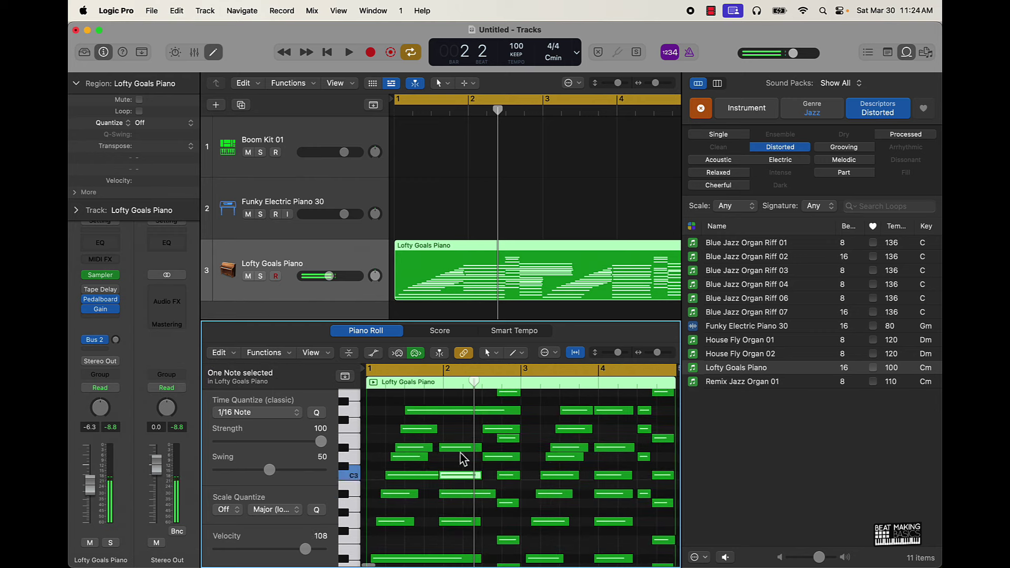
scroll(460, 450, "up", 3)
left_click(452, 469)
left_click(457, 441)
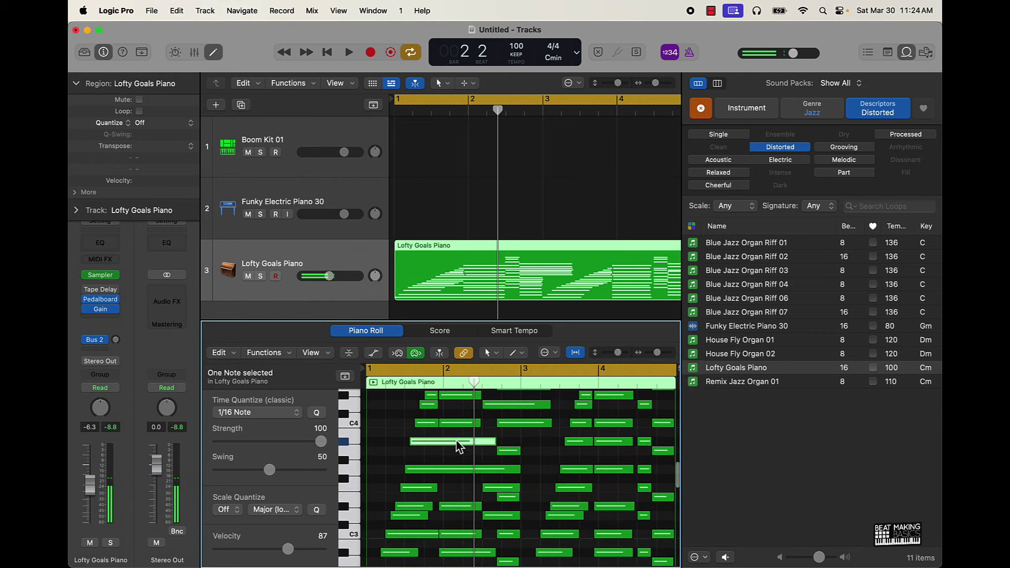
left_click(456, 424)
scroll(455, 428, "up", 2)
left_click(457, 430)
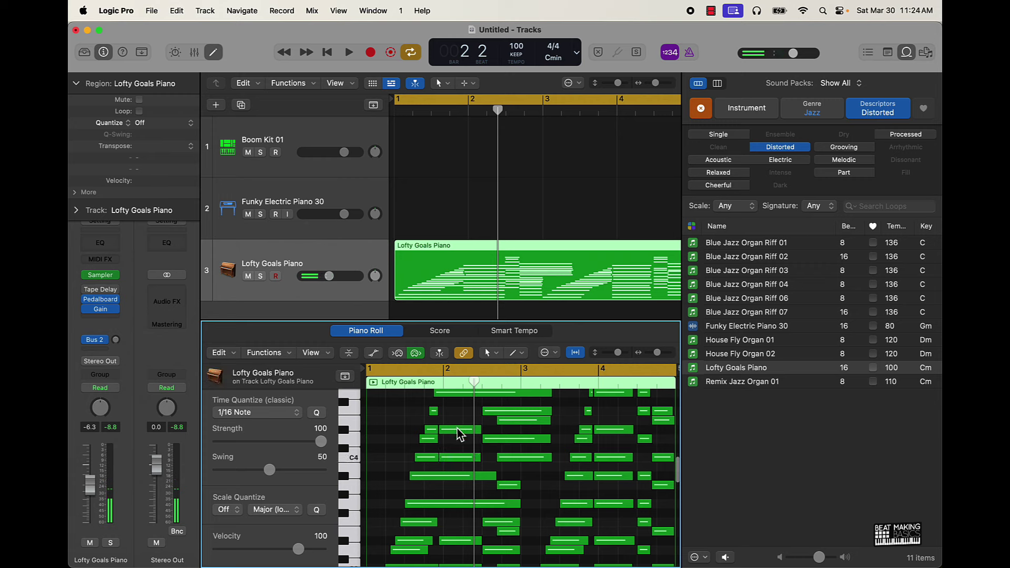
scroll(458, 433, "up", 1)
left_click(464, 412)
scroll(462, 426, "up", 3)
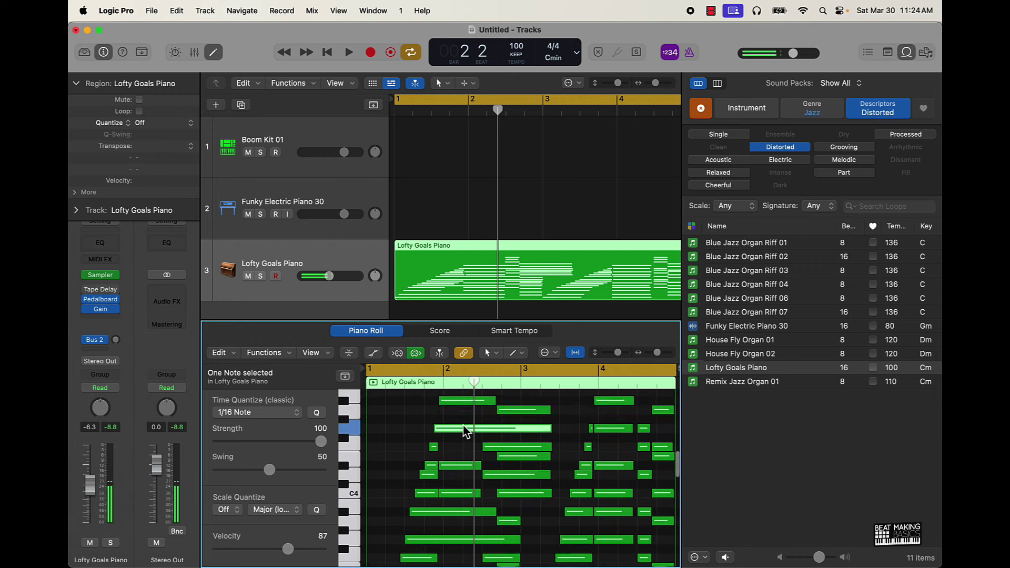
left_click(461, 432)
scroll(457, 434, "up", 3)
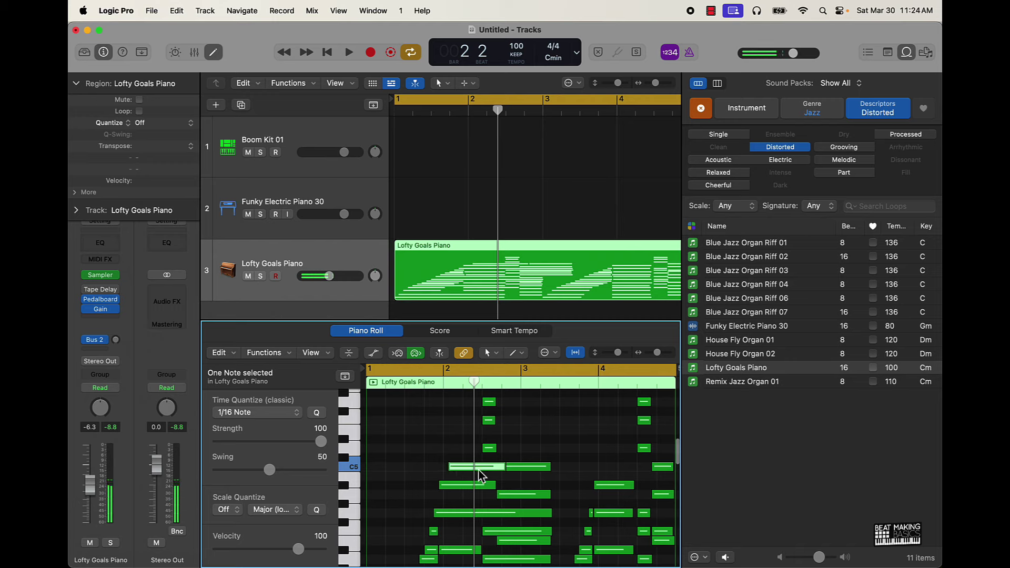
Step: Play on to the chord just before bar 3, audition its notes from C5 downward, and delete its E4 note
key("space")
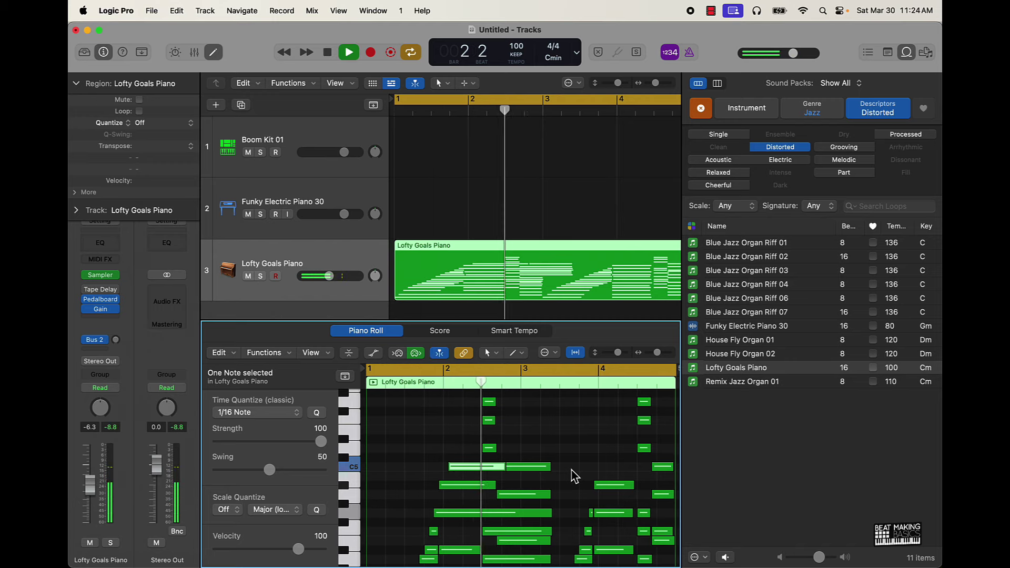
key("space")
scroll(572, 476, "down", 2)
left_click(537, 425)
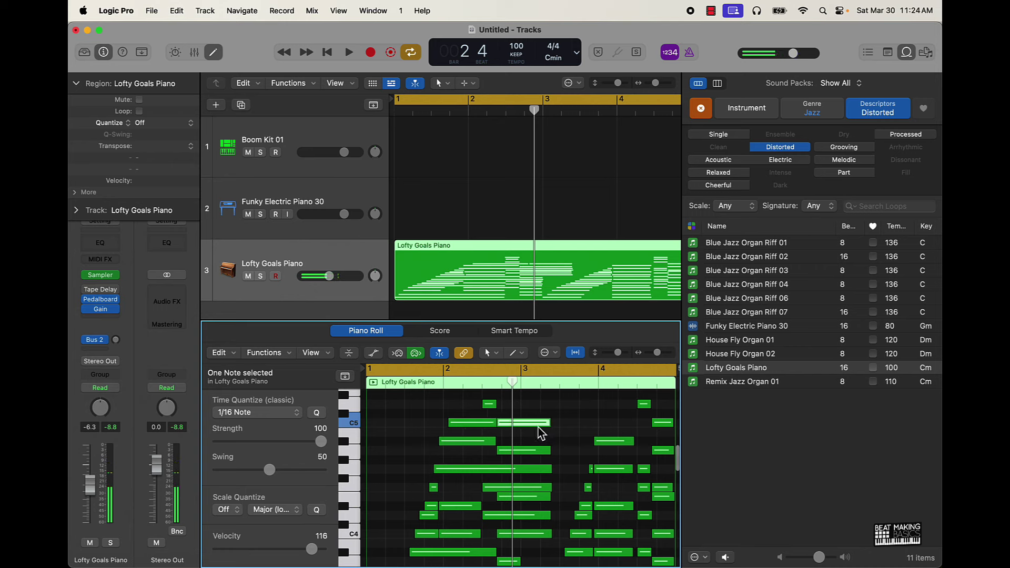
left_click(533, 451)
left_click(531, 469)
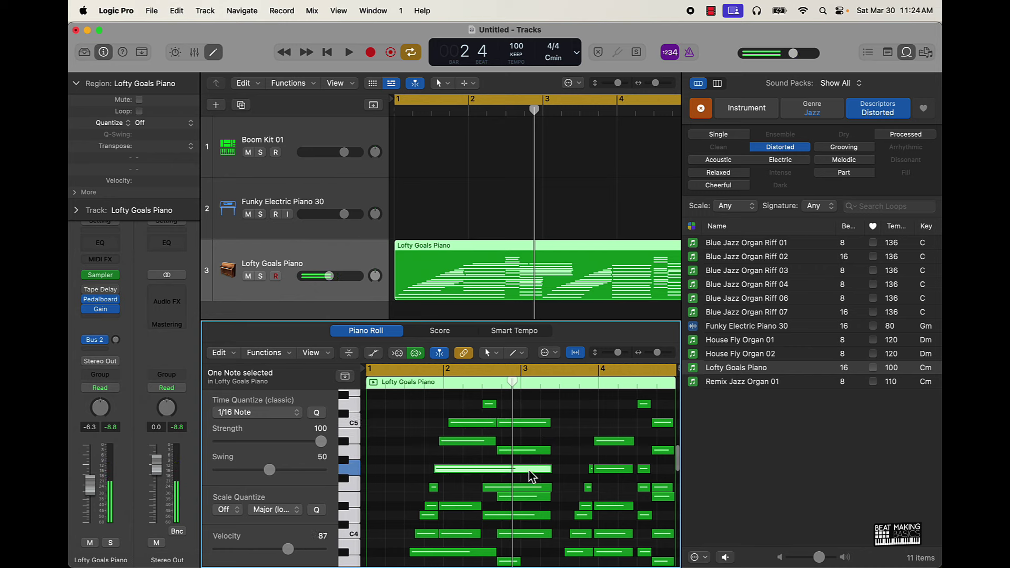
left_click(527, 487)
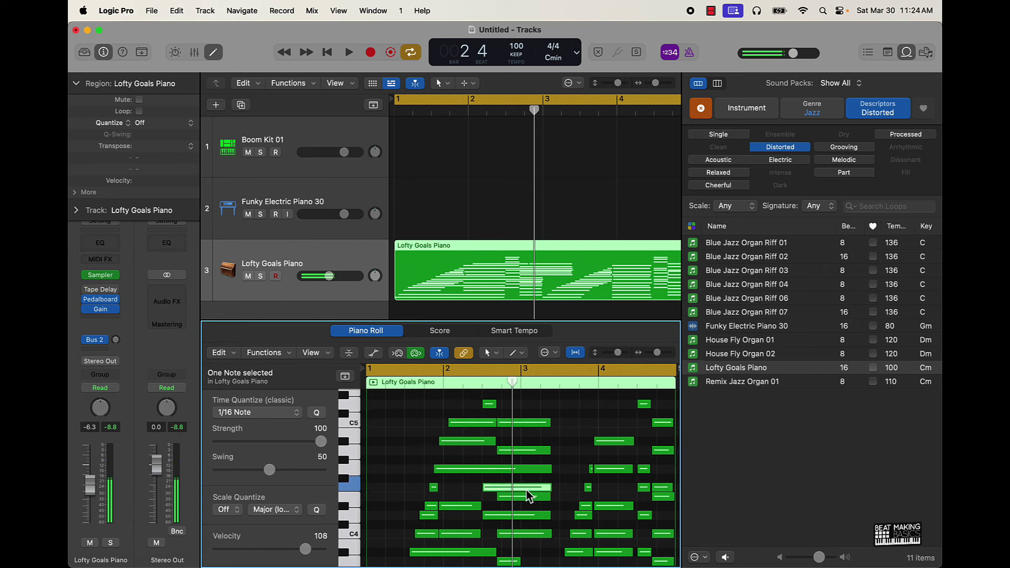
left_click(530, 496)
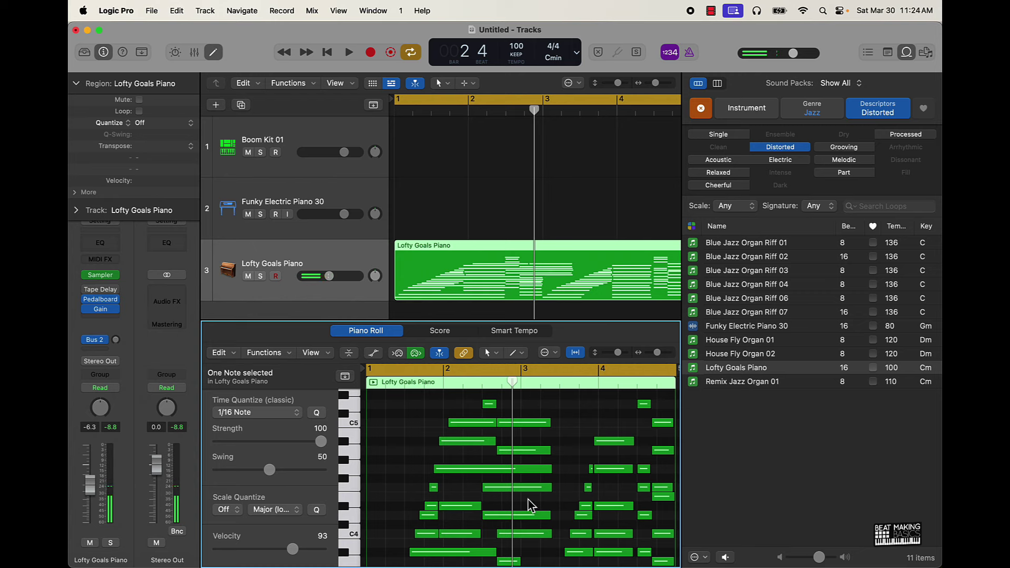
Step: Lower the C4 note in the chord before bar 3 to A3 and delete the short A3 note beneath it
left_click(534, 515)
left_click(532, 533)
scroll(535, 539, "down", 3)
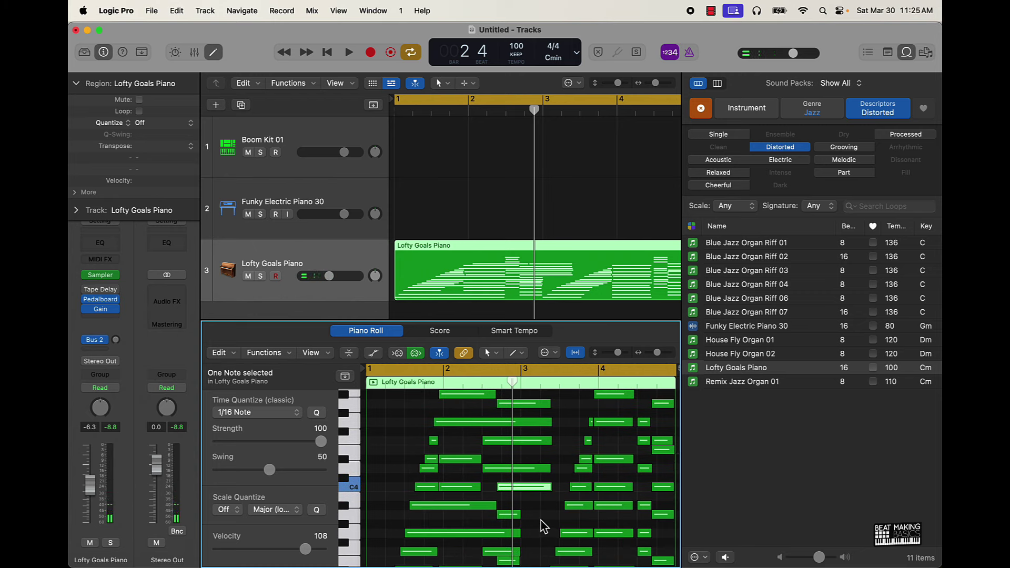
key("alt+Down")
key("alt+Down")
key("alt+Down")
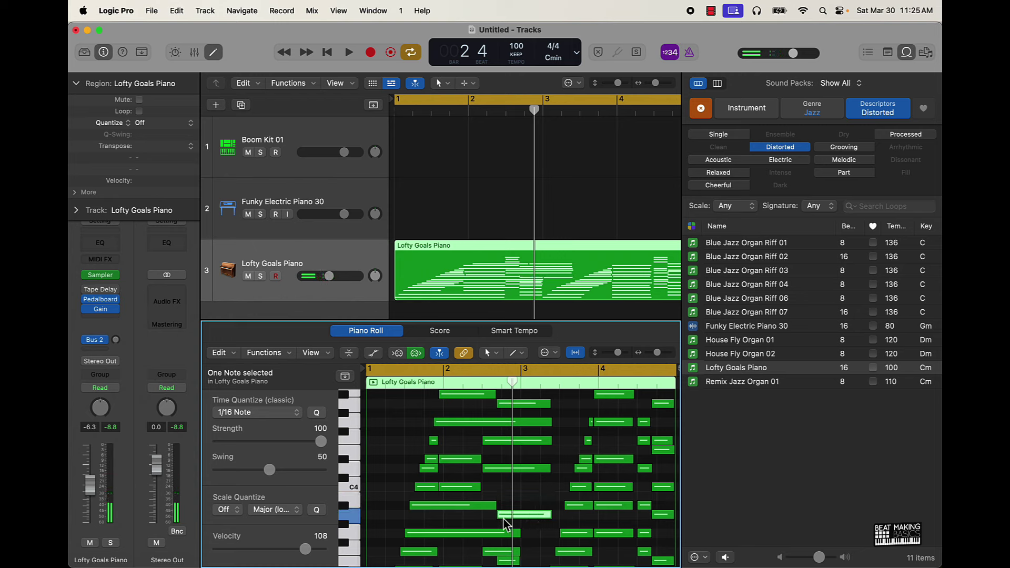
key("alt+Up")
scroll(522, 518, "right", 3)
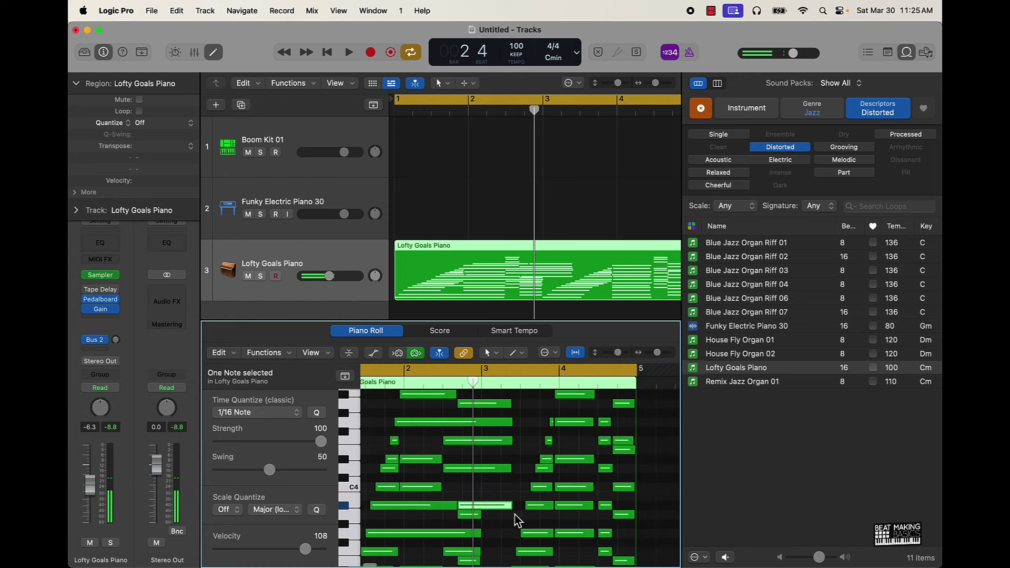
left_click(463, 515)
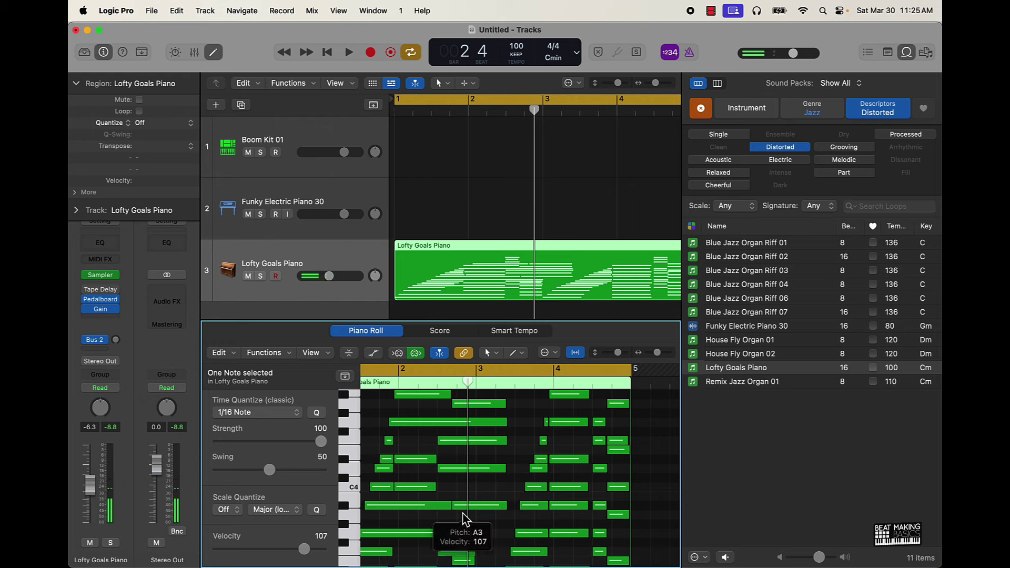
left_click(469, 506)
key("alt+Down")
Step: Play back the edited piano notes to check the chord, and close the Loop Browser
key("space")
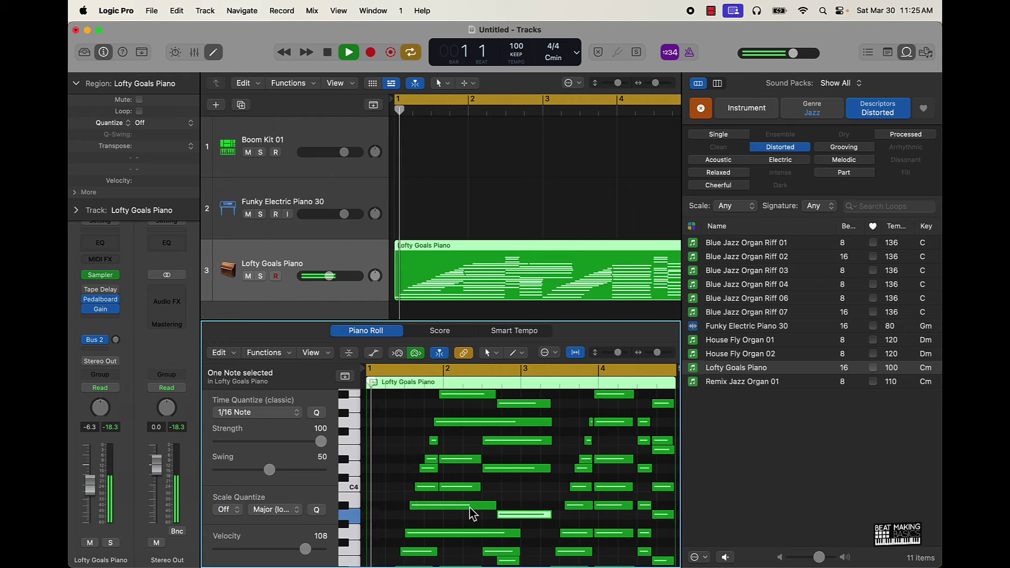
left_click(520, 480)
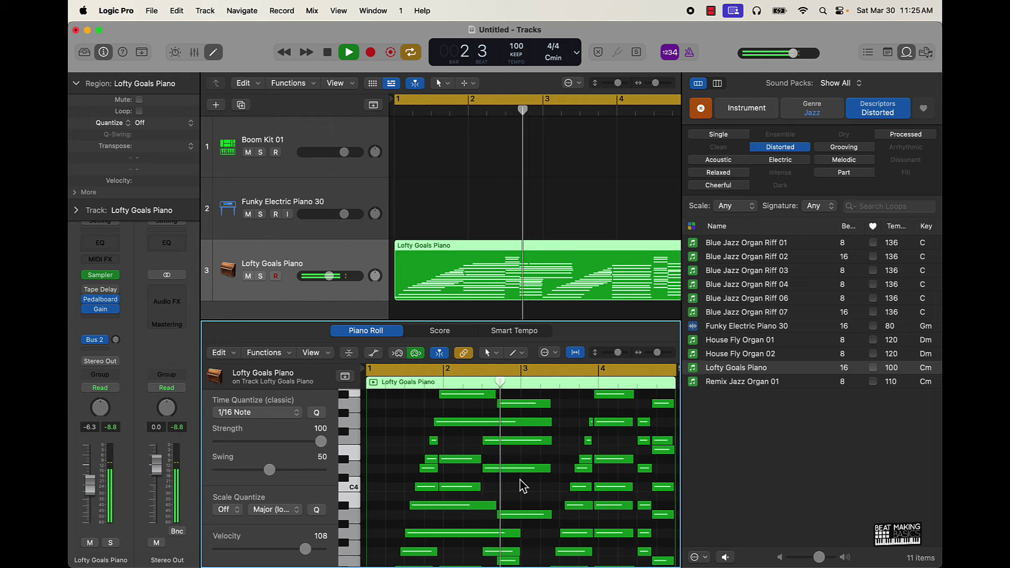
scroll(590, 489, "right", 5)
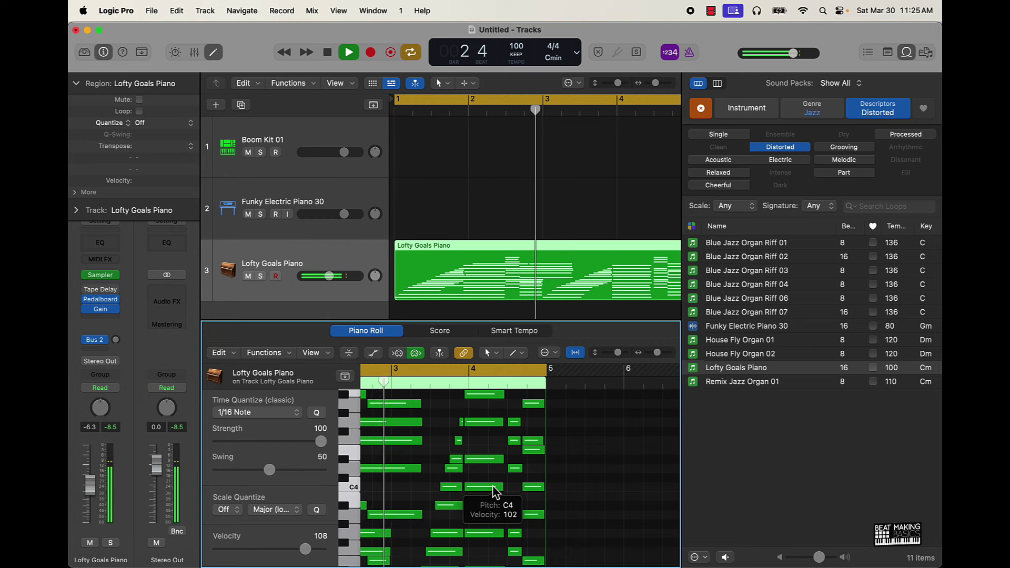
key("space")
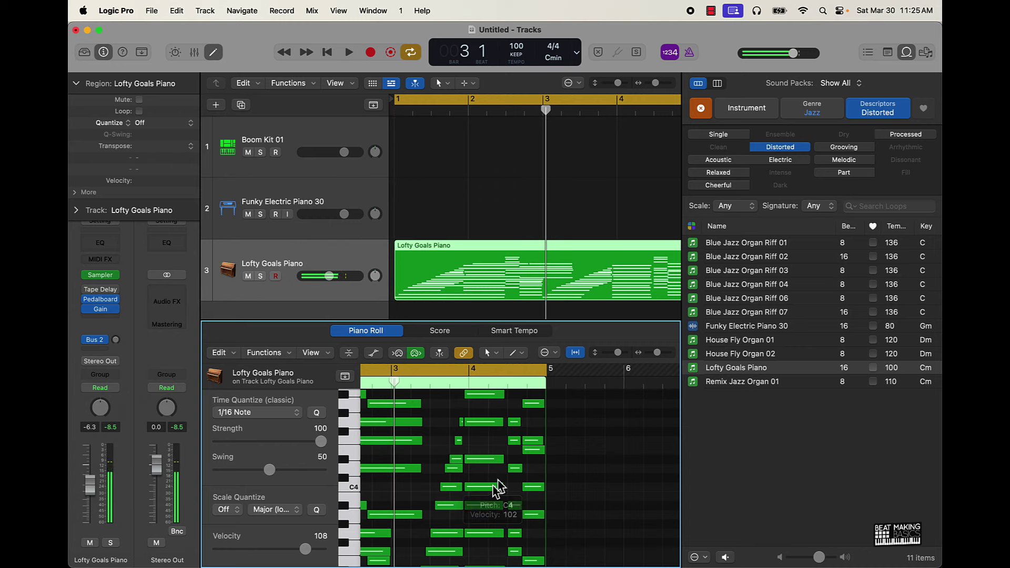
left_click(905, 53)
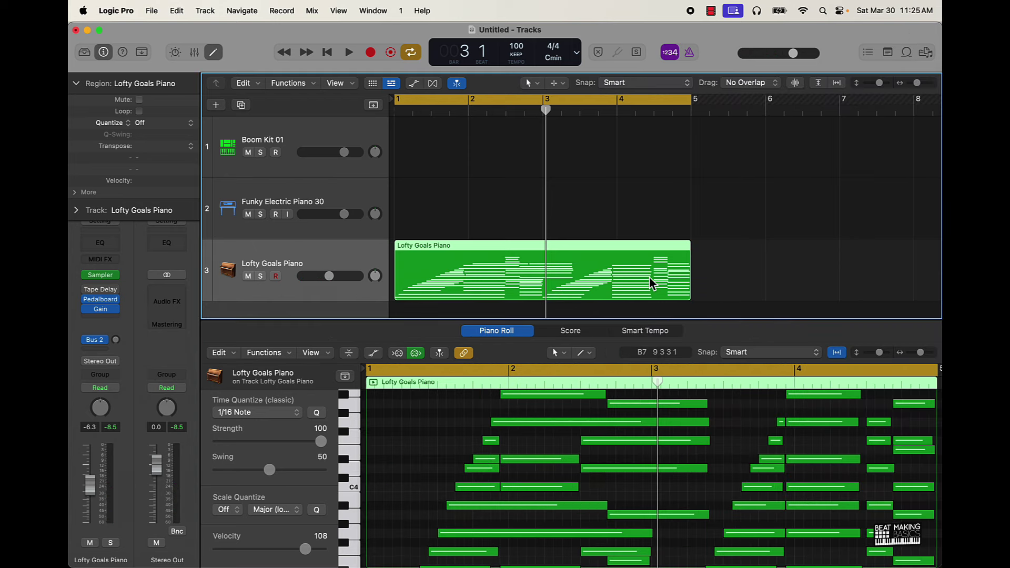
Step: Transpose the Lofty Goals Piano region to +1 and play it back
key("alt+Up")
key("space")
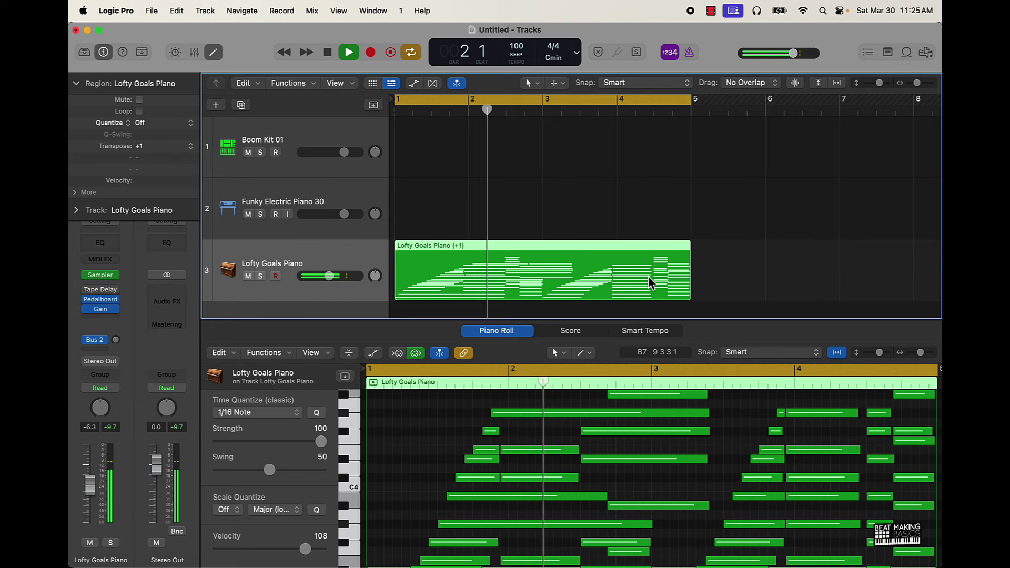
key("space")
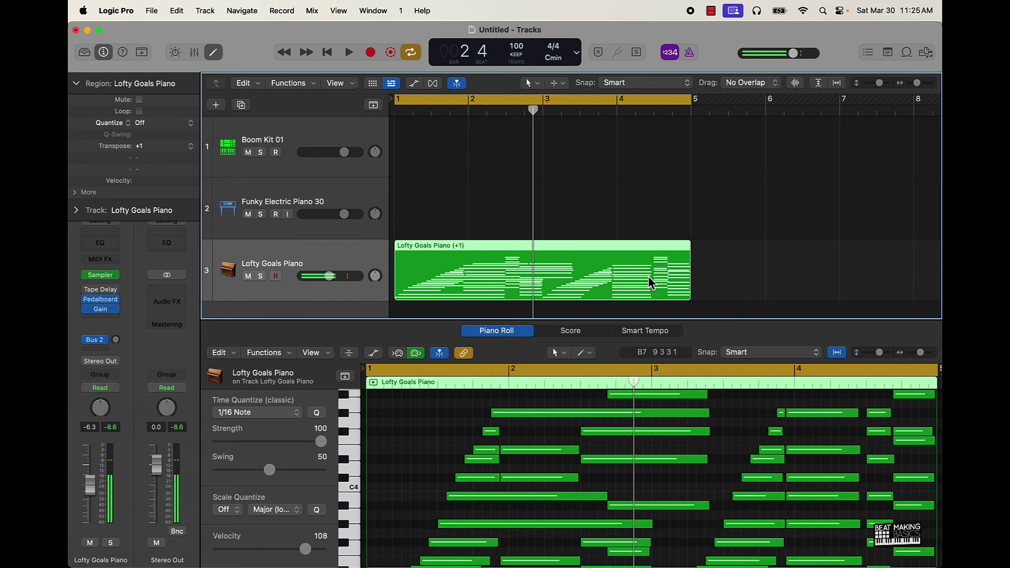
left_click(813, 221)
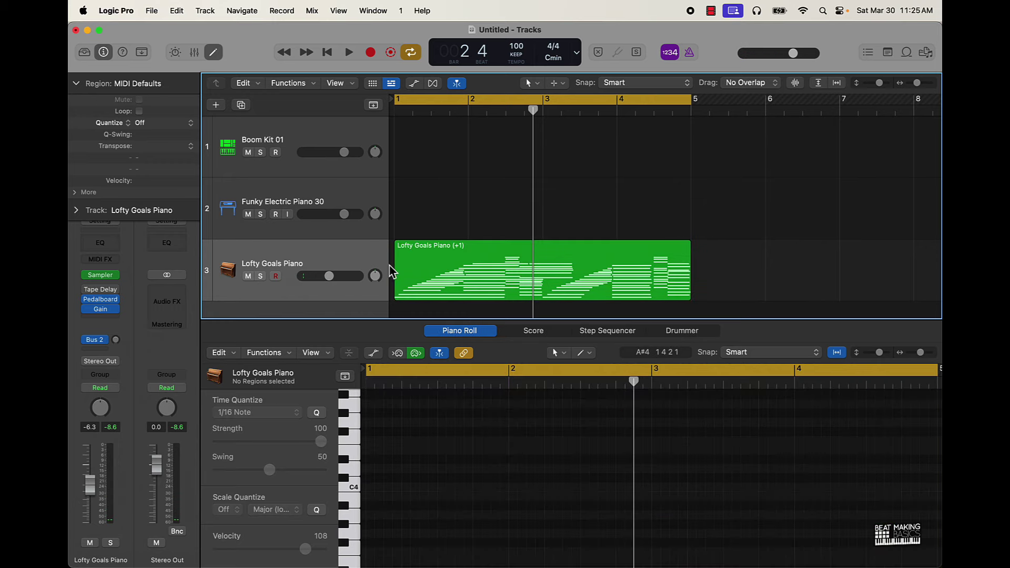
Step: Insert the Waves Abbey Road Saturator (s) plug-in in stereo after Gain on the Lofty Goals Piano track
left_click(116, 320)
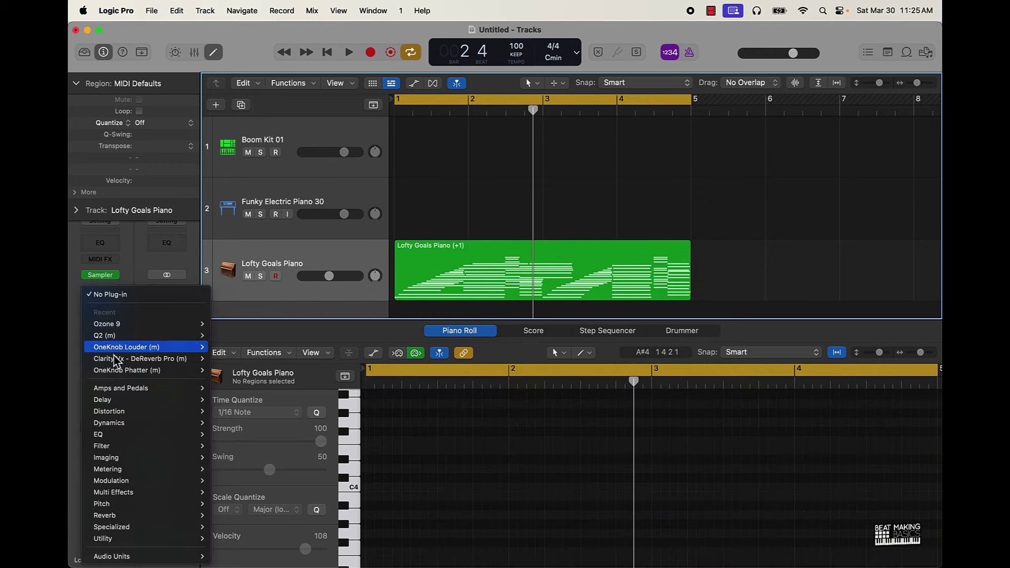
mouse_move(153, 556)
mouse_move(267, 552)
mouse_move(356, 527)
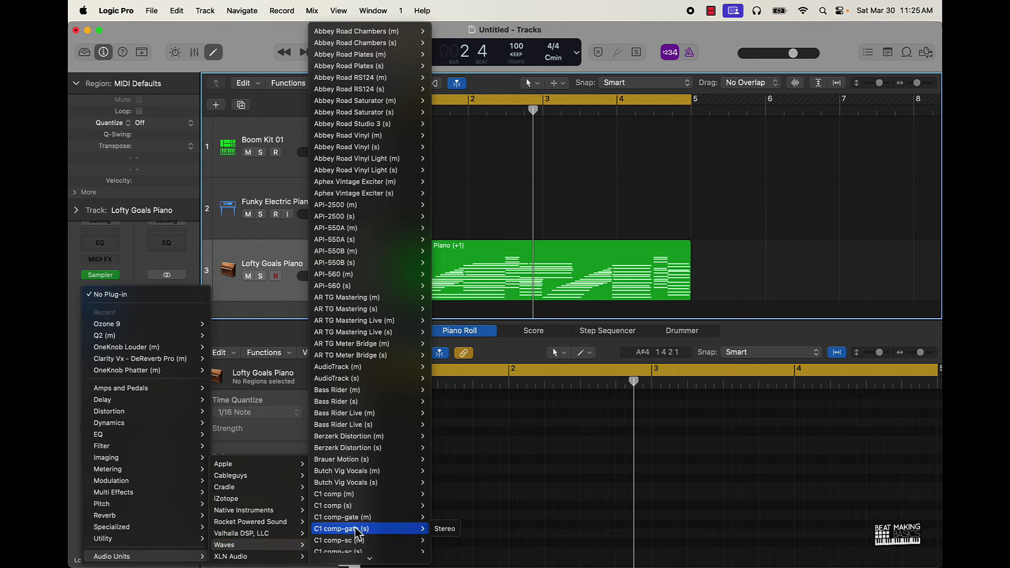
key("Up")
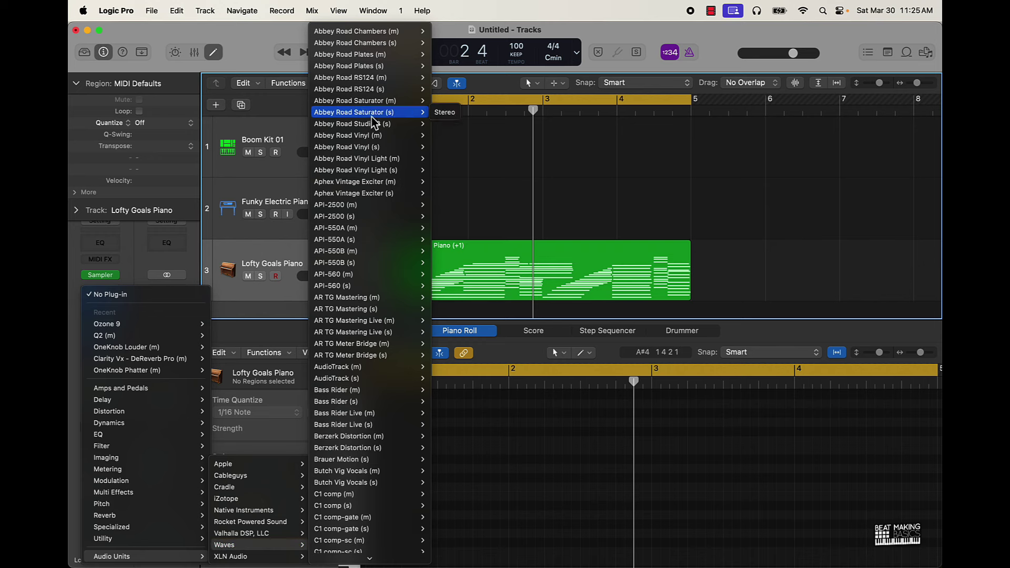
left_click(385, 116)
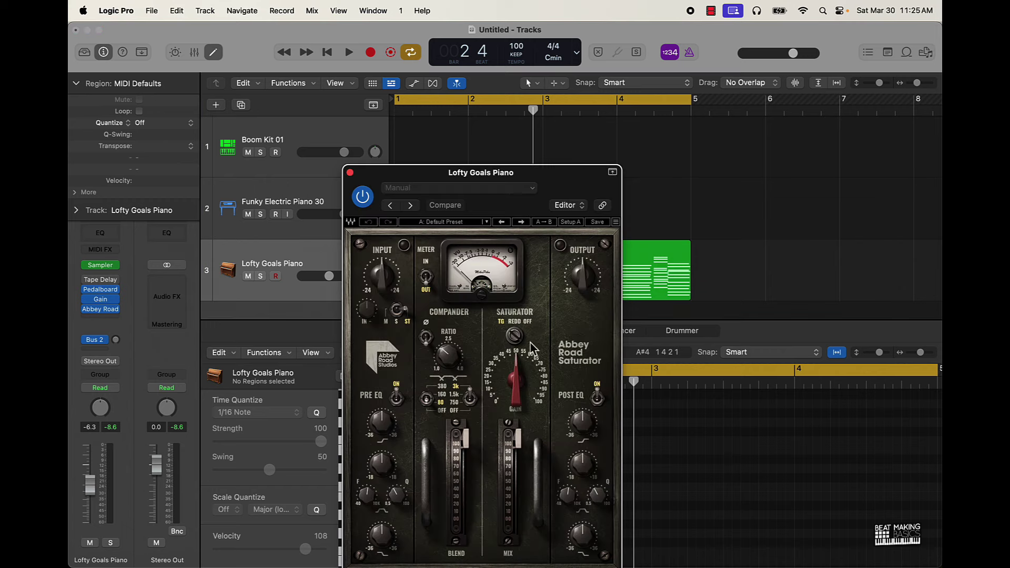
Step: Move the Abbey Road Saturator window off the piano region and load the Fat Electric Guitar preset during playback
key("space")
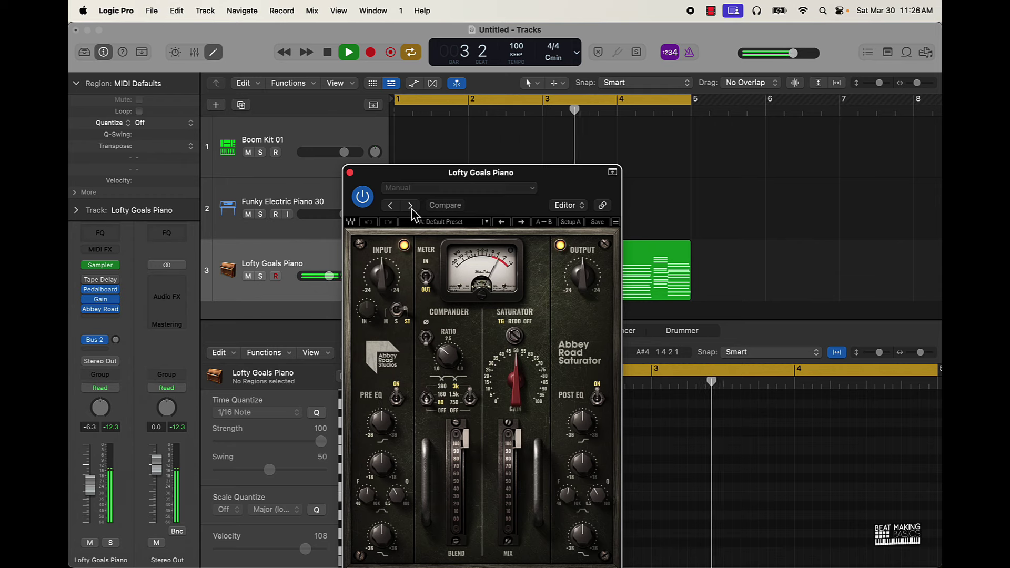
key("space")
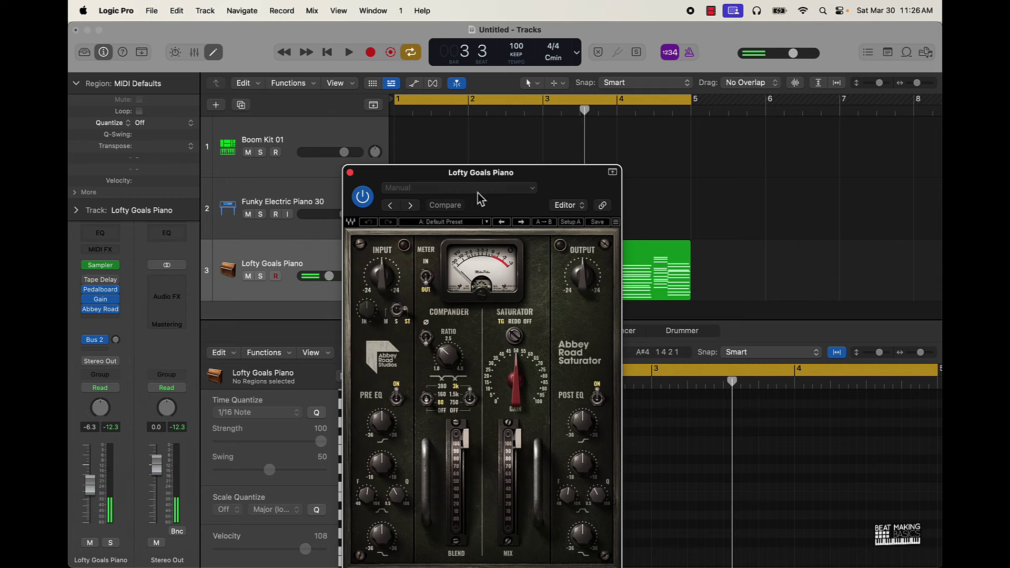
left_click_drag(549, 175, 807, 90)
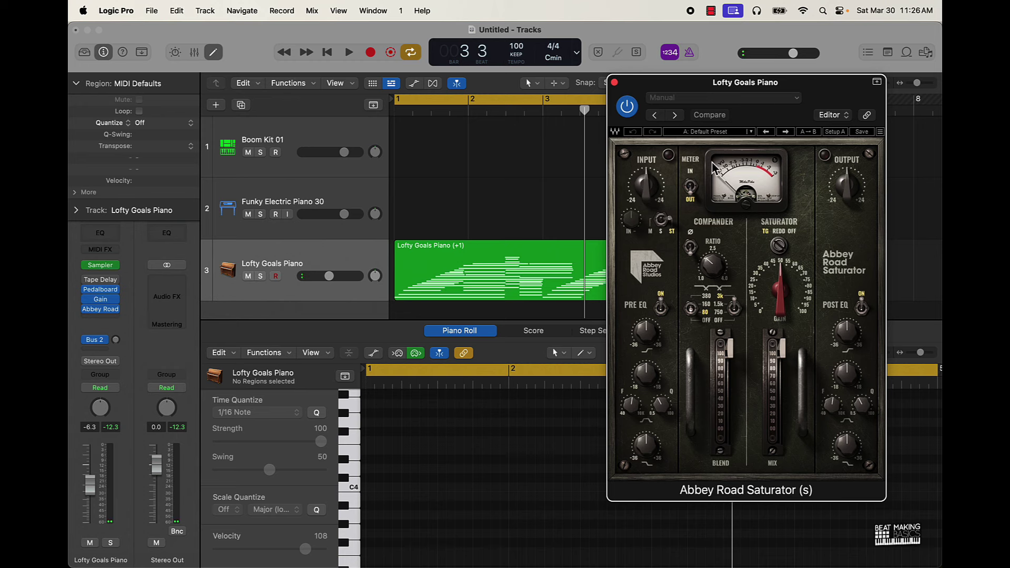
left_click(679, 116)
key("space")
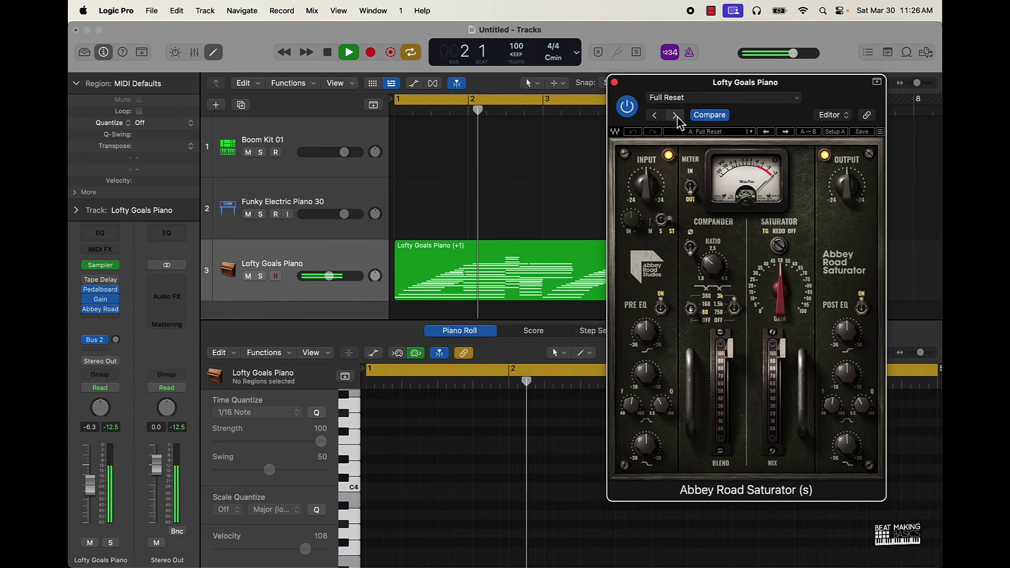
left_click(675, 118)
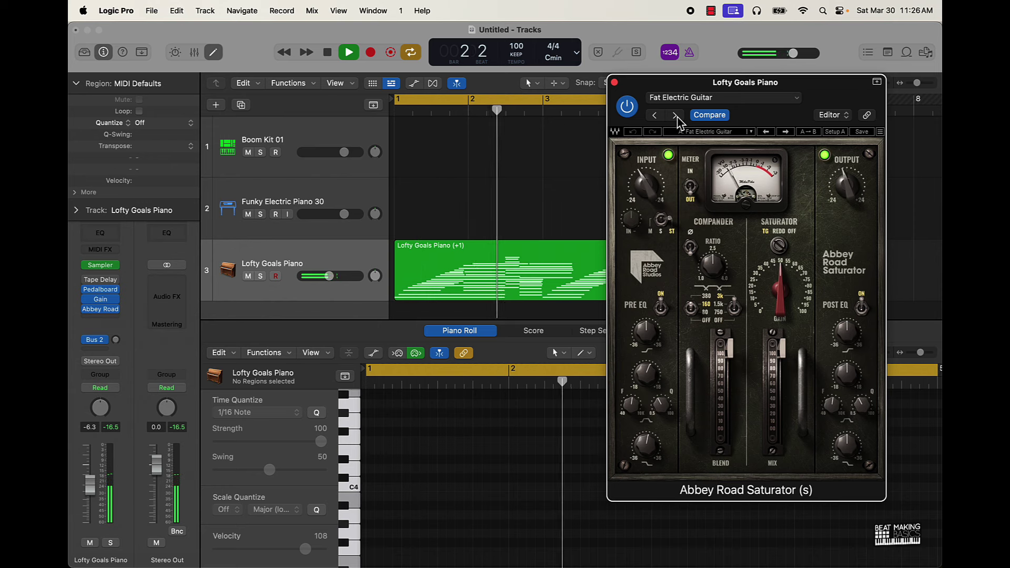
Step: Load the LF Bypass preset in the Abbey Road Saturator, balance the Lofty Goals Piano track volume to -2.9 dB, and close the plug-in
left_click_drag(90, 483, 90, 465)
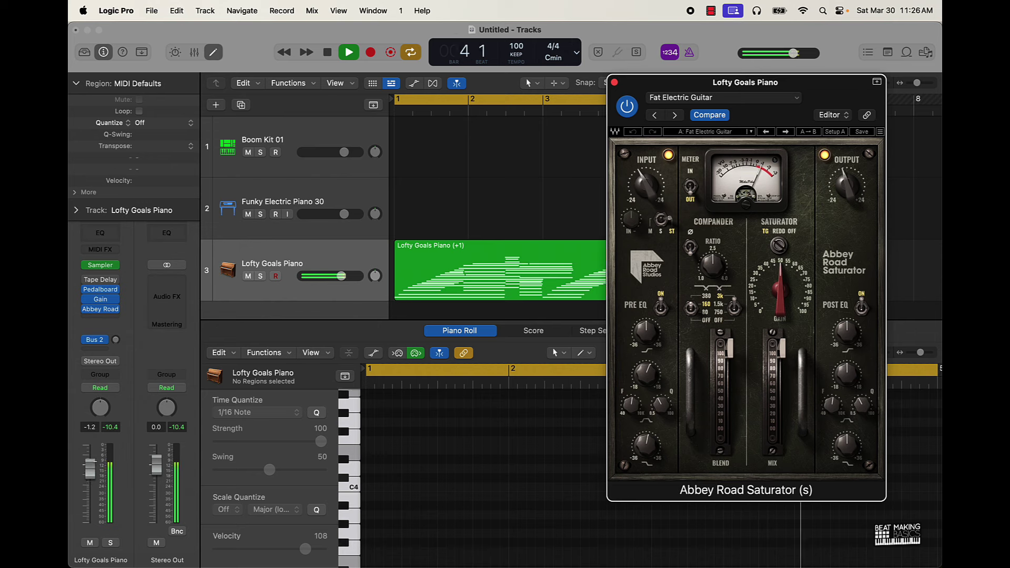
left_click_drag(338, 275, 334, 276)
left_click(674, 114)
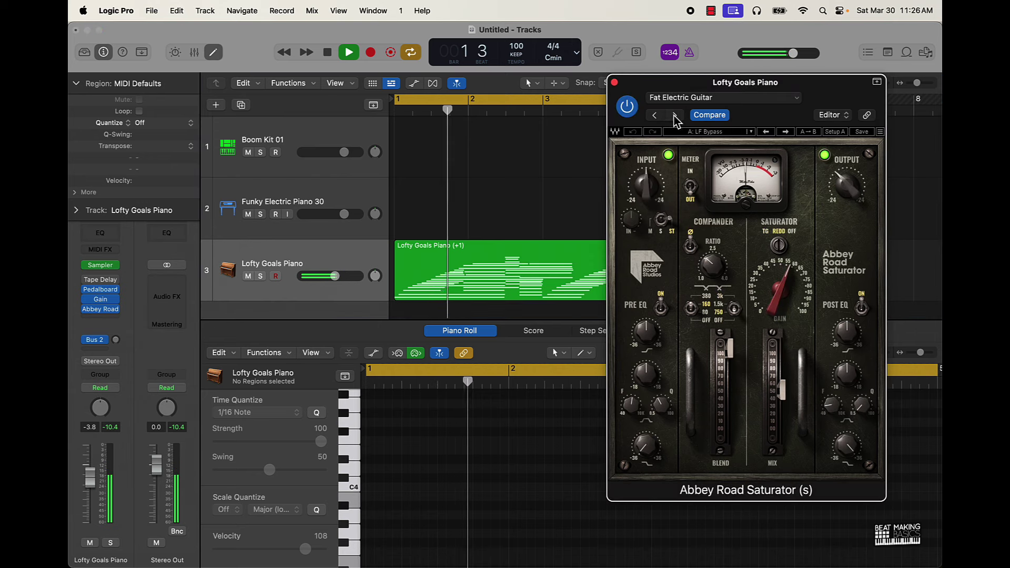
left_click(674, 115)
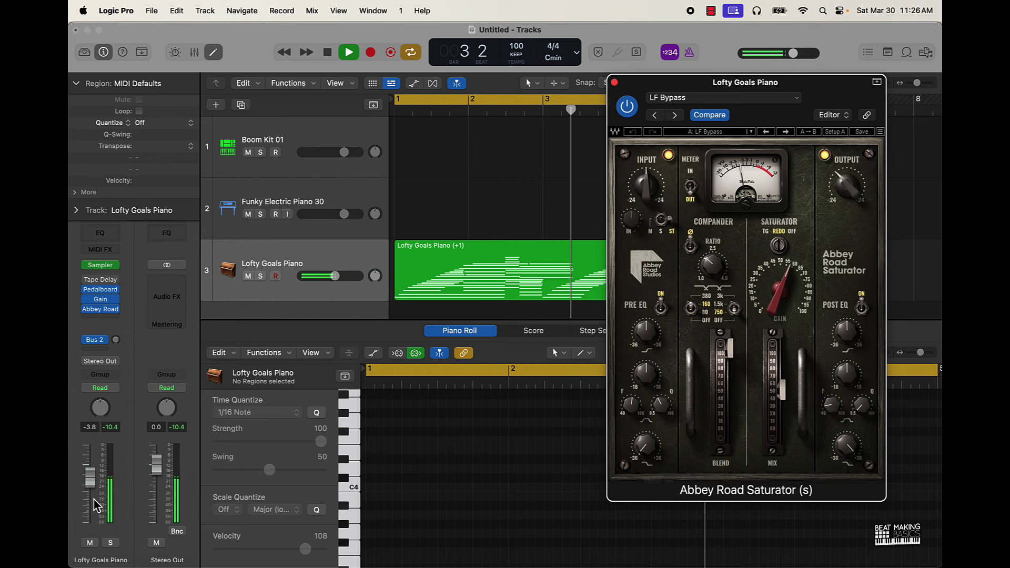
left_click_drag(90, 478, 90, 474)
key("space")
left_click(614, 82)
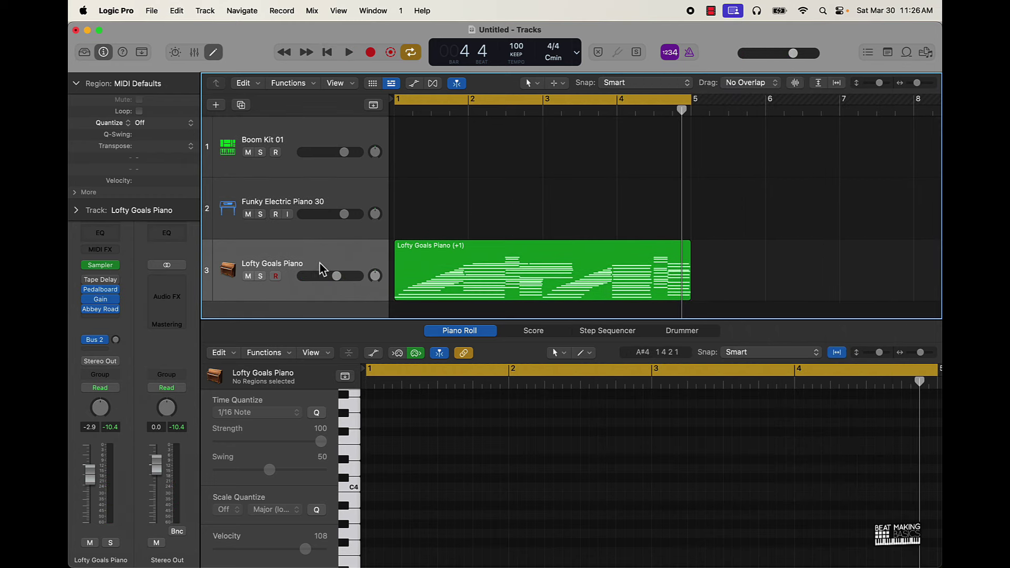
Step: Bounce the Lofty Goals Piano region in place to a new track as Lofty Goals Piano_bip, leaving the source region
right_click(468, 269)
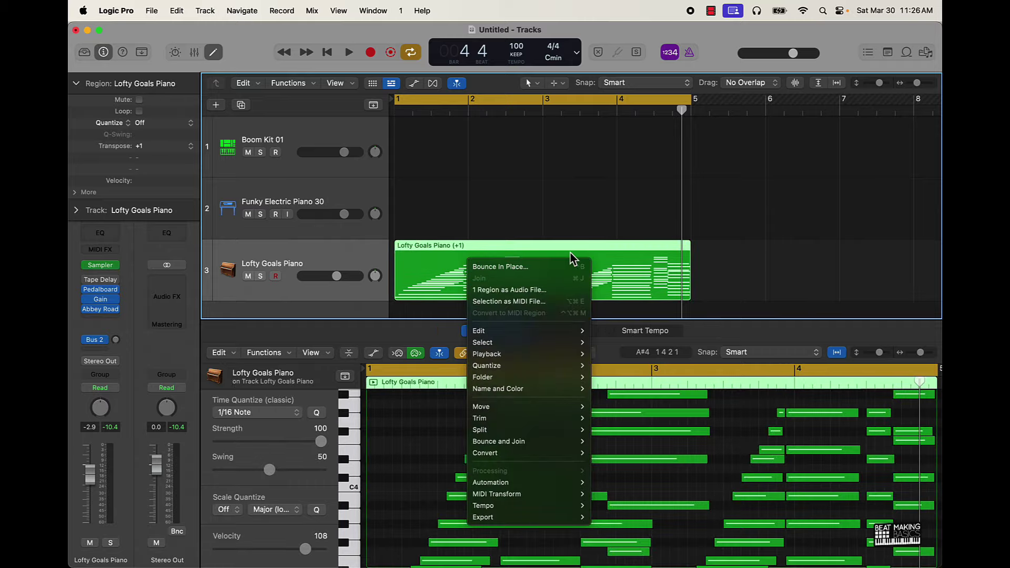
left_click(505, 267)
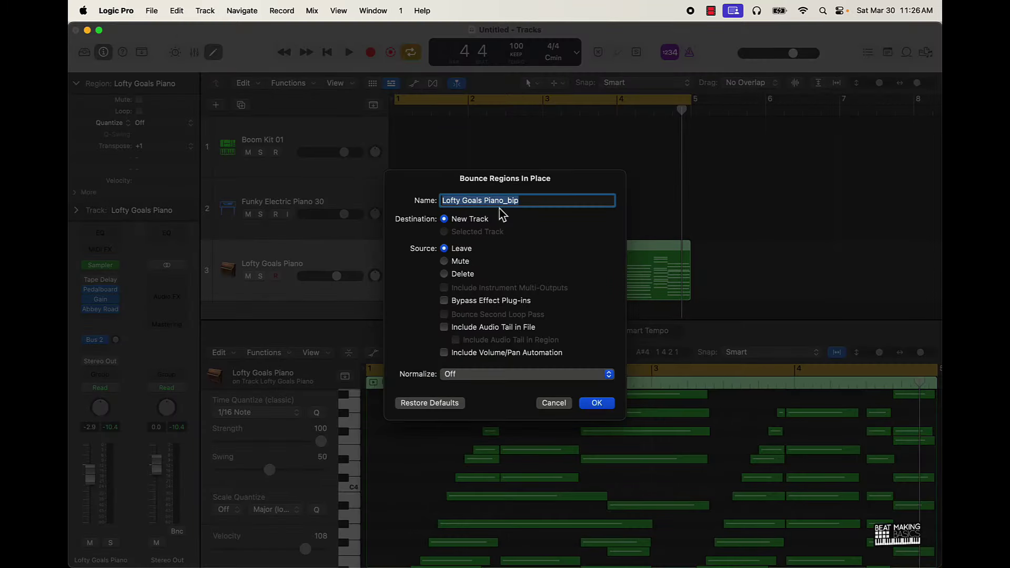
left_click(597, 403)
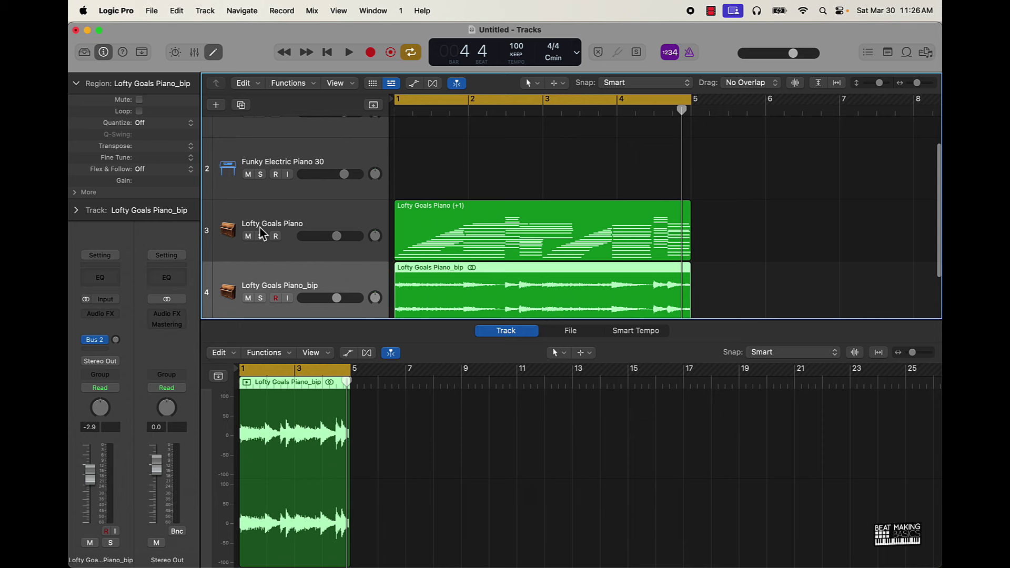
Step: Mute the original Lofty Goals Piano track, play back the bounced audio, and hide the editor
left_click(247, 236)
key("space")
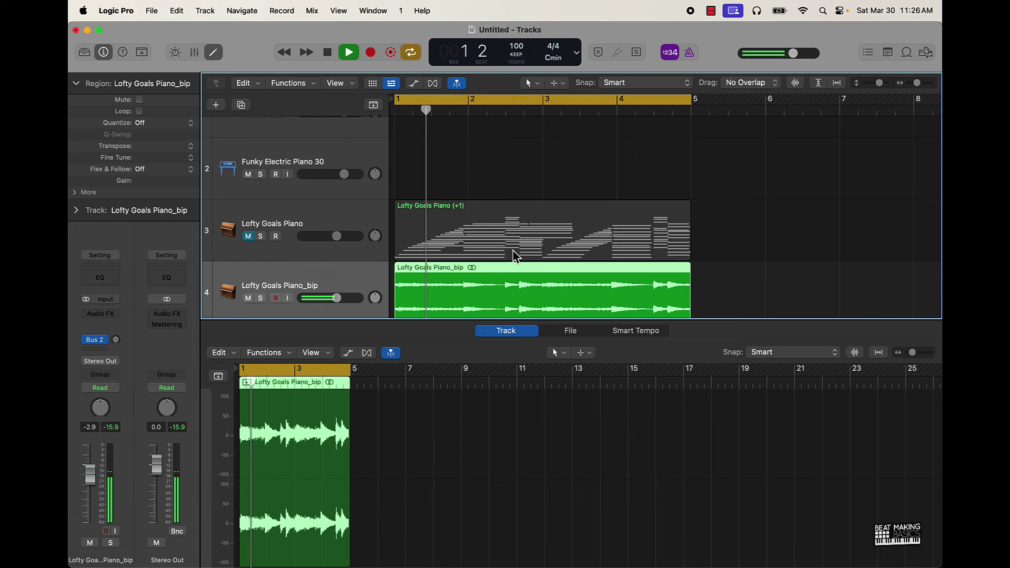
left_click(214, 52)
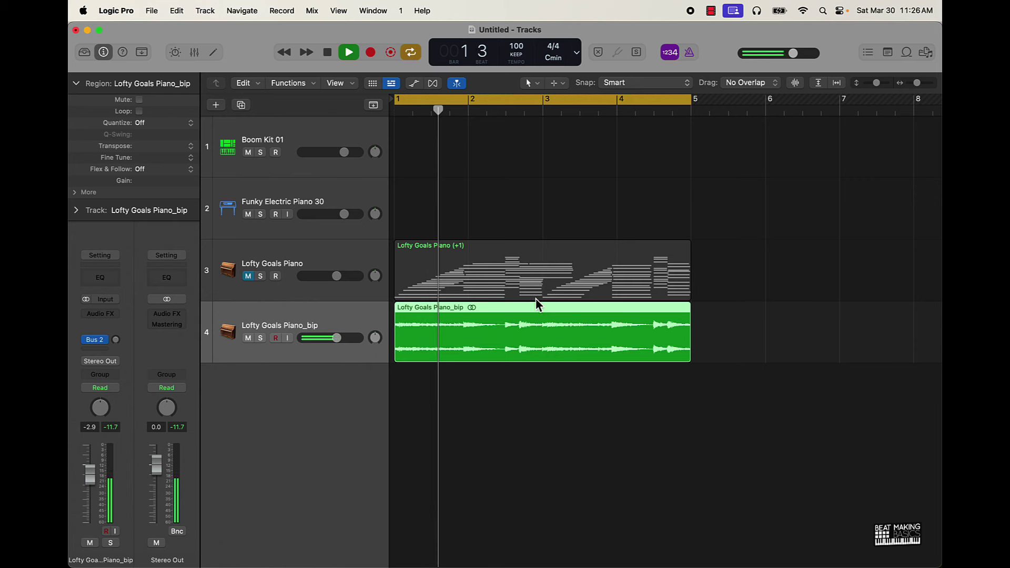
key("space")
Step: Duplicate the Boom Kit 01 track and open the Step Sequencer for the first Boom Kit 01 track
left_click(303, 138)
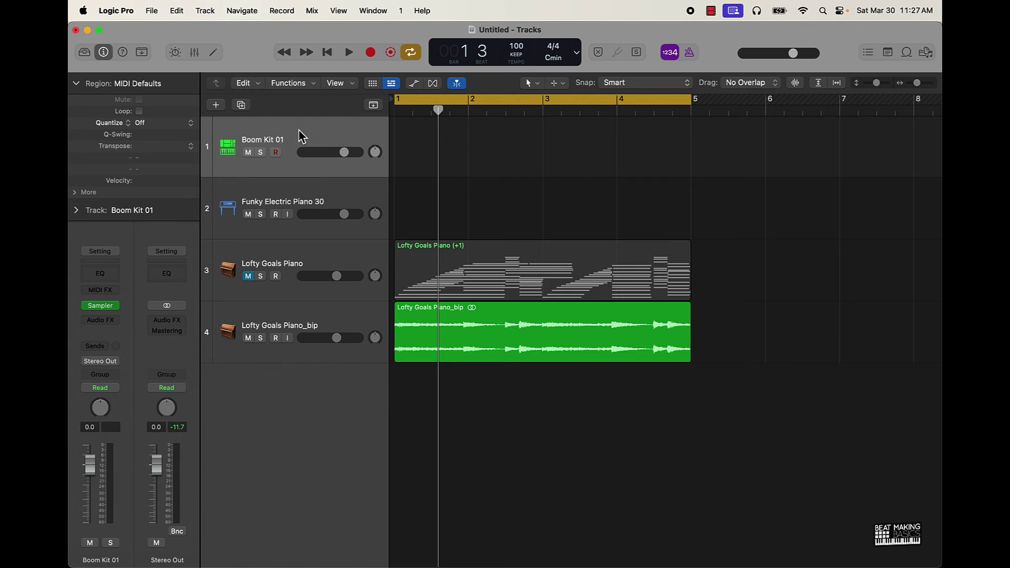
key("super+d")
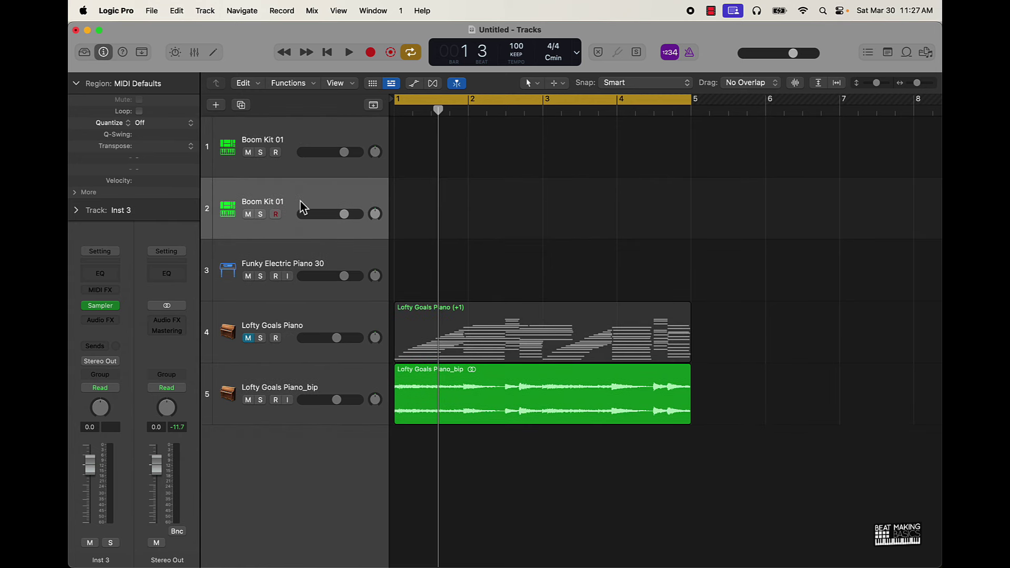
left_click(300, 131)
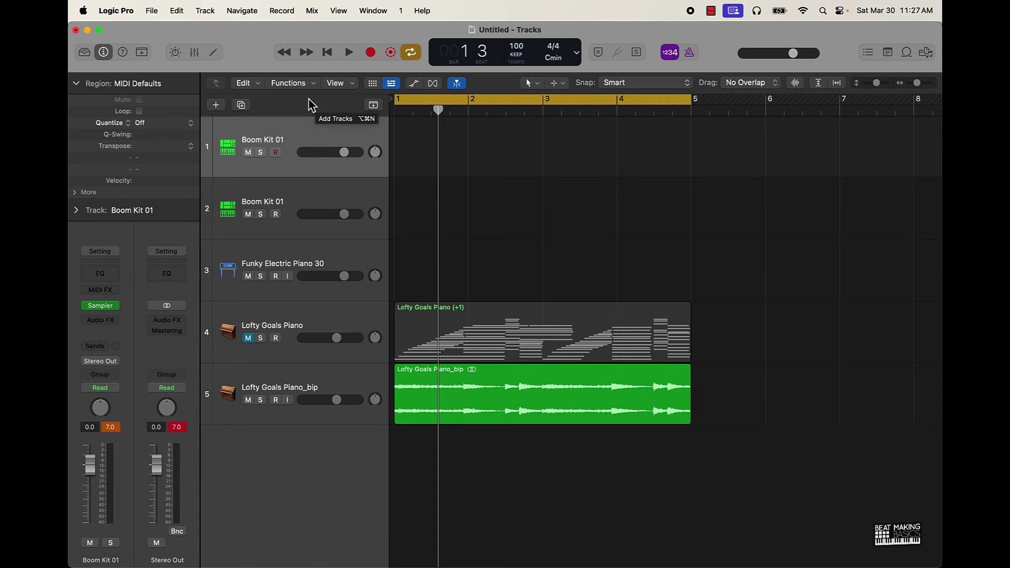
key("p")
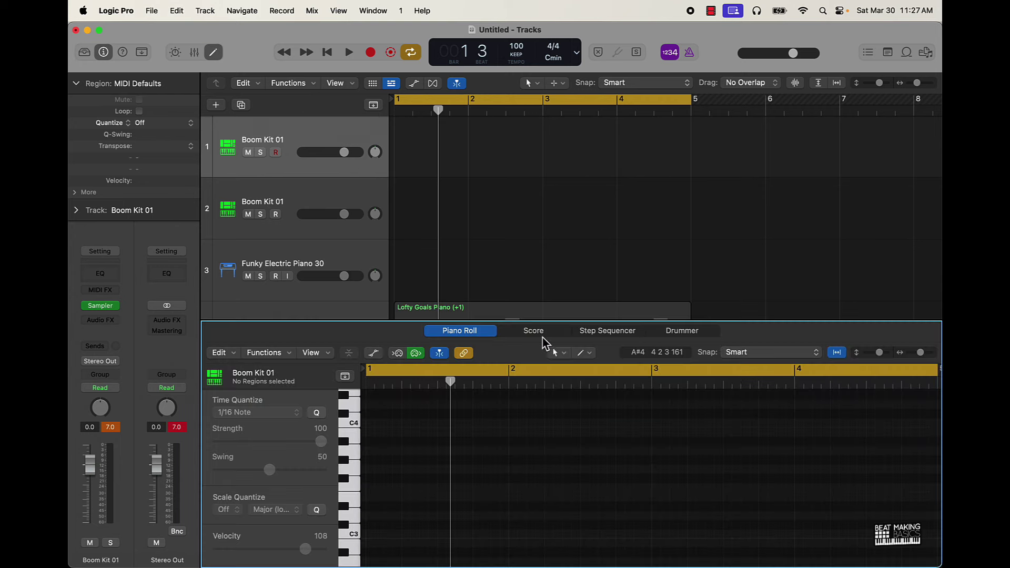
left_click(589, 335)
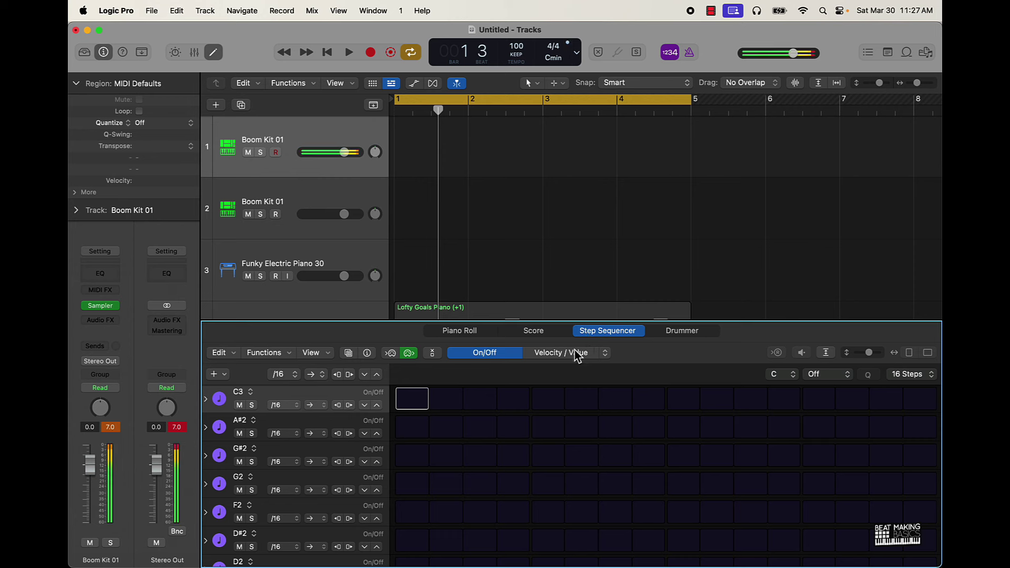
Step: Audition kit sounds on the first step of several rows between C3 and C2, leaving no steps active
scroll(504, 469, "down", 3)
scroll(504, 468, "up", 3)
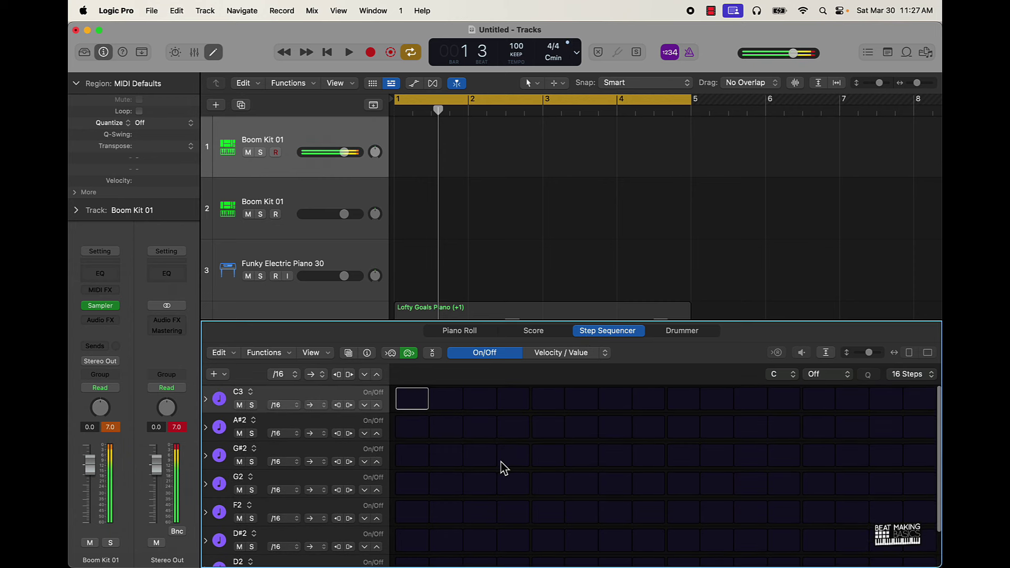
left_click(413, 399)
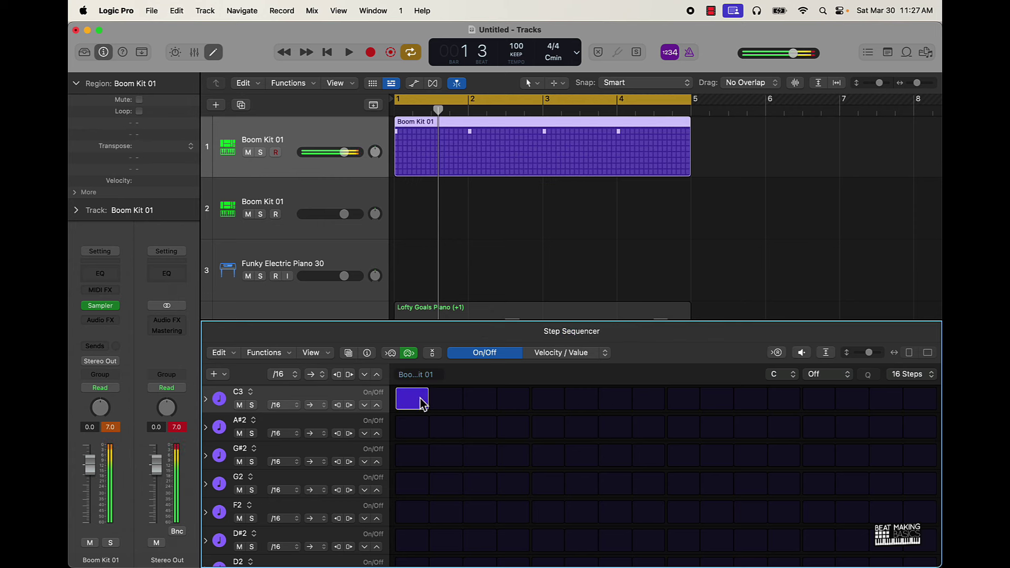
left_click(414, 422)
left_click(412, 423)
left_click(409, 448)
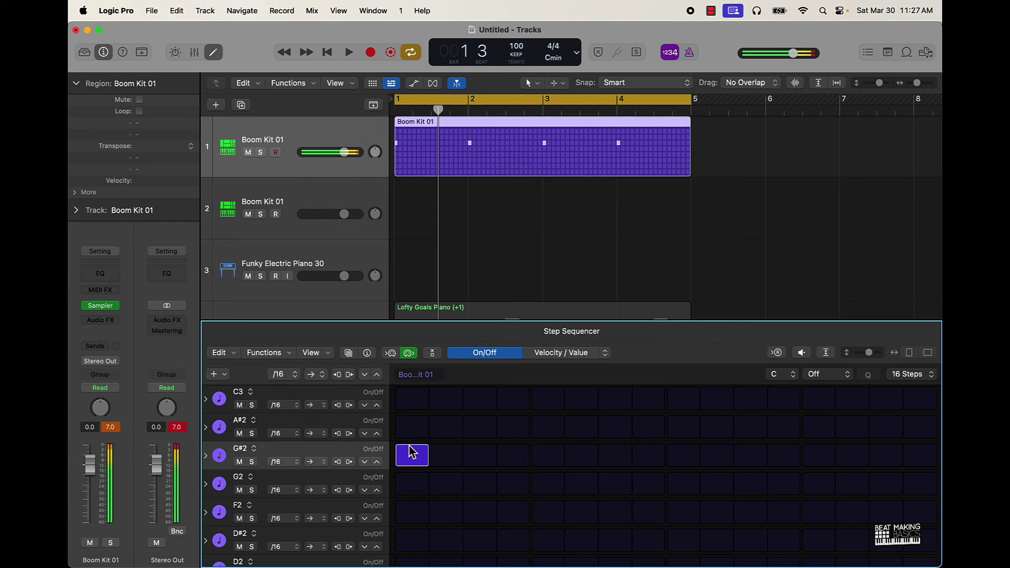
left_click(414, 513)
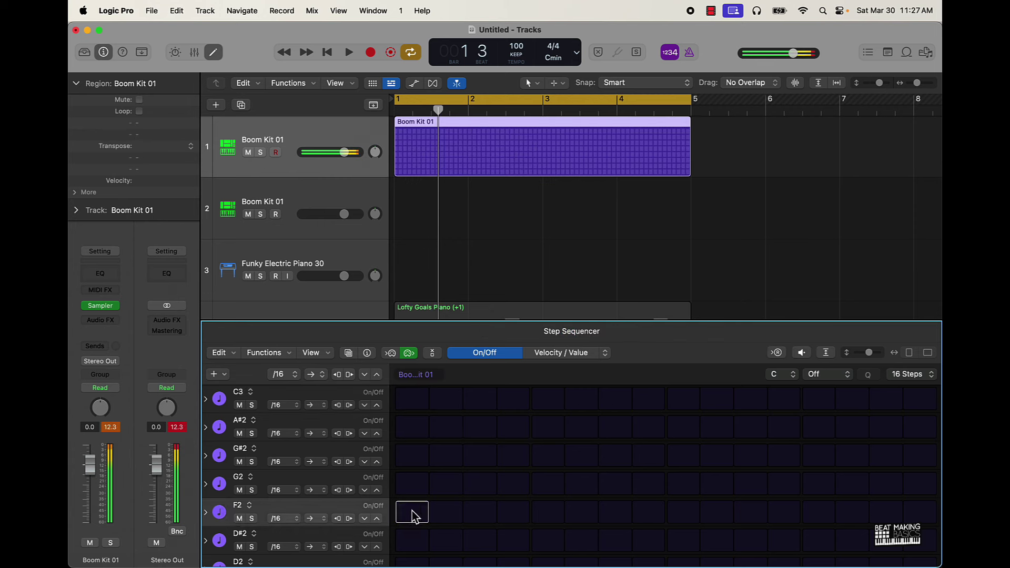
left_click(415, 537)
scroll(417, 537, "down", 3)
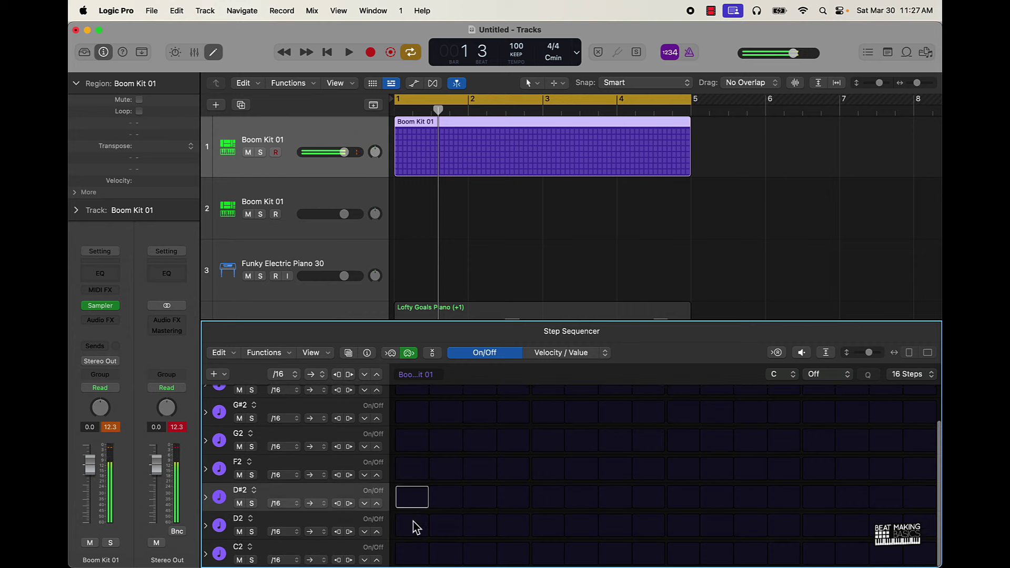
left_click(413, 555)
left_click(413, 557)
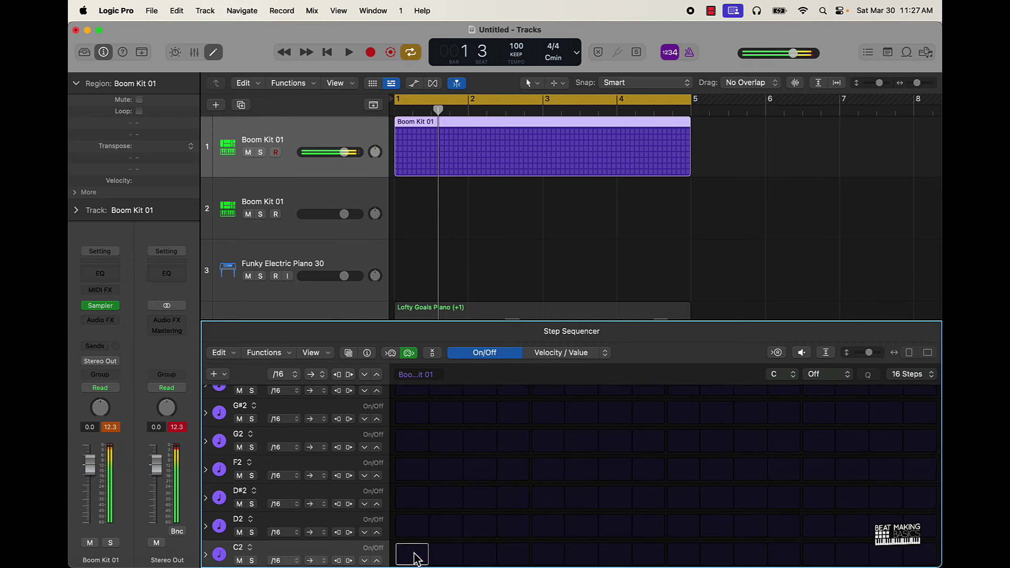
scroll(456, 498, "down", 1)
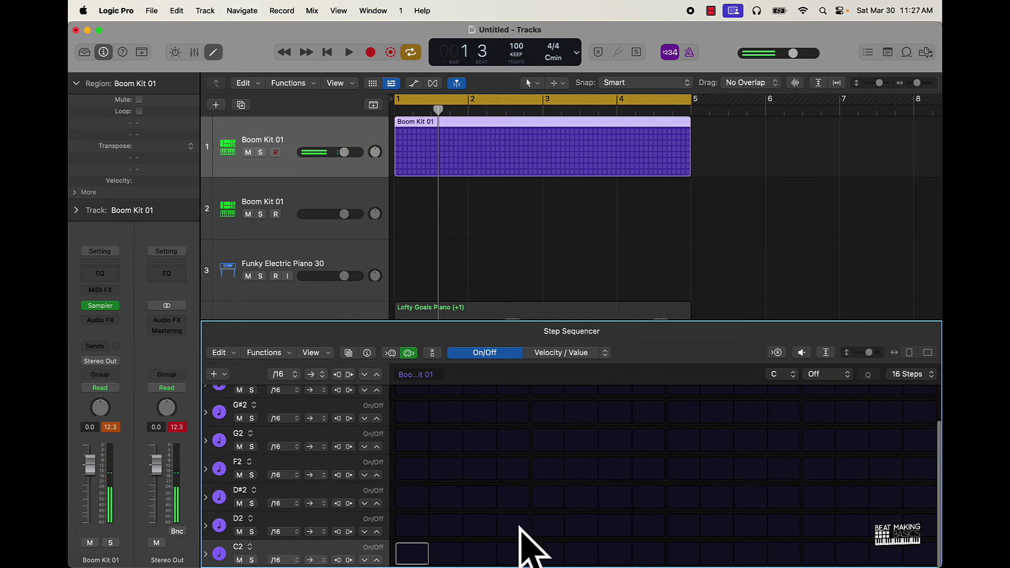
Step: Program C2 hits on steps 5 and 13 of the 16-step Boom Kit 01 pattern while the loop plays
left_click(684, 554)
key("space")
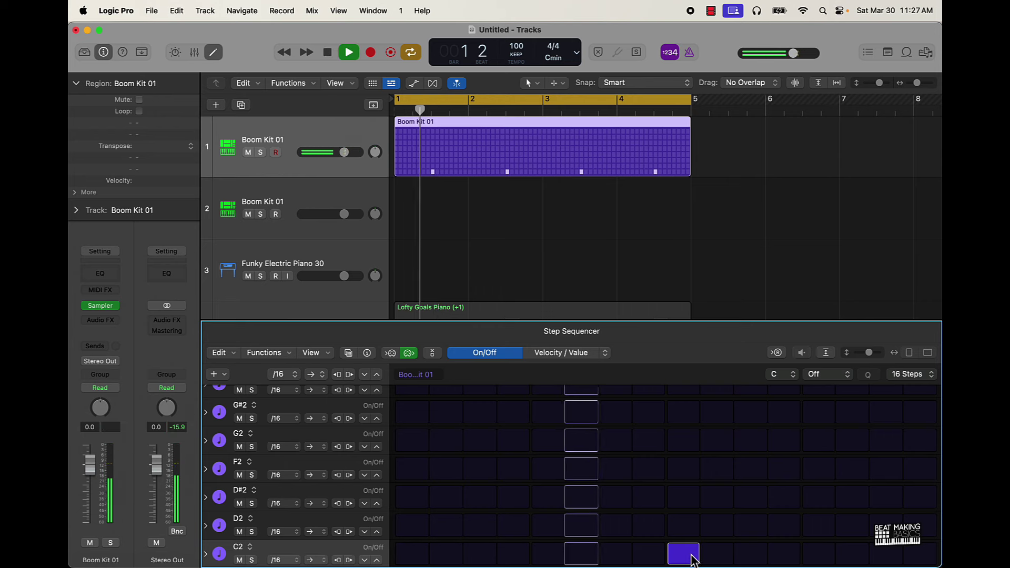
left_click(684, 555)
left_click(547, 555)
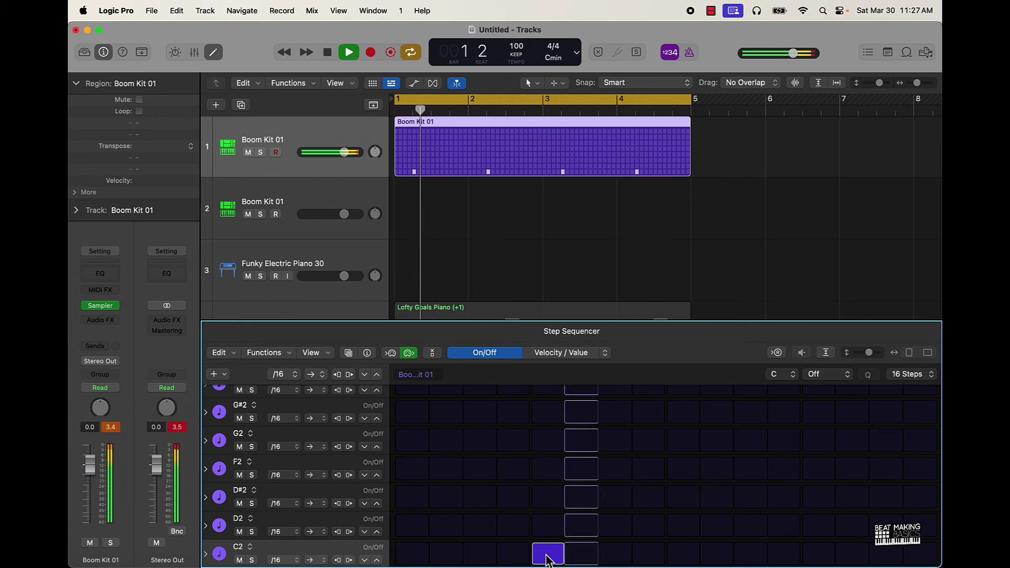
left_click(818, 555)
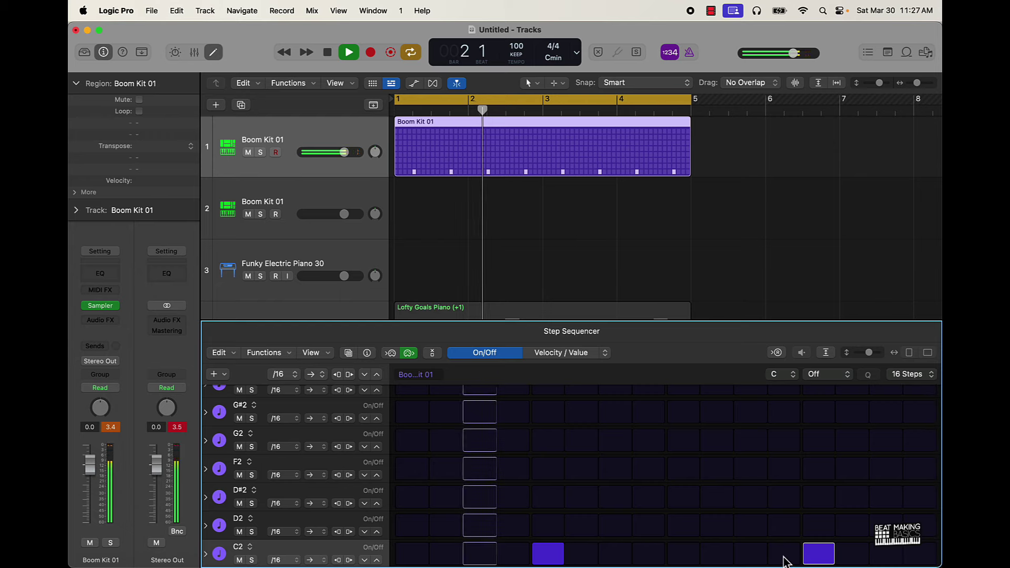
Step: Balance the playing loop by setting the first Boom Kit 01 track to -4.3 dB and Lofty Goals Piano_bip to +3.5 dB
left_click_drag(344, 152, 335, 152)
scroll(421, 215, "down", 3)
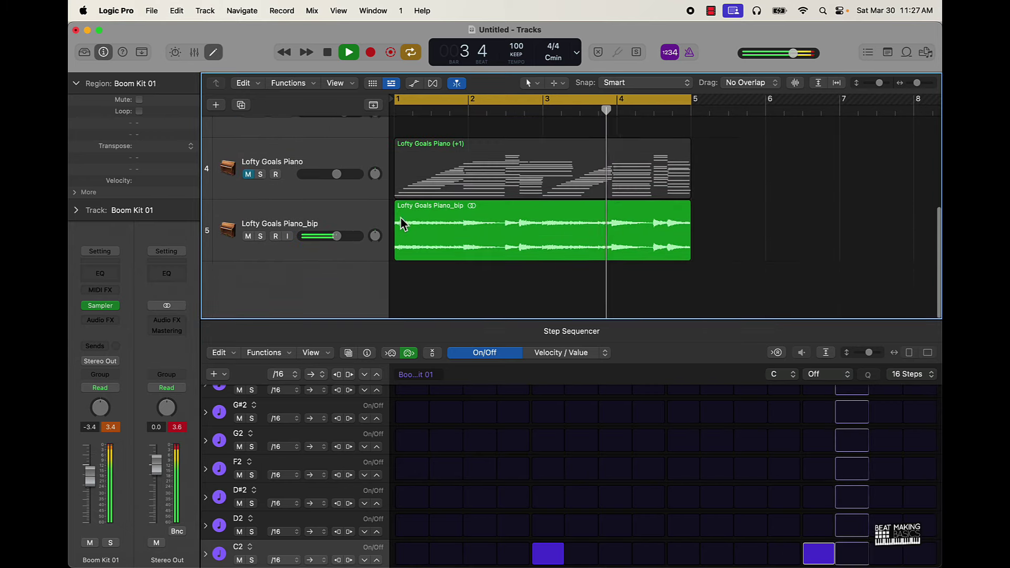
left_click_drag(337, 236, 353, 236)
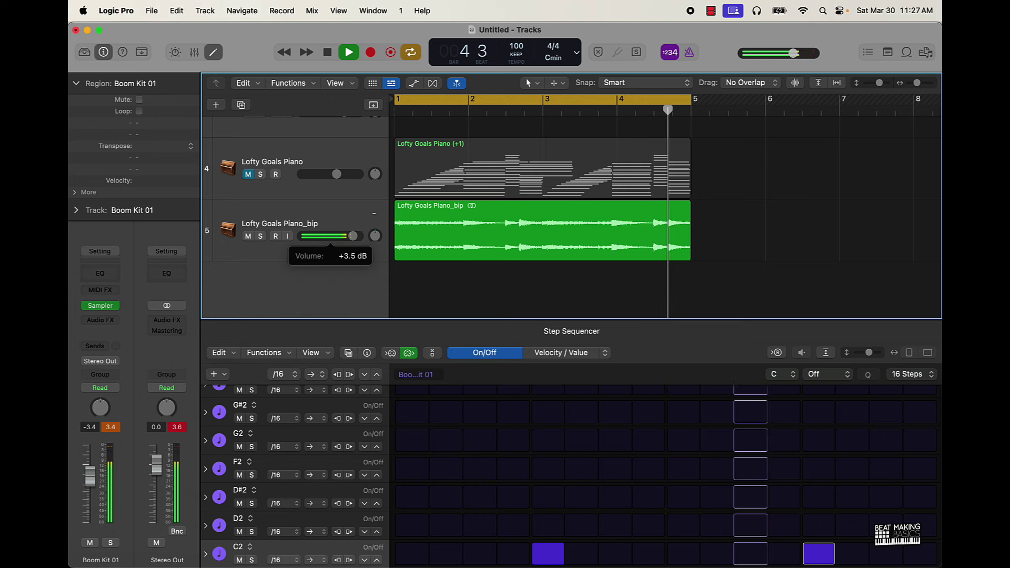
scroll(445, 173, "up", 3)
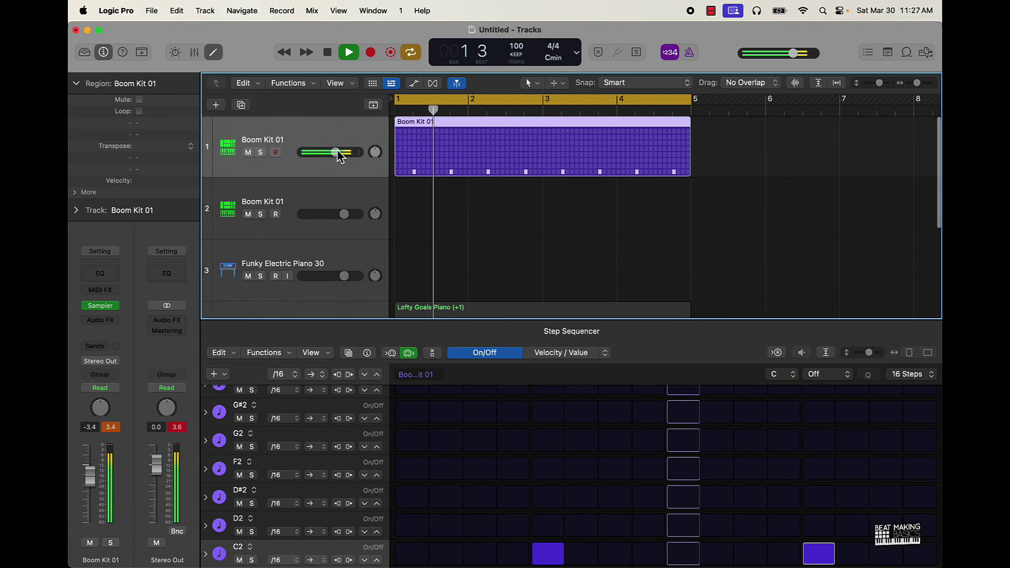
left_click_drag(340, 156, 337, 155)
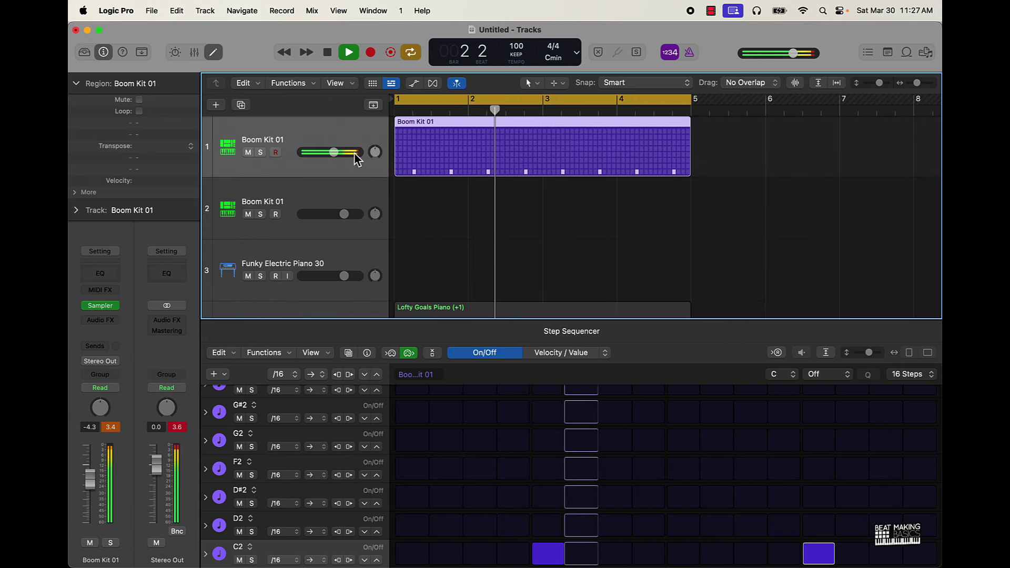
key("space")
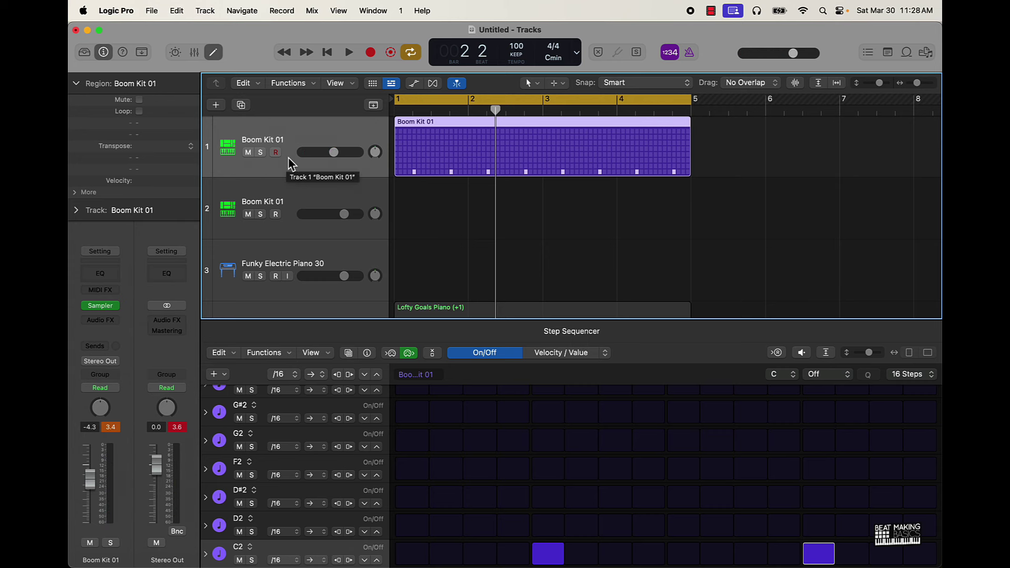
Step: Show the on-screen piano keyboard for the second Boom Kit 01 track, move it over the tracks area and widen it
left_click(284, 190)
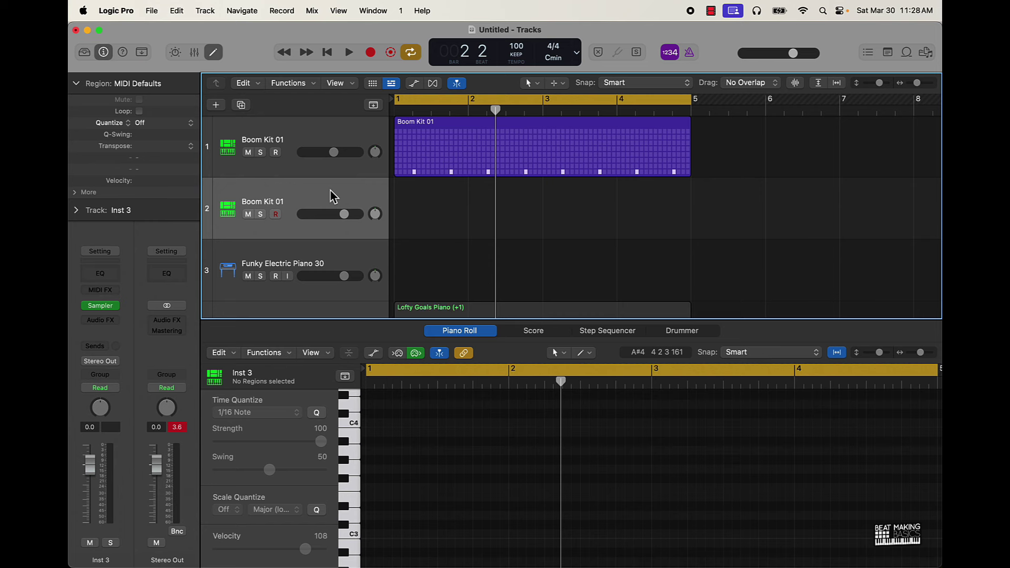
key("super+k")
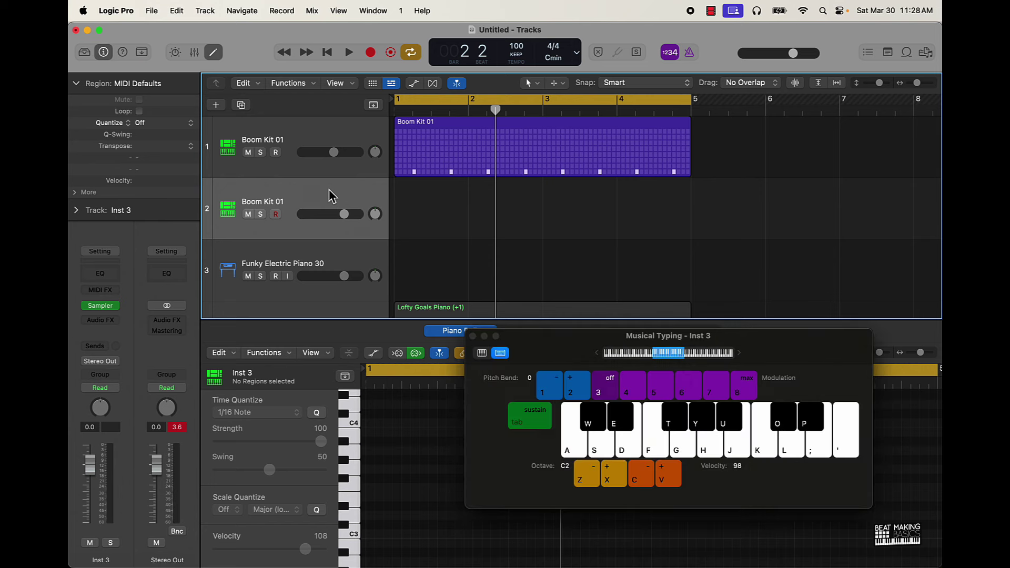
left_click(483, 353)
left_click_drag(519, 342, 645, 240)
left_click_drag(889, 265, 930, 264)
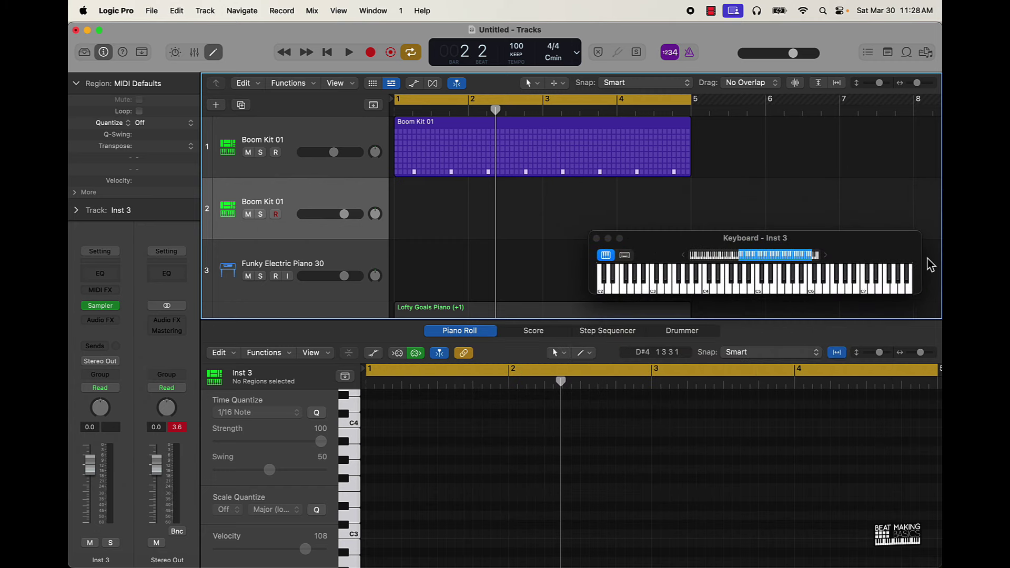
Step: Shift the on-screen keyboard range down to C0 and play the loop while trying out second-track kit sounds
scroll(630, 282, "left", 5)
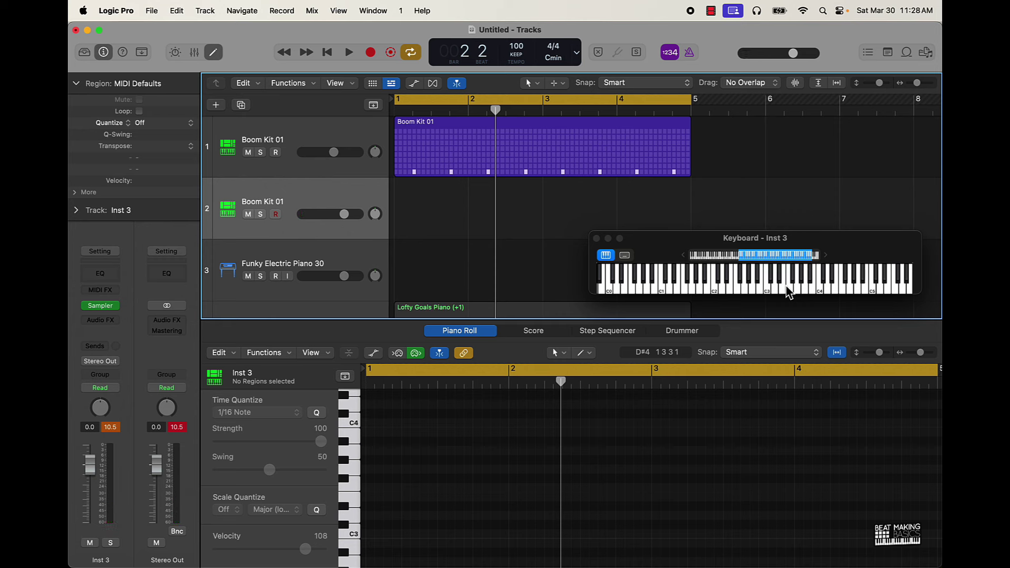
key("space")
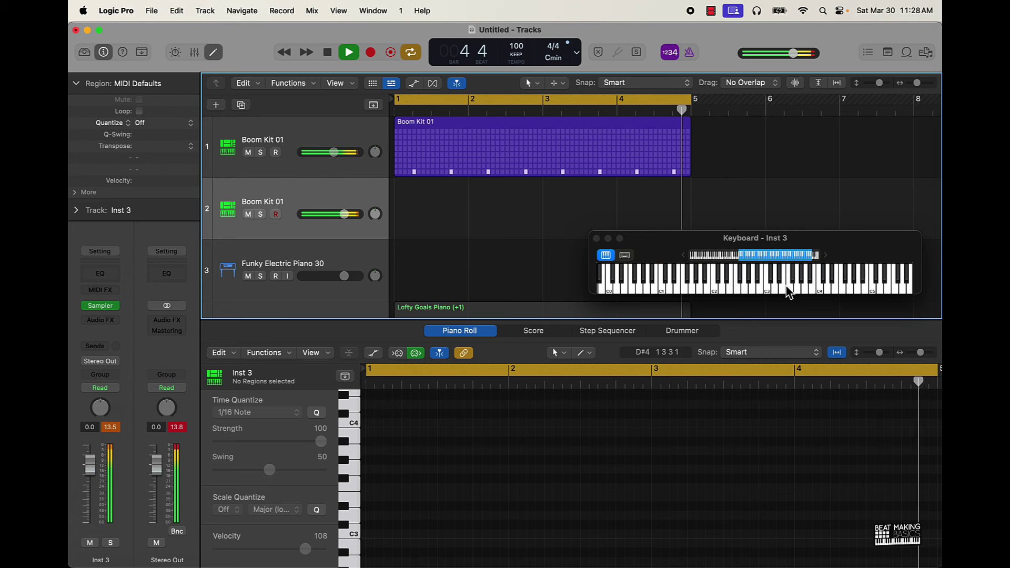
key("space")
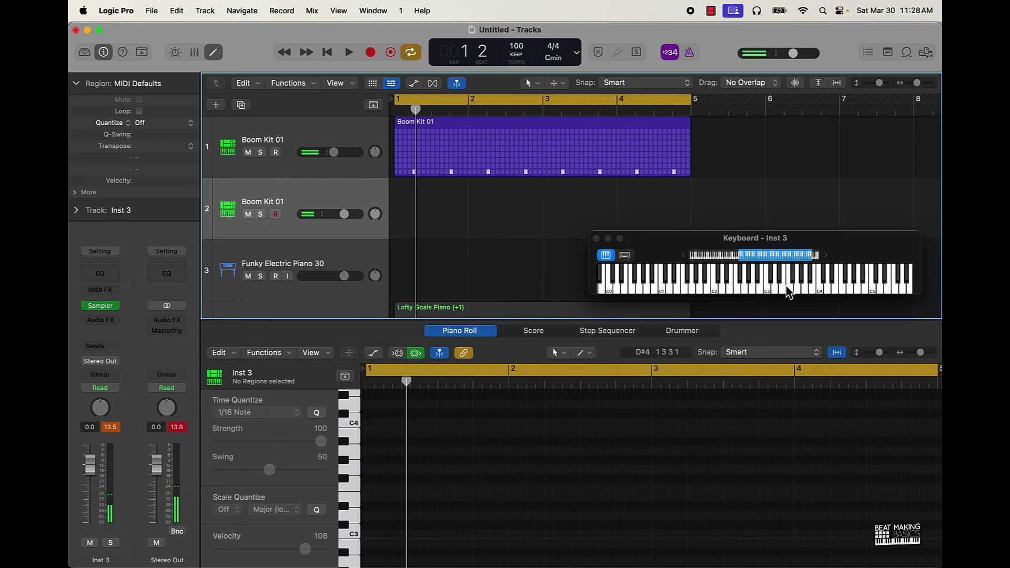
Step: Record a four-bar drum part on the second Boom Kit 01 track over the playing loop
key("r")
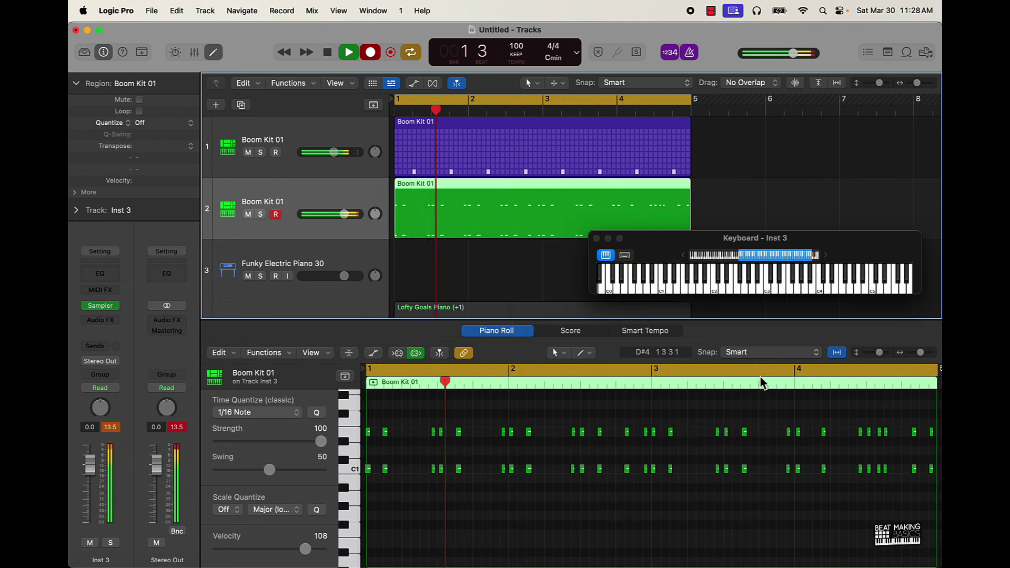
key("space")
left_click(598, 514)
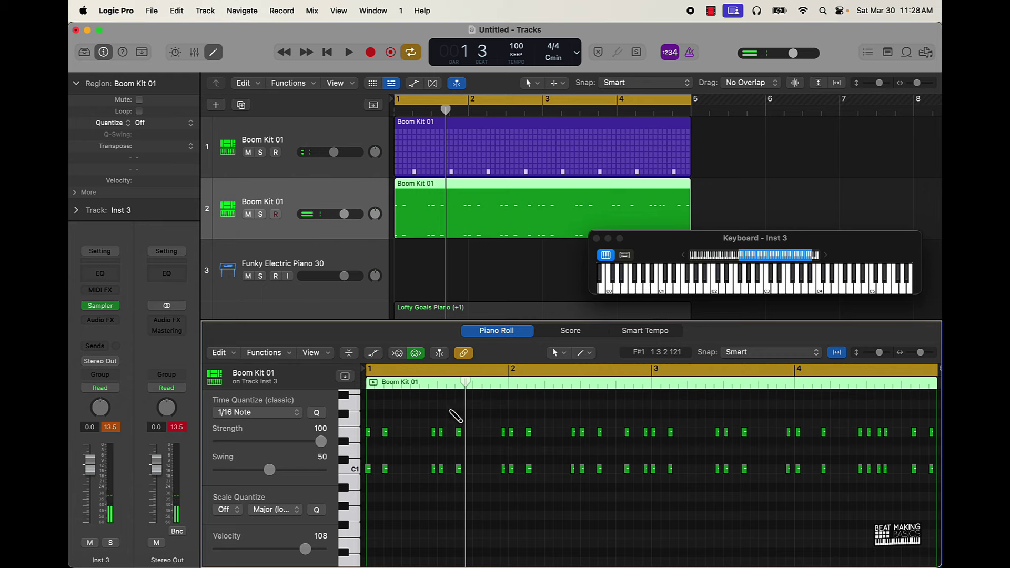
Step: Select all recorded notes of the second Boom Kit 01 region, quantize them to 1/16 Swing A and play the loop
key("super+a")
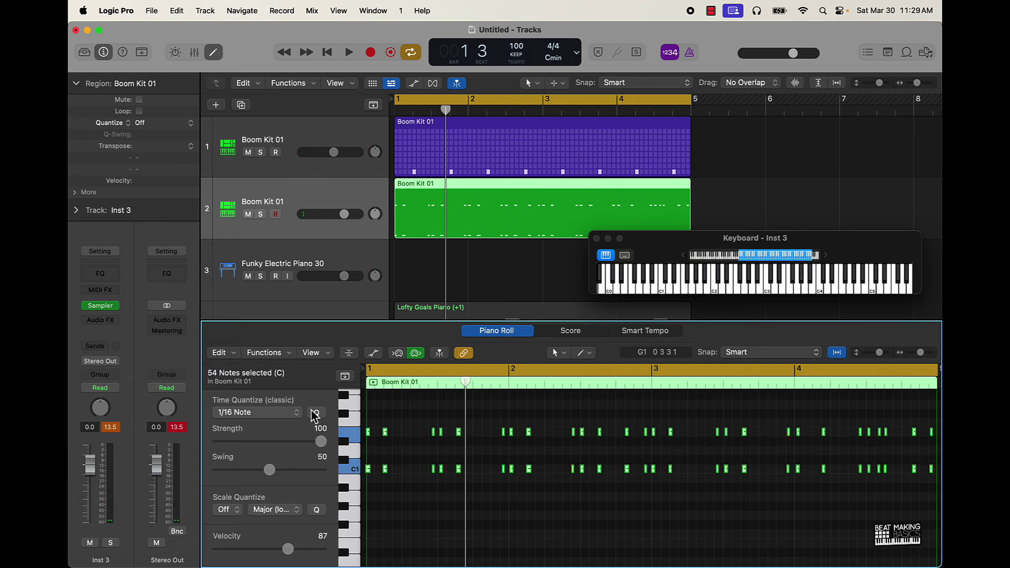
left_click(288, 413)
mouse_move(270, 557)
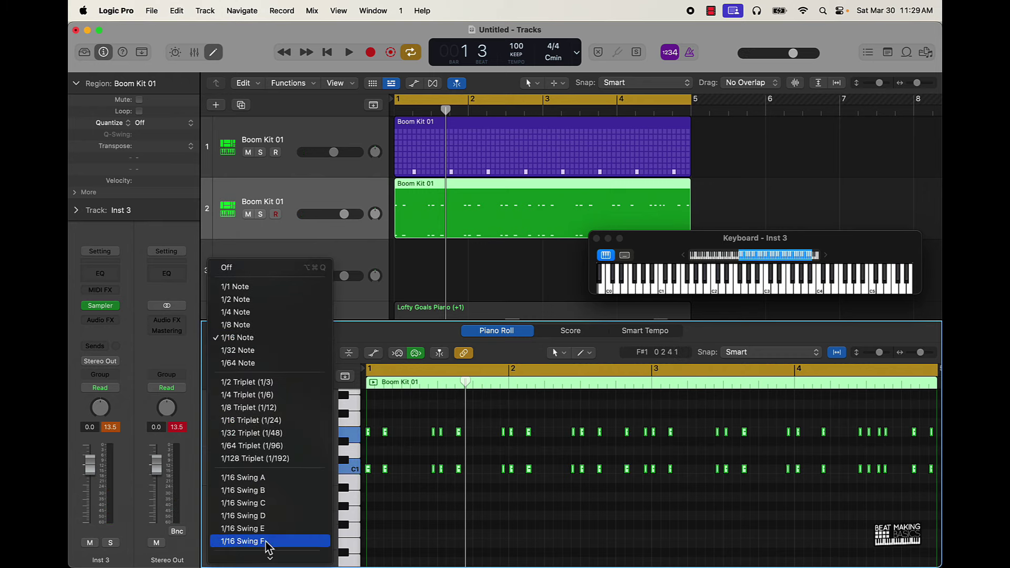
left_click(259, 480)
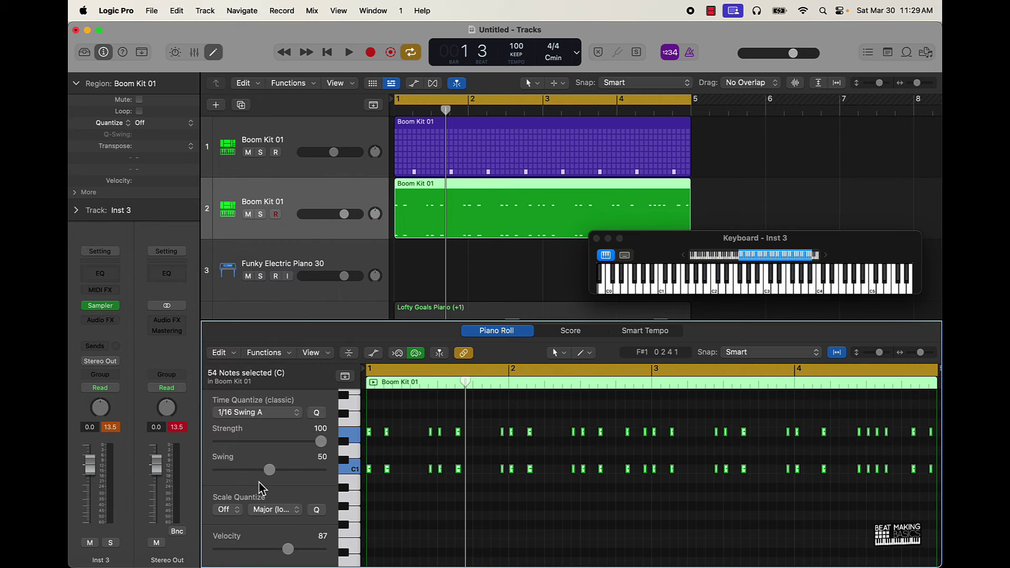
key("space")
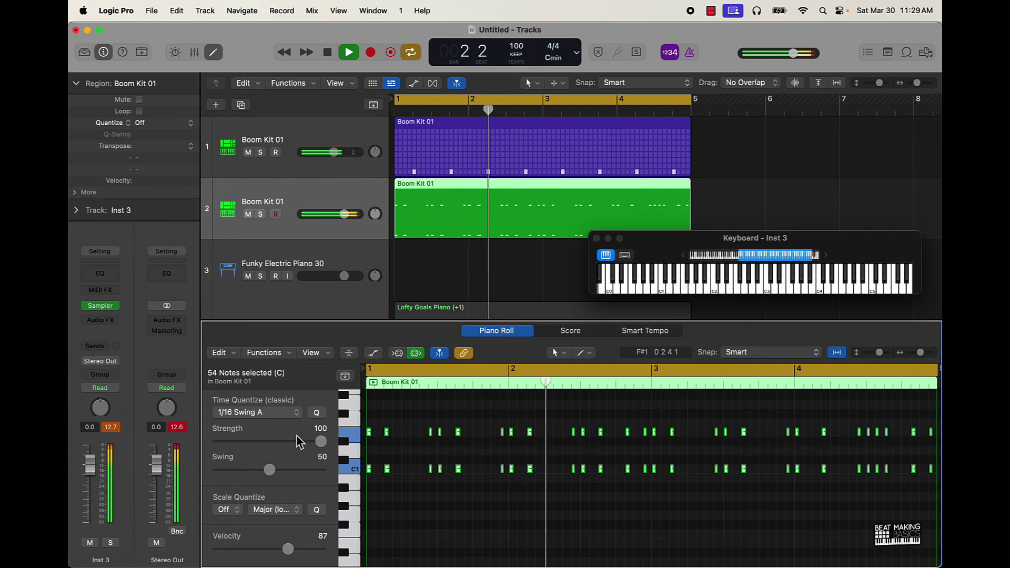
key("space")
Step: Try the 1/16 Swing C, D and E quantize settings on the selected drum notes while the loop plays
left_click(286, 413)
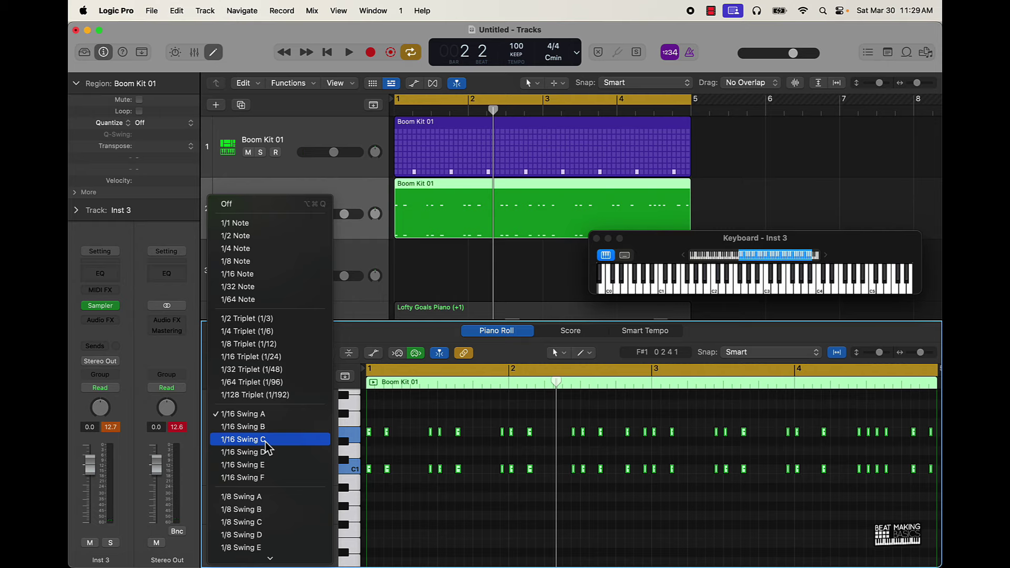
left_click(265, 439)
key("space")
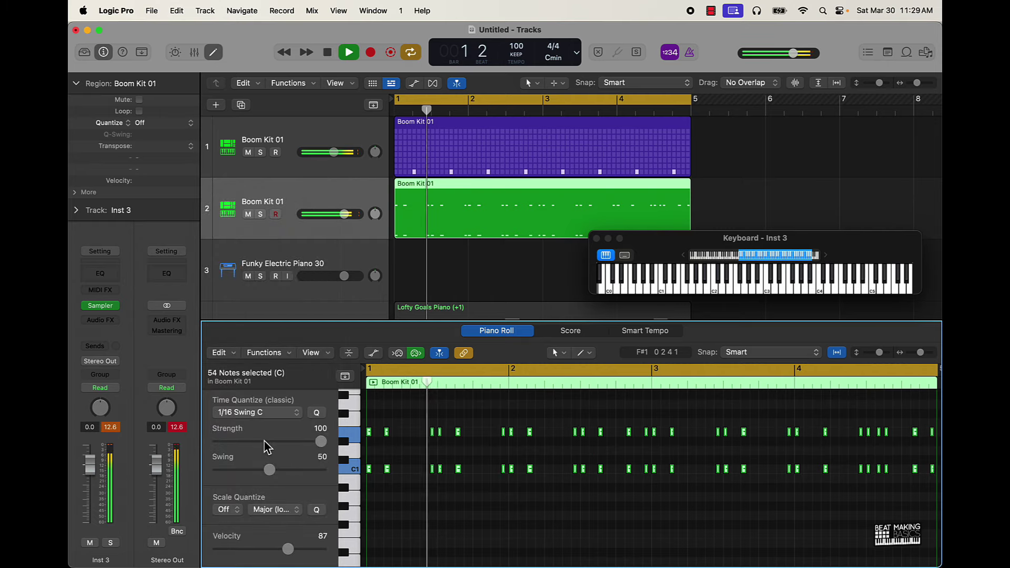
left_click(271, 413)
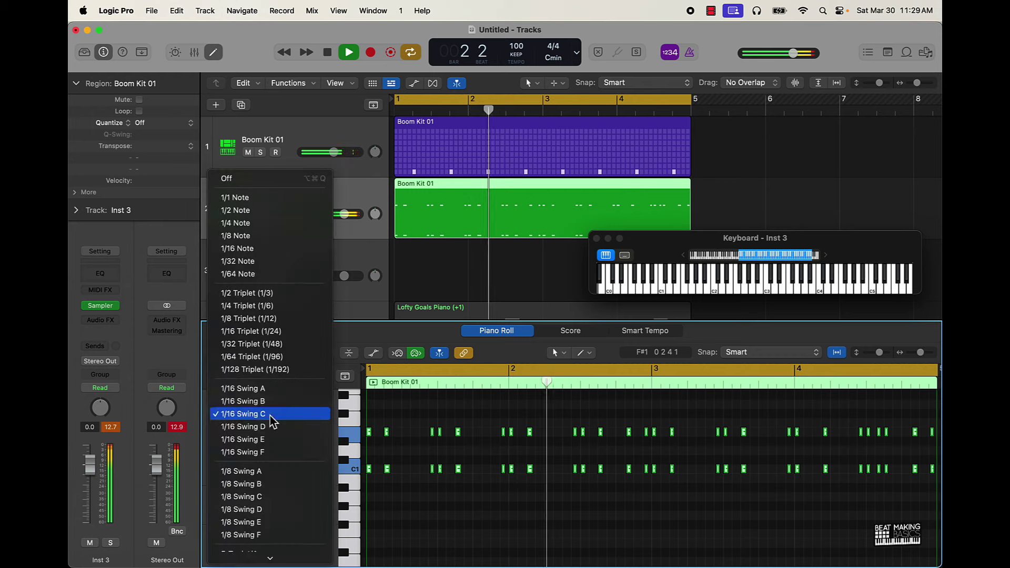
left_click(266, 427)
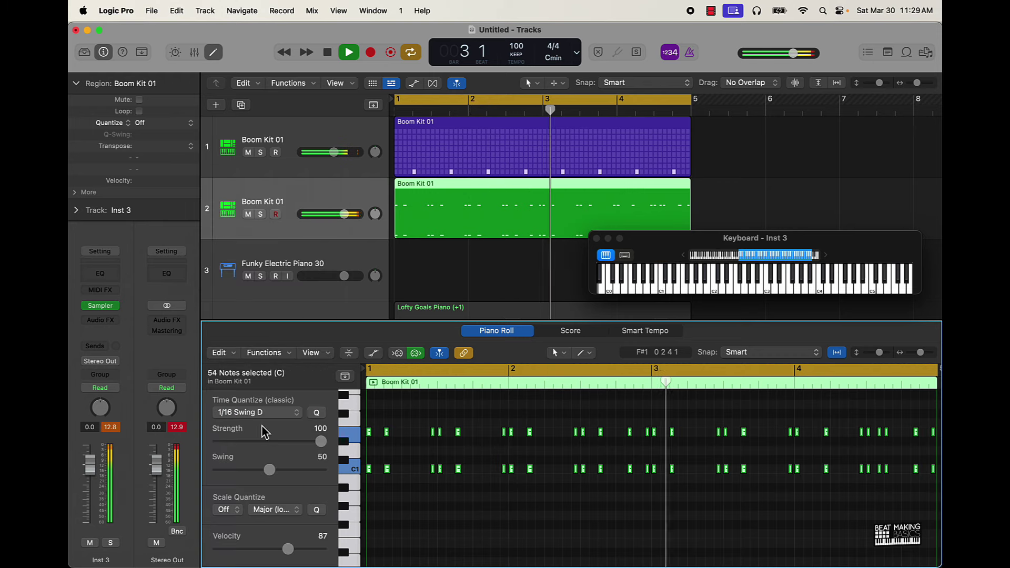
left_click(283, 413)
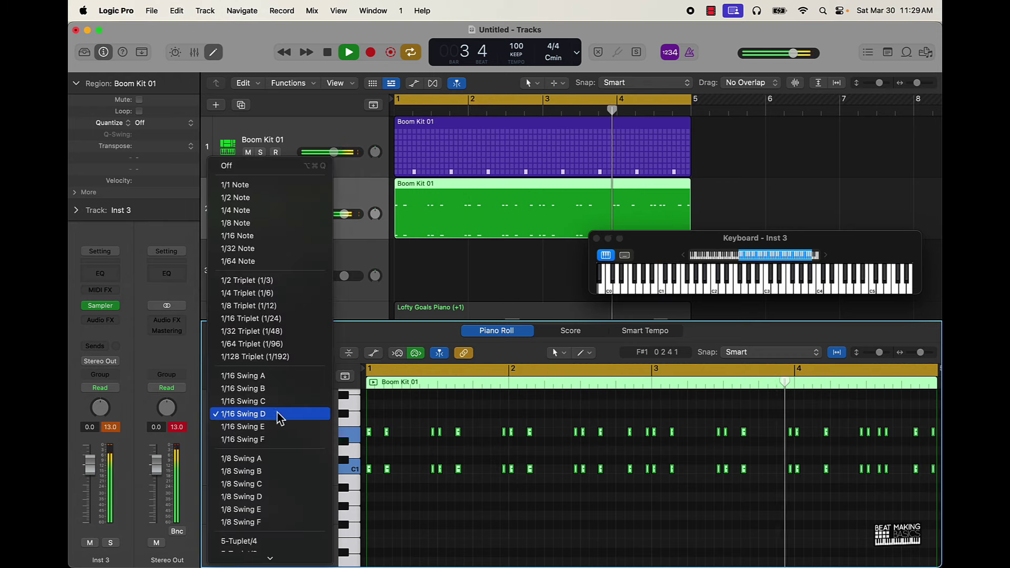
left_click(268, 426)
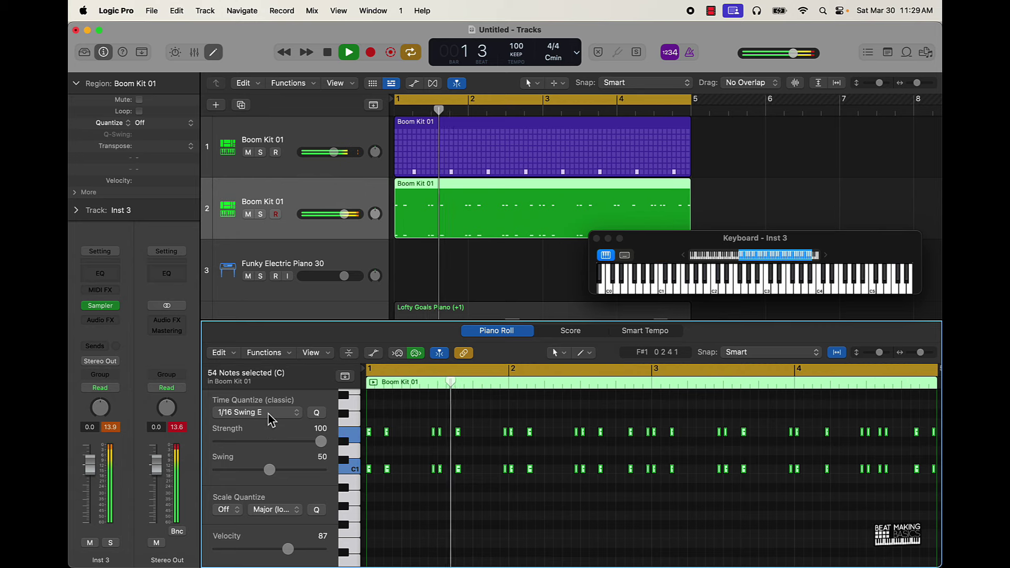
Step: Stop the loop, set the project tempo to 93 BPM and close the on-screen keyboard
key("space")
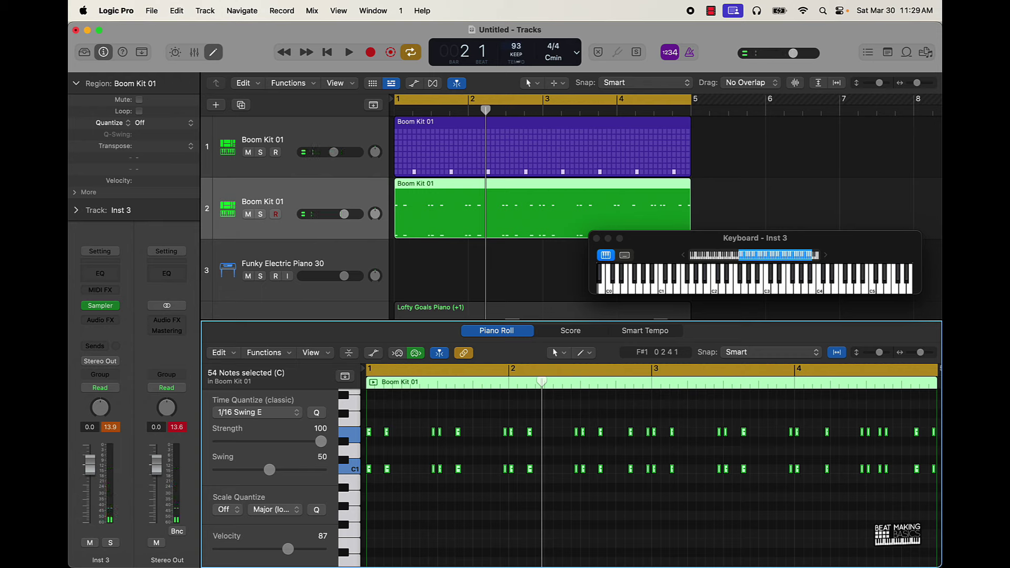
scroll(595, 168, "down", 5)
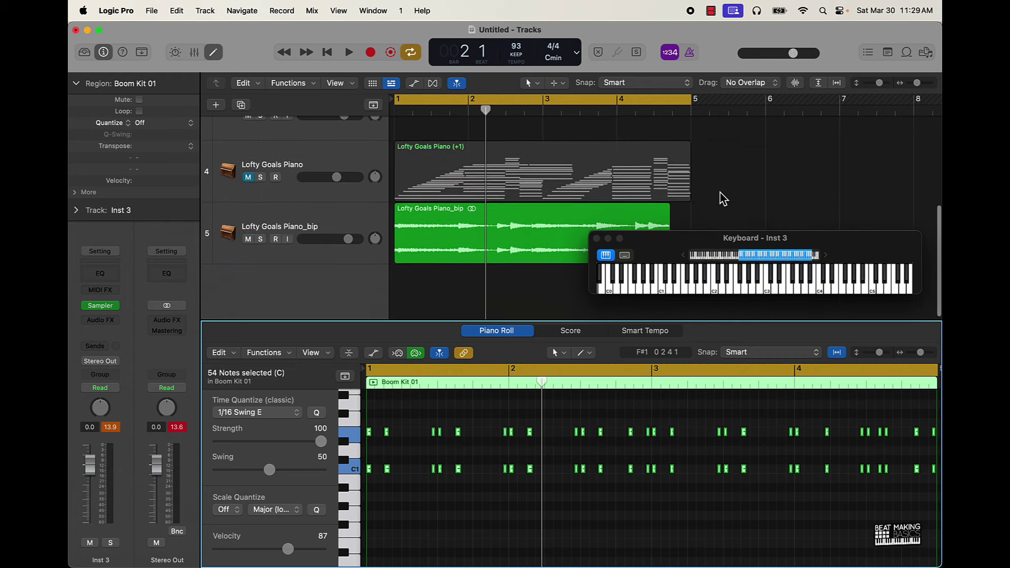
left_click(596, 239)
Step: Delete the Lofty Goals Piano_bip audio region, and bounce the unmuted Lofty Goals Piano region in place to a new track
left_click(351, 229)
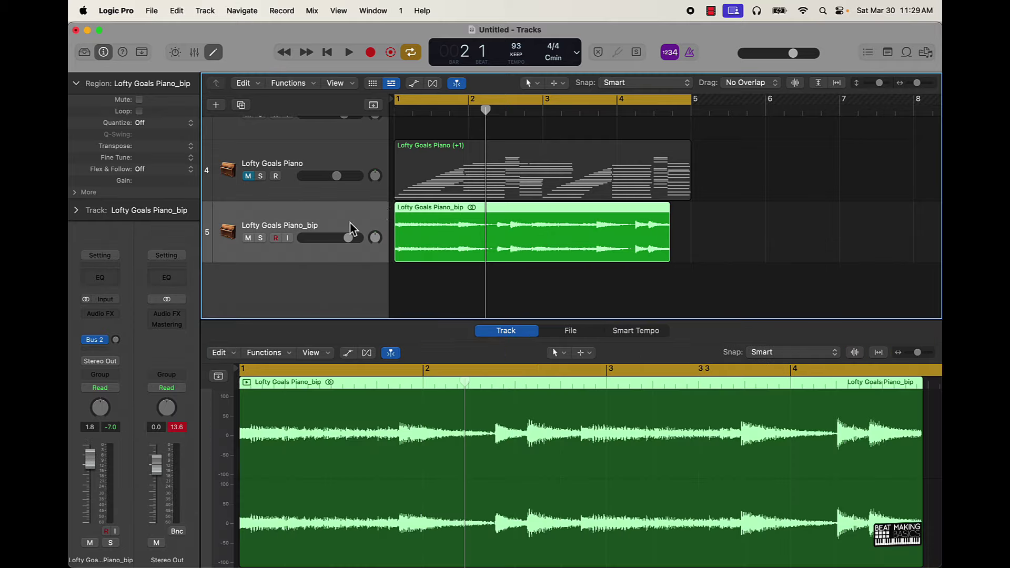
key("Delete")
left_click(331, 161)
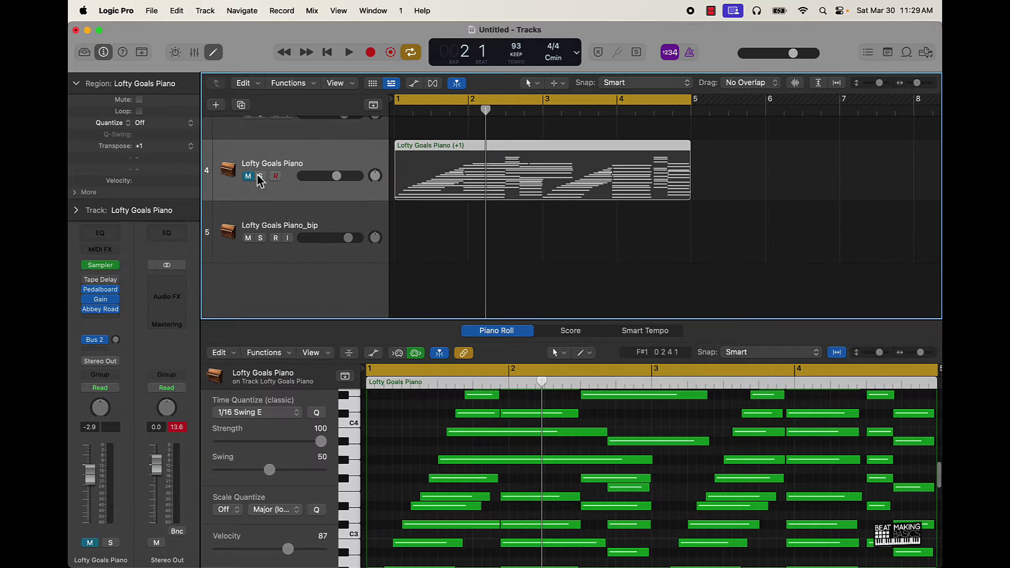
left_click(487, 176)
right_click(486, 177)
left_click(528, 175)
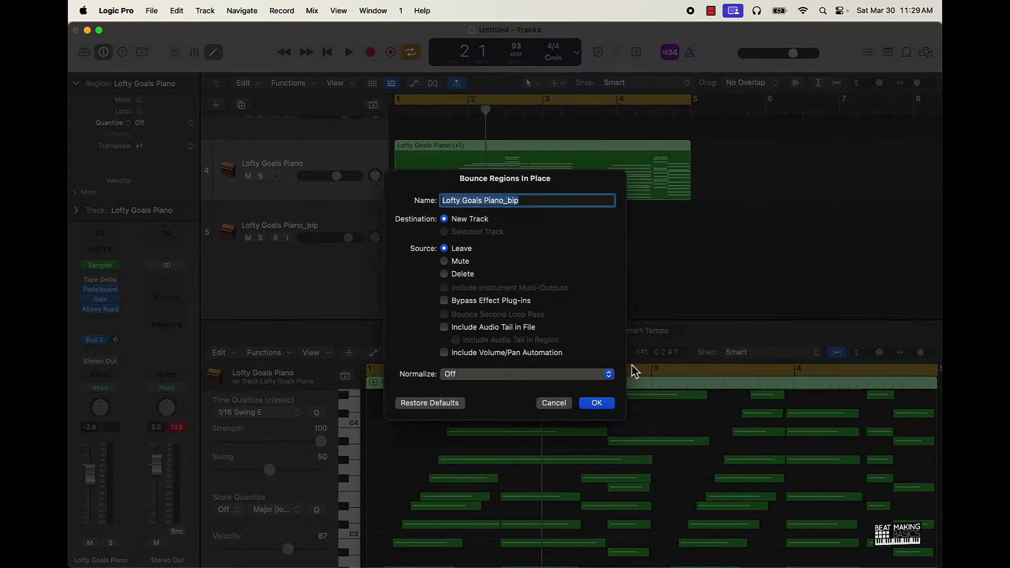
left_click(596, 402)
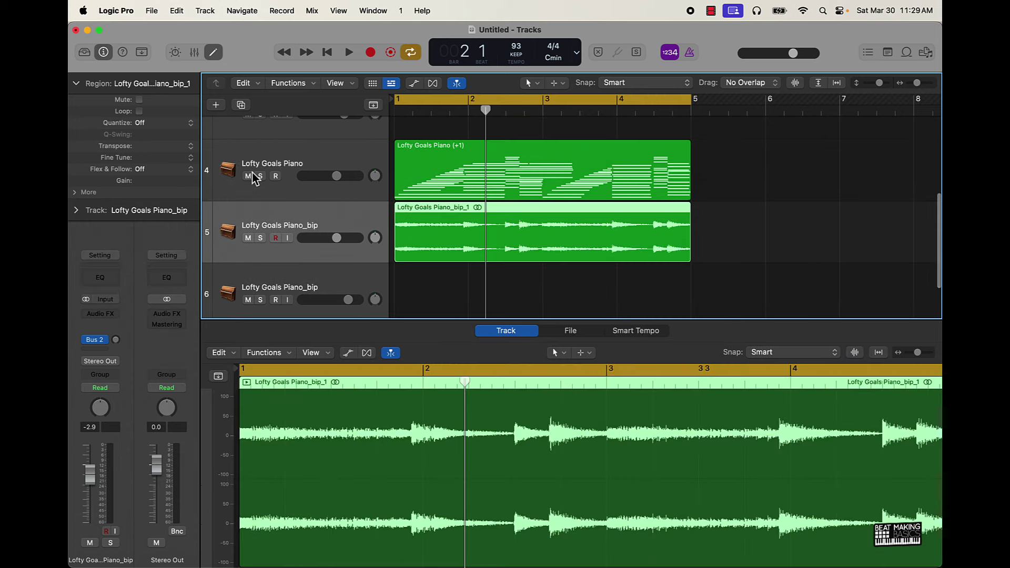
Step: Mute the Lofty Goals Piano track and set the newly bounced Lofty Goals Piano_bip track to +2.8 dB while the loop plays
left_click(247, 176)
key("space")
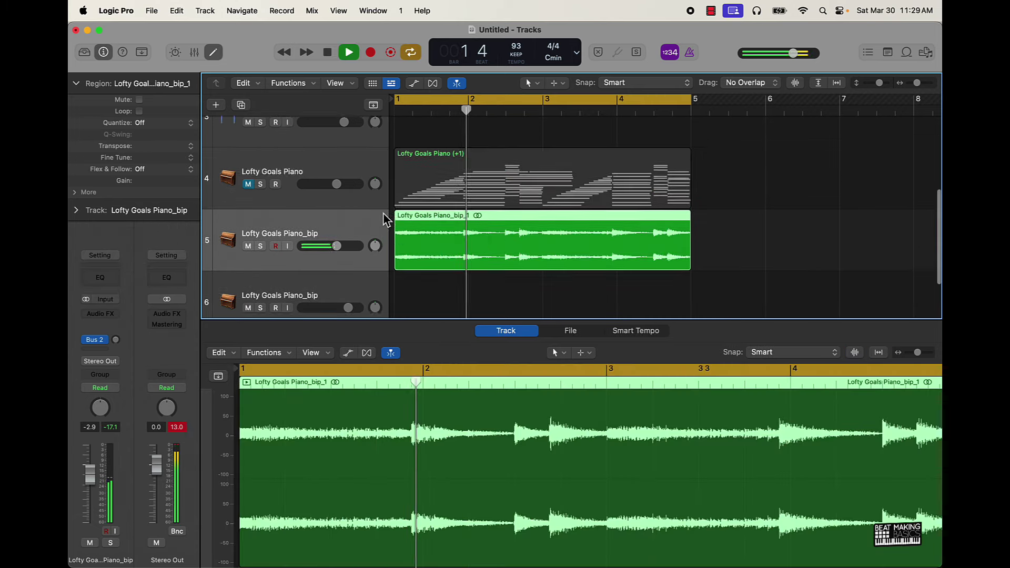
scroll(386, 220, "up", 5)
scroll(386, 219, "down", 4)
left_click_drag(337, 274, 351, 274)
scroll(458, 194, "up", 4)
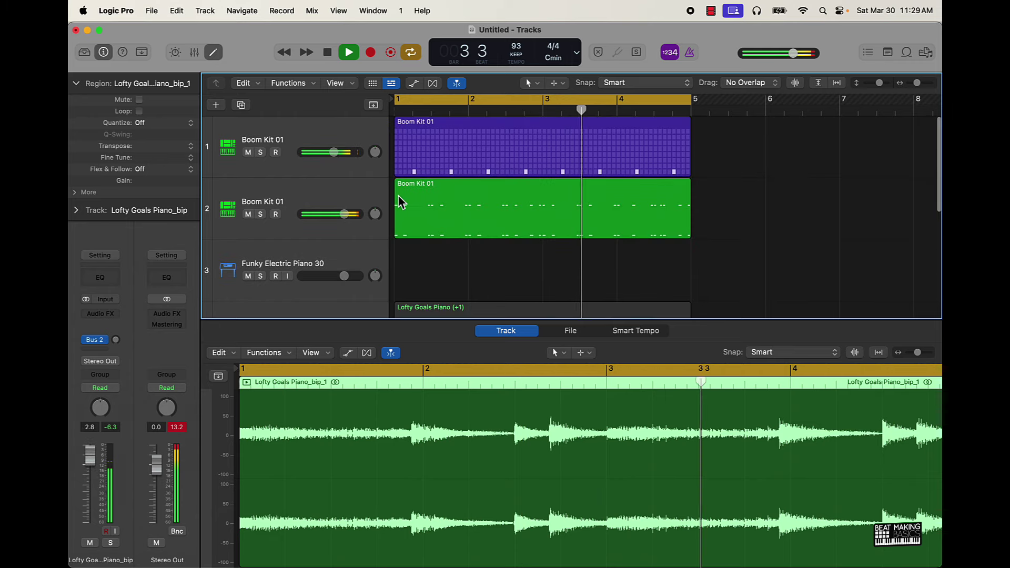
Step: Quantize the second Boom Kit 01 track's notes to 1/16 Swing D and listen to the loop
left_click(333, 205)
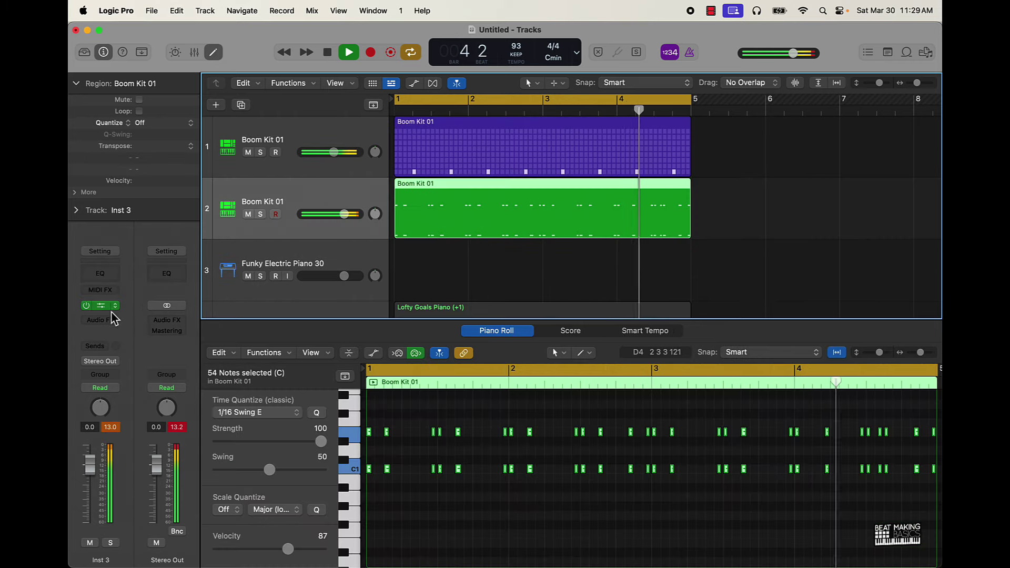
left_click(281, 412)
left_click(282, 401)
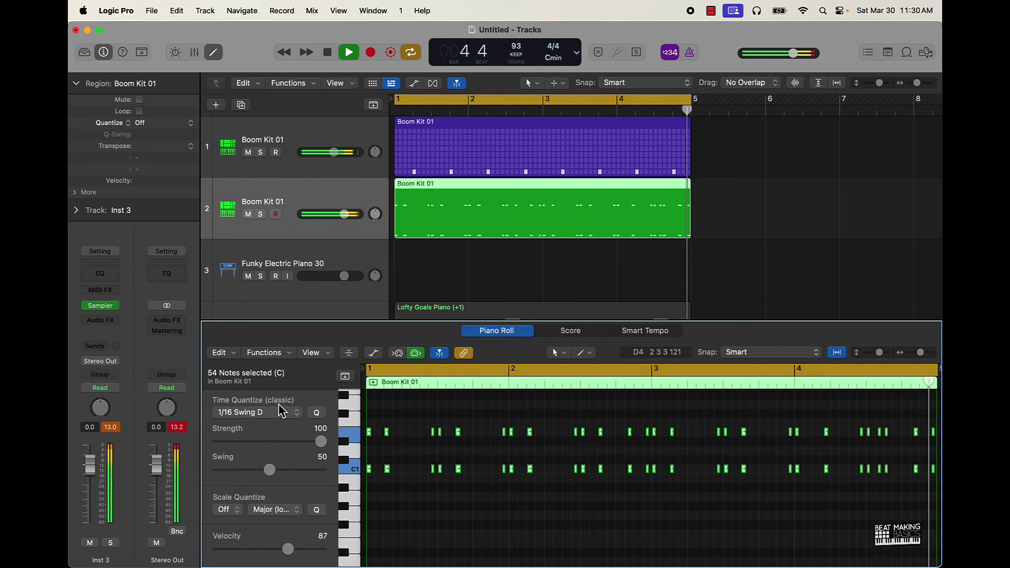
key("space")
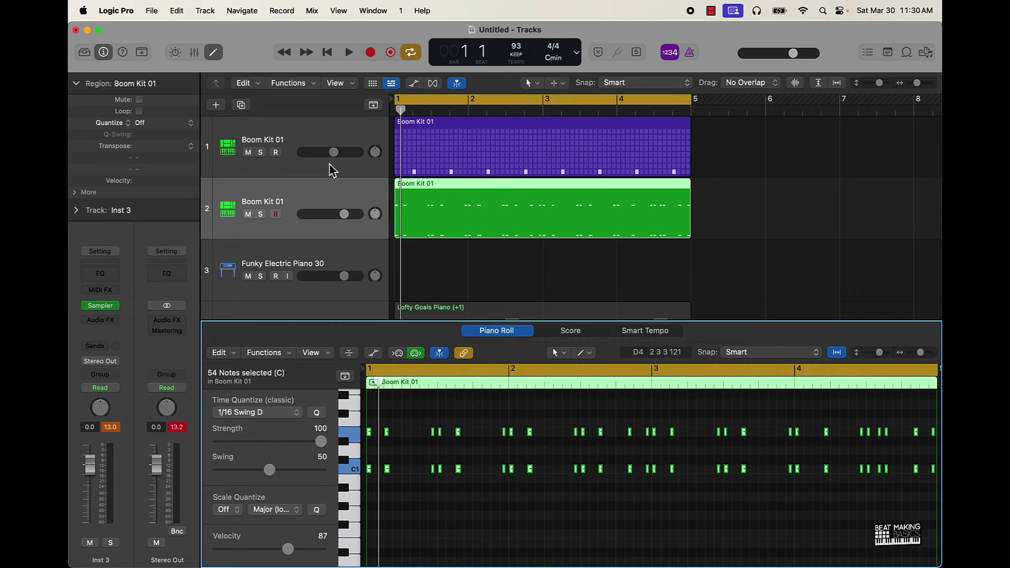
Step: Convert the first track's Boom Kit 01 pattern to a MIDI region, select all its notes and play the loop
left_click(516, 163)
right_click(516, 157)
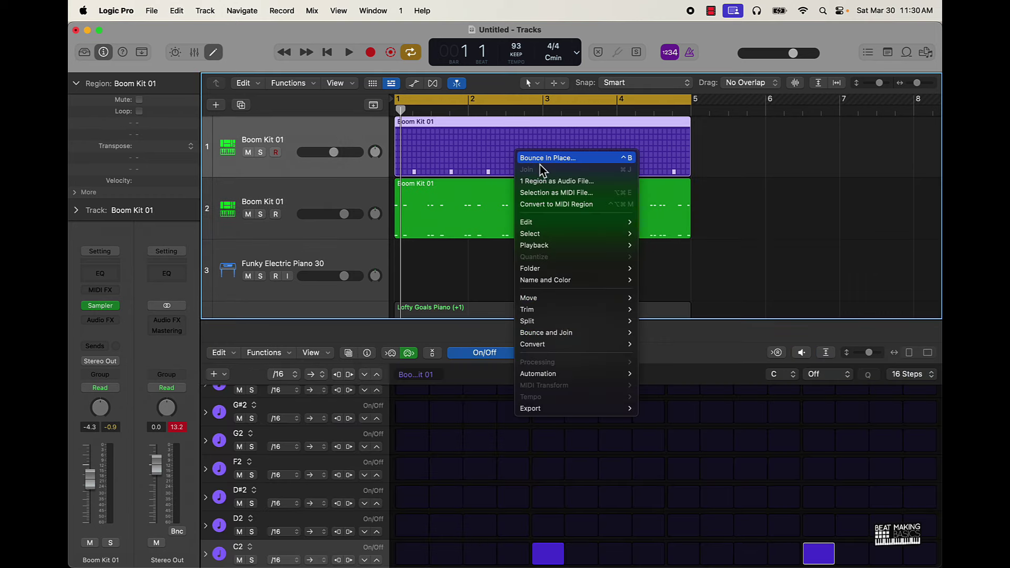
left_click(581, 205)
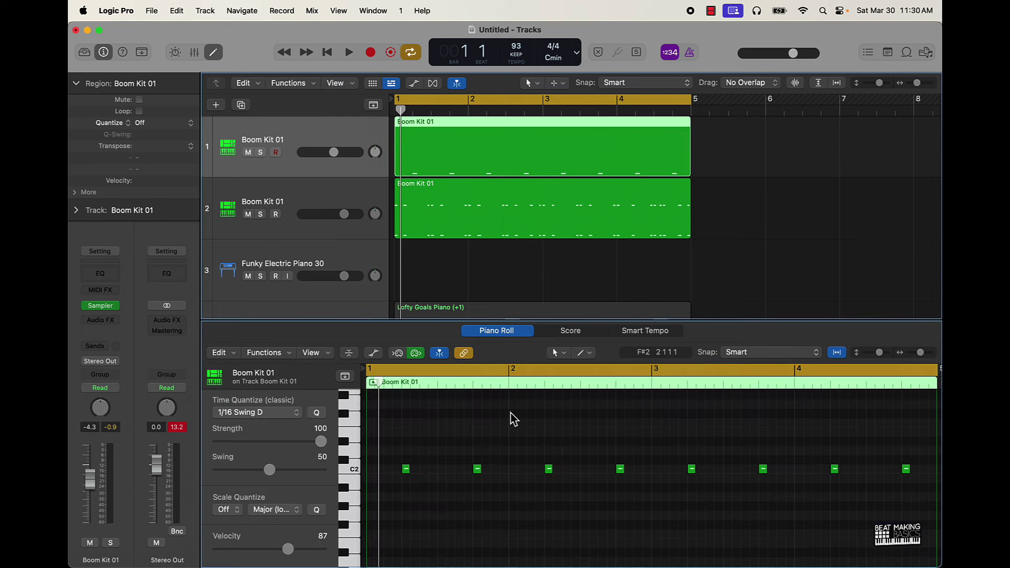
key("super+a")
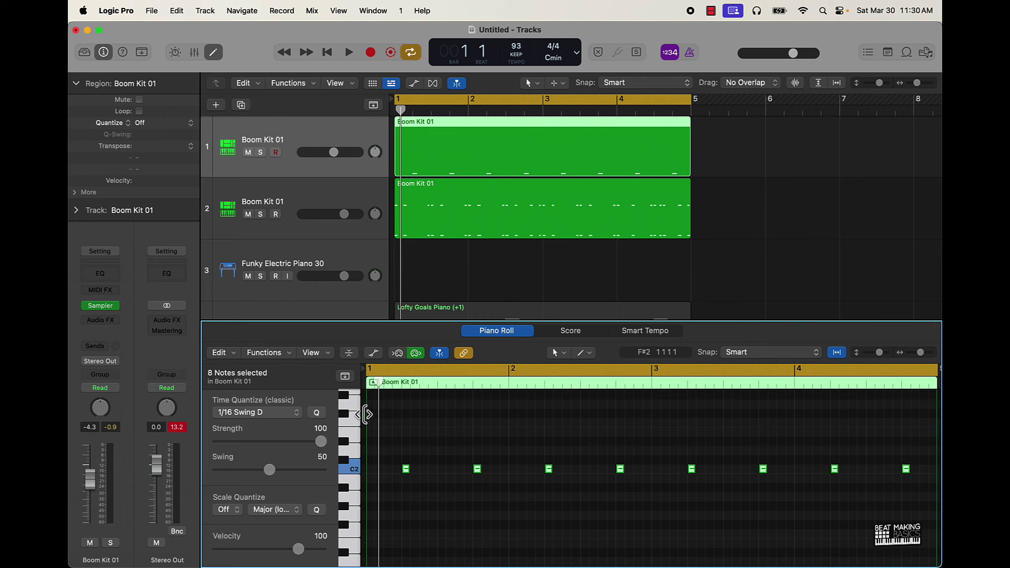
key("space")
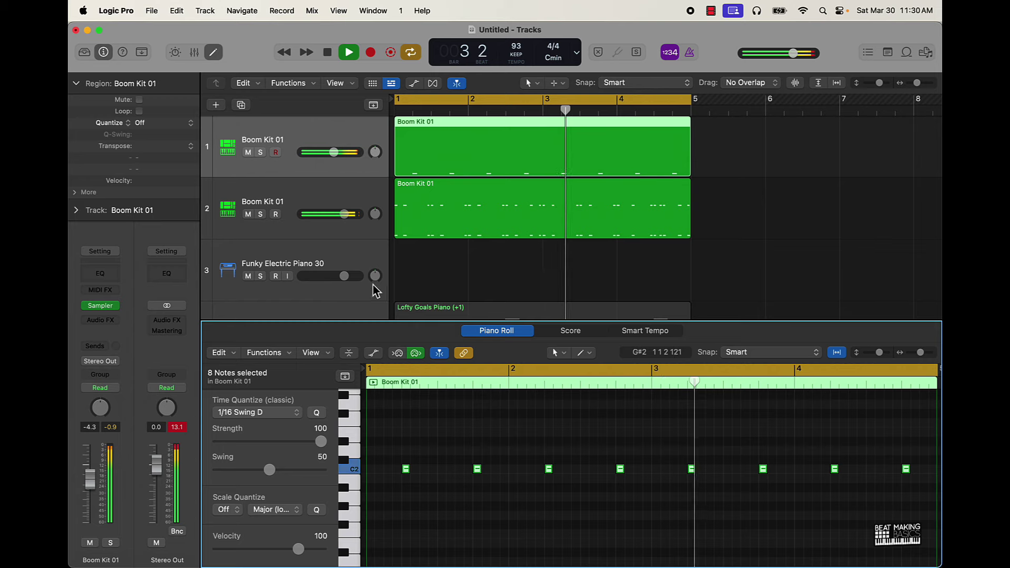
scroll(375, 290, "down", 5)
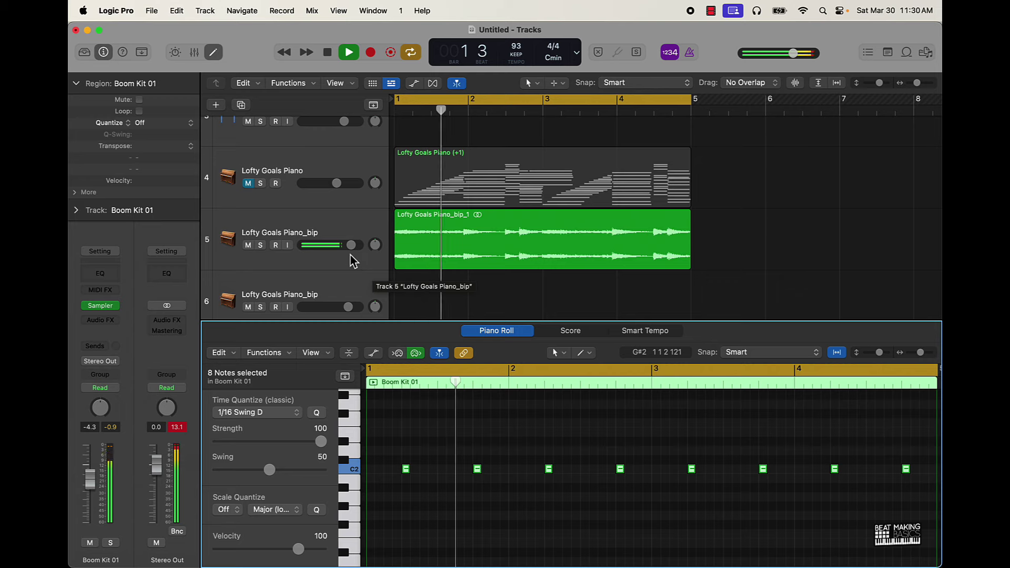
key("space")
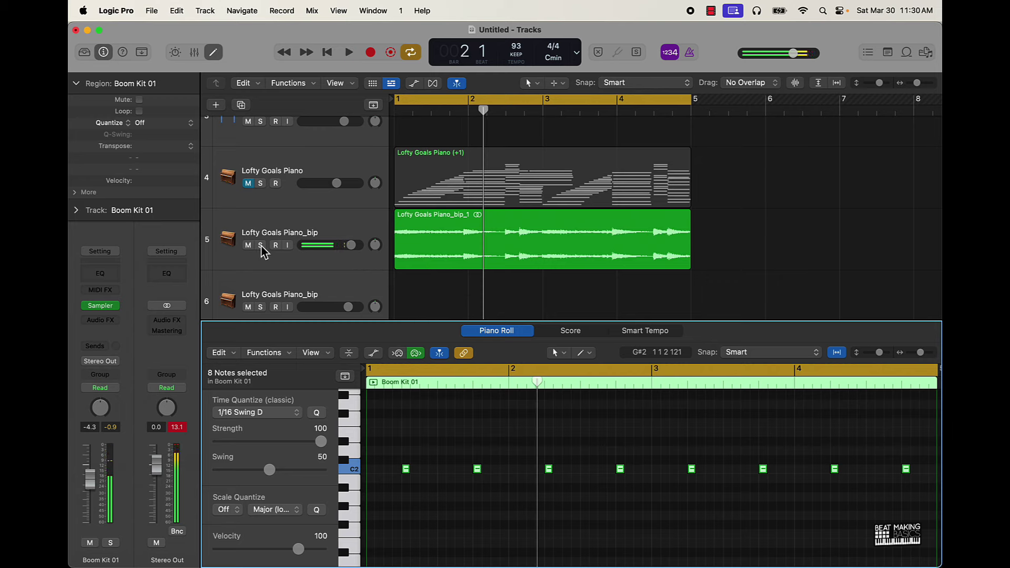
Step: Mute the Lofty Goals Piano_bip track holding the new bounce, and unmute and select the Lofty Goals Piano track
left_click(248, 245)
left_click(248, 183)
left_click(282, 198)
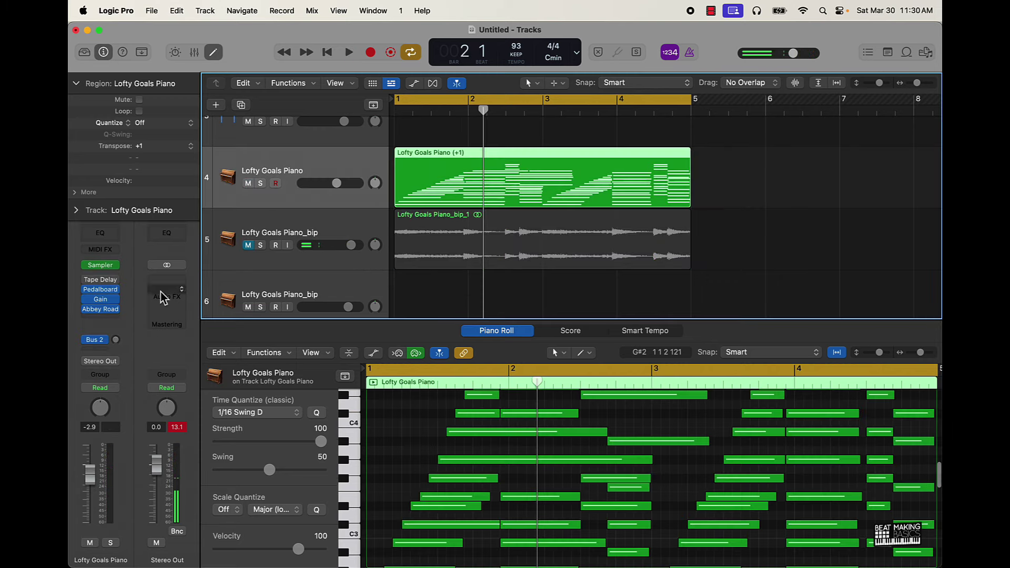
Step: Load the Stereo BV preset in Lofty Goals Piano's Abbey Road Saturator and reset the track's volume to 0.0 dB
left_click(100, 309)
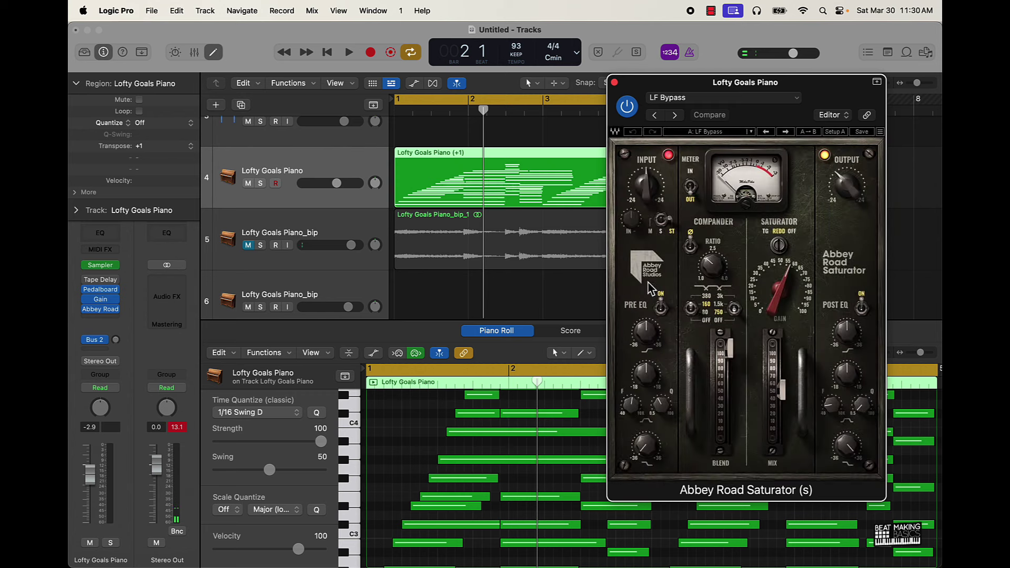
left_click(675, 115)
key("space")
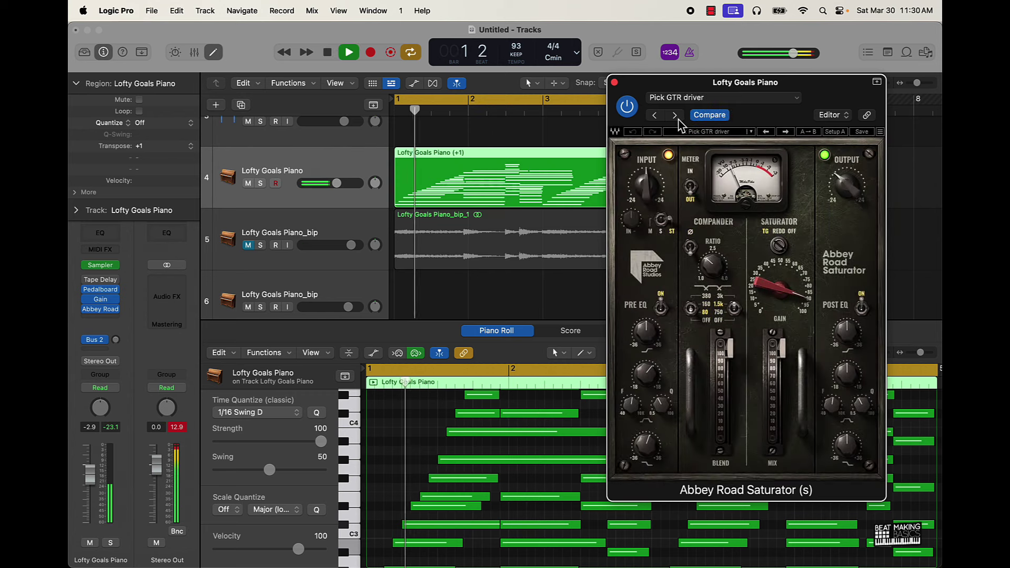
left_click(675, 115)
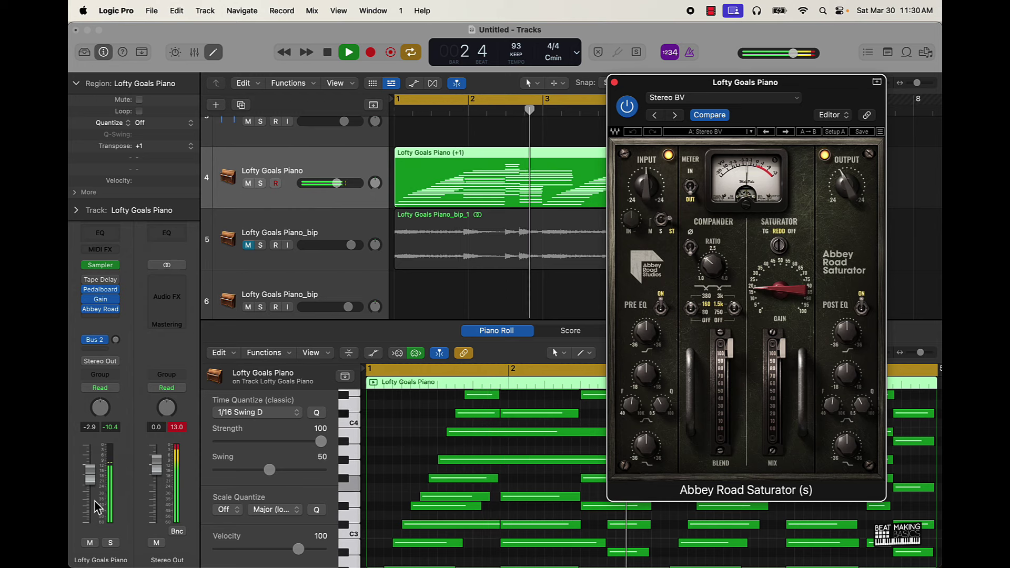
left_click(93, 481, "alt")
key("space")
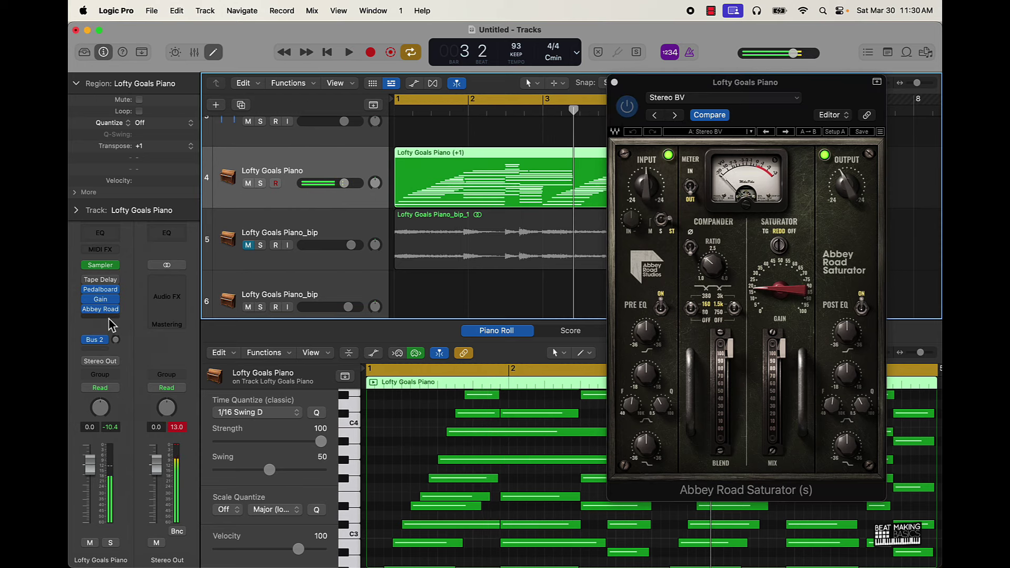
Step: Insert the stereo Waves OneKnob Louder after the saturator on Lofty Goals Piano and set it to 4.6 during playback
left_click(109, 323)
mouse_move(181, 557)
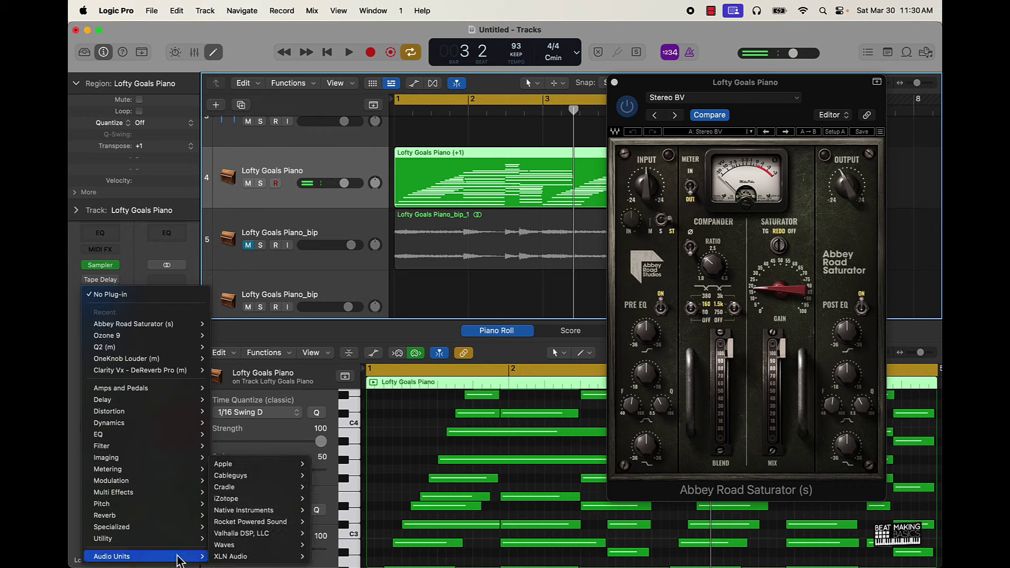
mouse_move(247, 551)
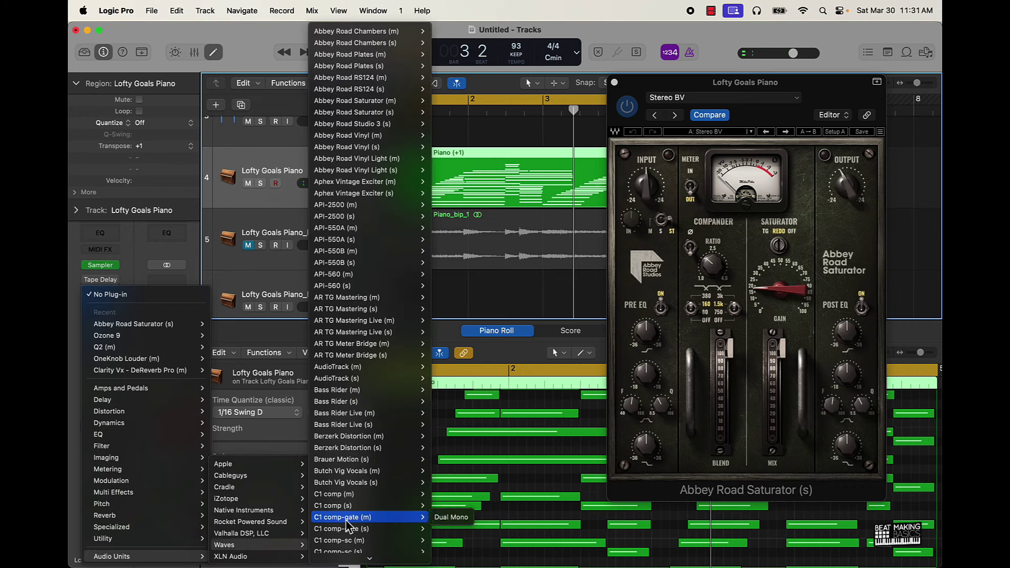
scroll(347, 523, "down", 15)
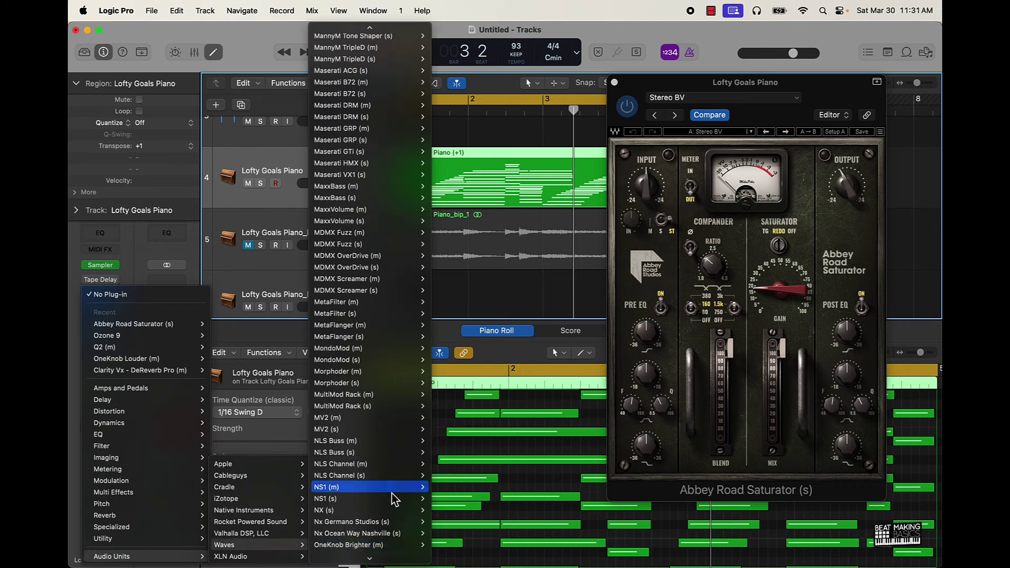
scroll(347, 520, "down", 5)
mouse_move(347, 420)
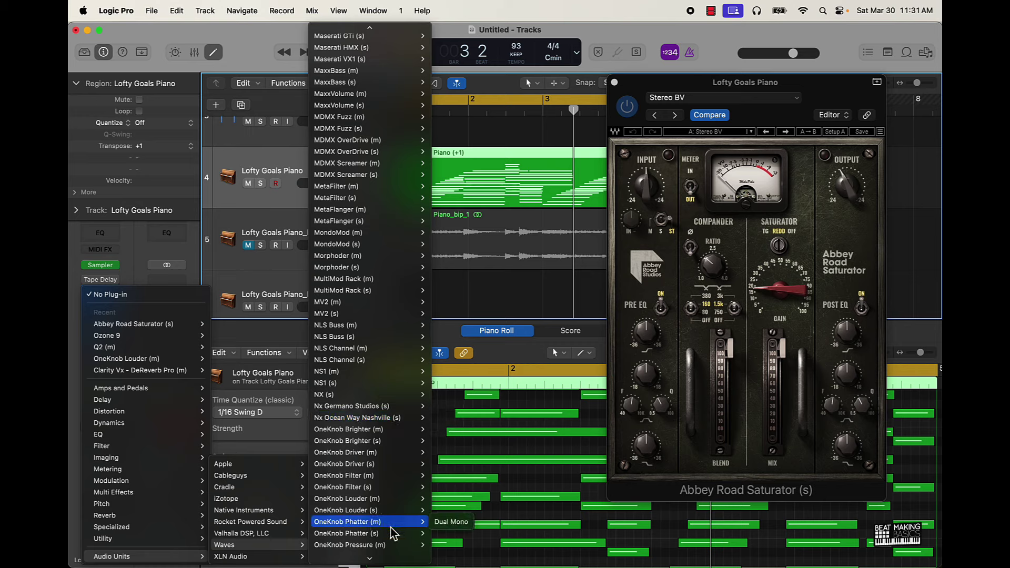
left_click(365, 515)
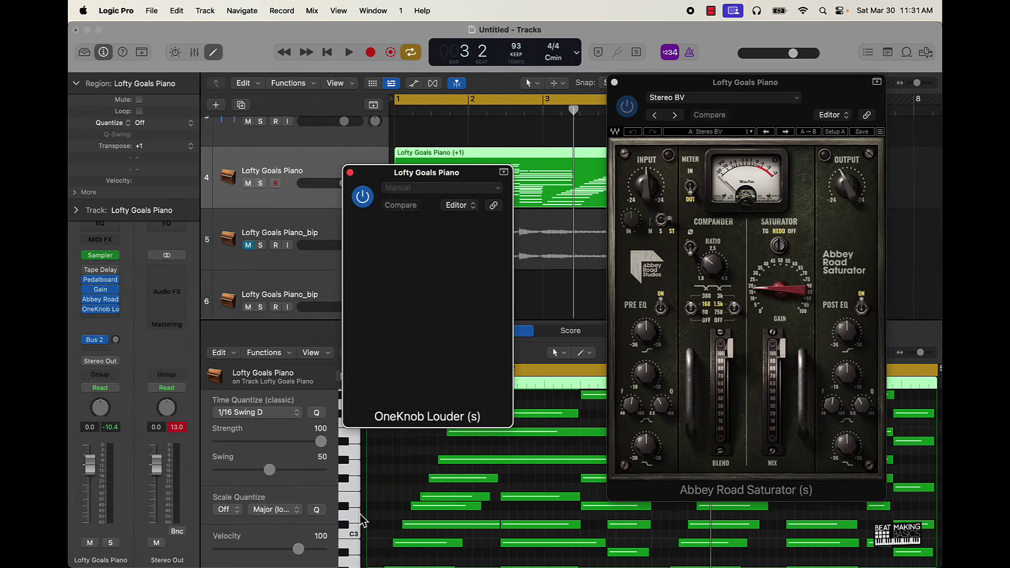
key("space")
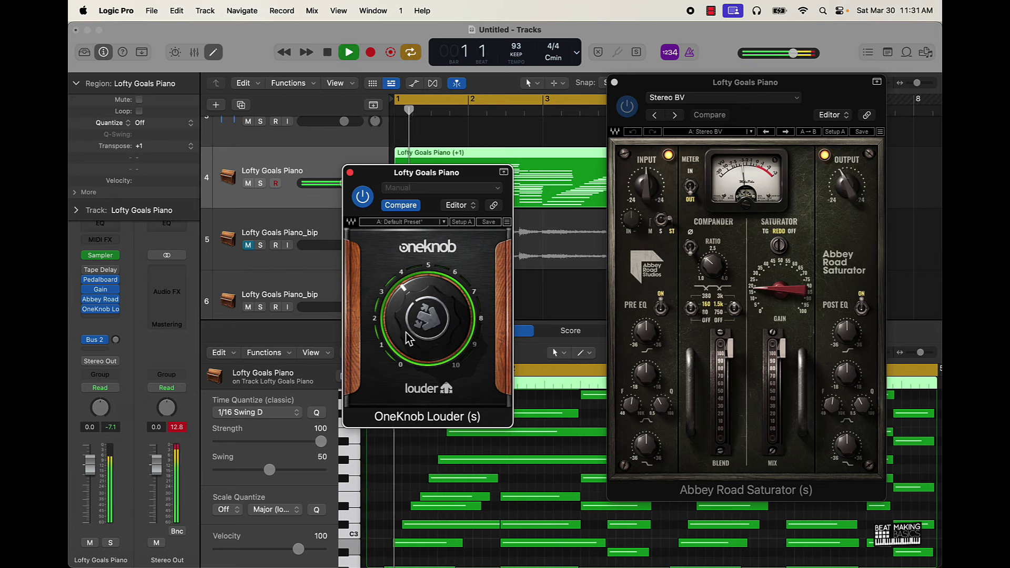
left_click_drag(409, 333, 409, 293)
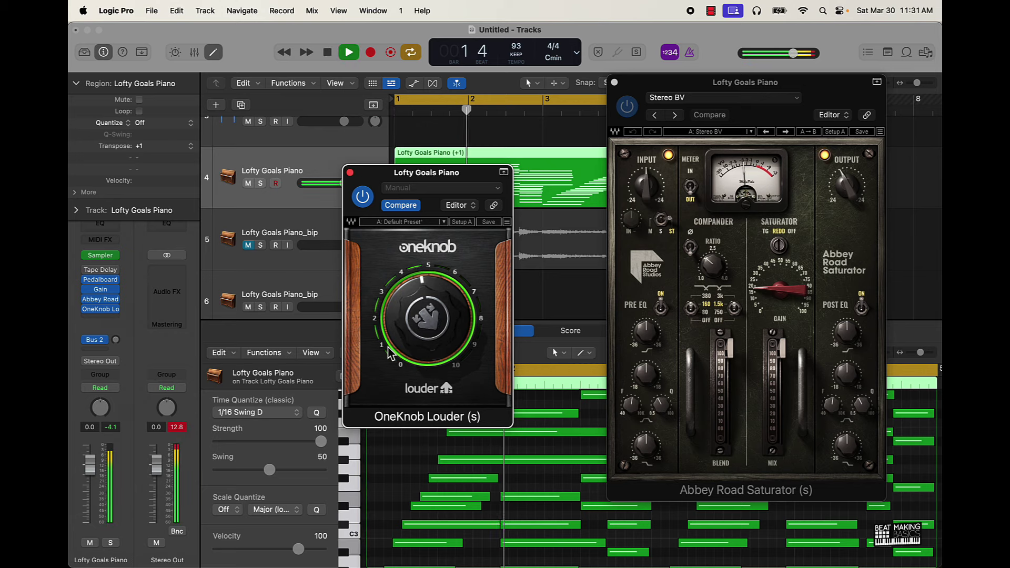
Step: Audition successive Abbey Road Saturator presets on Lofty Goals Piano while the loop plays, settling on Piano Vibe
left_click(674, 115)
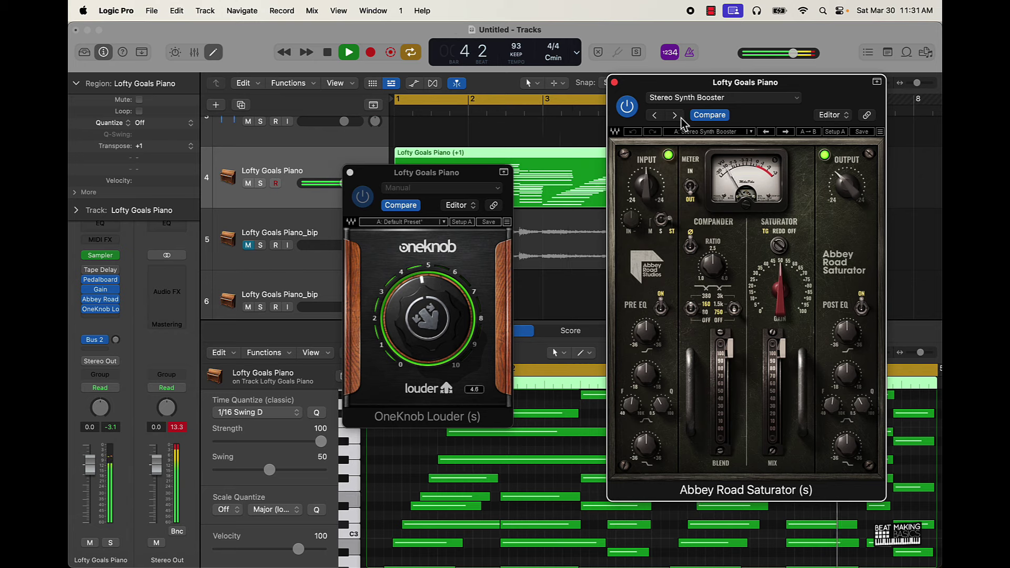
left_click(675, 116)
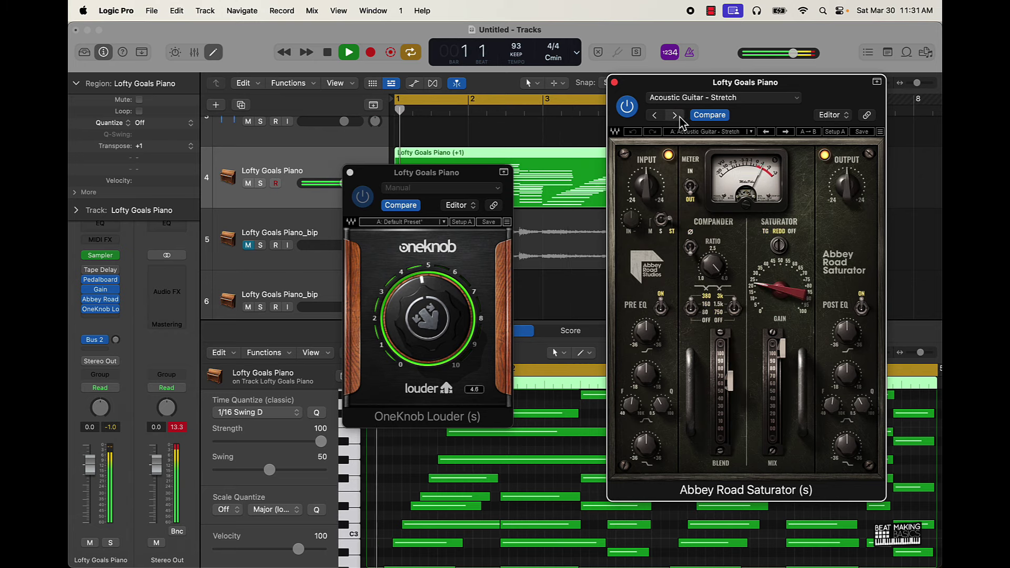
left_click(675, 116)
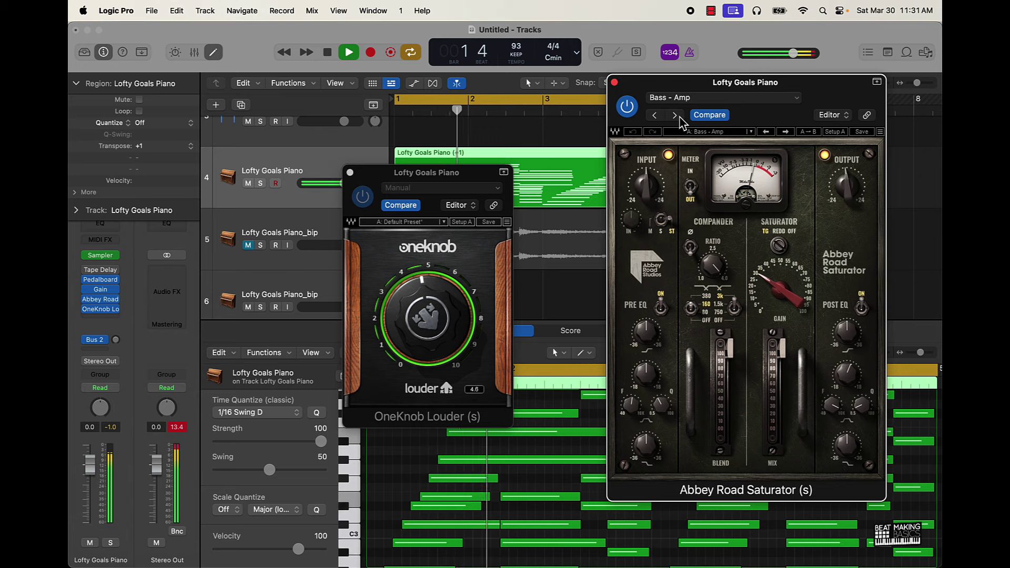
left_click(675, 115)
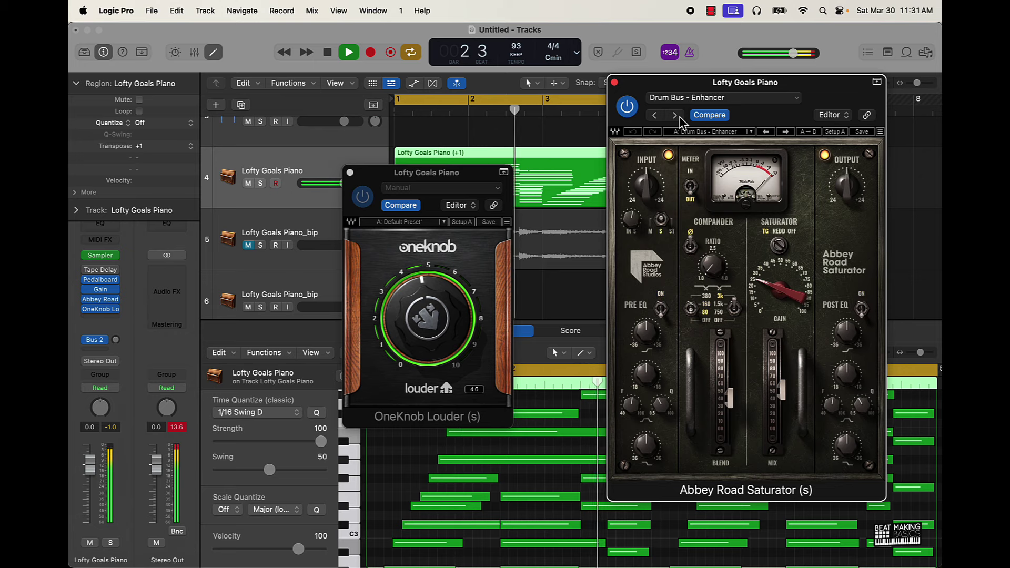
left_click(675, 116)
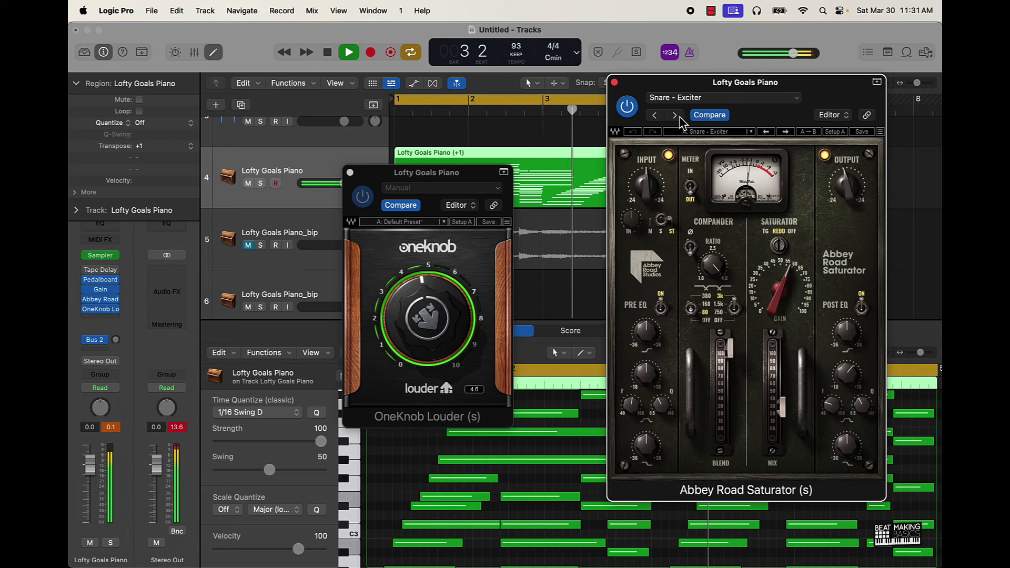
left_click(675, 116)
left_click(675, 116)
left_click(676, 116)
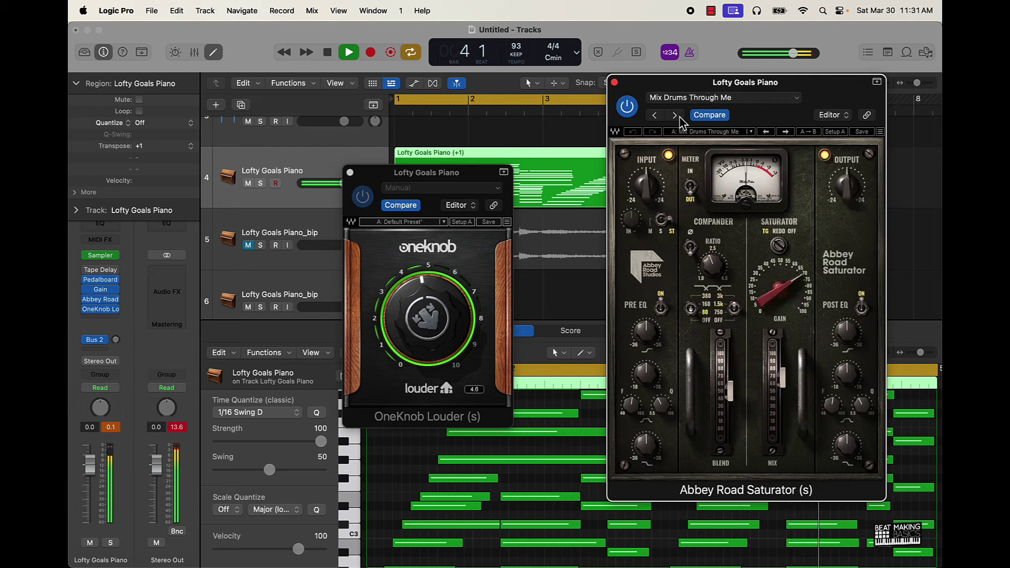
left_click(675, 116)
left_click(675, 116)
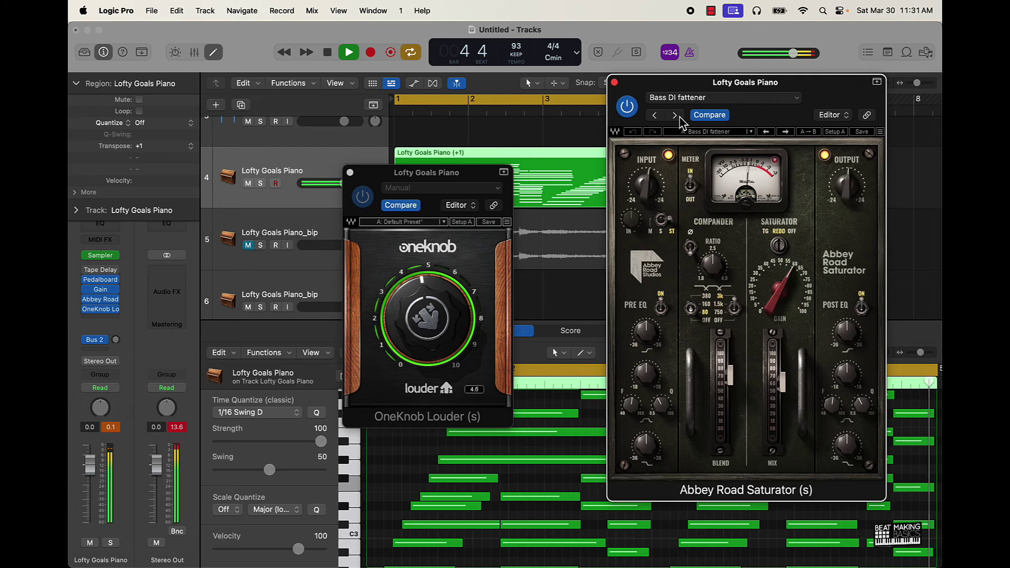
left_click(675, 116)
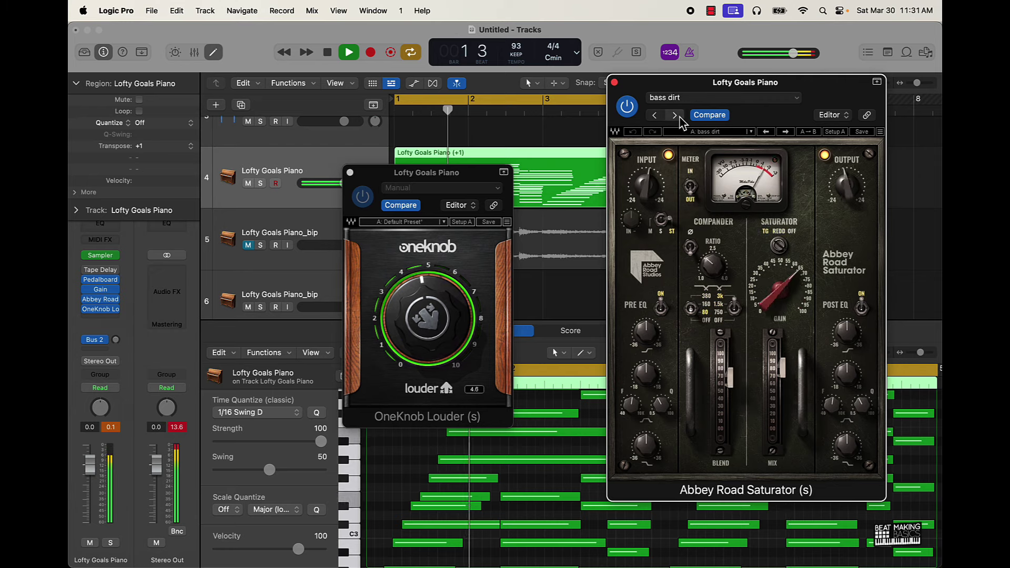
left_click(678, 118)
left_click(677, 117)
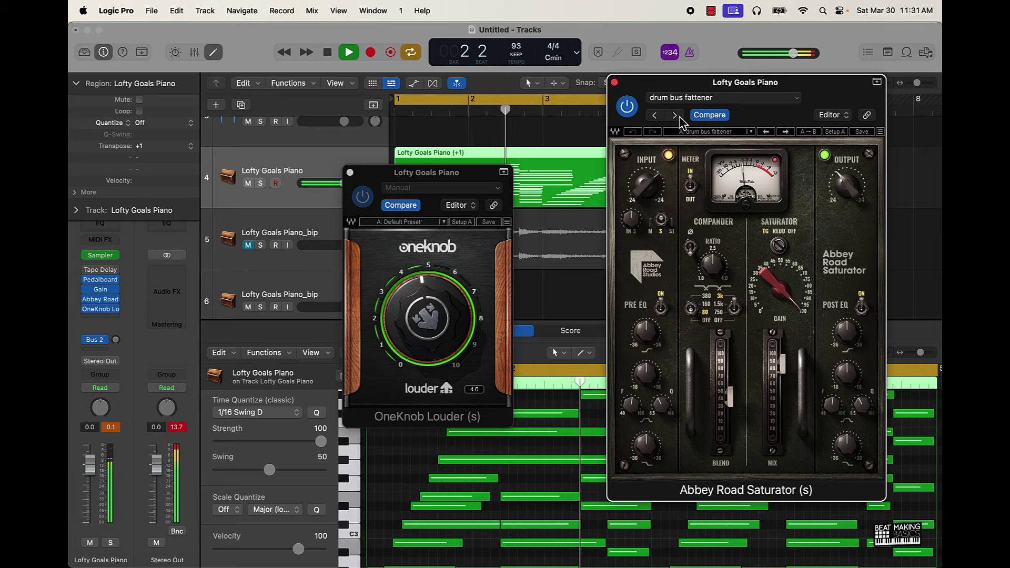
left_click(678, 118)
left_click(676, 117)
left_click(675, 117)
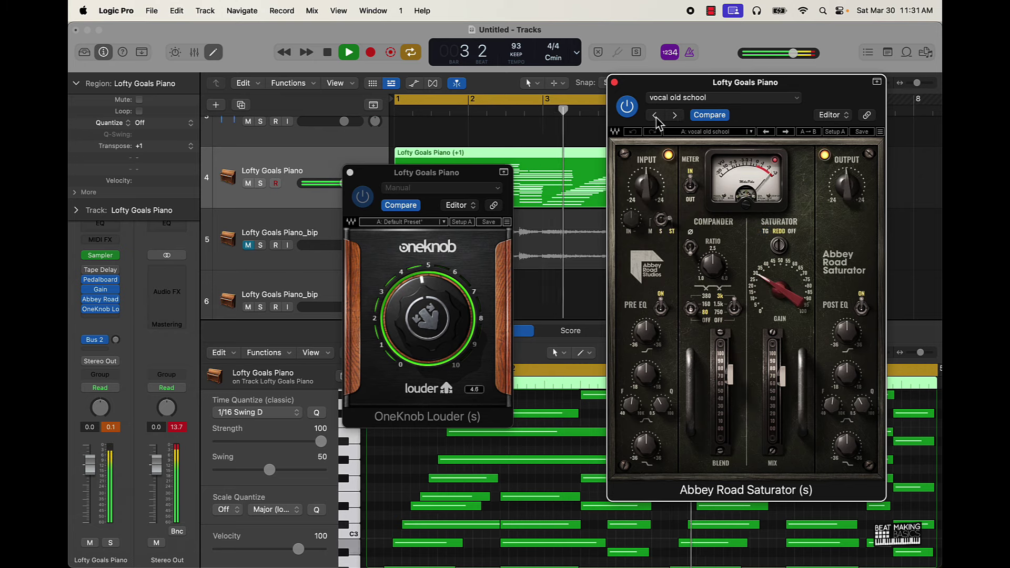
left_click(655, 117)
left_click(675, 115)
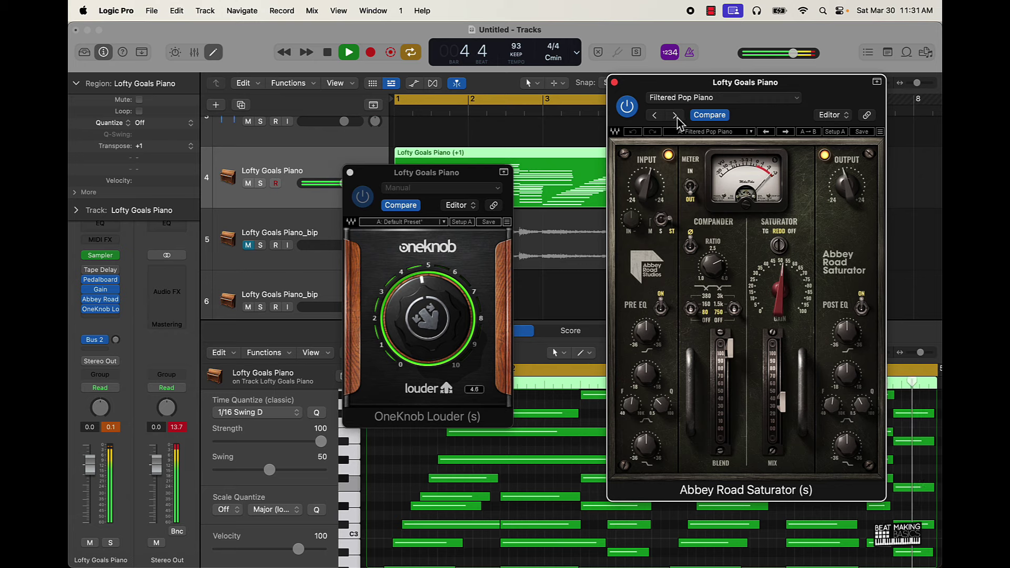
left_click(674, 116)
left_click(674, 116)
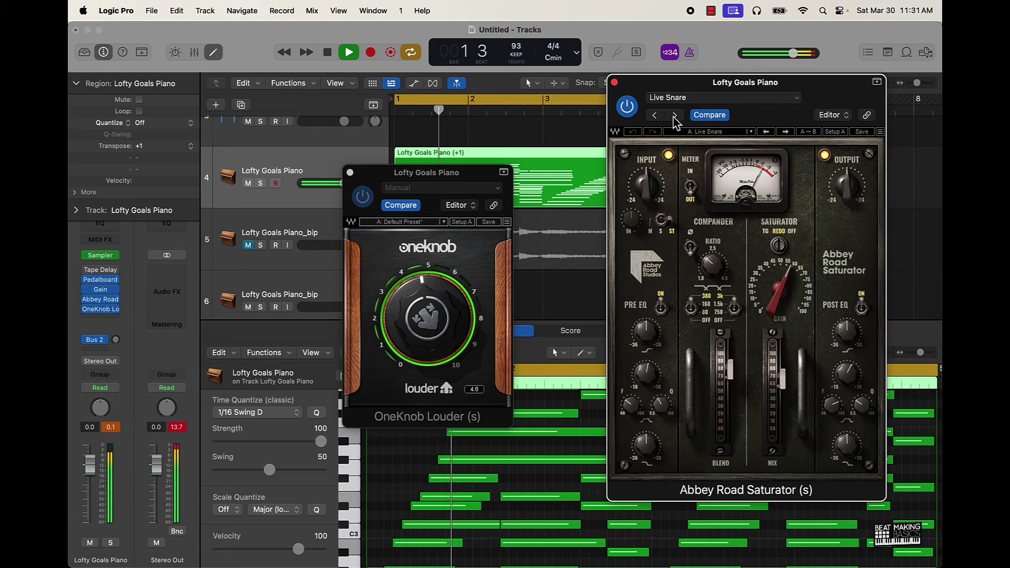
left_click(674, 116)
left_click(674, 116)
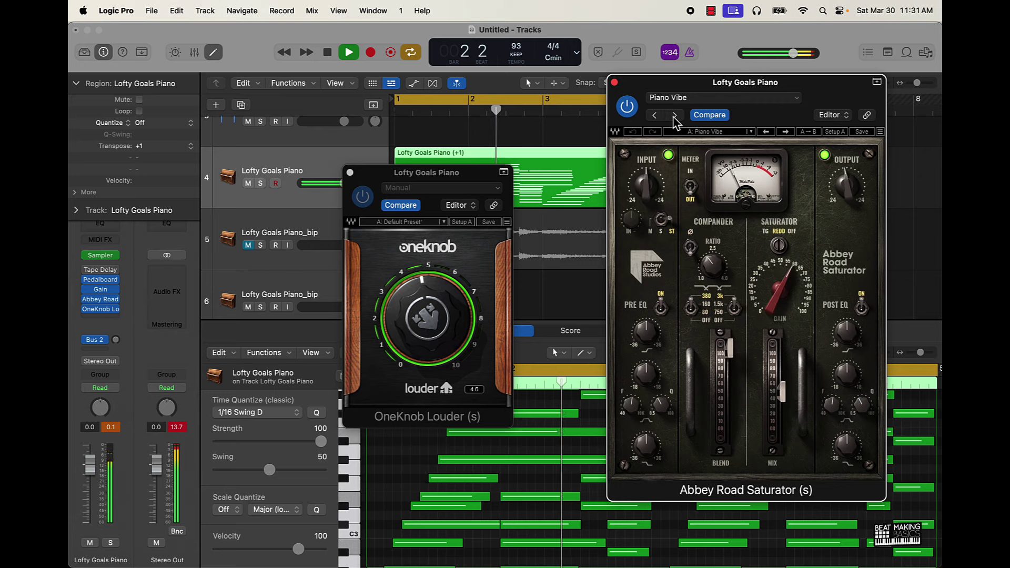
Step: Turn OneKnob Louder down to between 3 and 4, and close both plug-in windows with playback stopped
left_click_drag(404, 304, 413, 336)
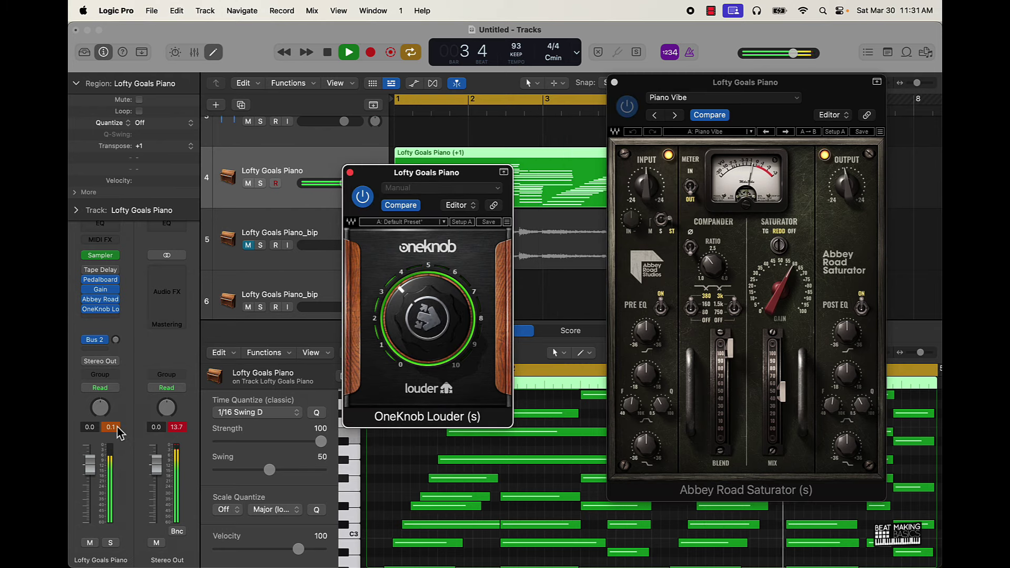
left_click(421, 138)
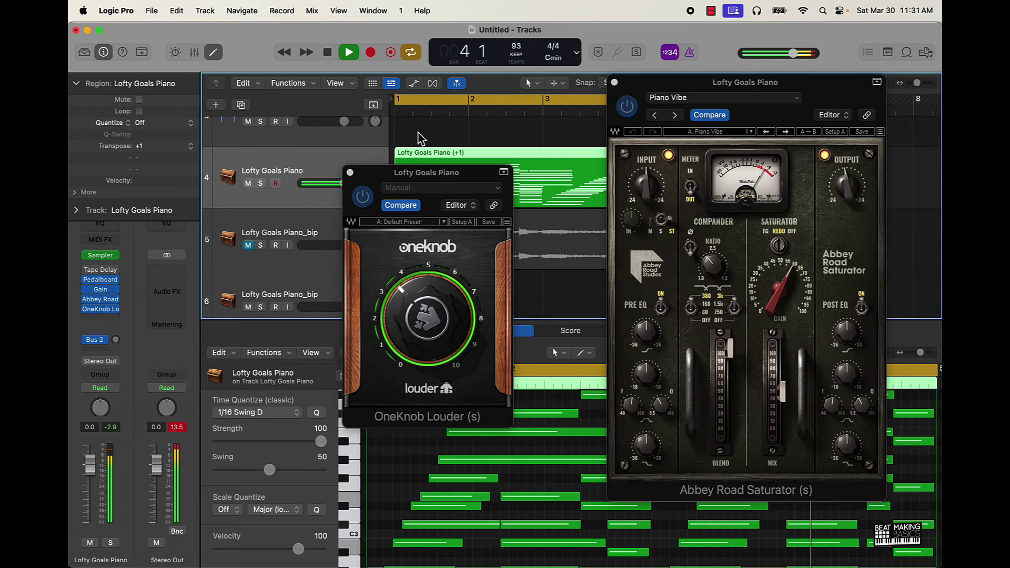
left_click(350, 172)
key("space")
left_click(613, 82)
left_click(735, 169)
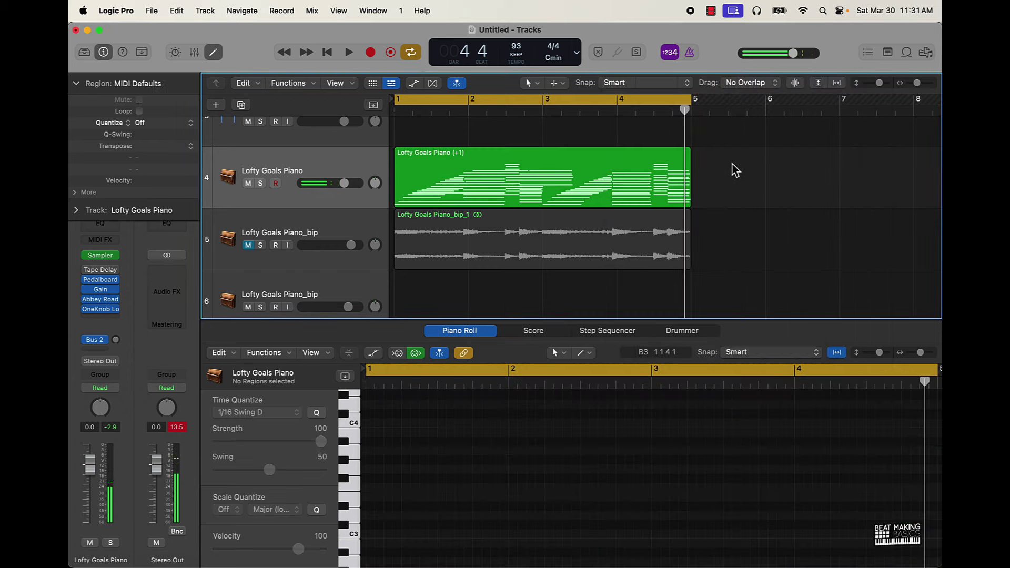
Step: Hide the piano roll editor and add a stereo Quick Sampler instrument track below the second Boom Kit 01 track
left_click(216, 57)
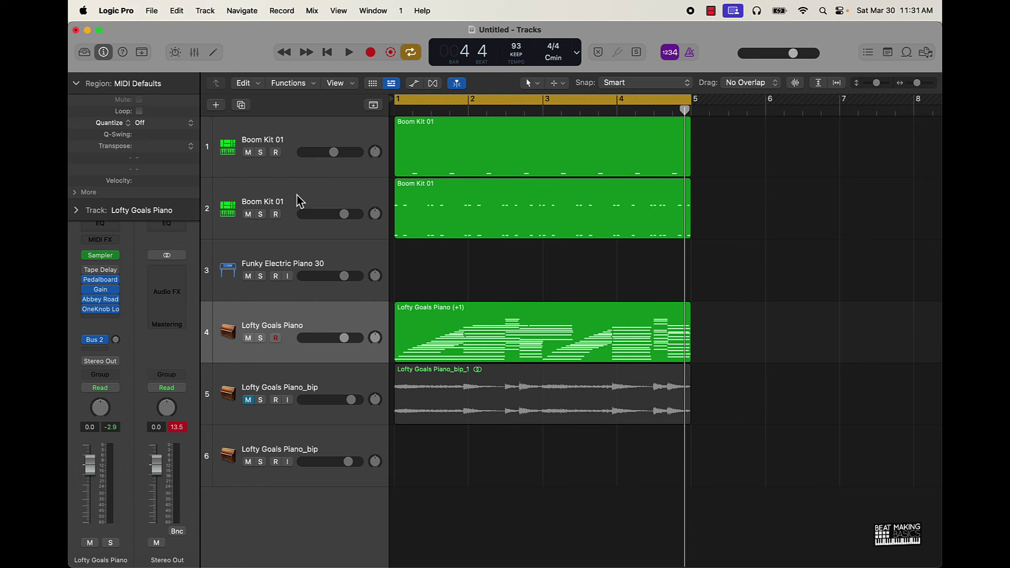
left_click(260, 196)
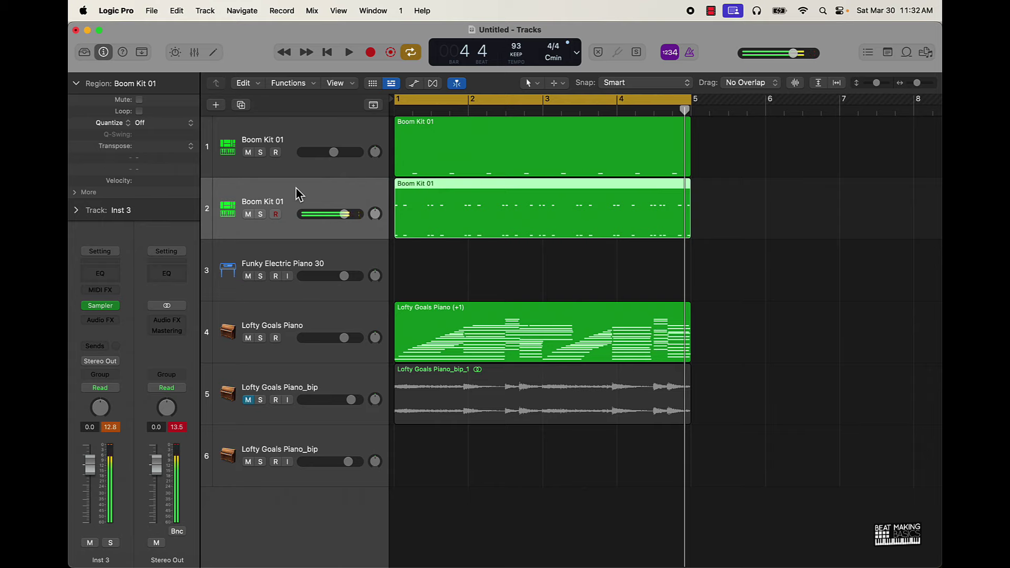
left_click(216, 106)
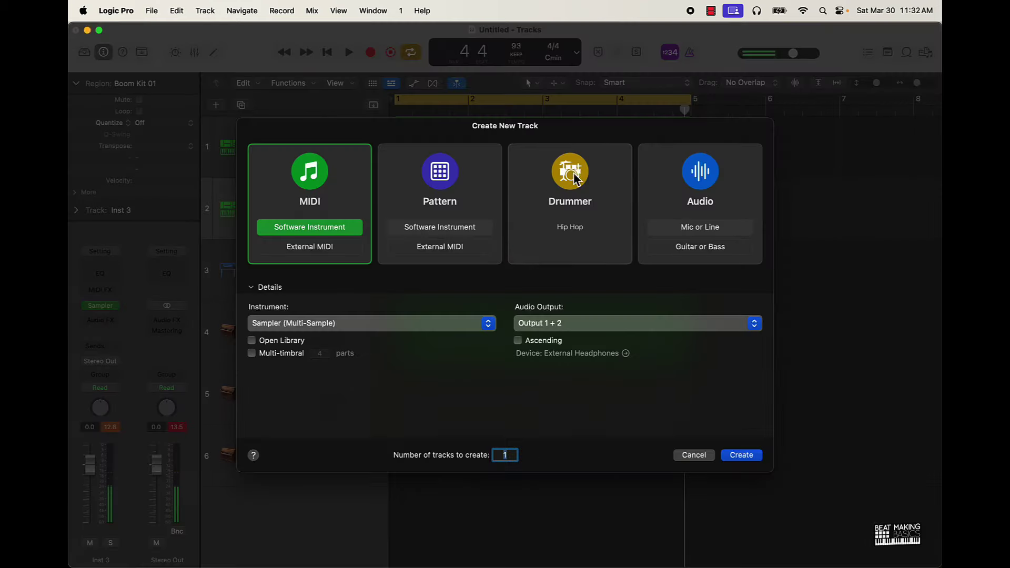
left_click(323, 323)
mouse_move(313, 335)
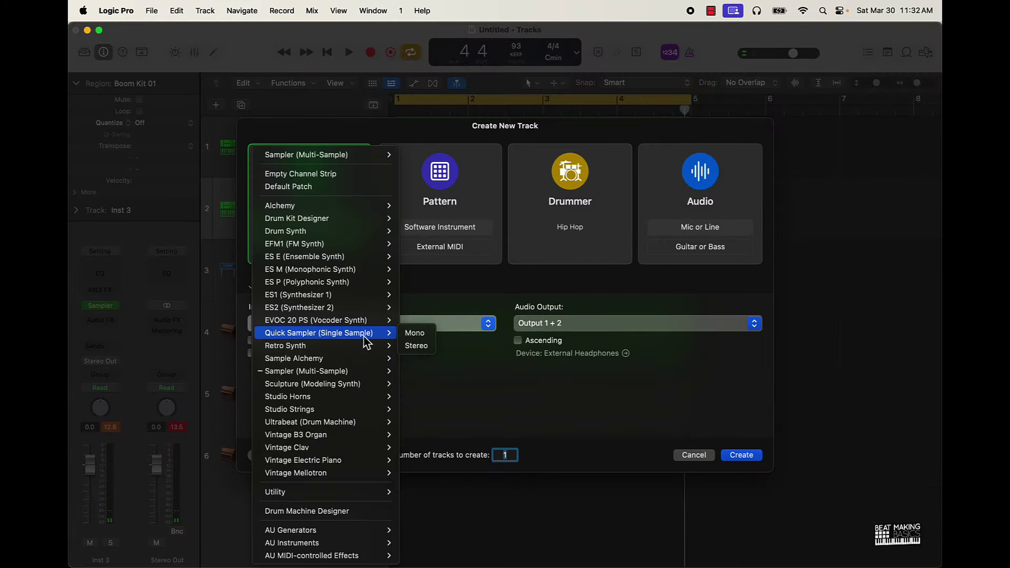
left_click(417, 345)
left_click(744, 455)
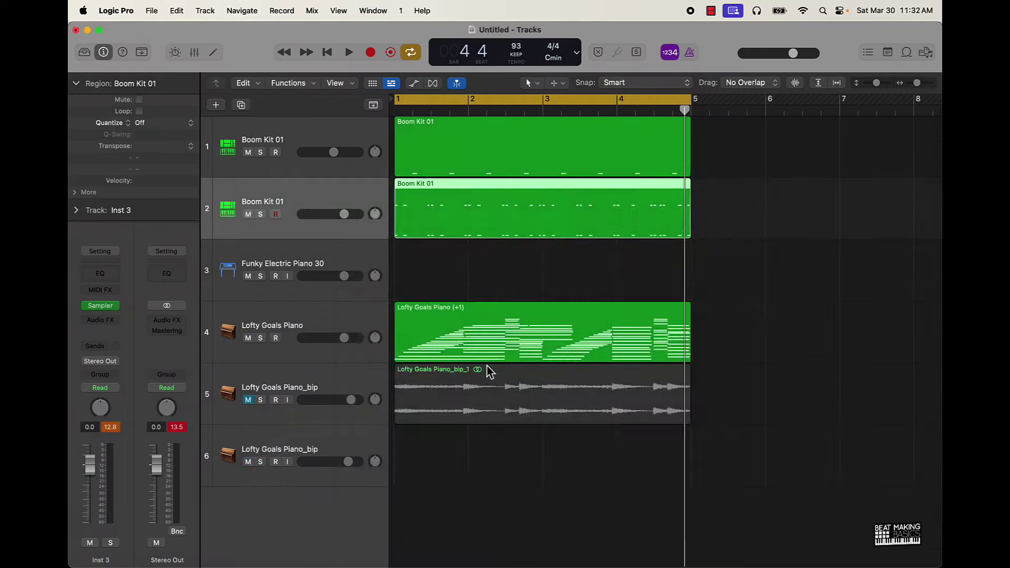
left_click_drag(743, 202, 595, 129)
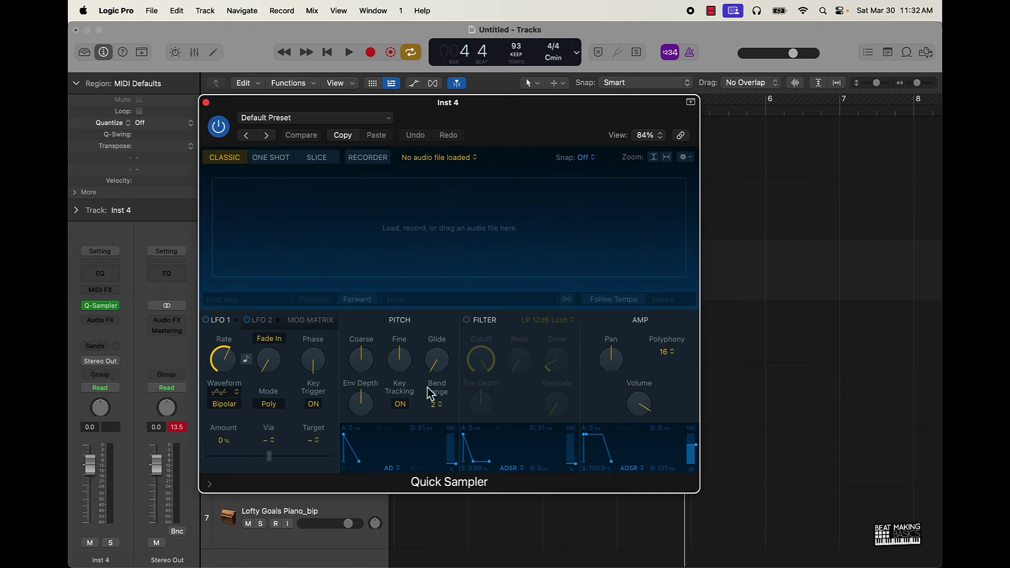
Step: Load the lofi Hat preset into the Quick Sampler of the new instrument track
left_click(286, 119)
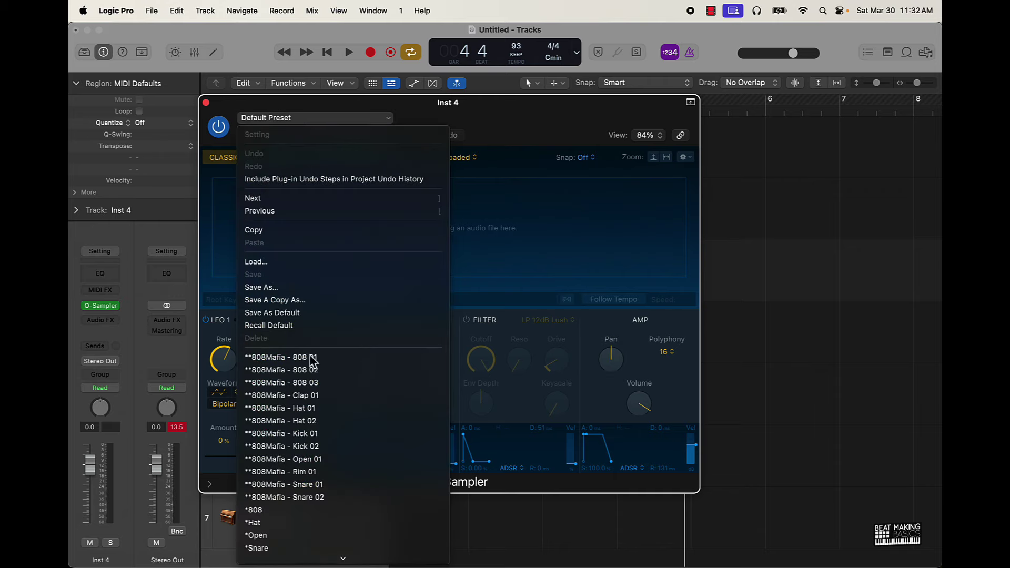
scroll(330, 419, "down", 10)
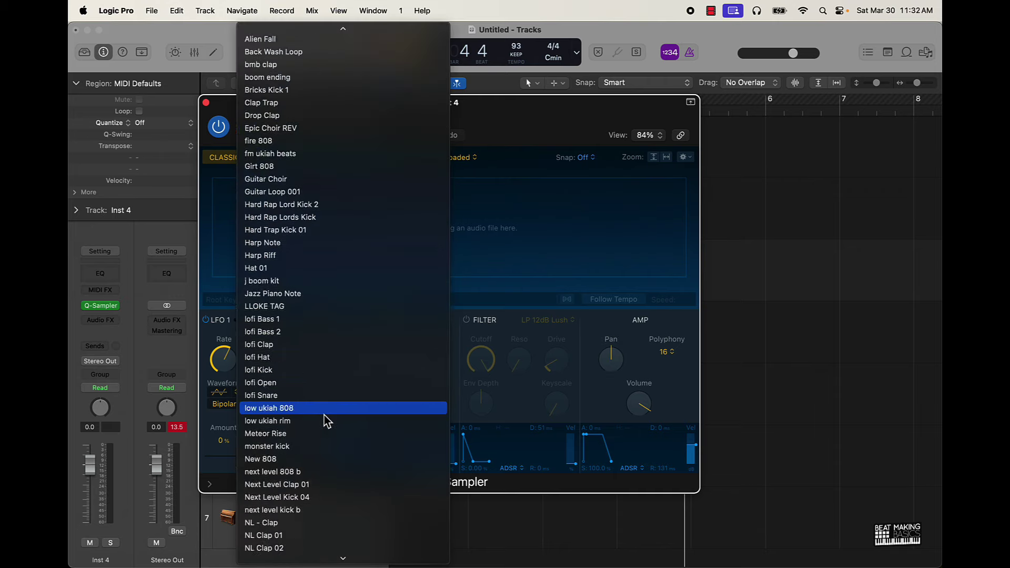
scroll(326, 420, "down", 8)
scroll(326, 421, "up", 15)
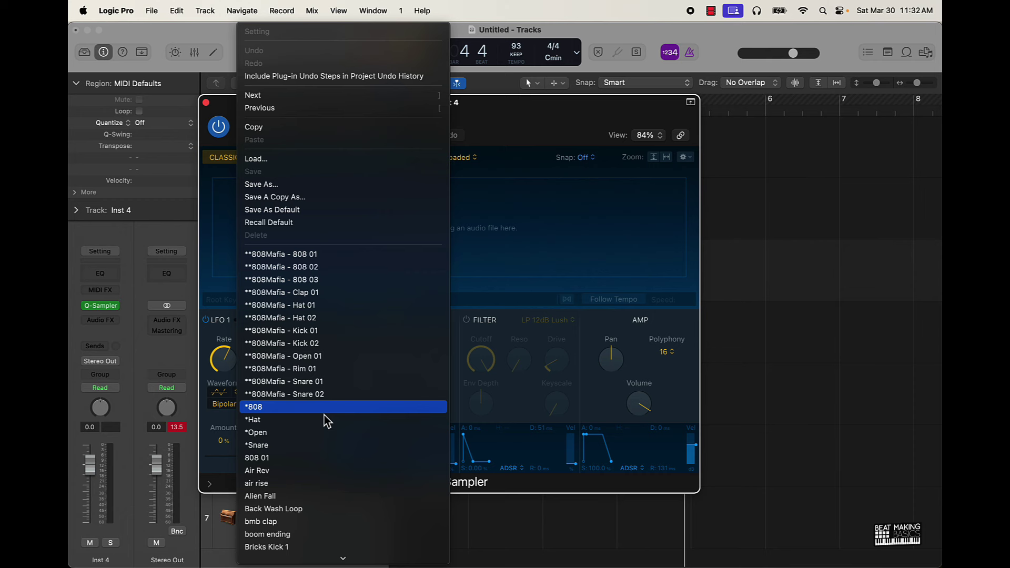
scroll(289, 420, "down", 10)
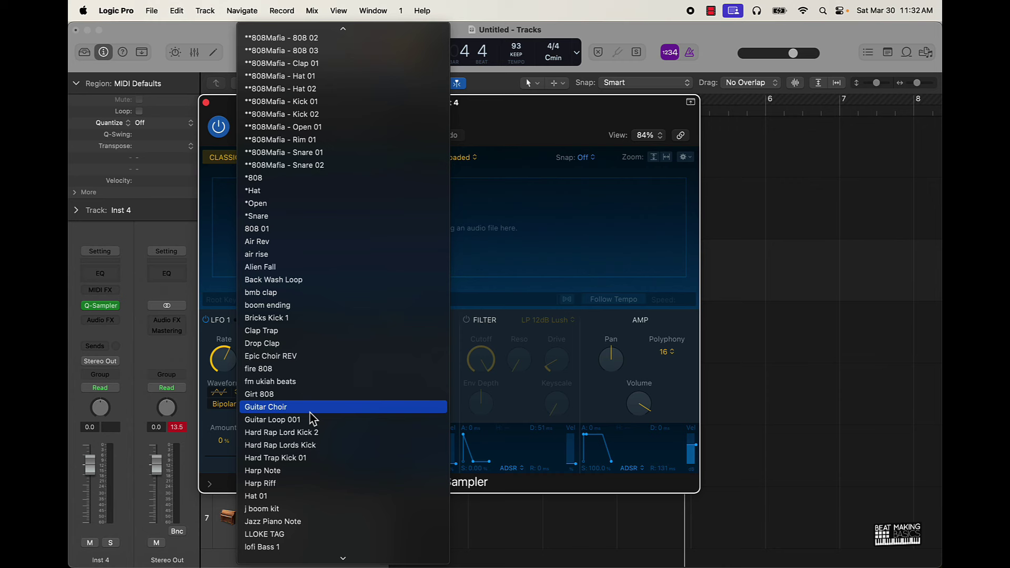
scroll(313, 419, "down", 4)
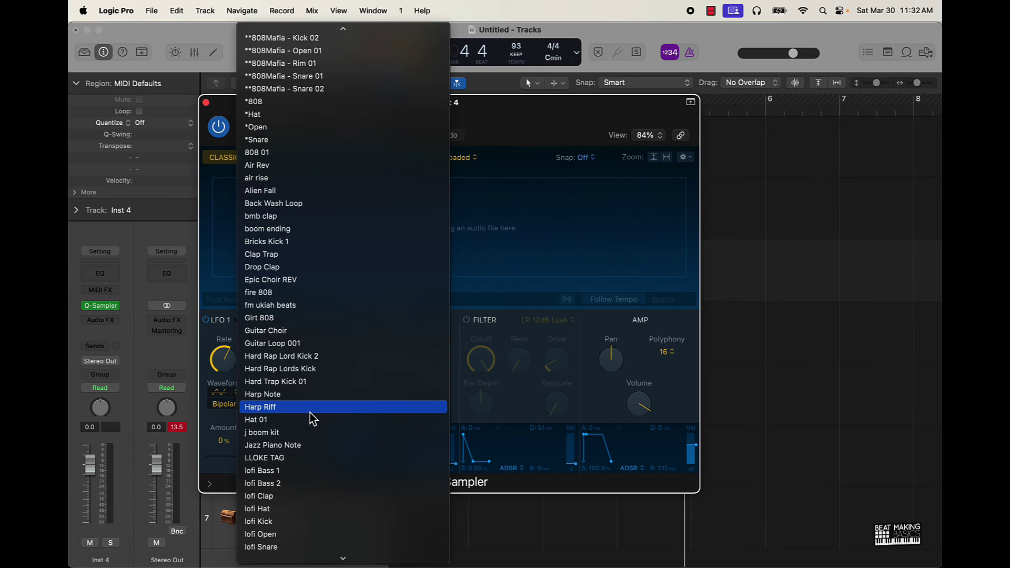
scroll(314, 419, "down", 2)
scroll(313, 419, "down", 4)
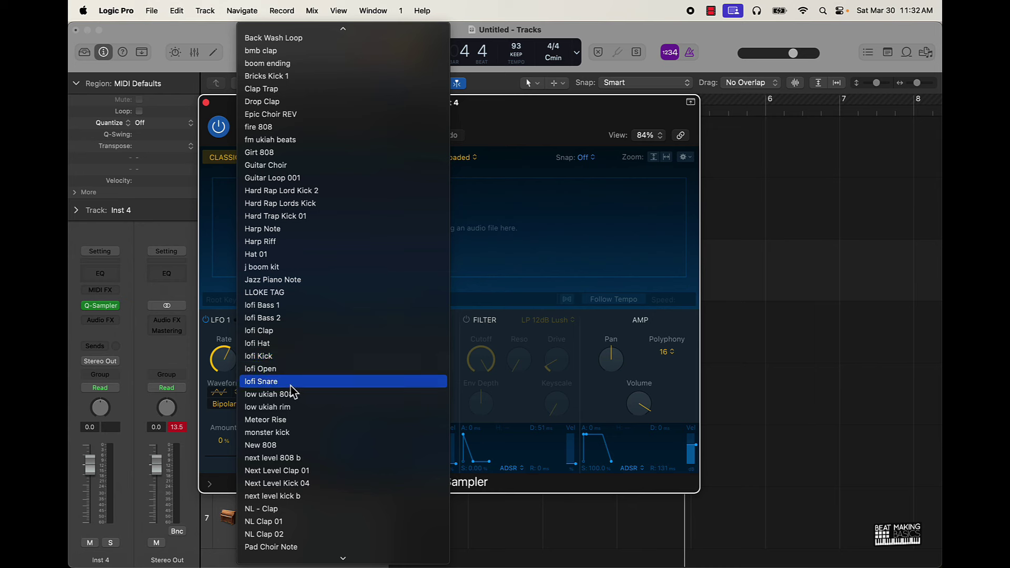
left_click(277, 345)
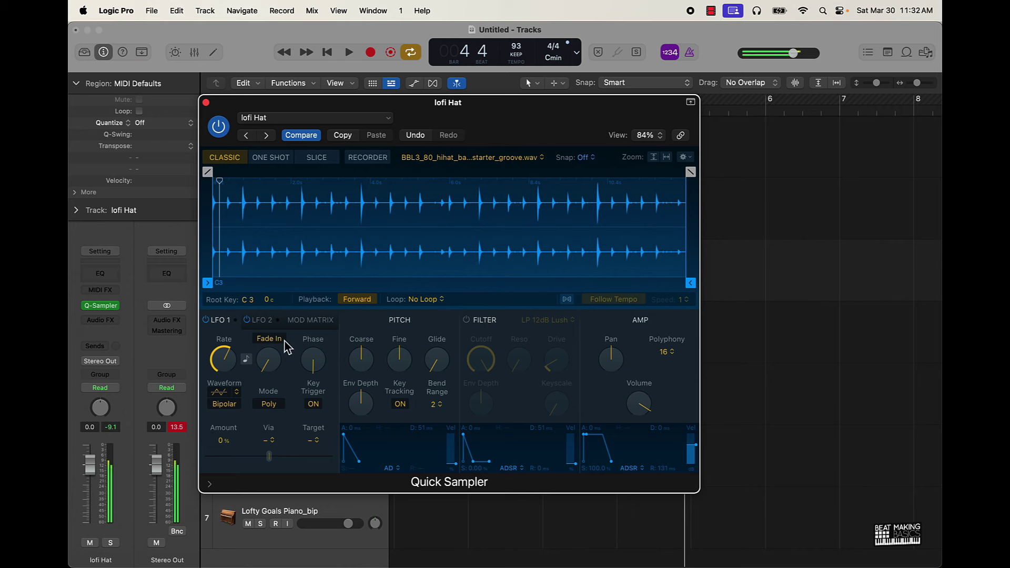
Step: Trim the hi-hat sample's end to 0.352 s with a fade-out of 0.108 s, and close the Quick Sampler window
left_click_drag(690, 283, 226, 295)
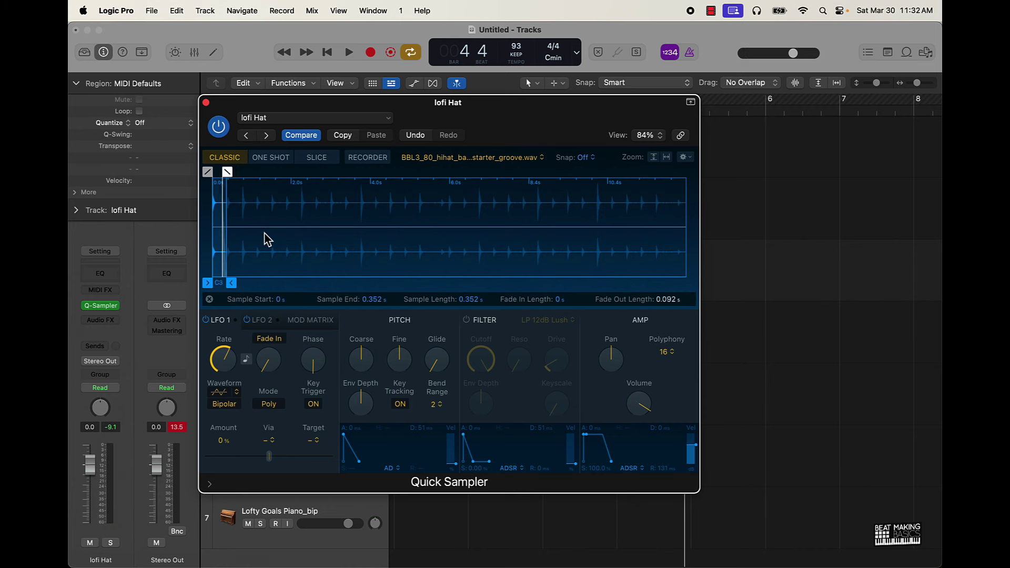
scroll(267, 233, "up", 5)
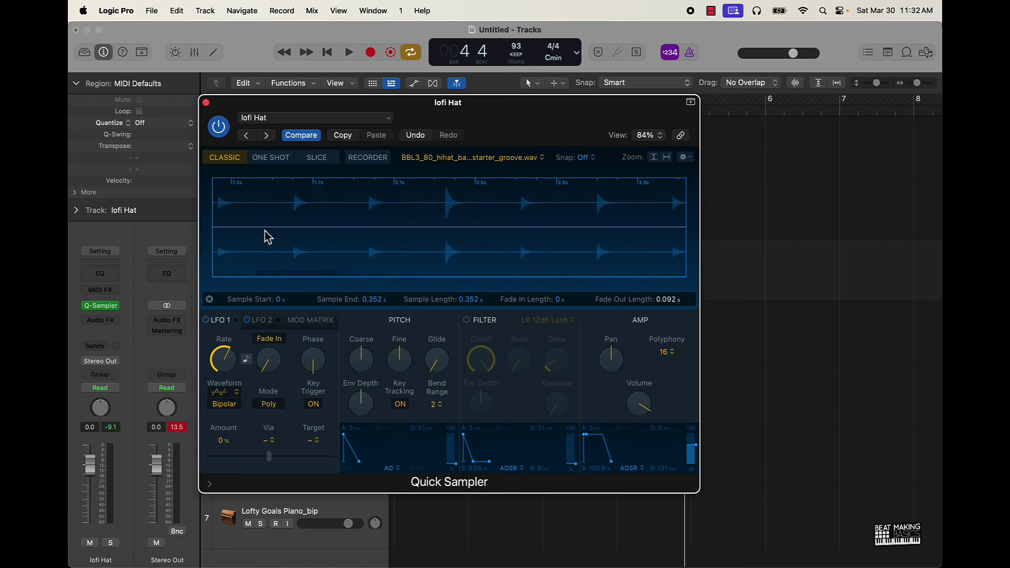
scroll(264, 230, "left", 5)
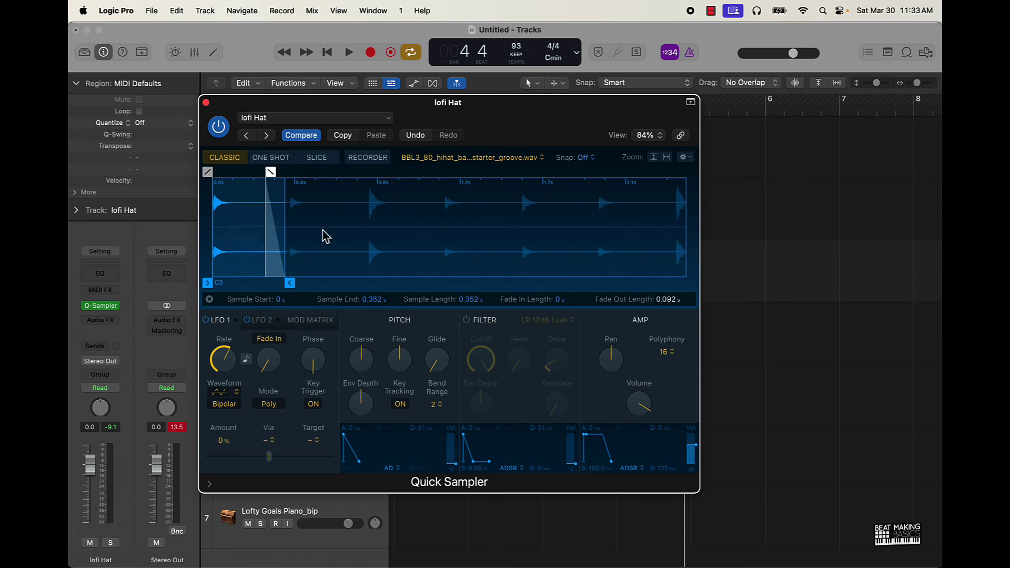
scroll(322, 233, "up", 3)
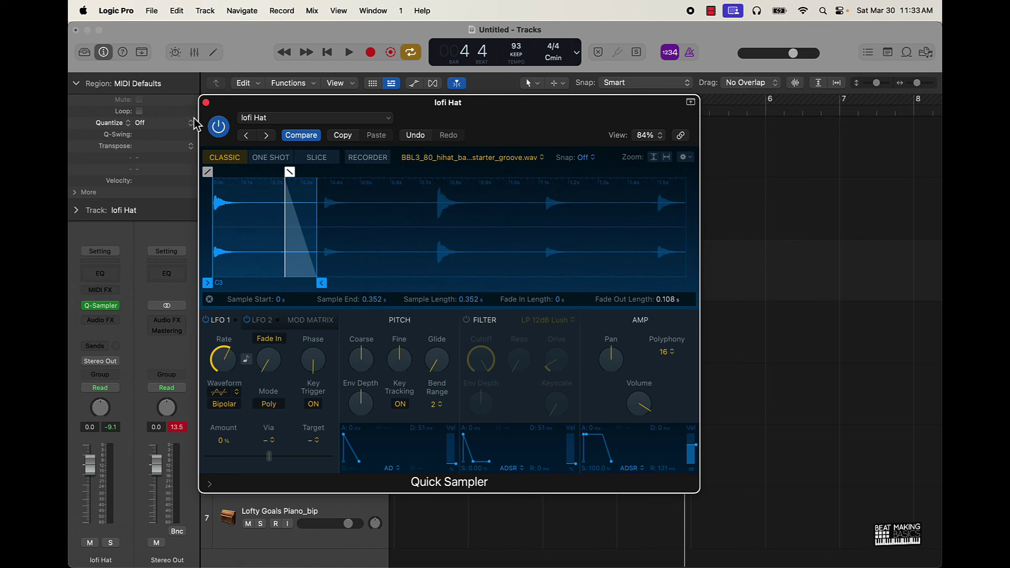
left_click(205, 102)
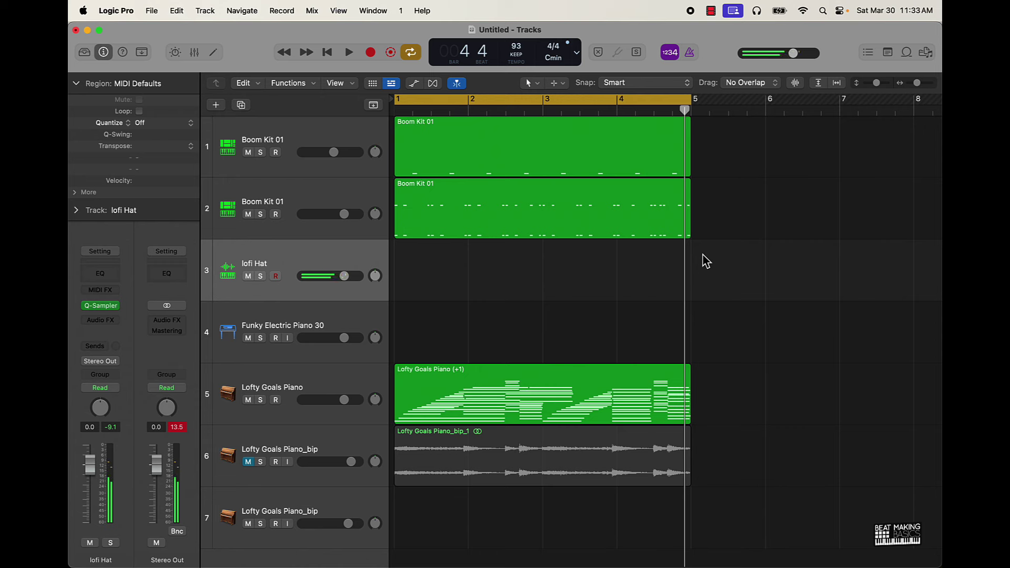
Step: Record a four-bar hi-hat pattern on the lofi Hat track with the on-screen keyboard open, and close the keyboard when finished
key("space")
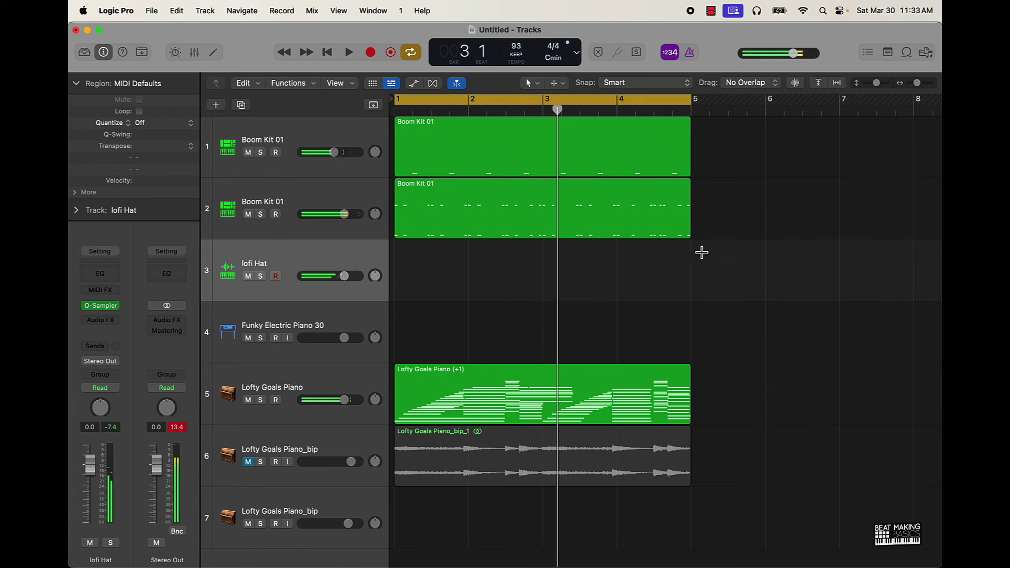
key("super+k")
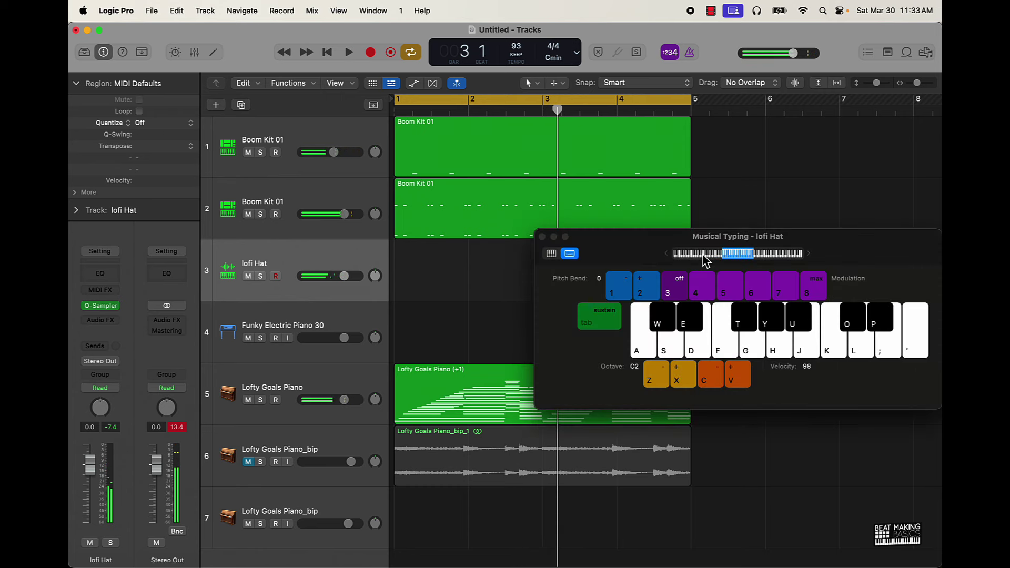
left_click(550, 254)
left_click_drag(615, 250, 496, 401)
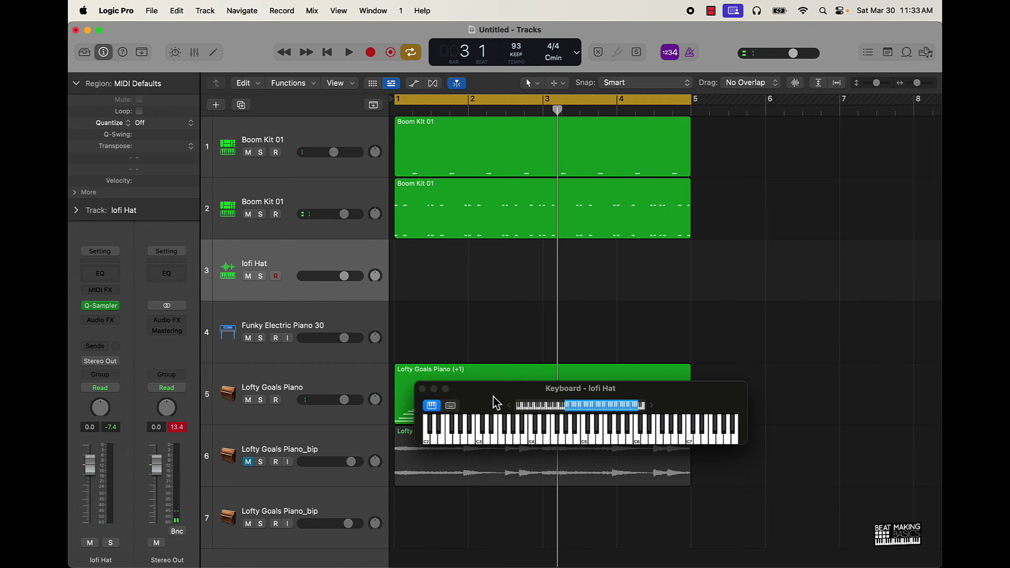
key("r")
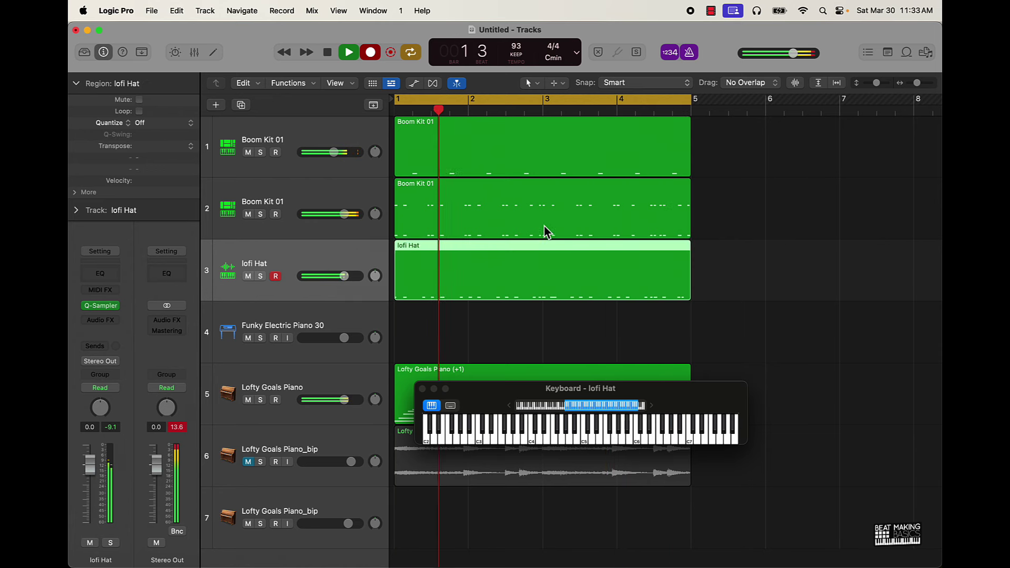
key("space")
left_click(423, 389)
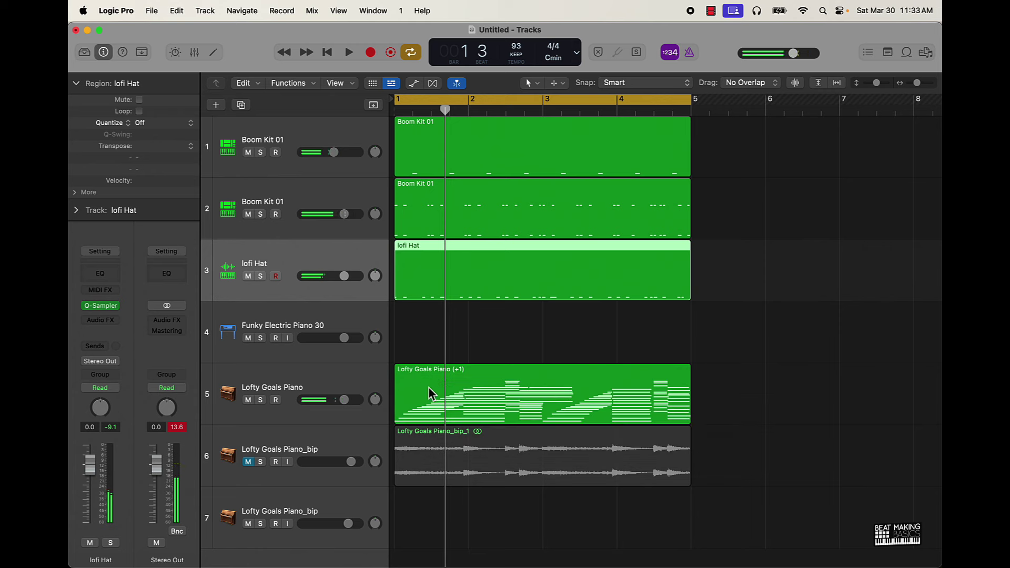
Step: Quantize all notes of the lofi Hat region to 1/16 Swing D in the piano roll
double_click(526, 297)
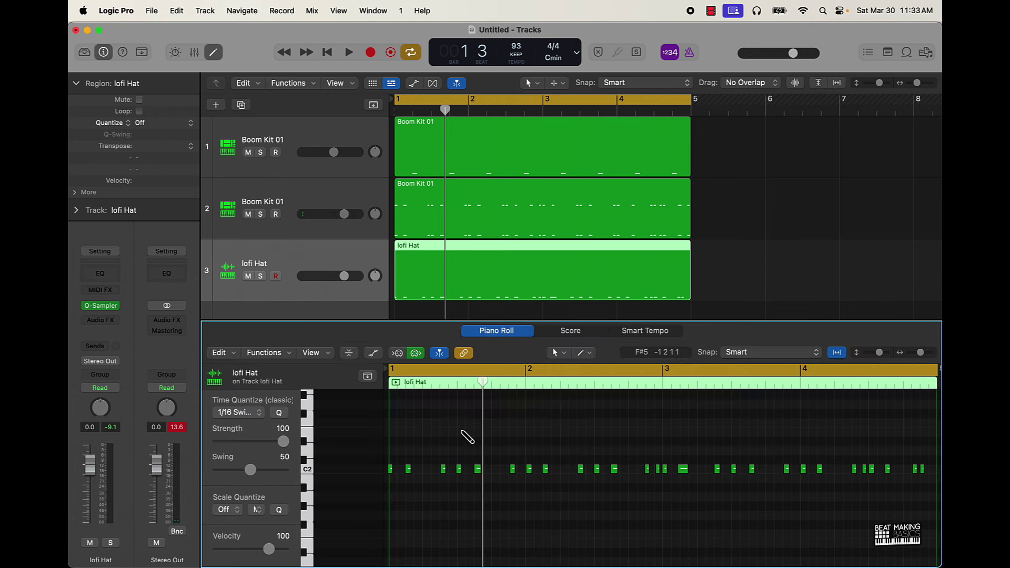
key("super+a")
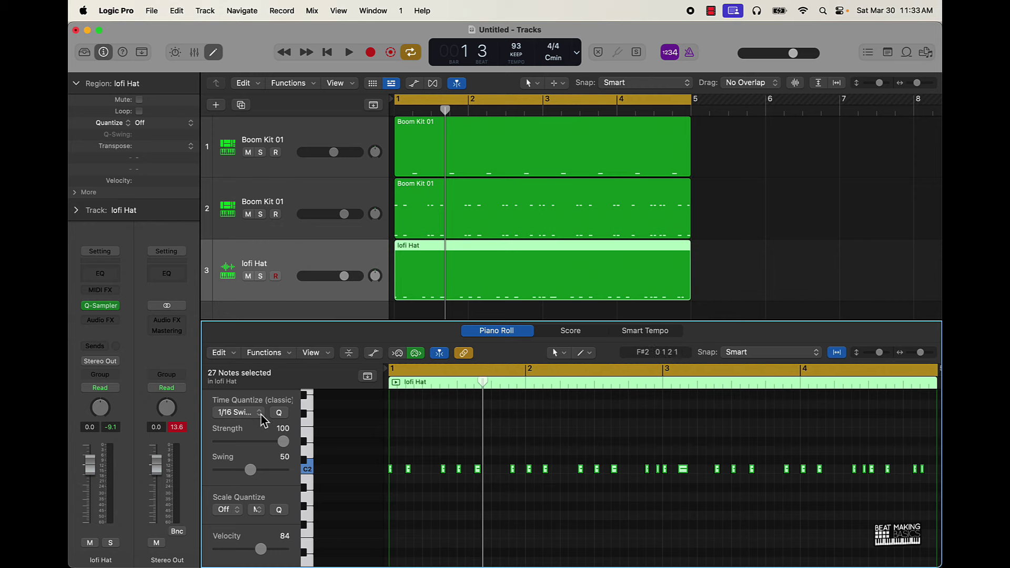
left_click(287, 415)
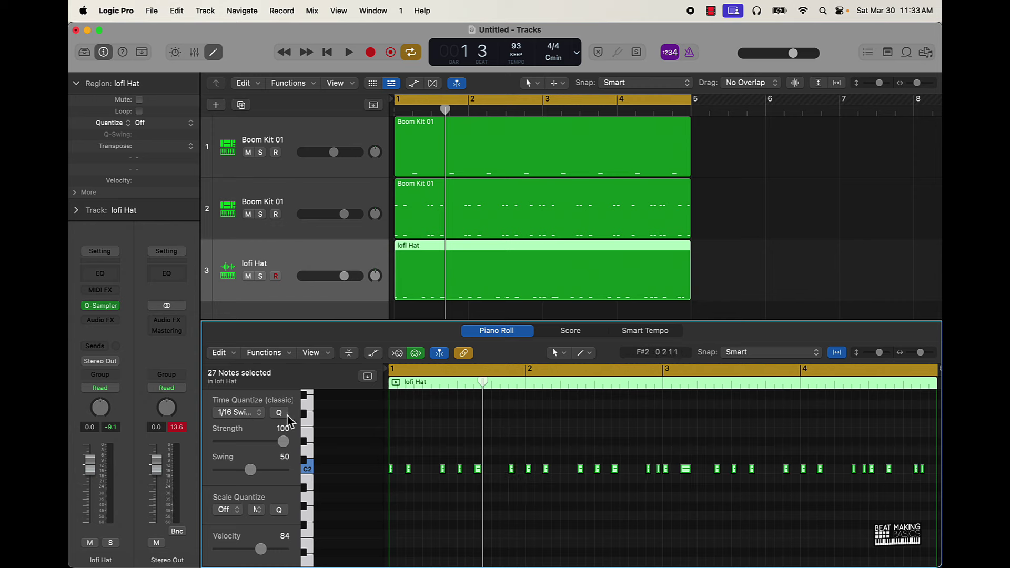
left_click(239, 412)
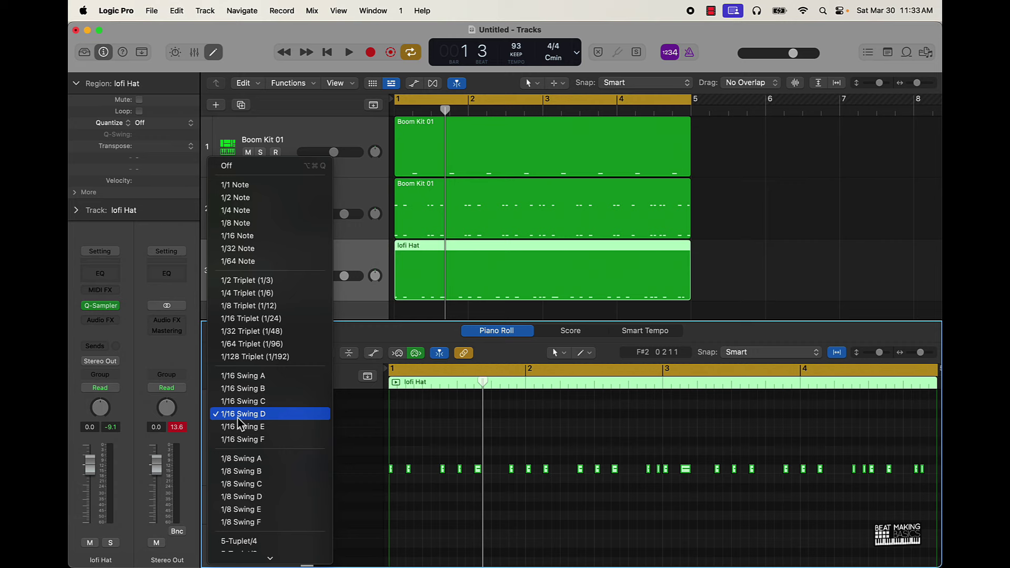
left_click(275, 417)
Step: Play the loop with the quantized hats, stop playback and hide the piano roll editor
key("space")
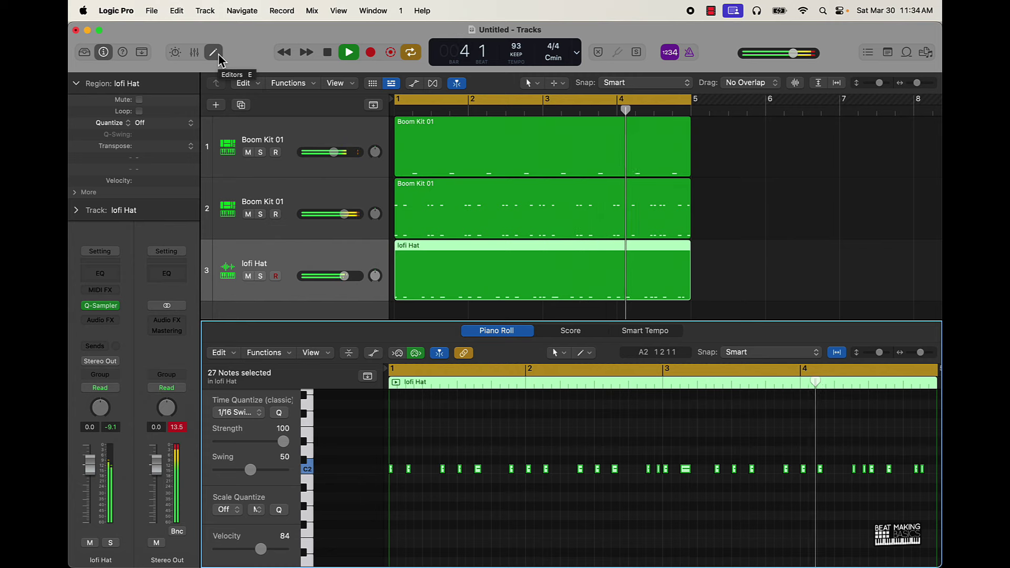
key("space")
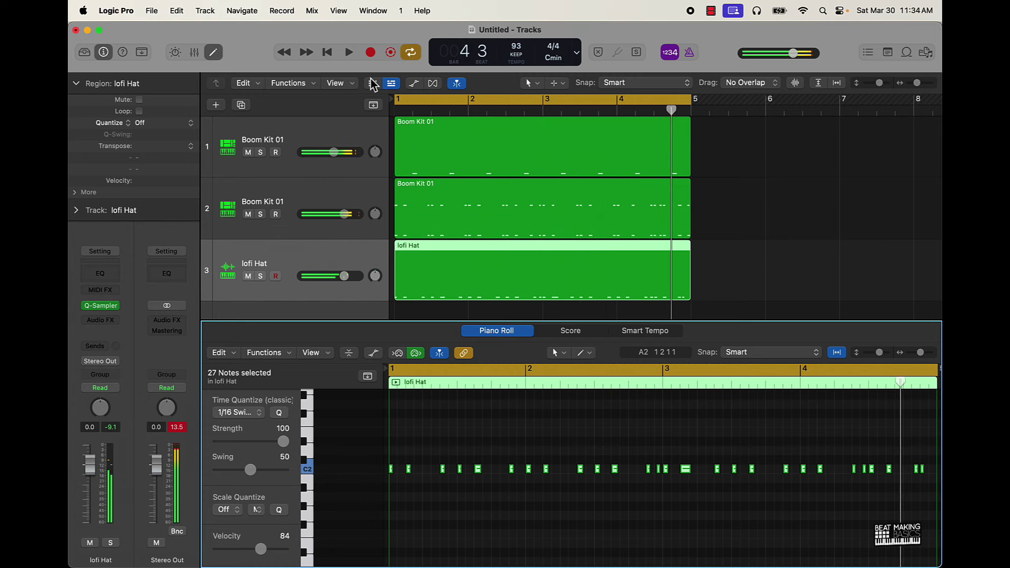
left_click(217, 57)
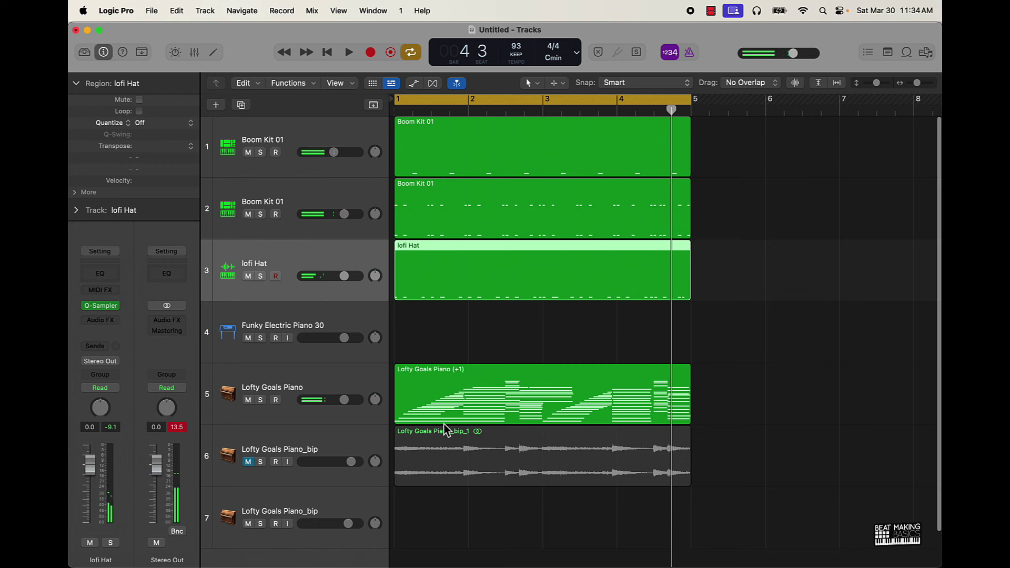
Step: Bounce the Lofty Goals Piano region in place to a new track, leaving the source and with Normalize off
left_click(338, 388)
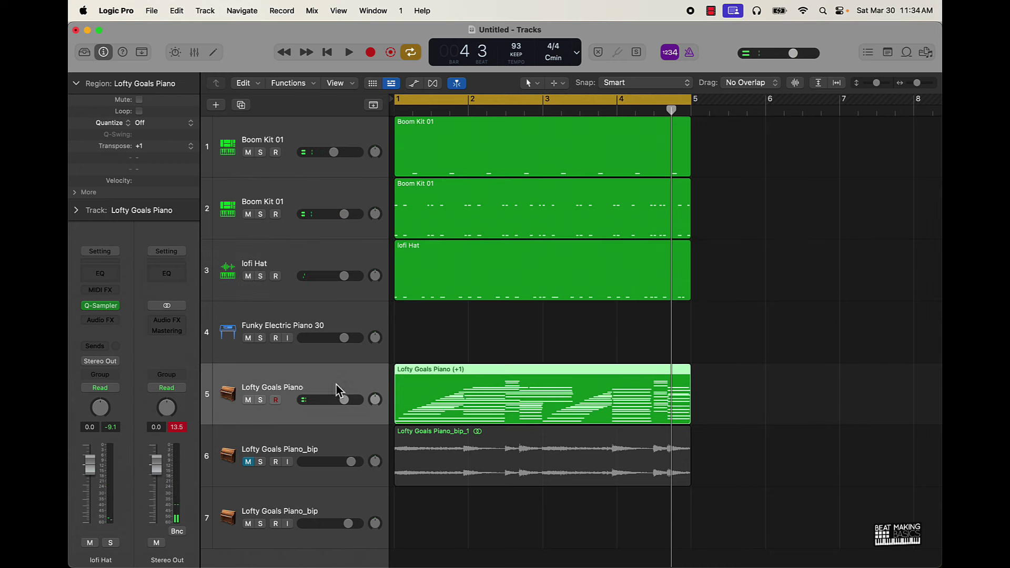
scroll(444, 396, "right", 2)
right_click(452, 397)
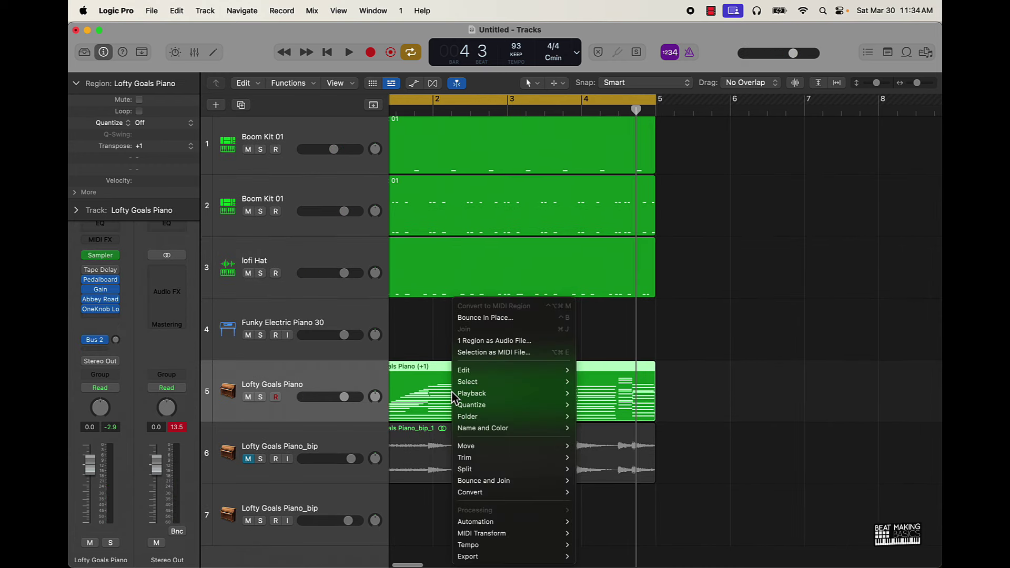
left_click(481, 317)
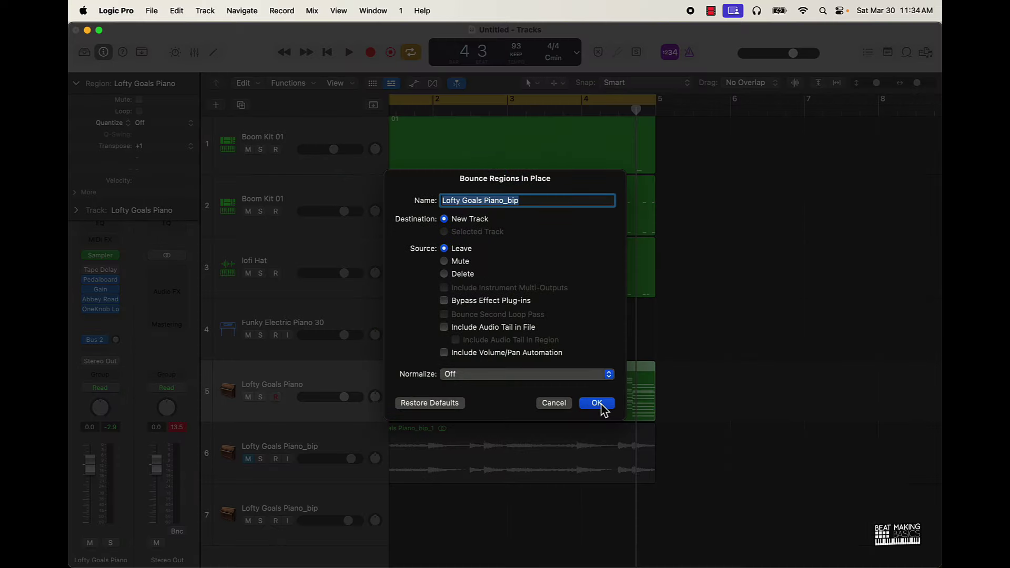
left_click(597, 402)
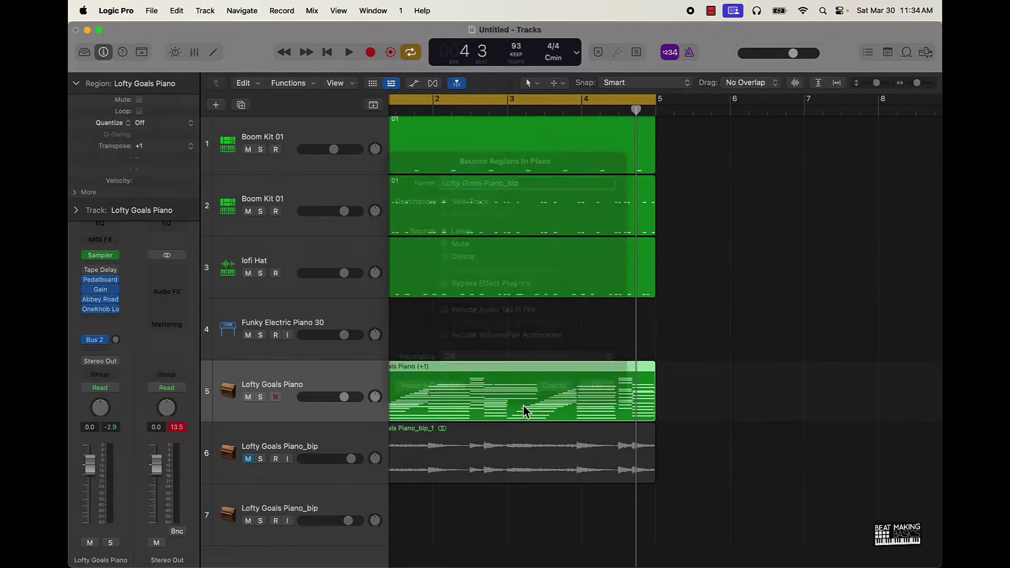
scroll(523, 405, "left", 2)
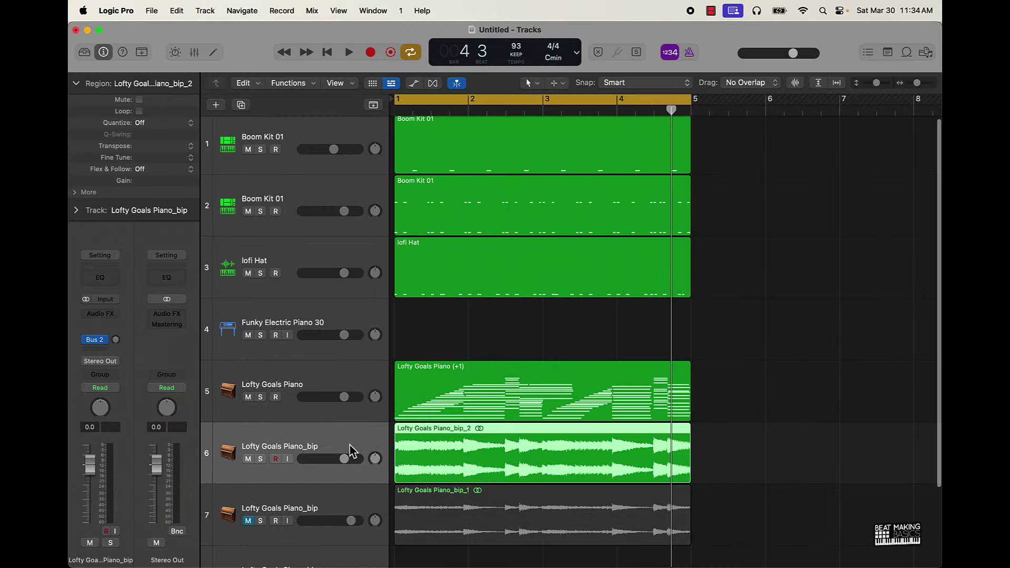
Step: Move the new Lofty Goals Piano_bip track directly below lofi Hat and mute the original Lofty Goals Piano track
left_click_drag(316, 443, 328, 331)
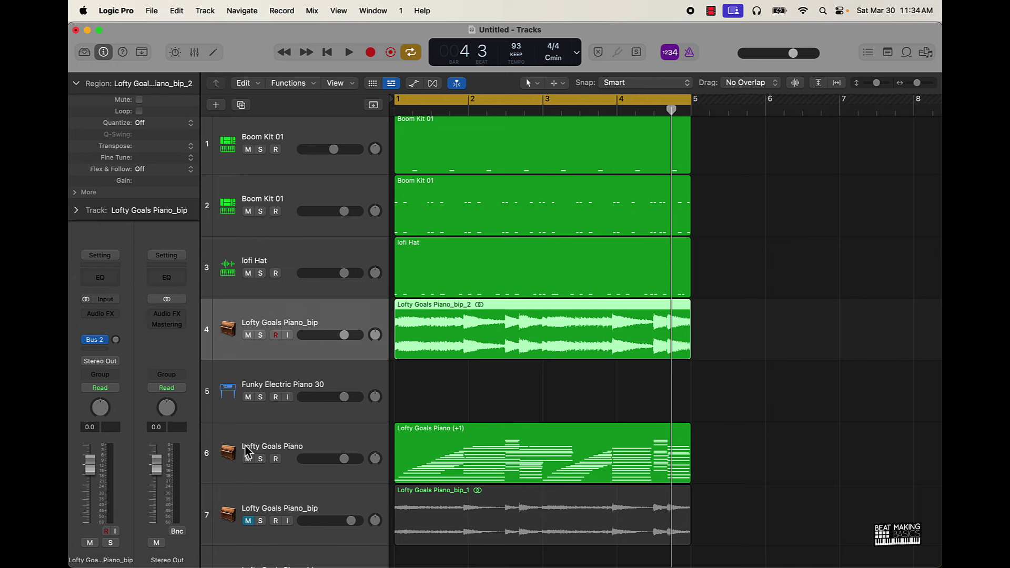
left_click(250, 479)
left_click(248, 459)
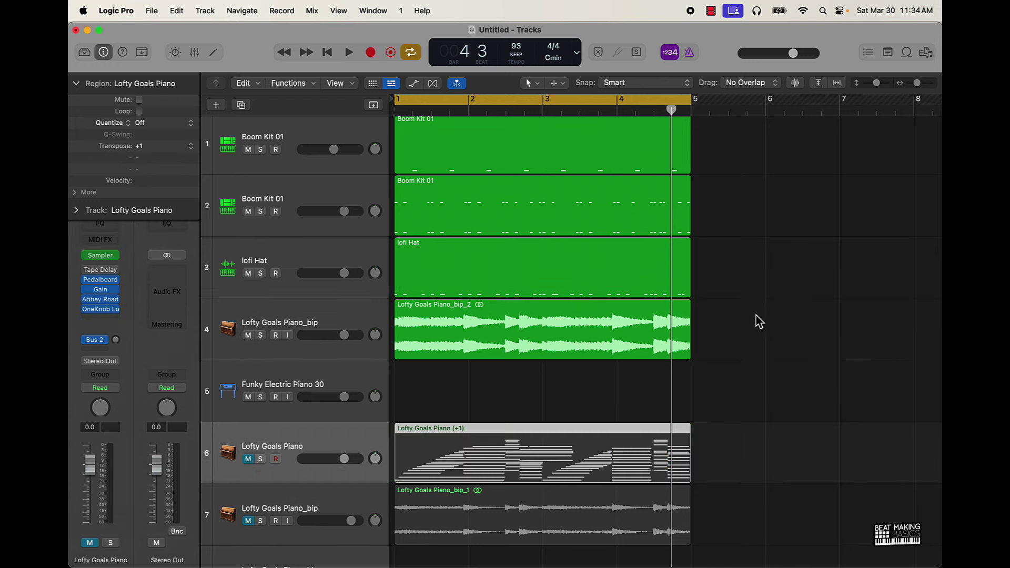
Step: Open the loop browser and clear its Distorted descriptor and Jazz genre filters
left_click(830, 341)
left_click(907, 53)
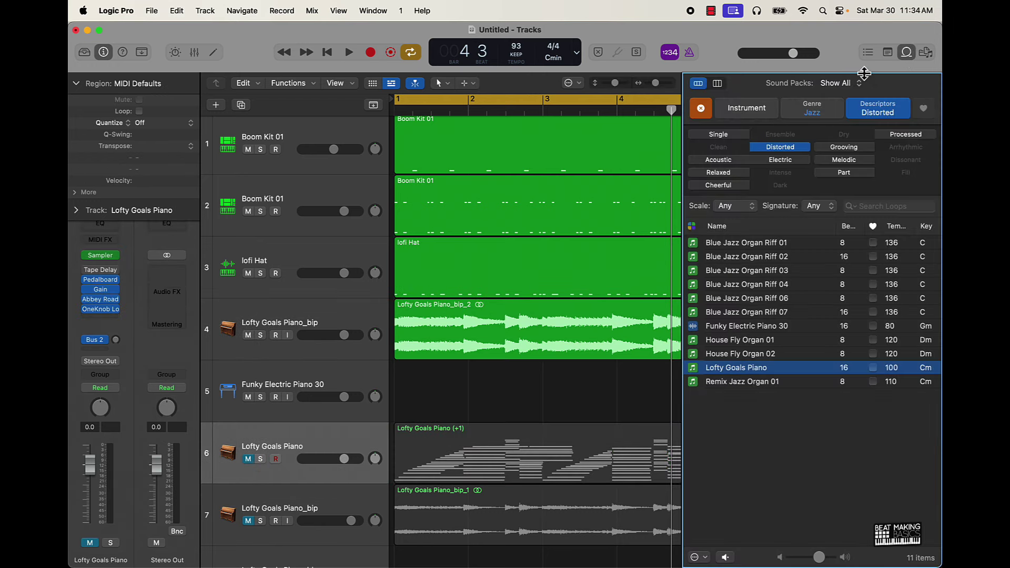
left_click(879, 121)
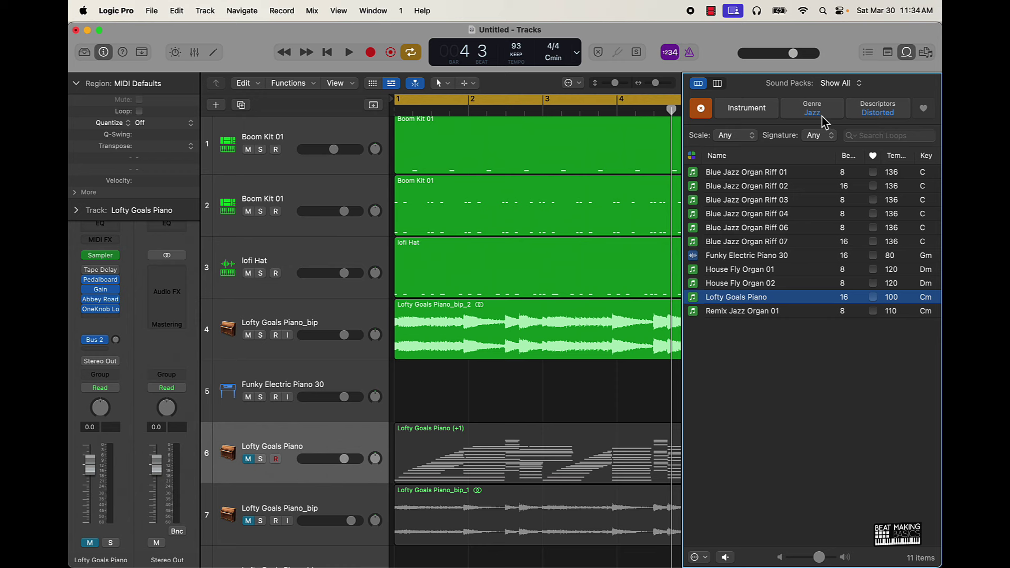
left_click(877, 112)
left_click(794, 147)
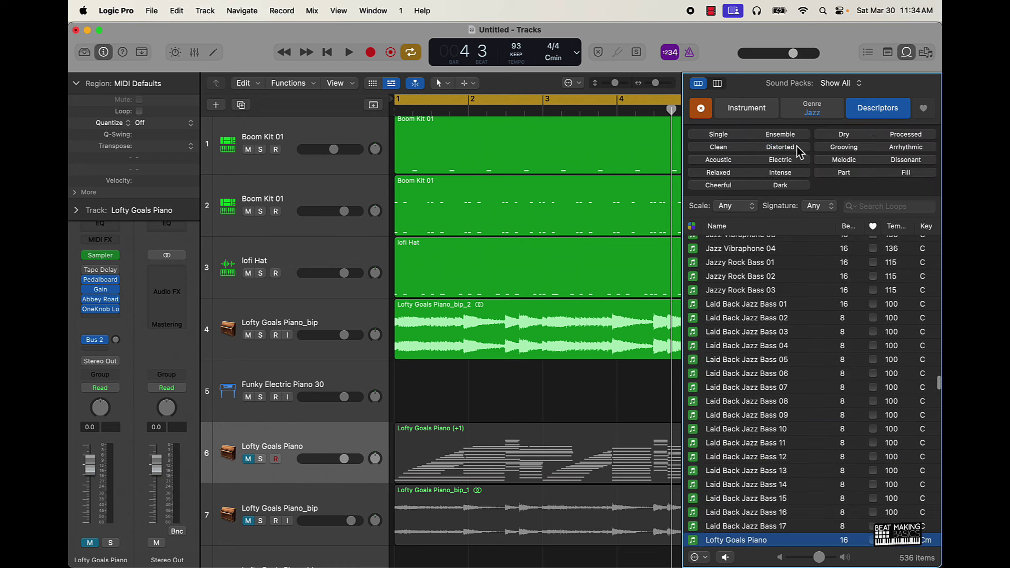
left_click(757, 114)
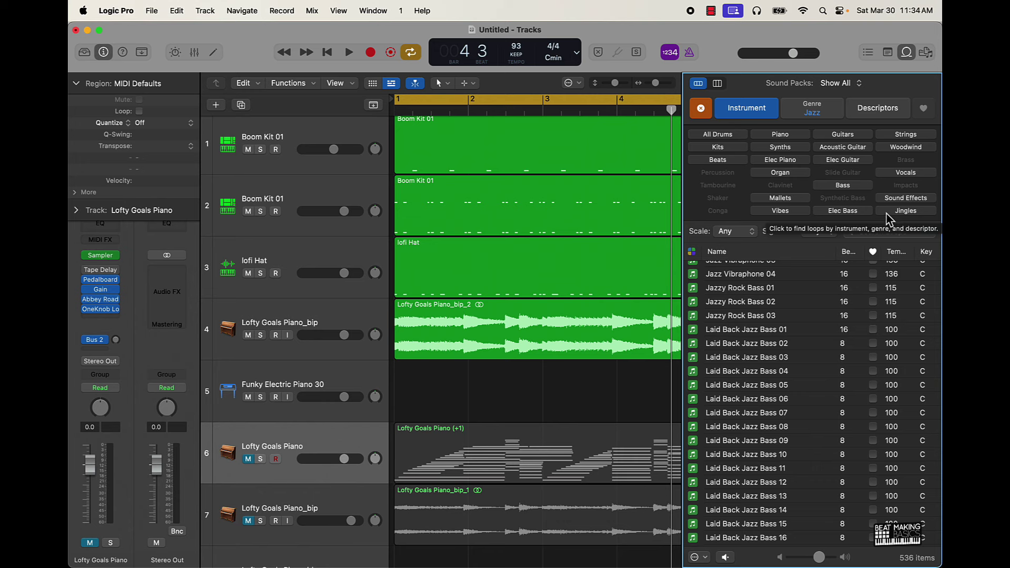
left_click(816, 116)
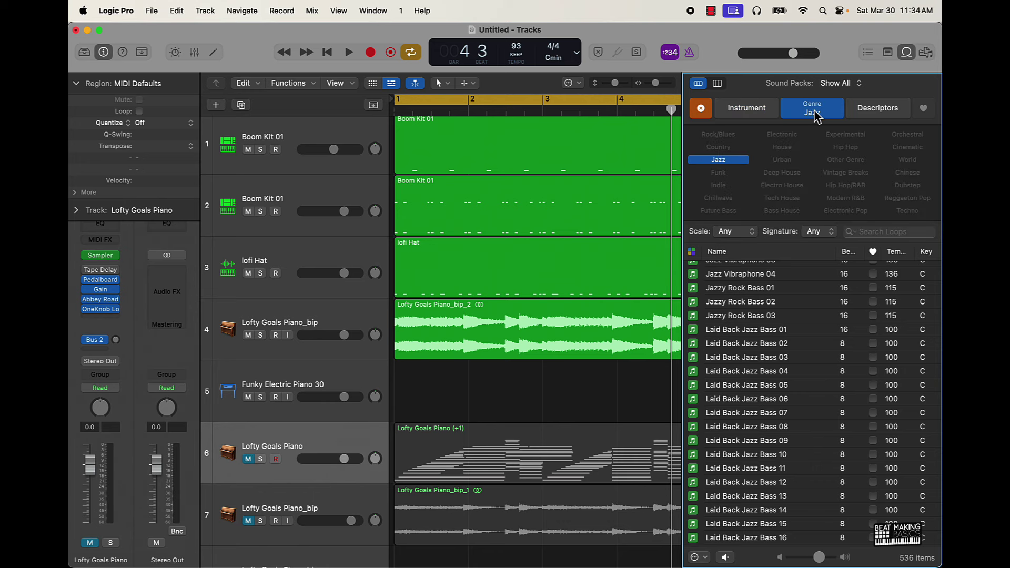
left_click(746, 158)
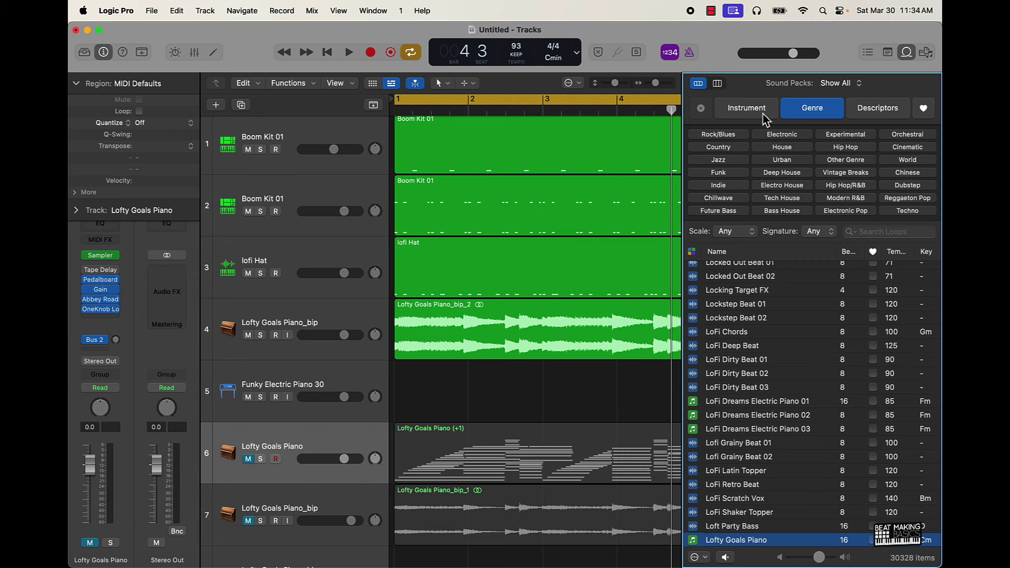
Step: Search all loops for "sax"
left_click(765, 116)
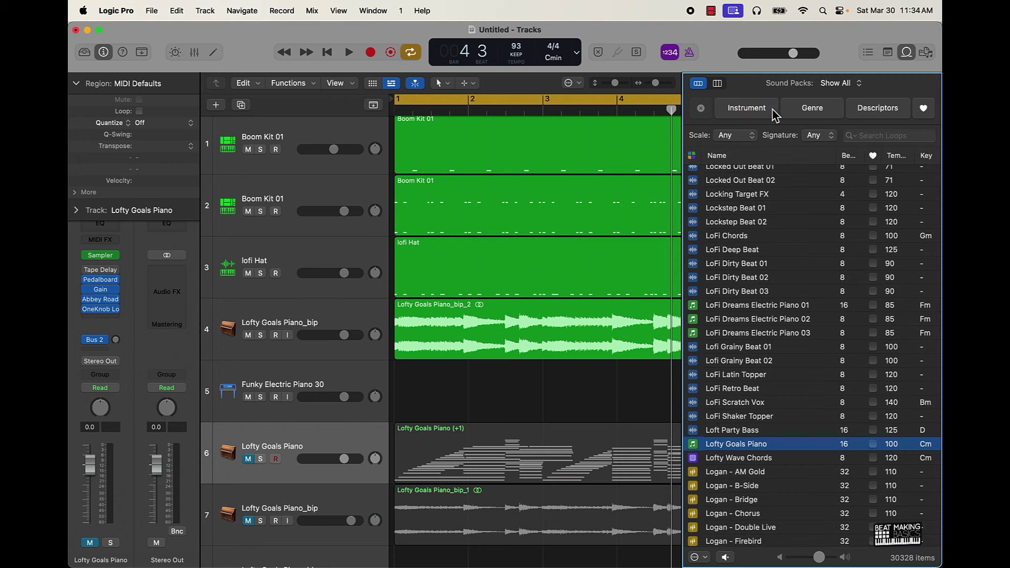
left_click(811, 111)
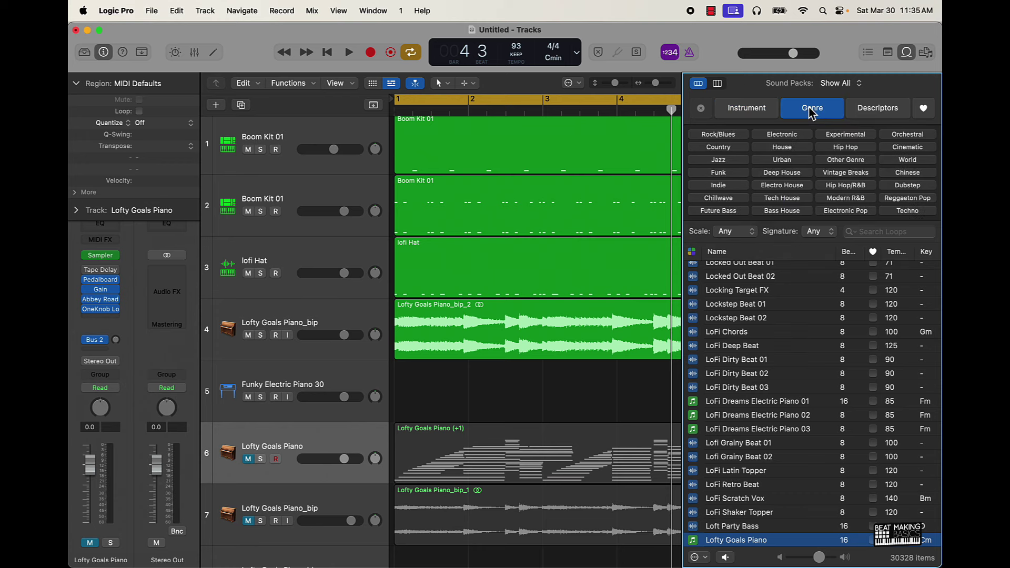
left_click(873, 233)
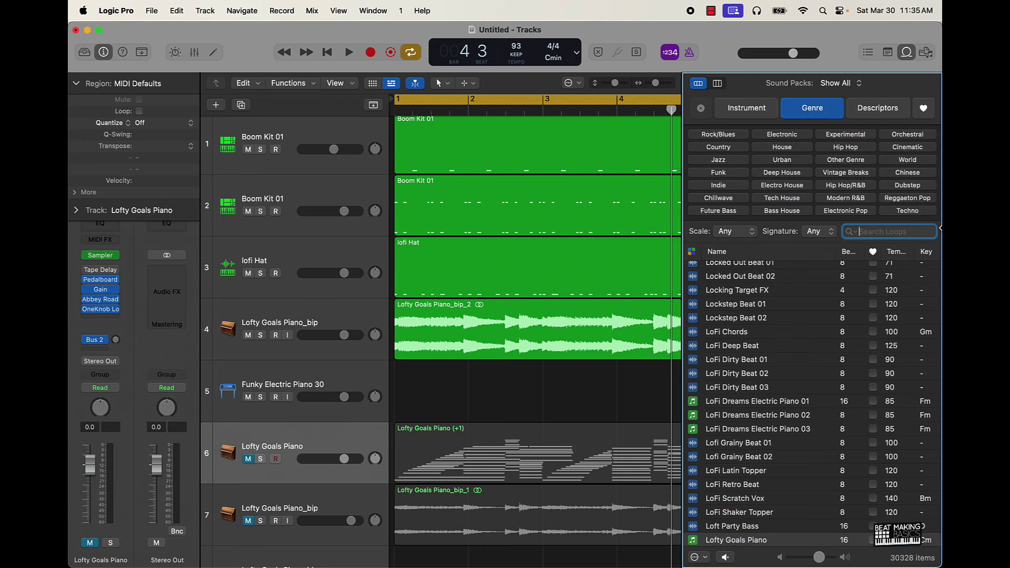
type("saz")
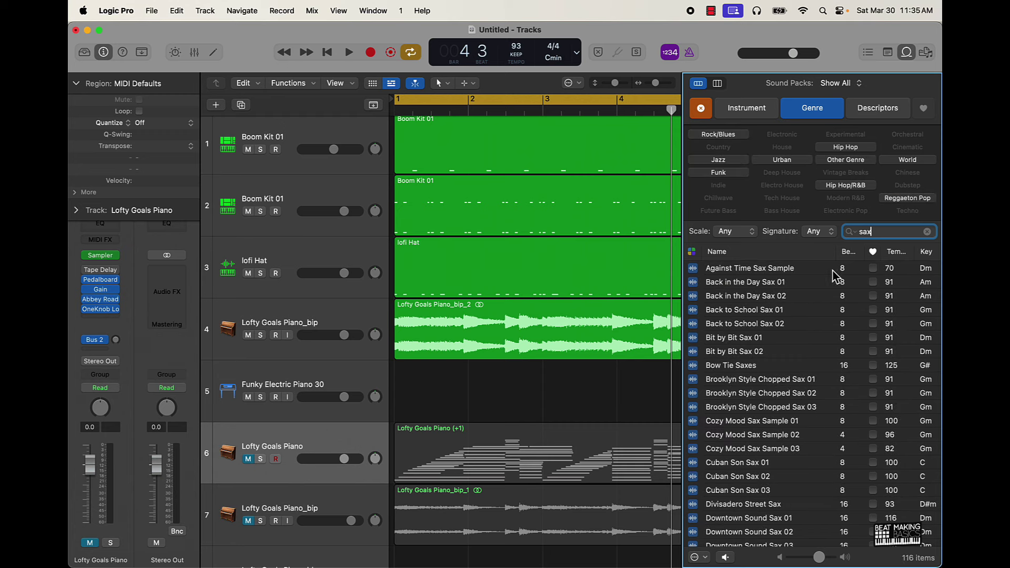
Step: Preview the Against Time Sax Sample loop together with the beat, and stop playback
left_click(793, 268)
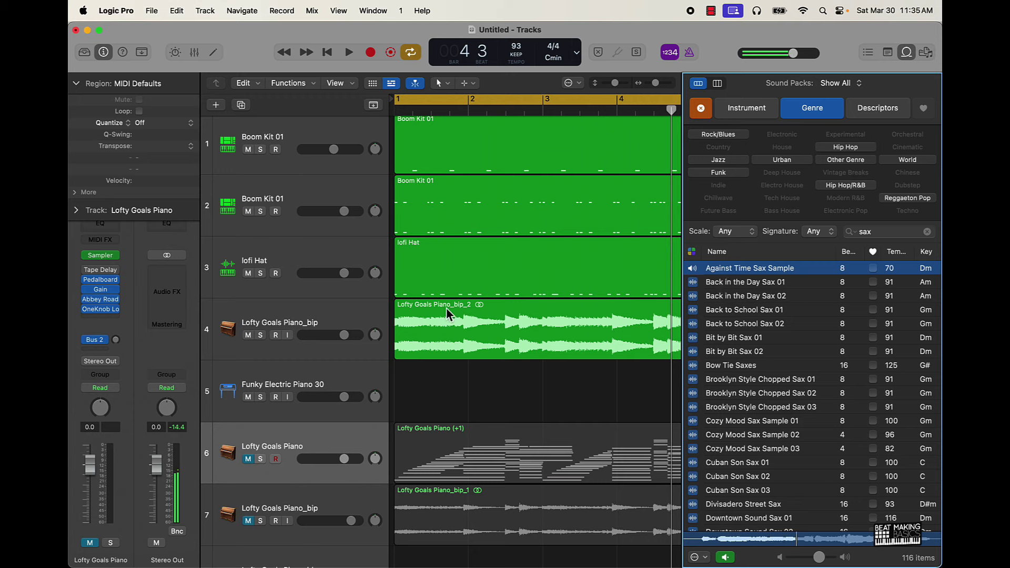
key("space")
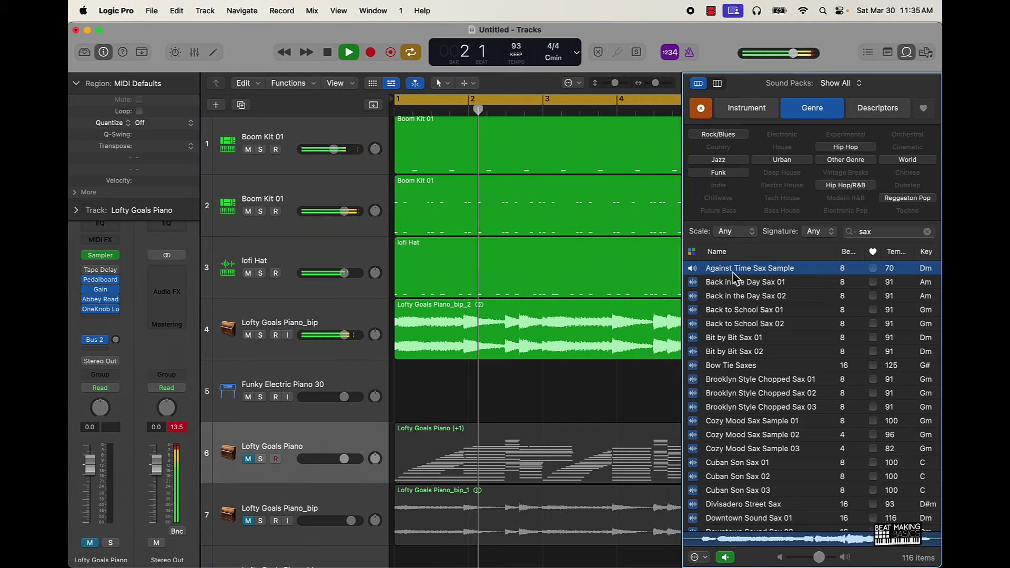
scroll(557, 357, "down", 3)
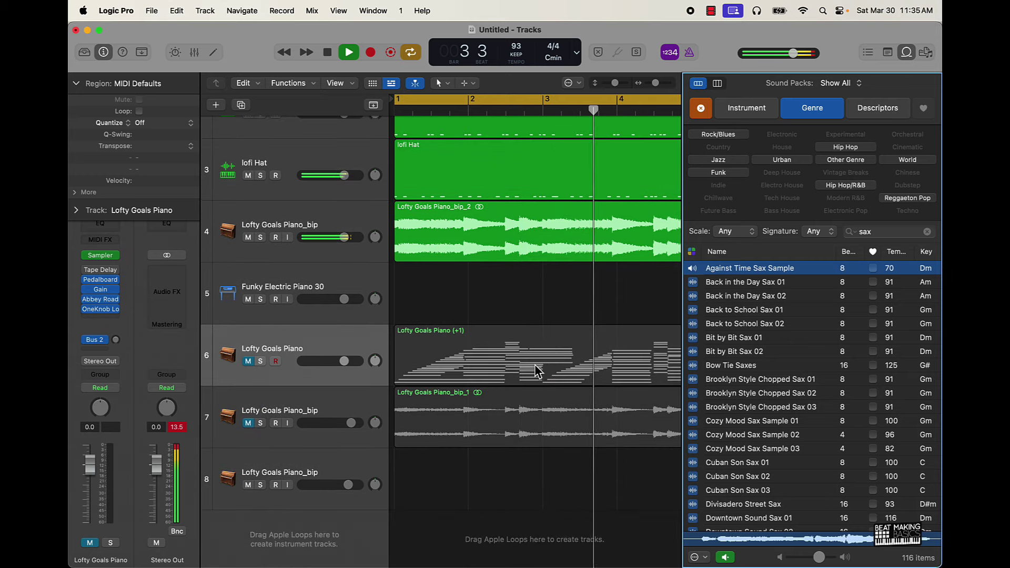
key("space")
Step: Add the Against Time Sax Sample loop at bar 1 on a new track and move it directly below the active Lofty Goals Piano_bip track
left_click_drag(738, 273, 397, 548)
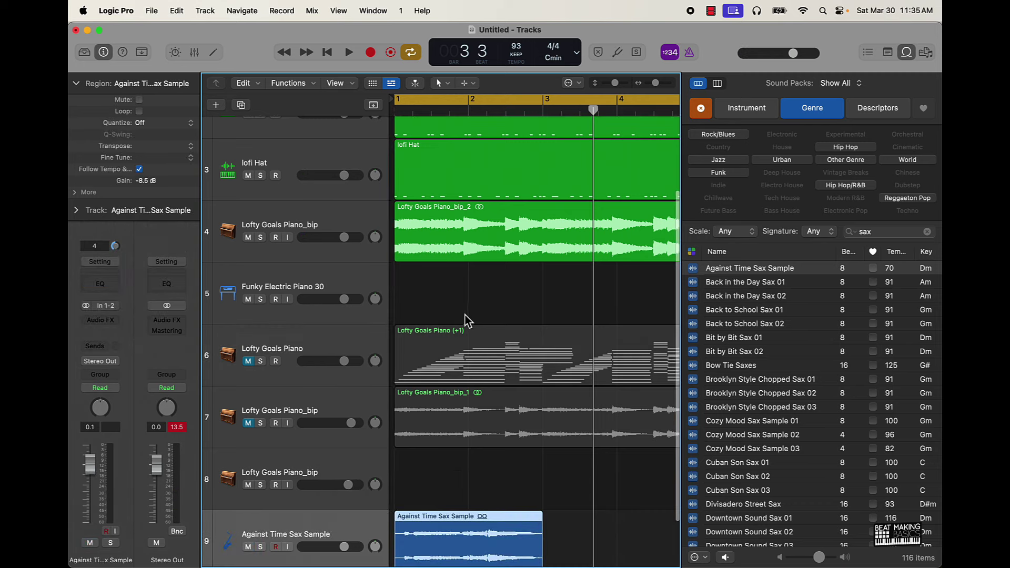
left_click_drag(362, 515, 326, 284)
Step: Transpose the sax region by +1 and play it with the beat
key("space")
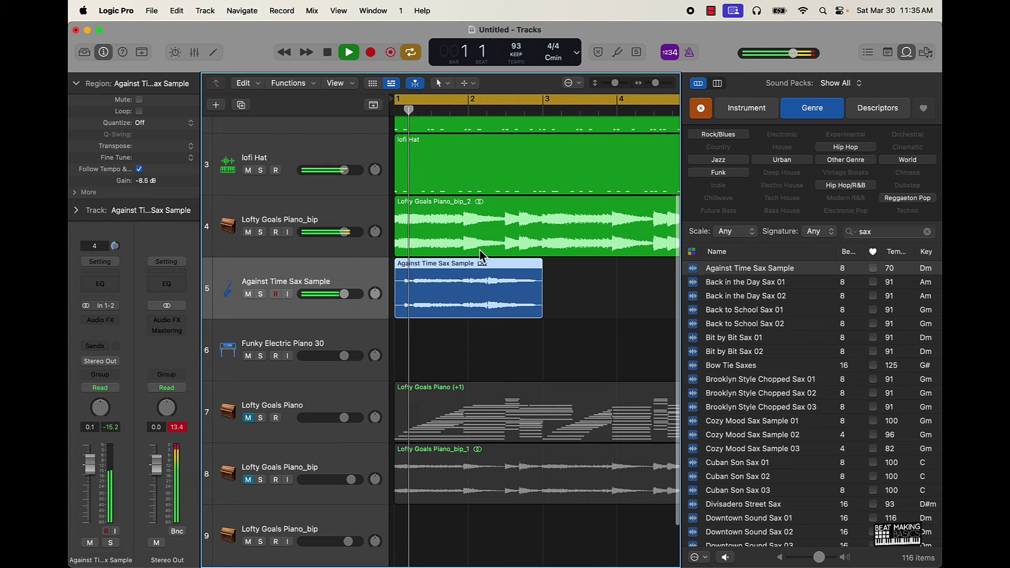
key("space")
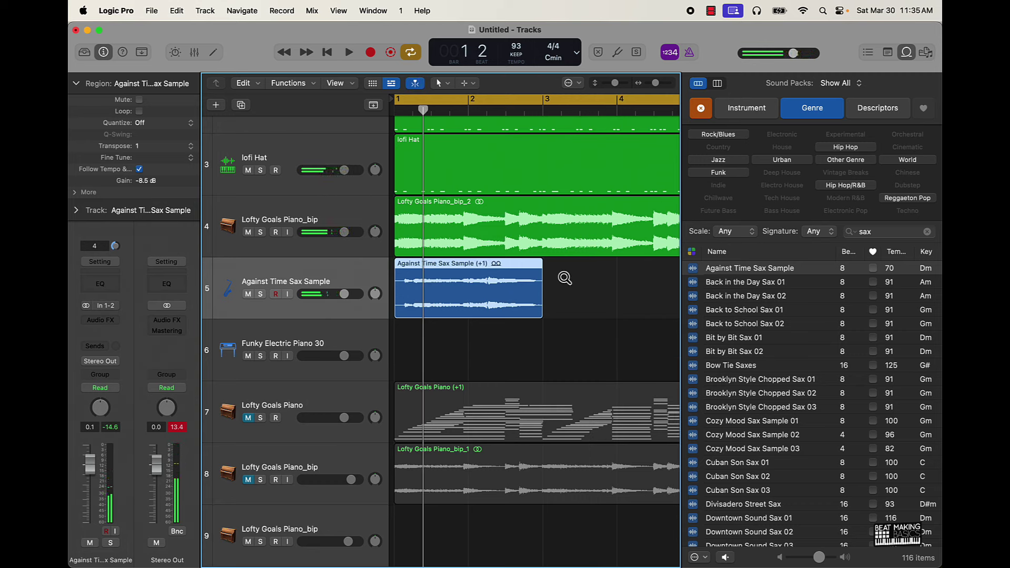
key("space")
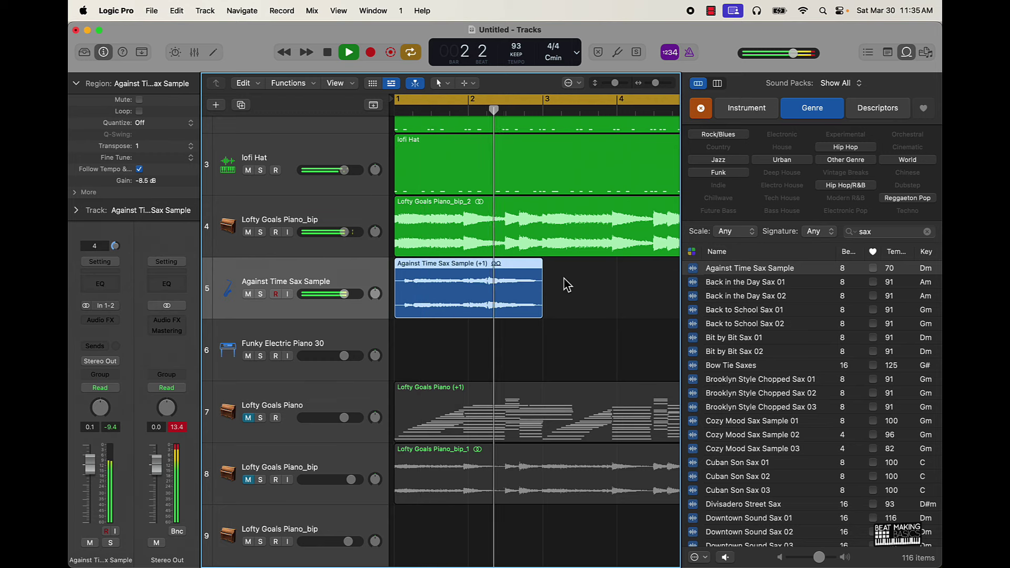
key("space")
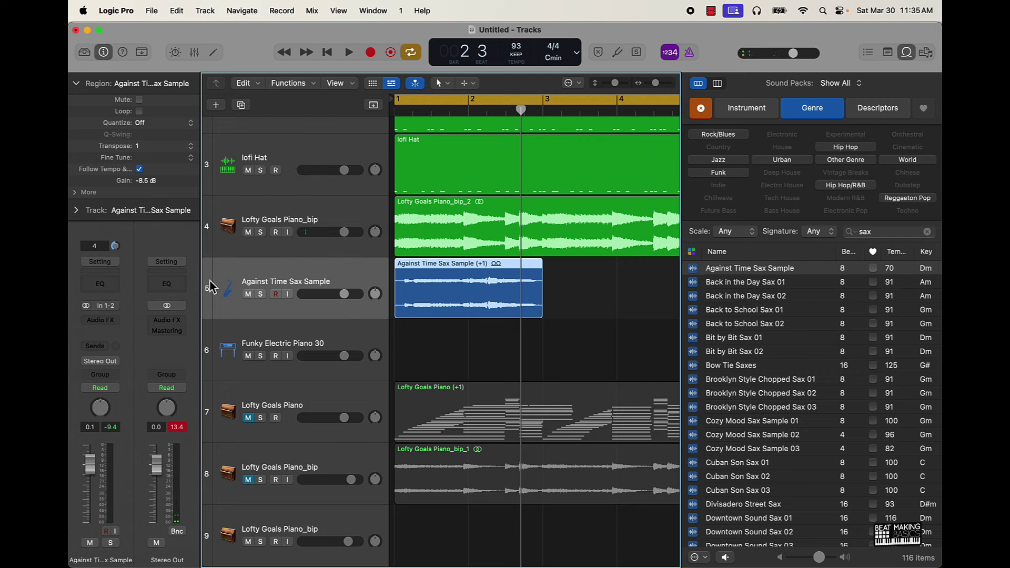
Step: Insert the stereo OneKnob Louder on the sax track with its knob at 3.1, and play the beat
left_click(100, 320)
mouse_move(113, 330)
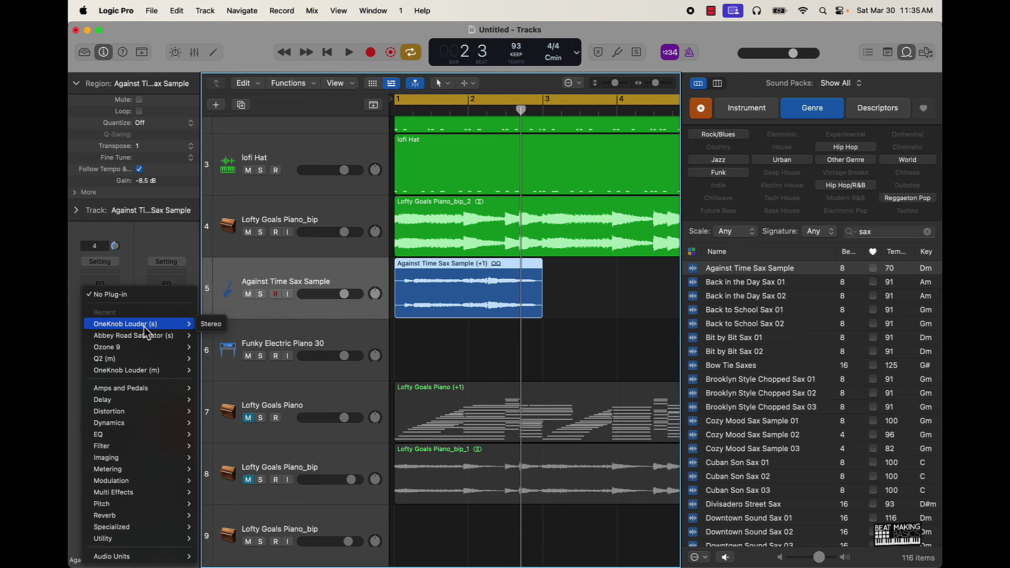
left_click(145, 327)
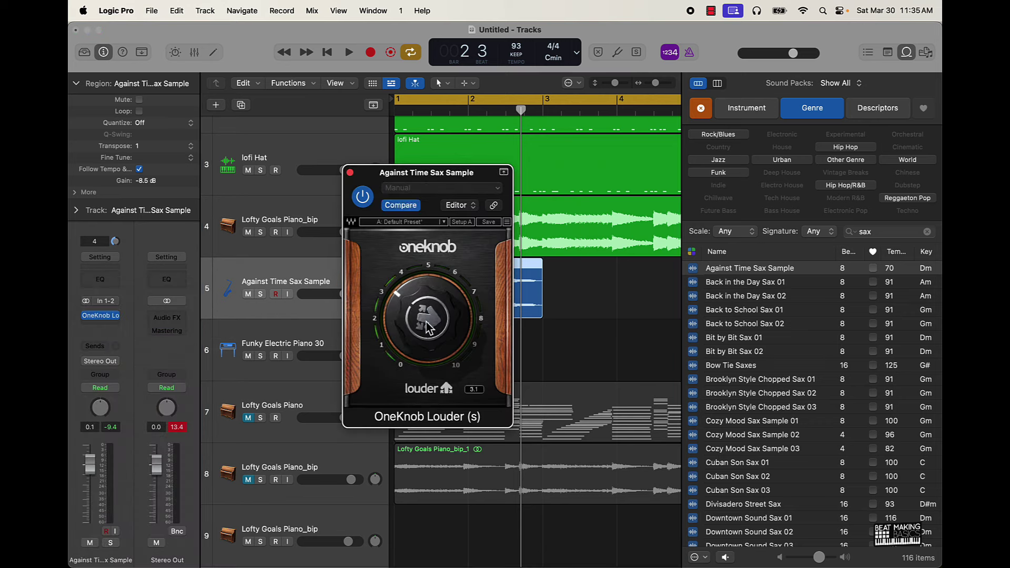
key("space")
left_click(351, 174)
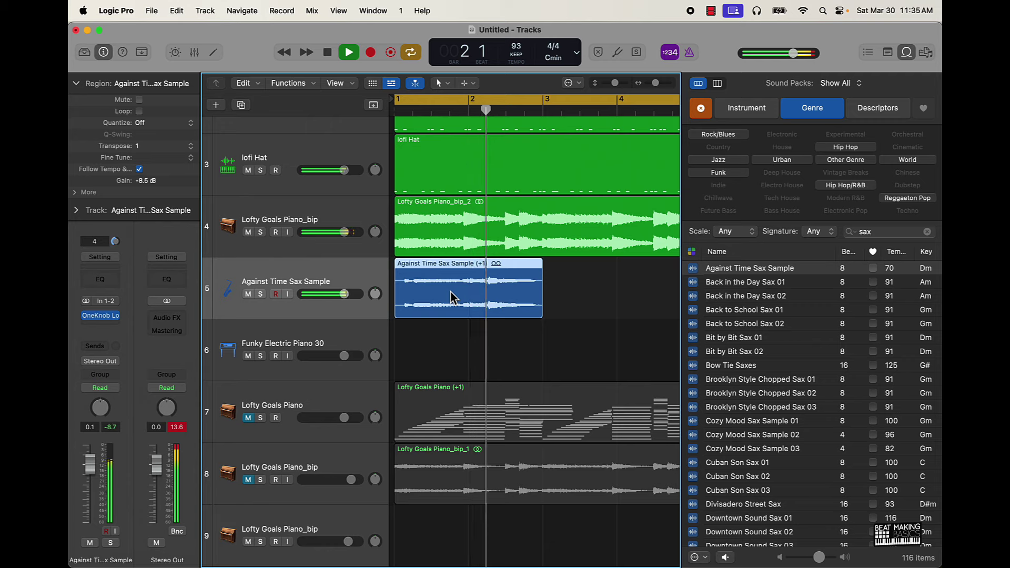
Step: Repeat the sax region once so it fills the four-bar loop
key("super+r")
left_click(545, 331)
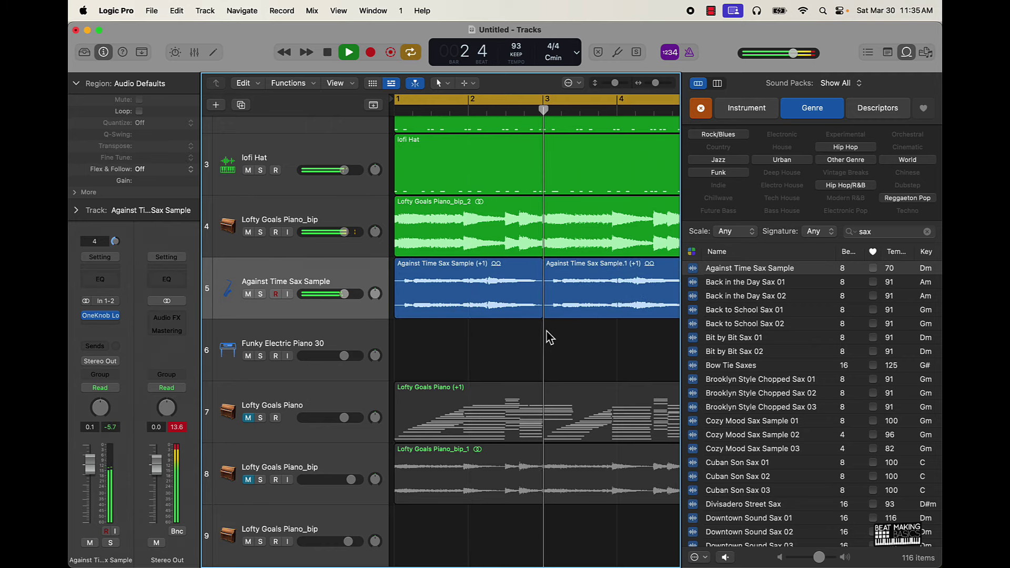
scroll(544, 336, "right", 3)
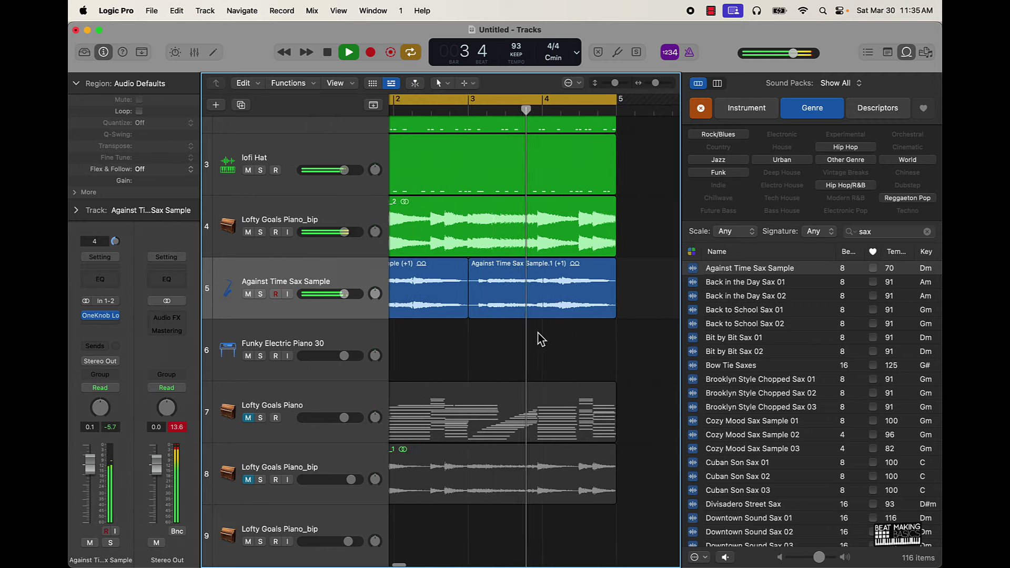
scroll(536, 339, "left", 3)
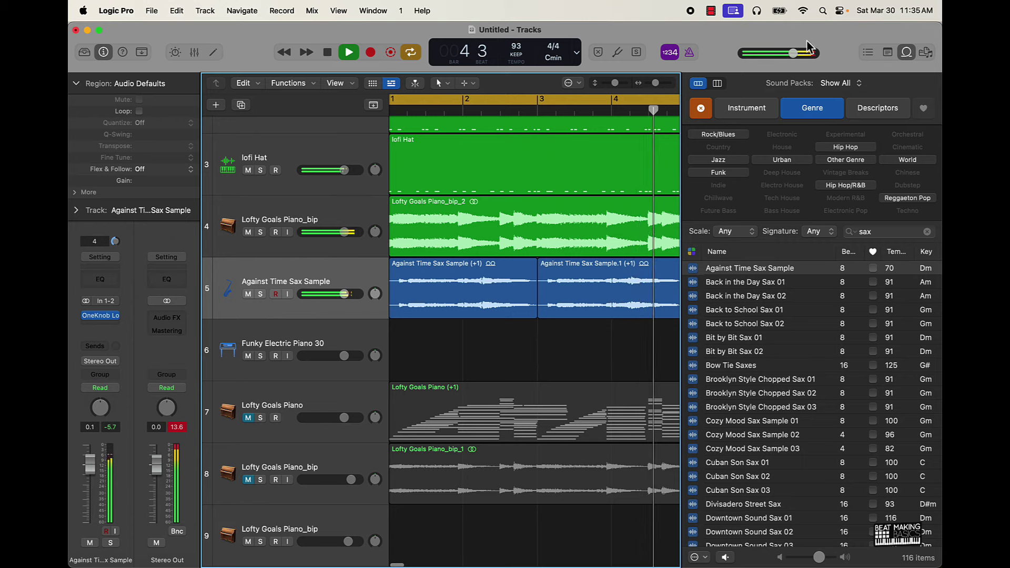
Step: Hide the loop browser and set OneKnob Louder on the sax track to 4.3
key("o")
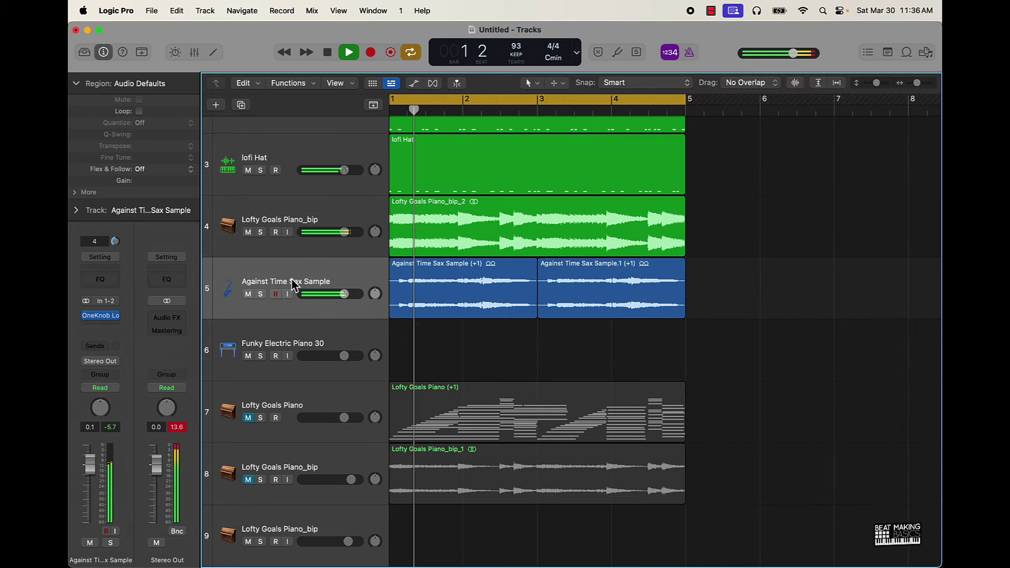
left_click(102, 315)
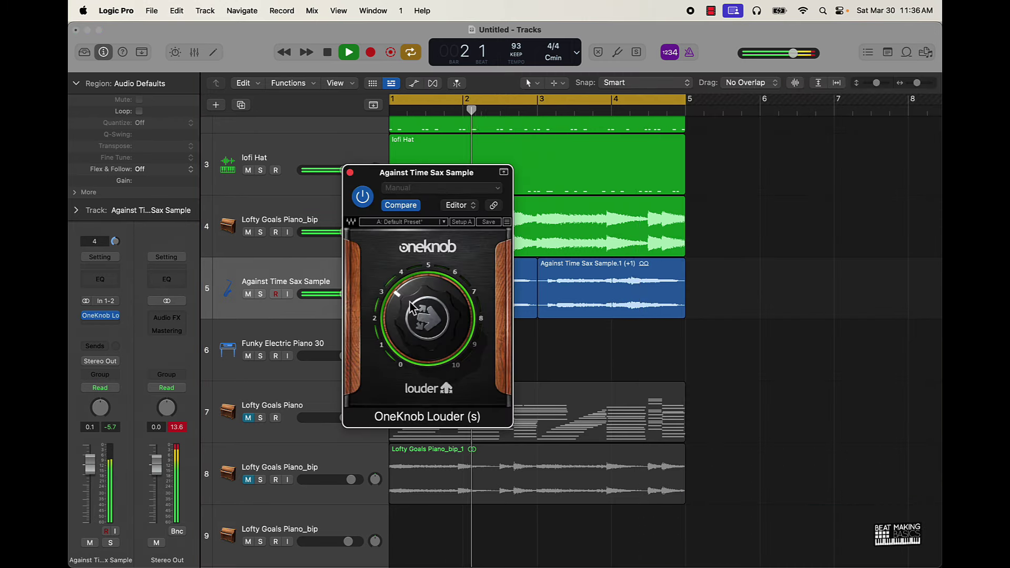
left_click_drag(410, 308, 412, 291)
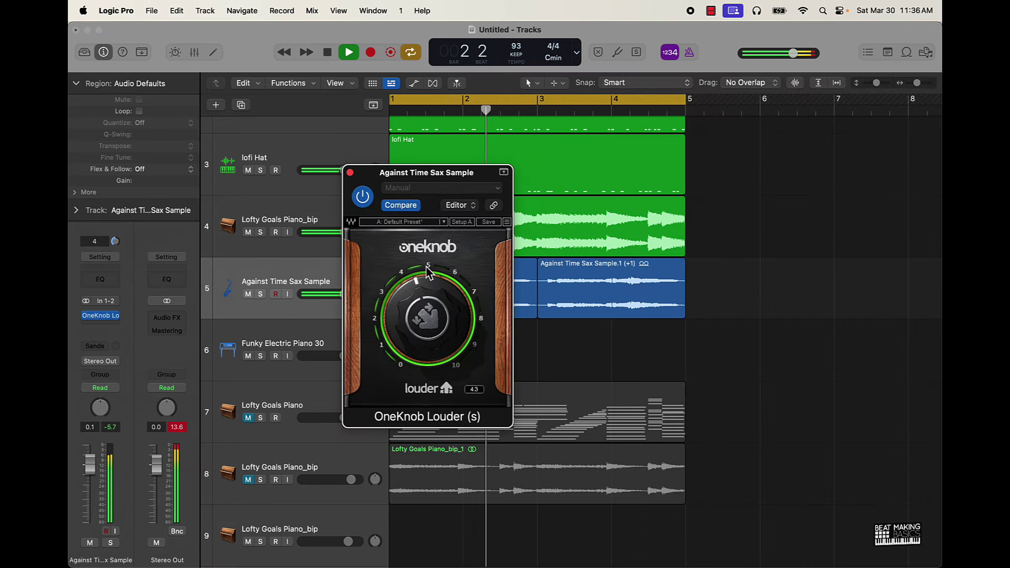
Step: Insert the stereo Abbey Road Saturator after OneKnob Louder on the sax track, stop playback and close both plug-in windows
left_click(115, 326)
mouse_move(169, 342)
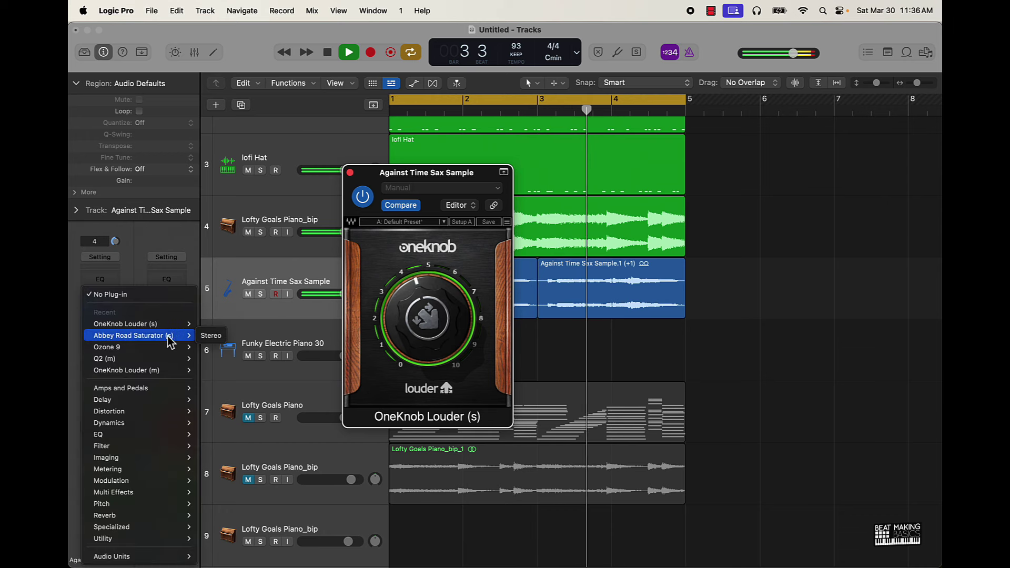
left_click(211, 335)
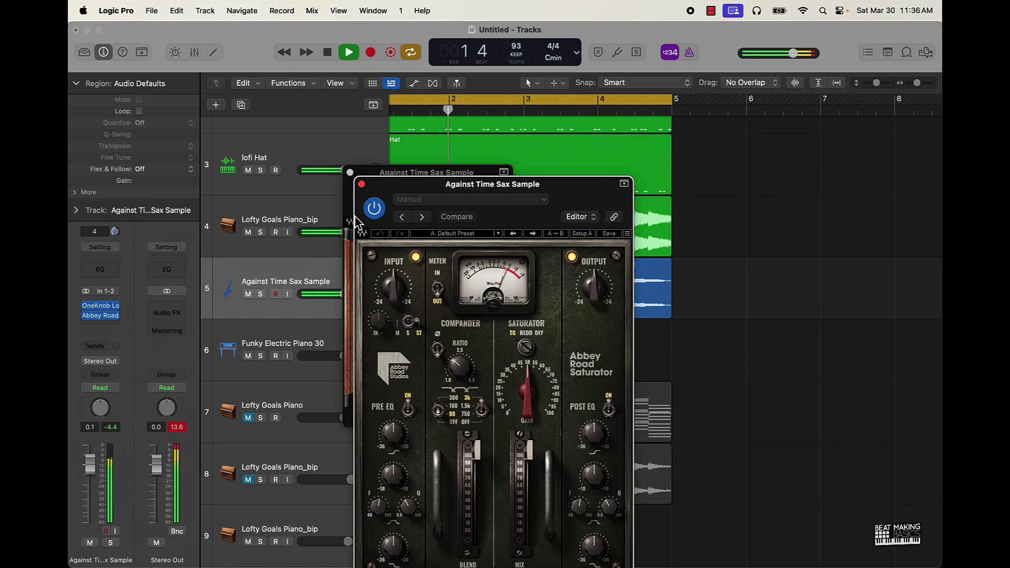
left_click(360, 184)
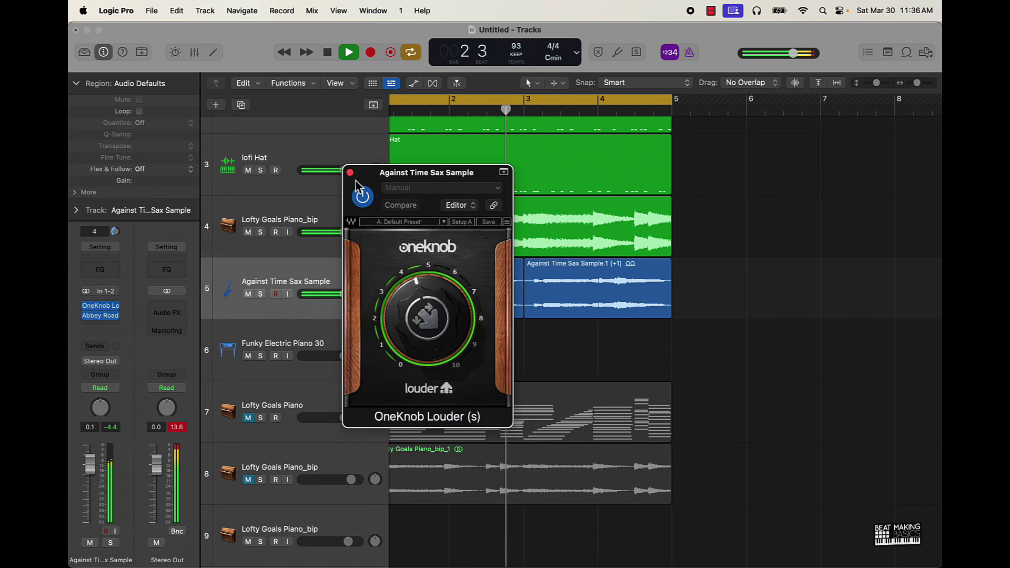
key("space")
left_click(100, 315)
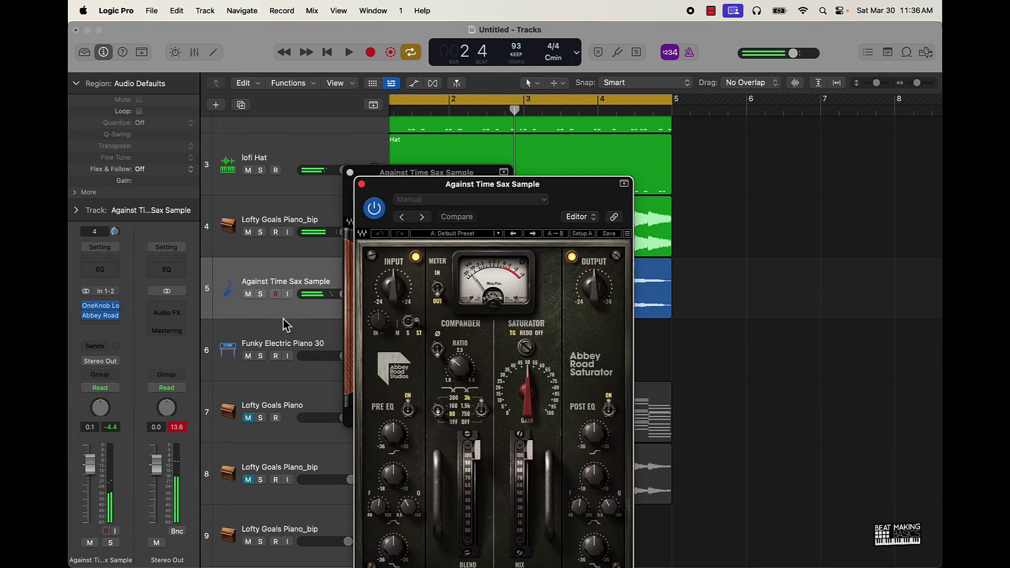
left_click_drag(593, 198, 609, 60)
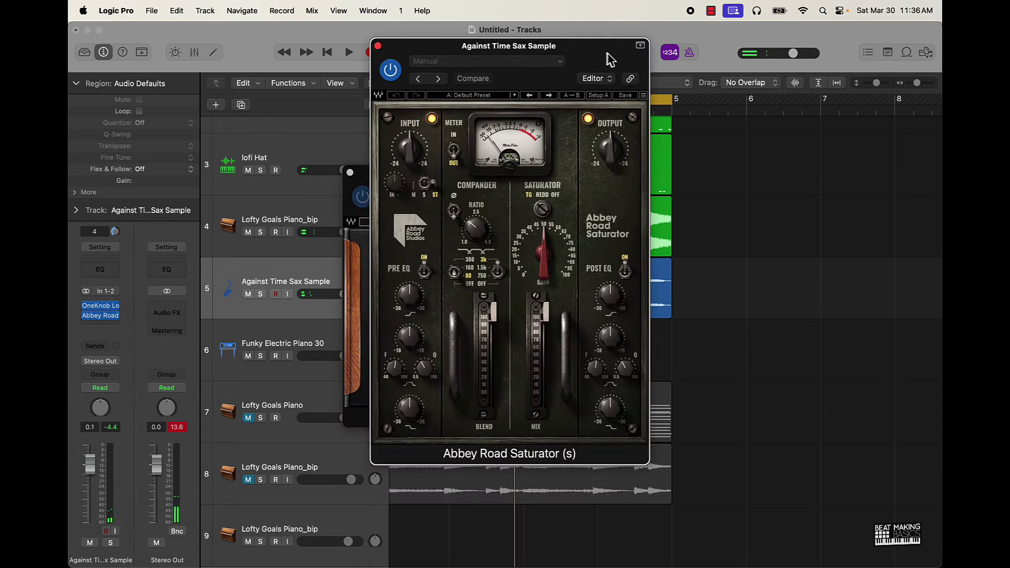
left_click(377, 46)
left_click(349, 172)
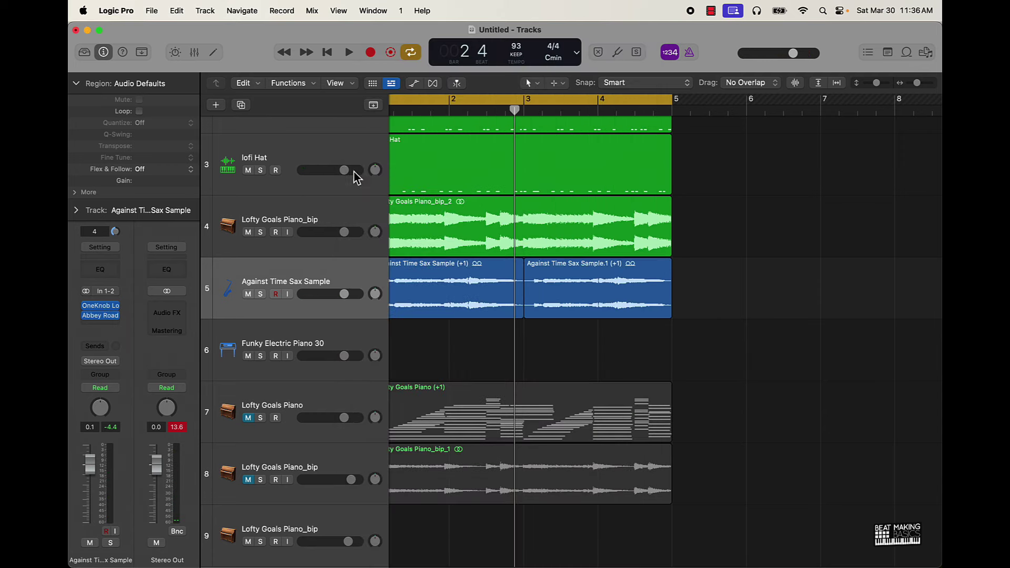
Step: Join the two Against Time Sax Sample regions into one region
left_click(319, 285)
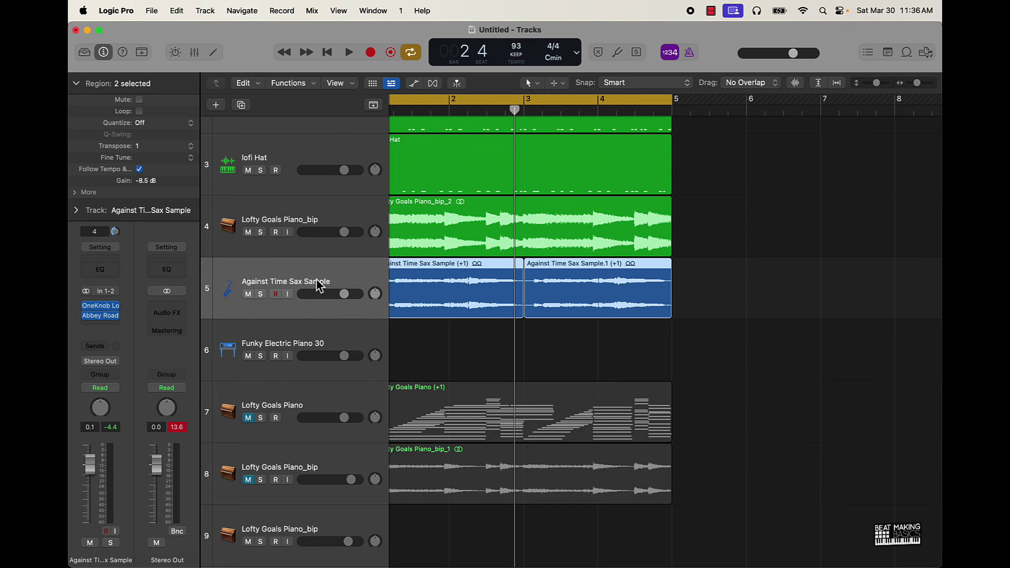
key("super+j")
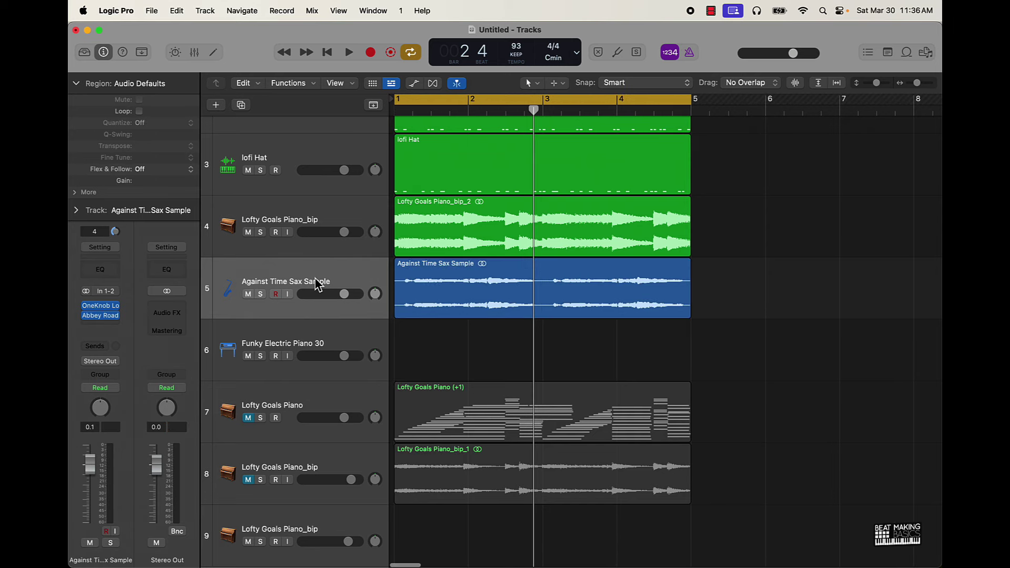
Step: Show the loop browser again and search it for "bass" in place of the sax search
scroll(447, 305, "up", 5)
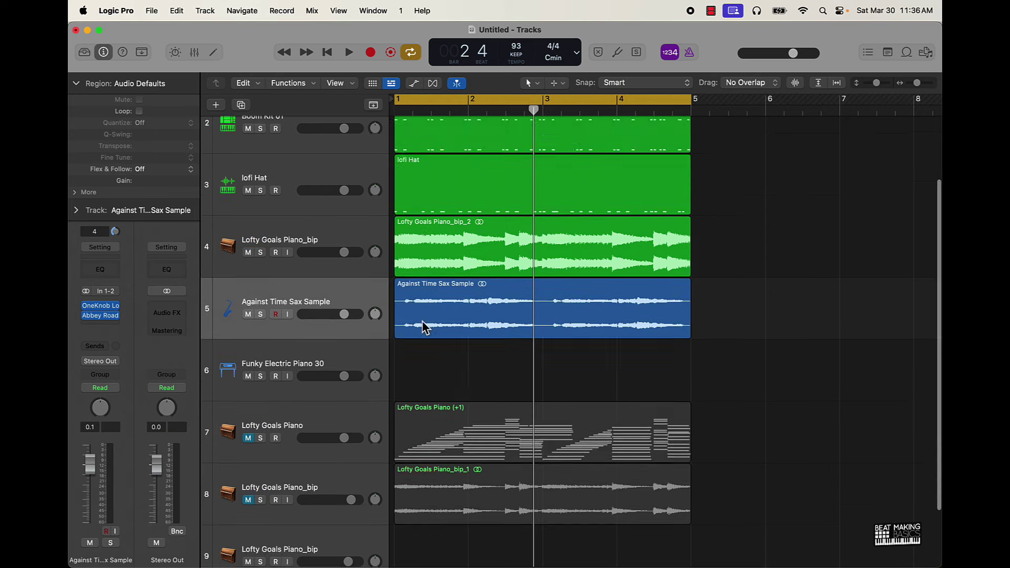
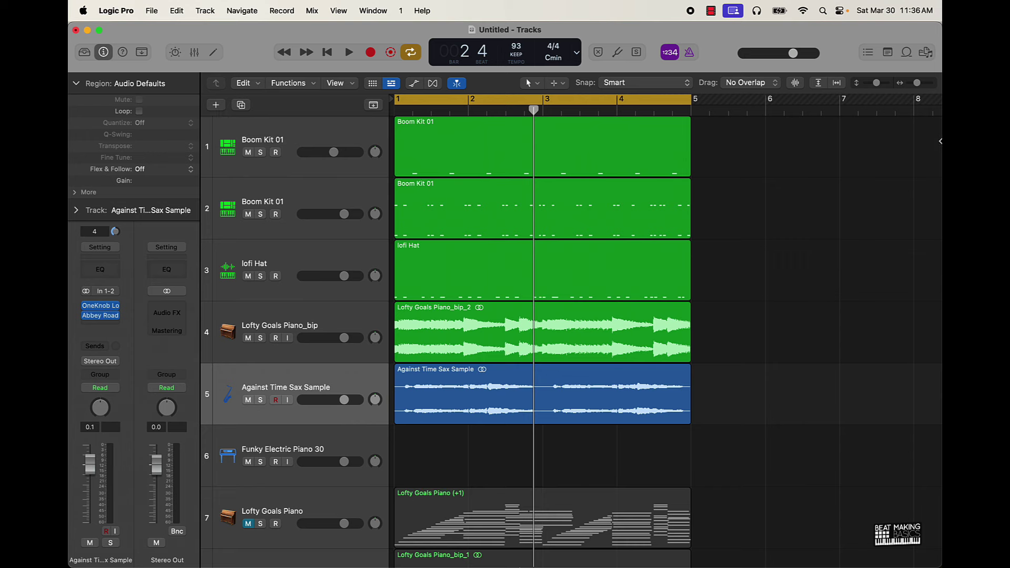
left_click(906, 53)
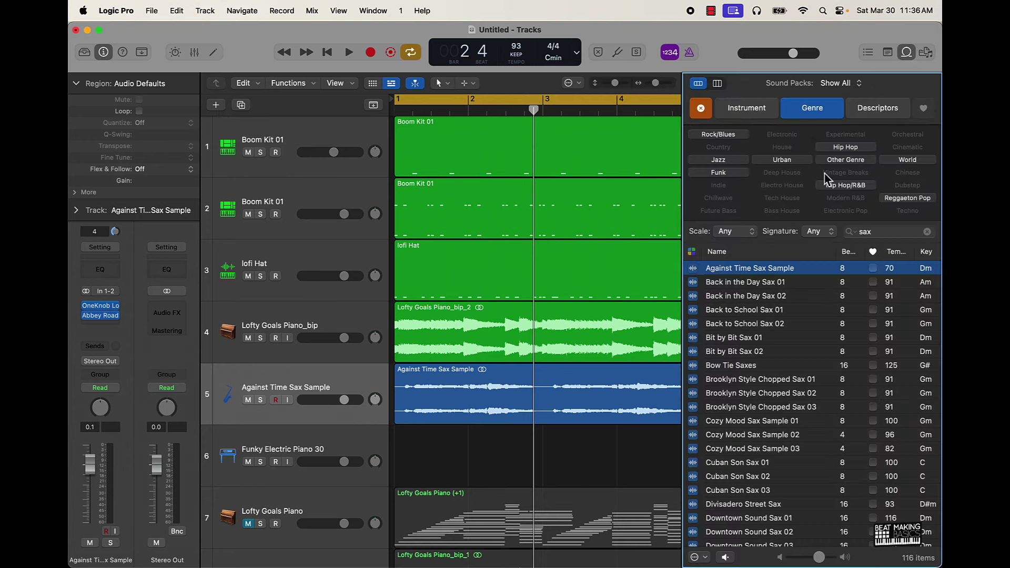
left_click(890, 235)
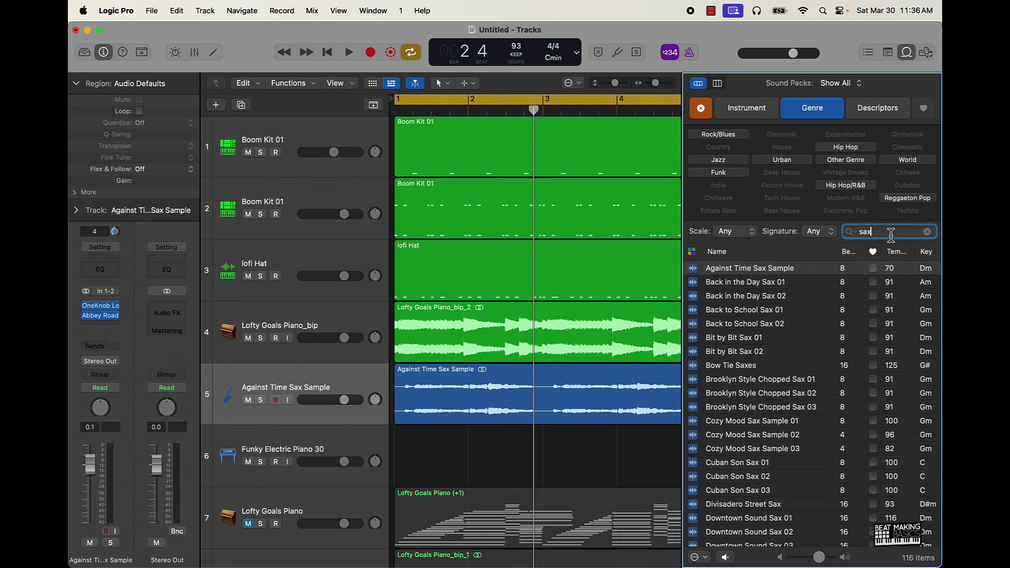
type("bds")
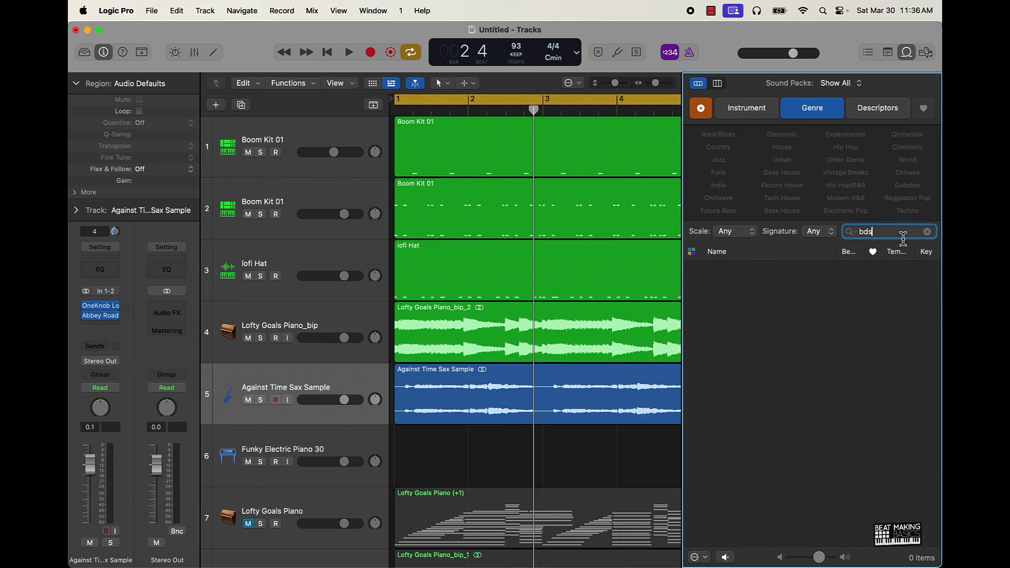
type("ass")
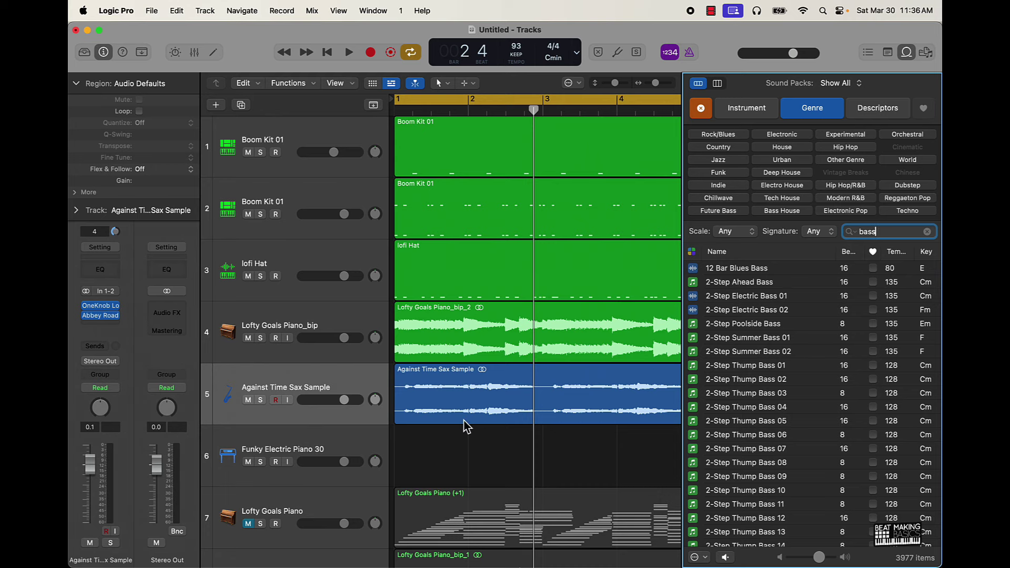
Step: Audition 12 Bar Blues Bass and the two 2-Step Electric Bass loops in the bass results
scroll(466, 426, "down", 5)
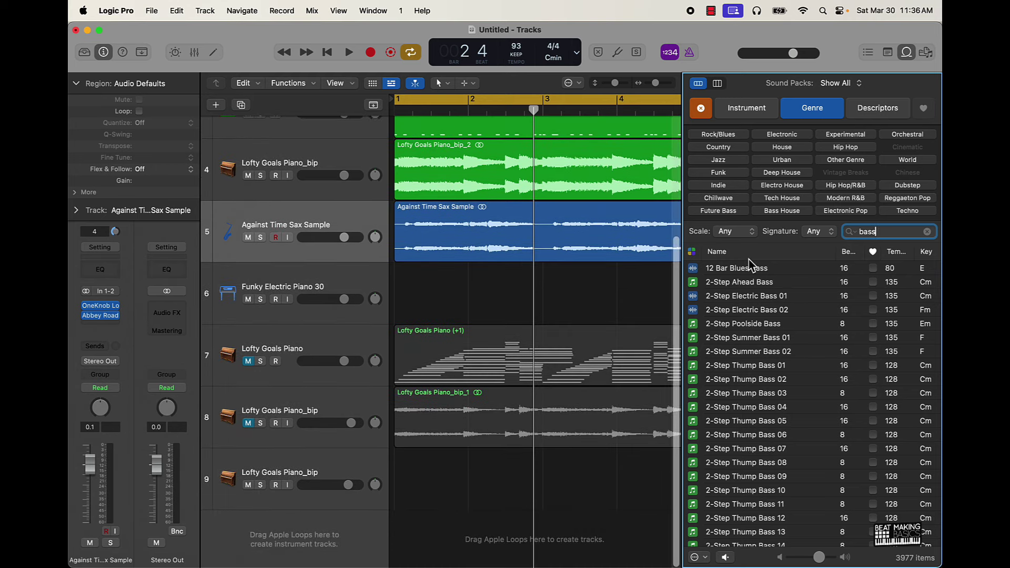
left_click(729, 271)
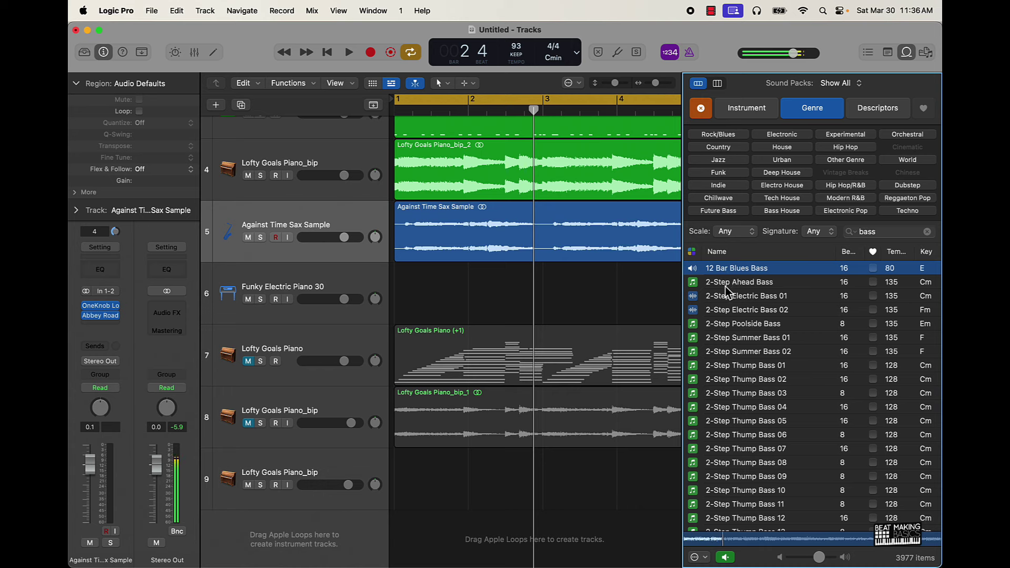
left_click(726, 288)
left_click(727, 295)
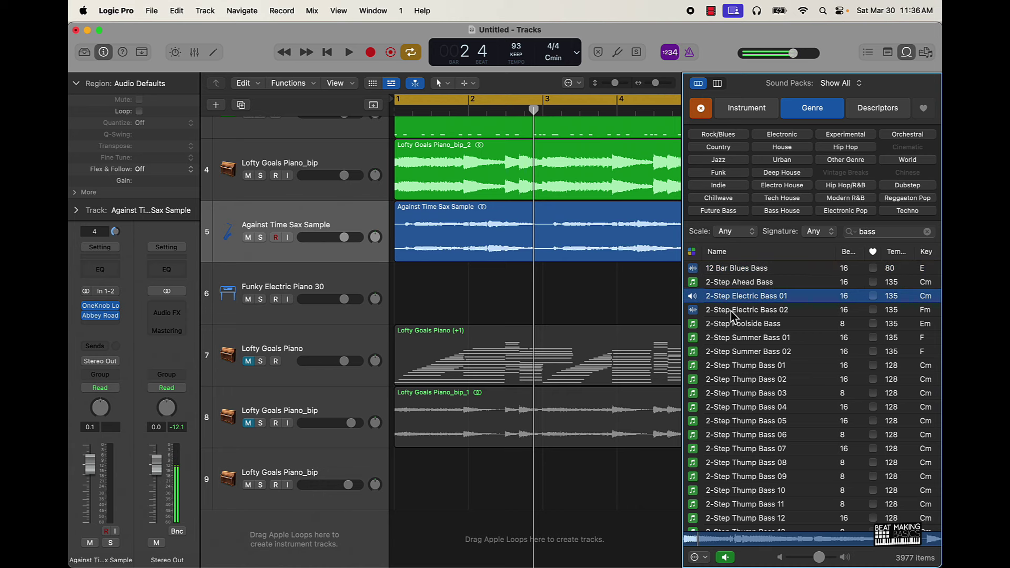
left_click(728, 310)
scroll(728, 315, "down", 15)
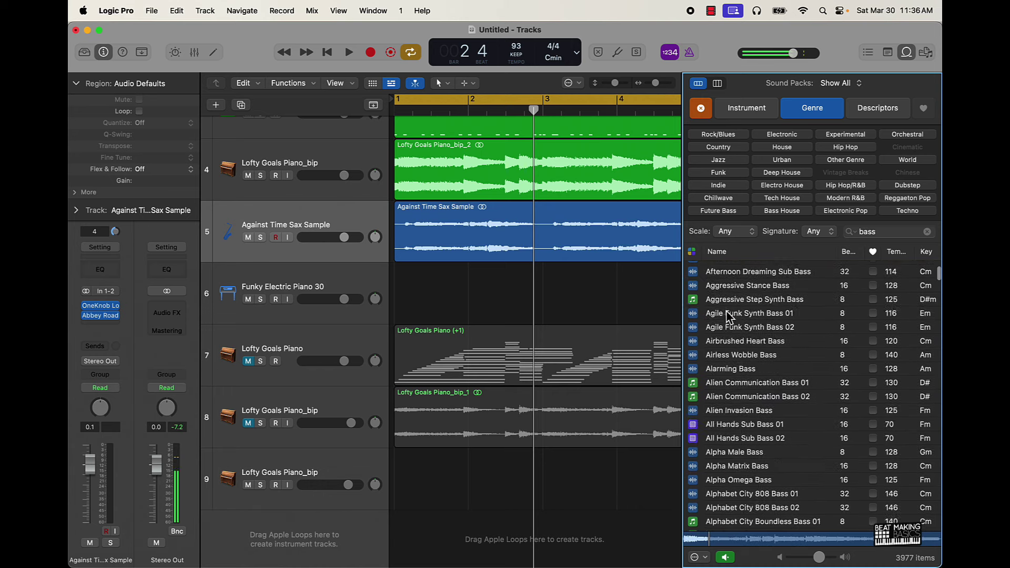
Step: Audition further bass loops, including Alien Invasion, Airbrushed Heart, Agile Funk Synth 02 and Aggressive Stance, and stop the preview
left_click(731, 324)
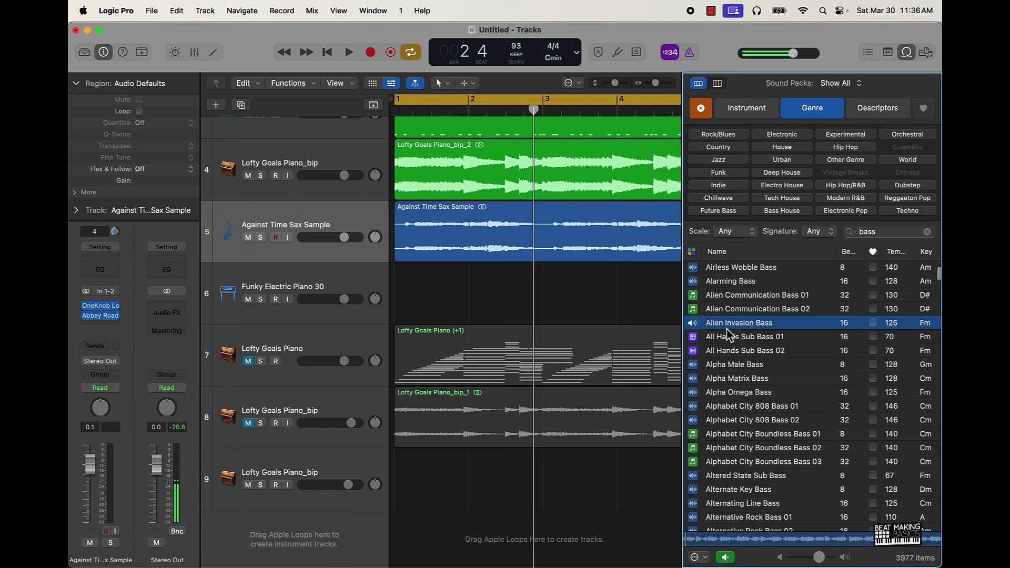
left_click(735, 284)
scroll(734, 284, "up", 5)
left_click(742, 356)
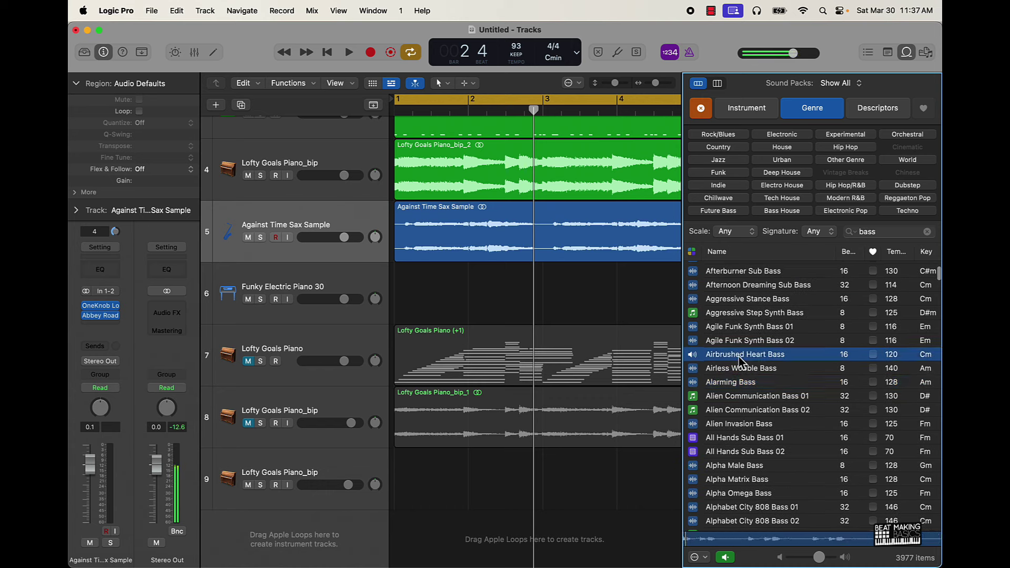
left_click(744, 369)
left_click(746, 355)
left_click(747, 342)
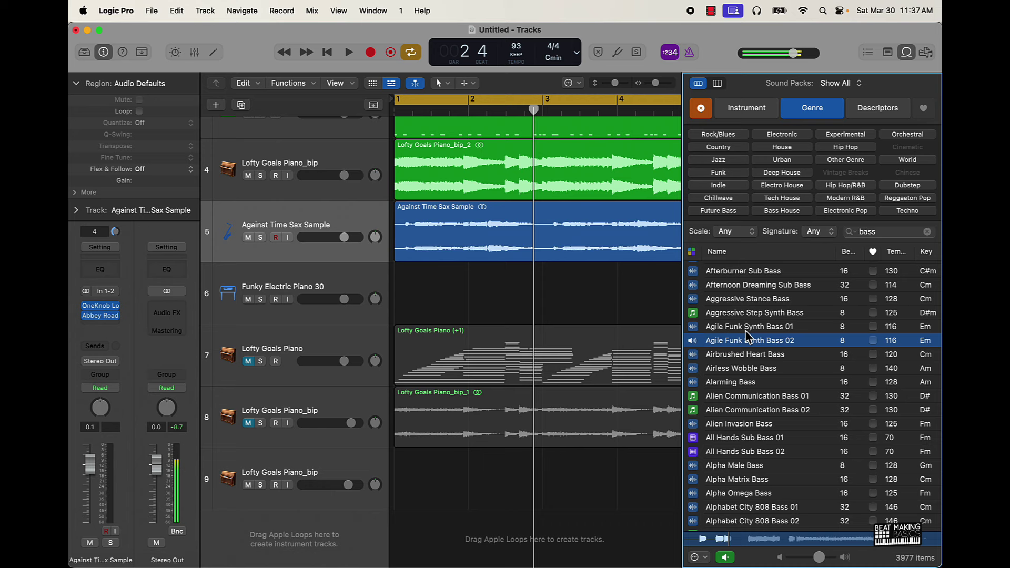
left_click(745, 358)
left_click(751, 300)
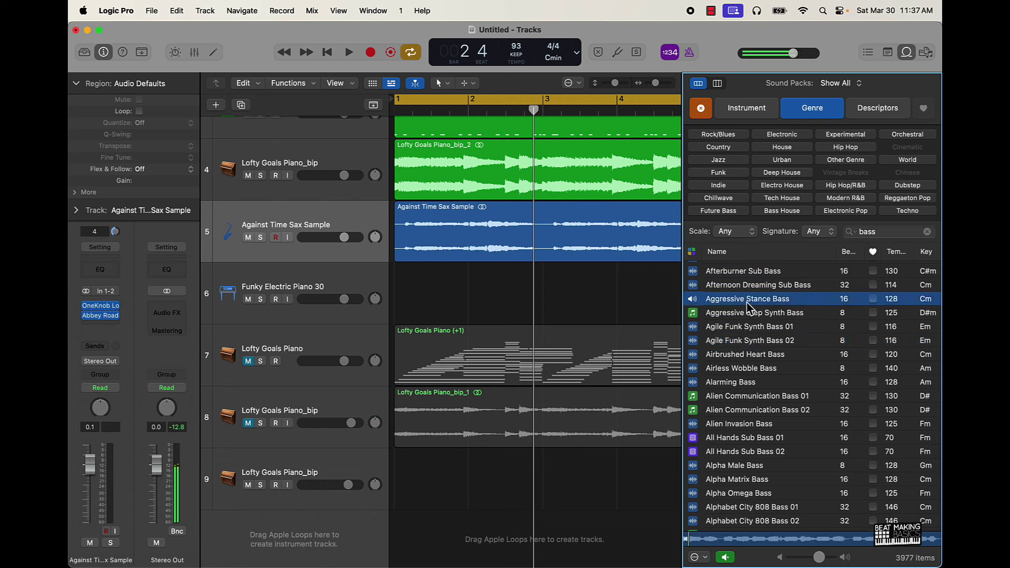
scroll(746, 318, "up", 5)
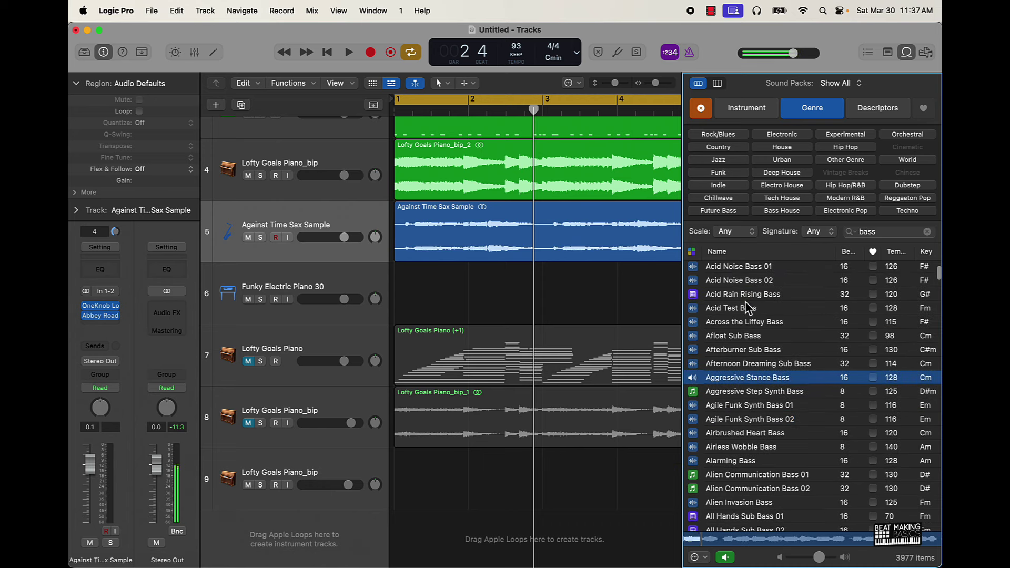
left_click(742, 377)
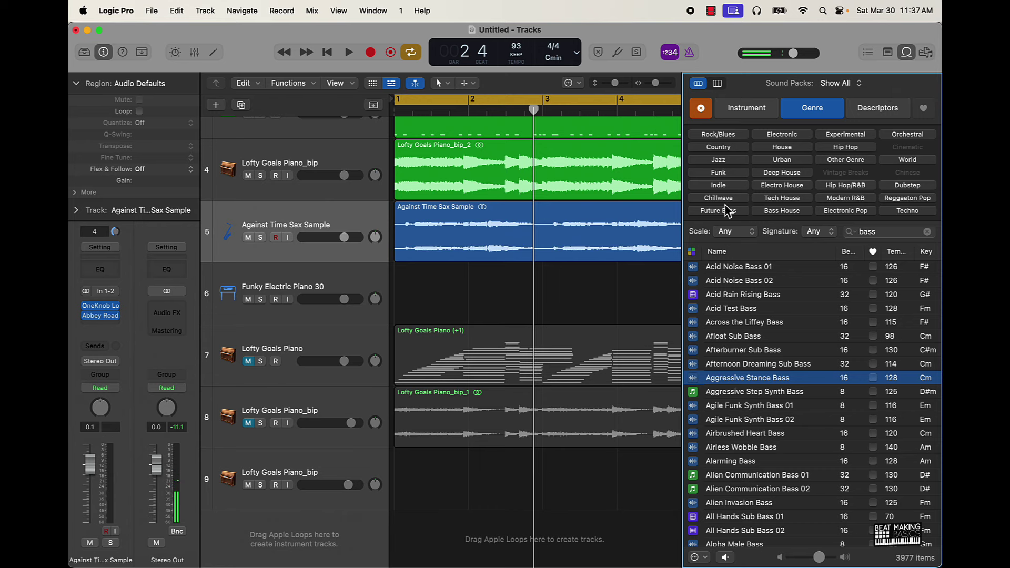
Step: Filter the bass loops to the Jazz genre, preview Upright Funk Bass 02 and compare it with the beat
left_click(725, 160)
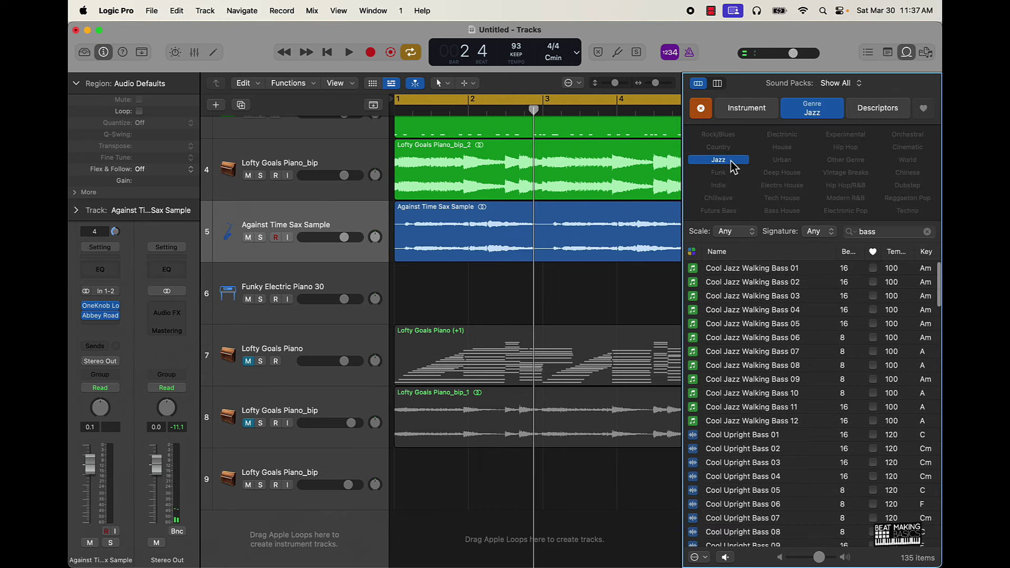
scroll(773, 445, "down", 10)
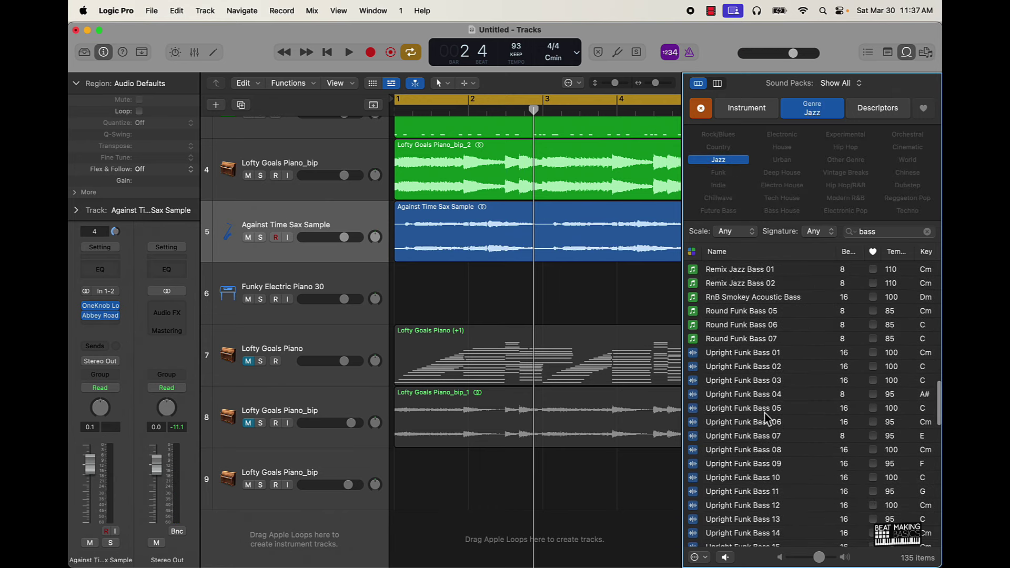
left_click(757, 366)
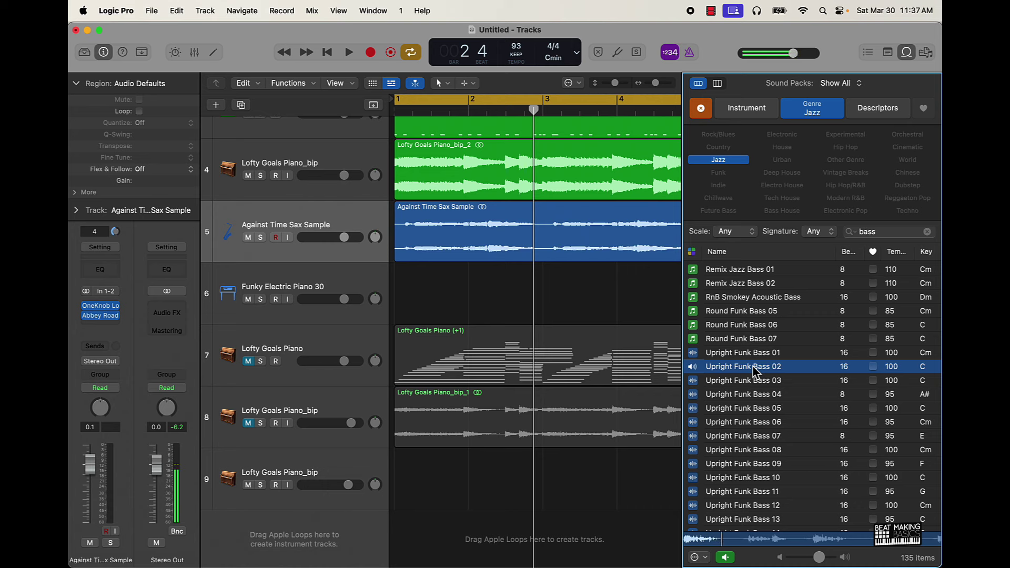
key("space")
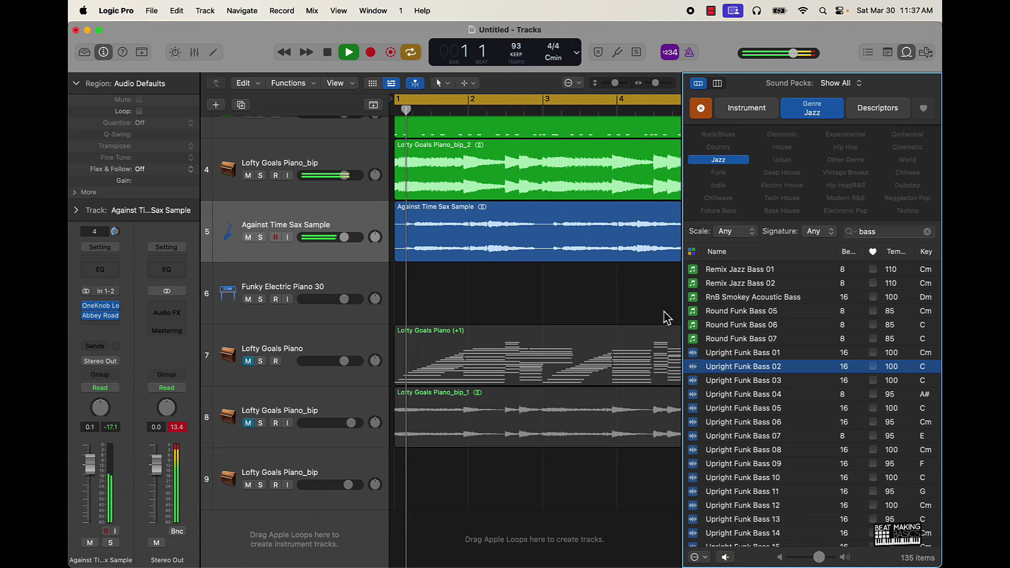
key("space")
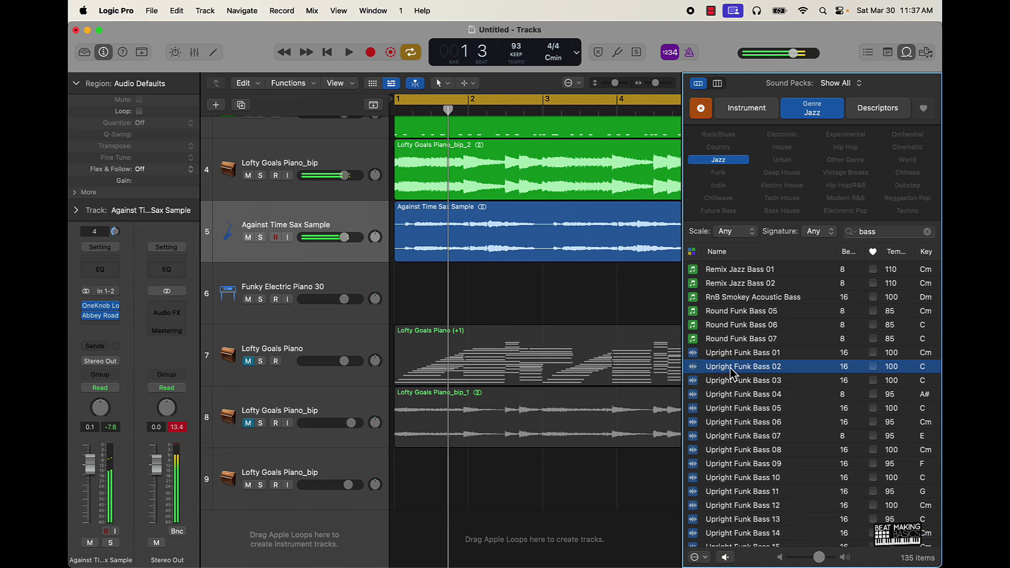
left_click(730, 368)
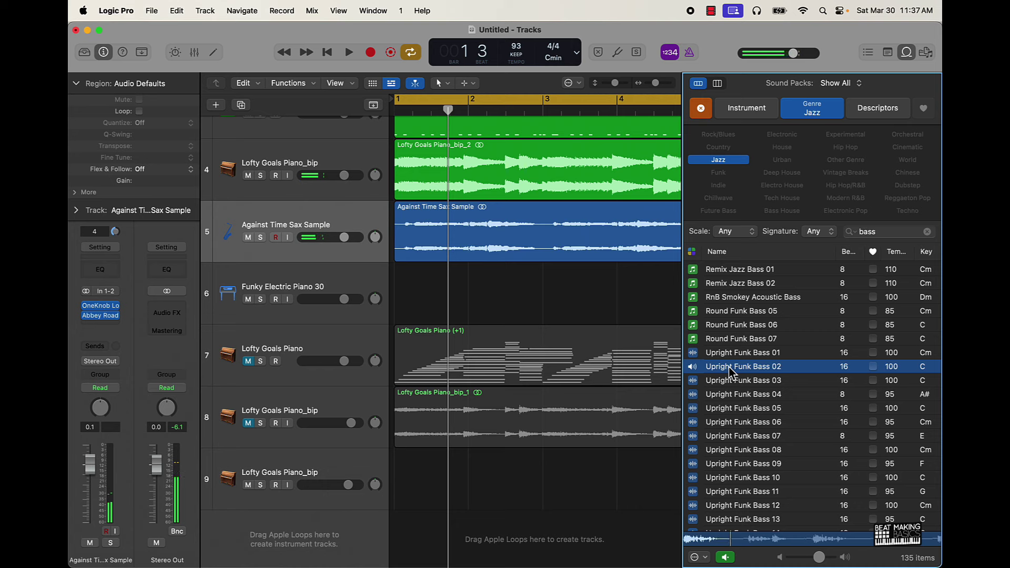
Step: Load Upright Funk Bass 02 into Quick Sampler on a new track below the last piano track and set it to Classic mode
left_click_drag(731, 371, 254, 505)
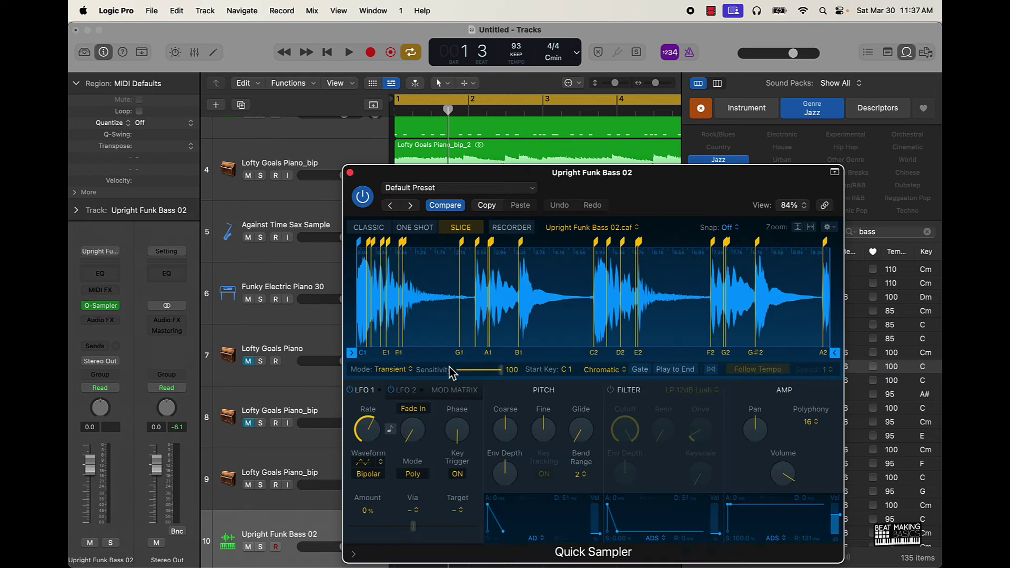
left_click(374, 229)
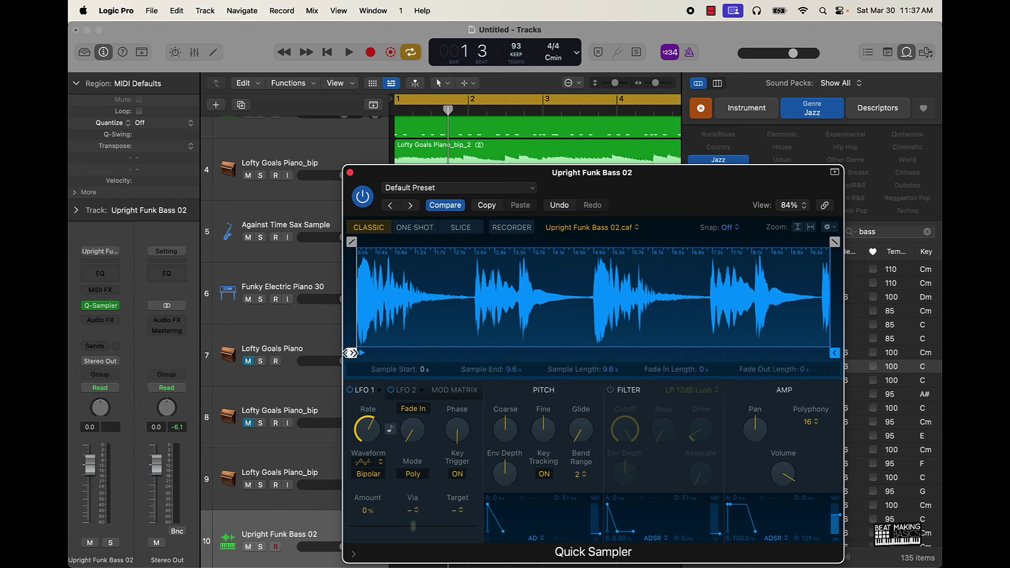
Step: Set the bass sample's start to 3.358 s at a note attack and check that point in the enlarged waveform
left_click_drag(352, 353, 523, 340)
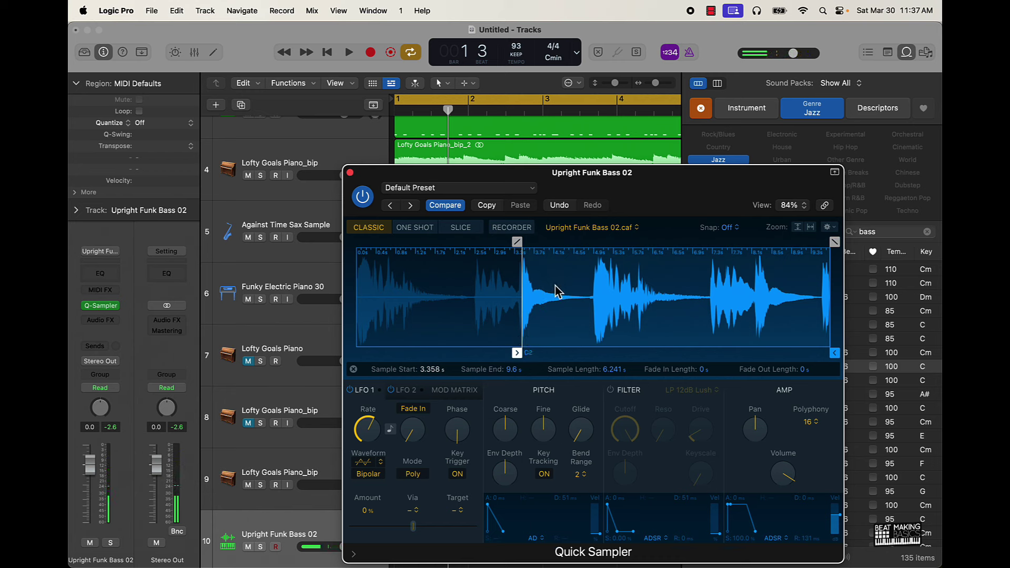
scroll(556, 290, "up", 10)
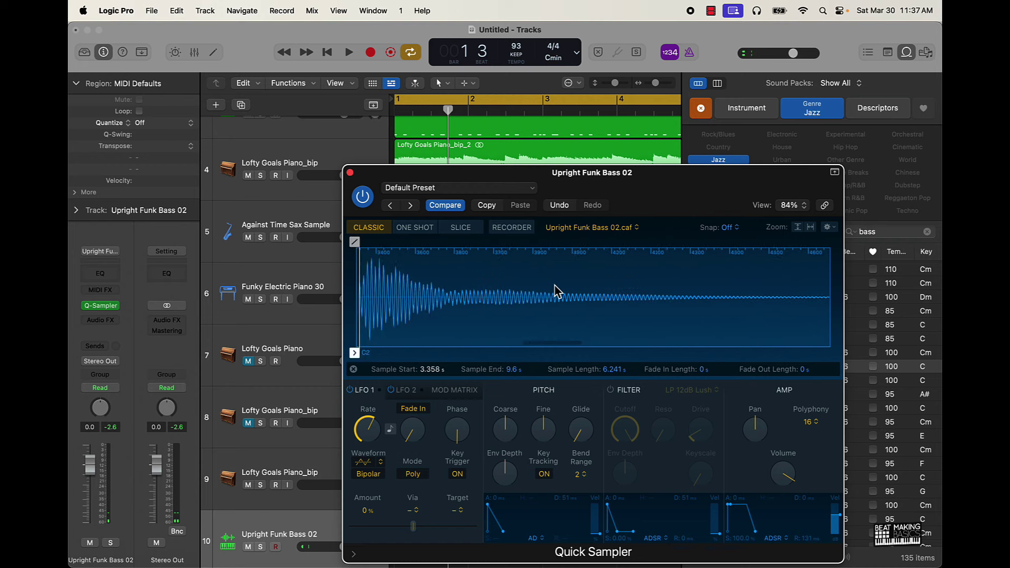
scroll(556, 290, "left", 5)
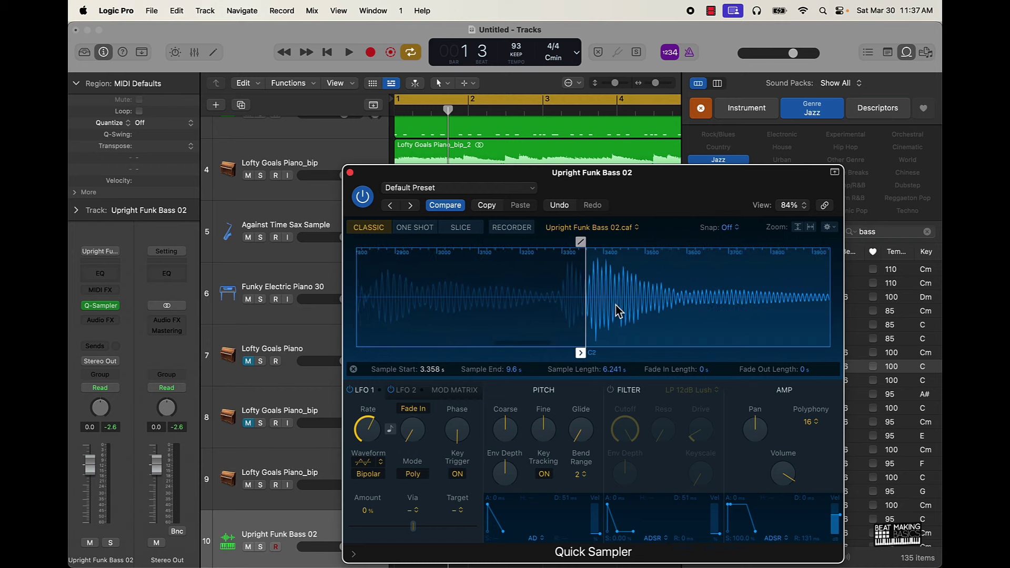
scroll(617, 310, "up", 5)
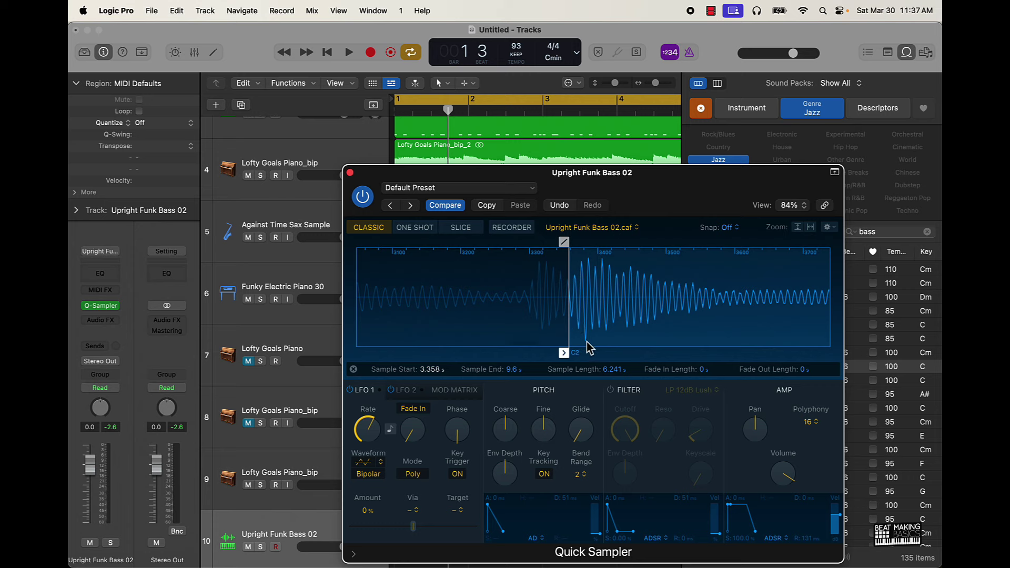
scroll(581, 278, "down", 10)
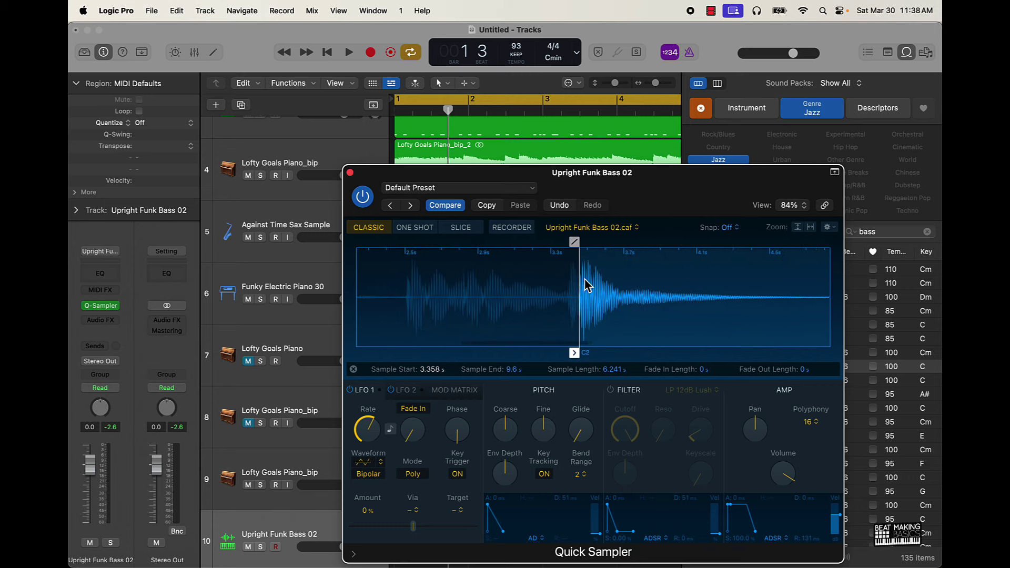
scroll(629, 290, "down", 5)
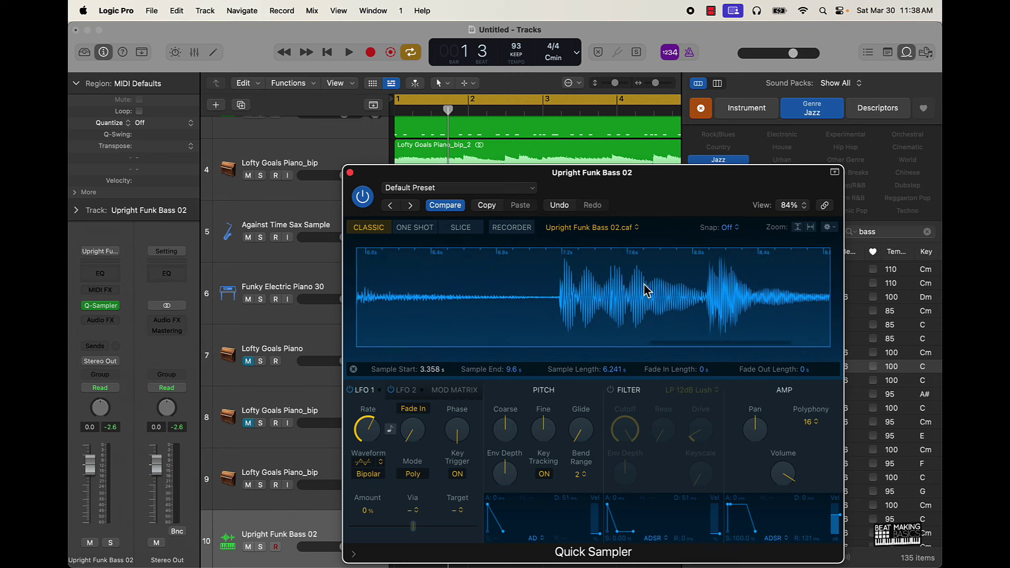
scroll(646, 291, "down", 3)
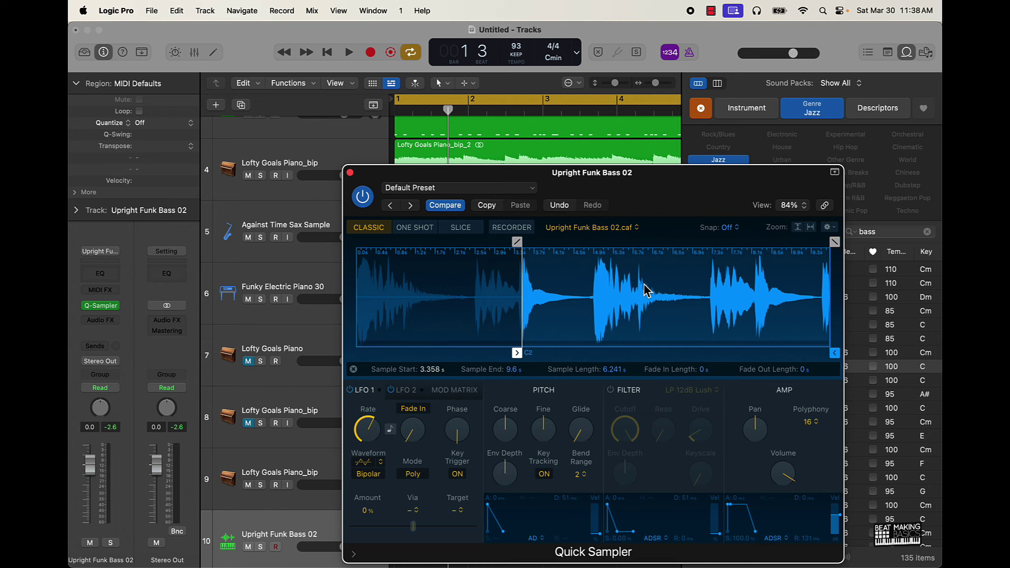
Step: Set the bass sample's end to 4.79 s with a 0.151 s fade-out and close the Quick Sampler window
left_click_drag(834, 352, 593, 374)
mouse_move(596, 242)
left_mouse_down()
mouse_move(569, 242)
mouse_move(589, 243)
left_mouse_up()
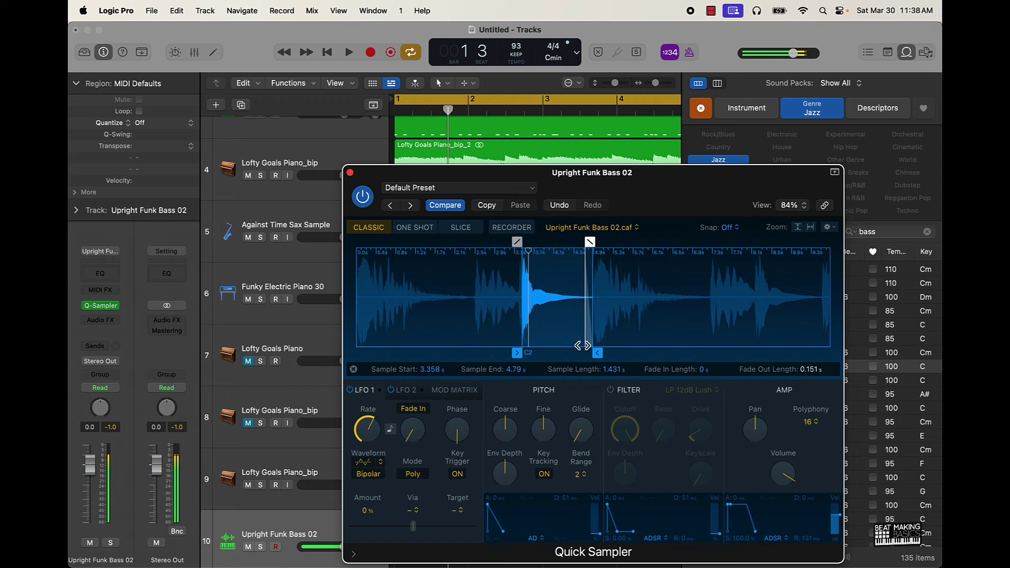
left_click(350, 172)
Step: Hide the loop browser and show the on-screen piano keyboard for the Upright Funk Bass 02 track
left_click(905, 53)
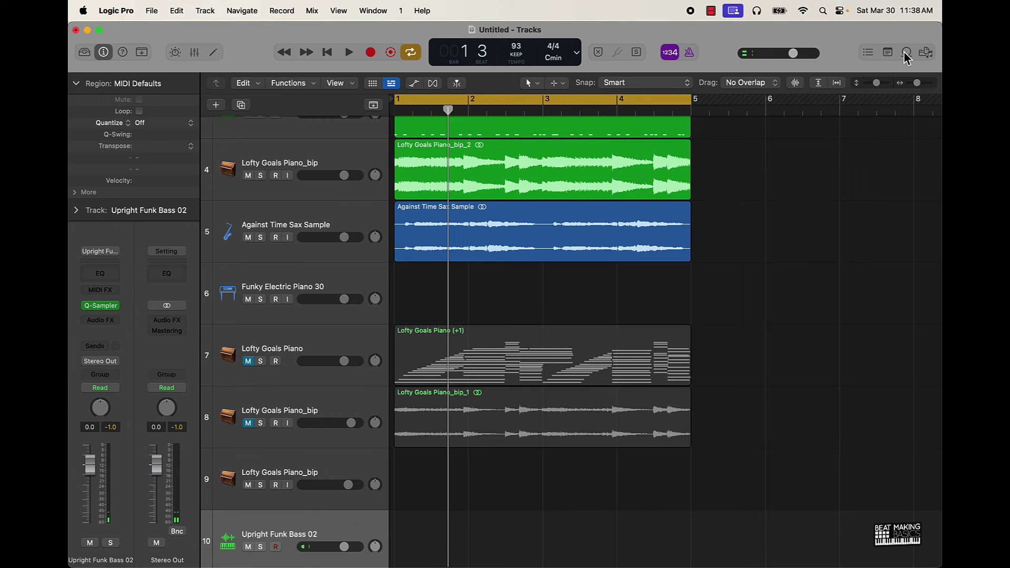
key("super+k")
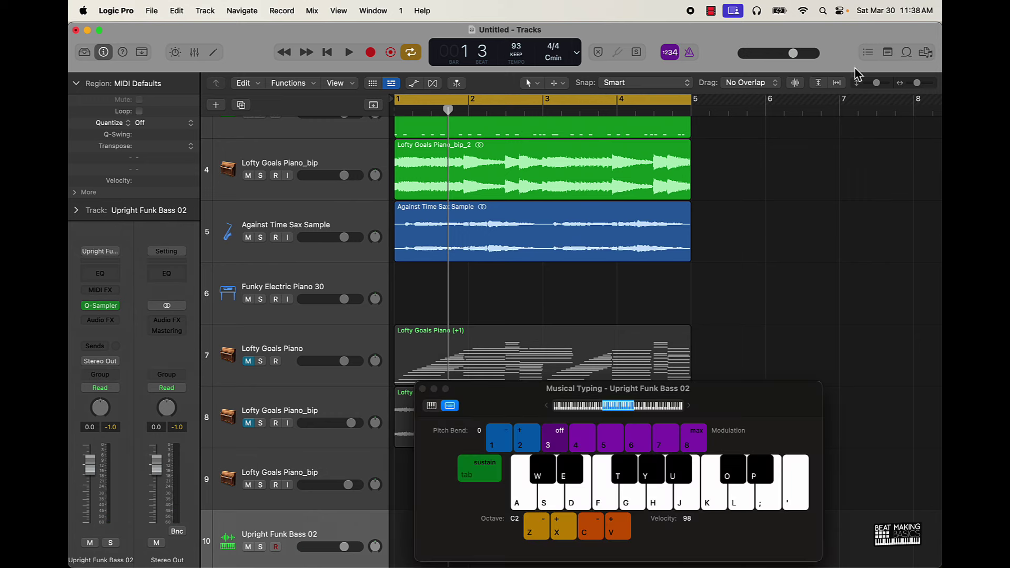
left_click(436, 406)
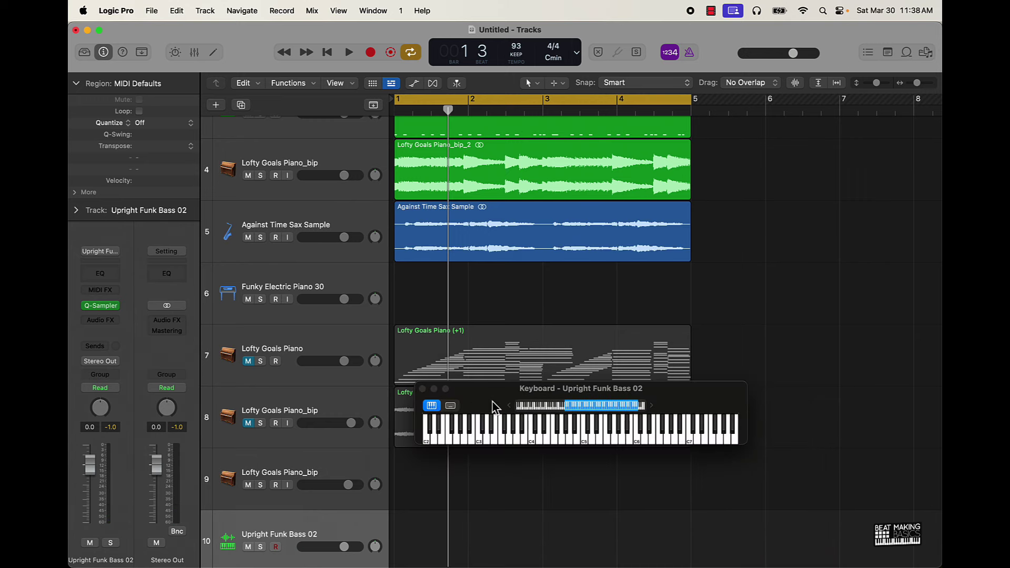
Step: Move the on-screen keyboard clear of the regions and shift it to lower octaves to audition the bass sample
left_click_drag(505, 406, 476, 483)
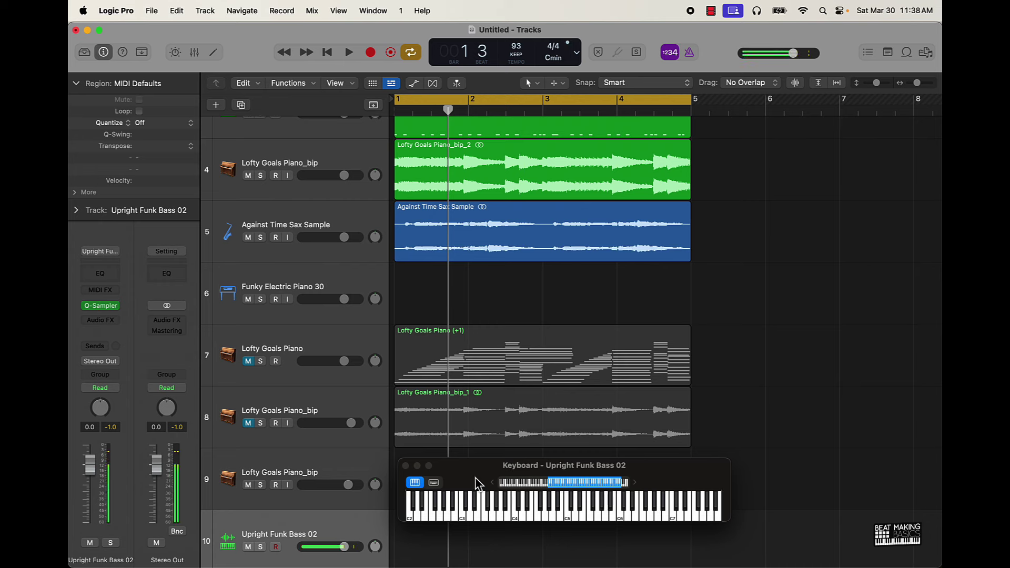
scroll(492, 513, "left", 5)
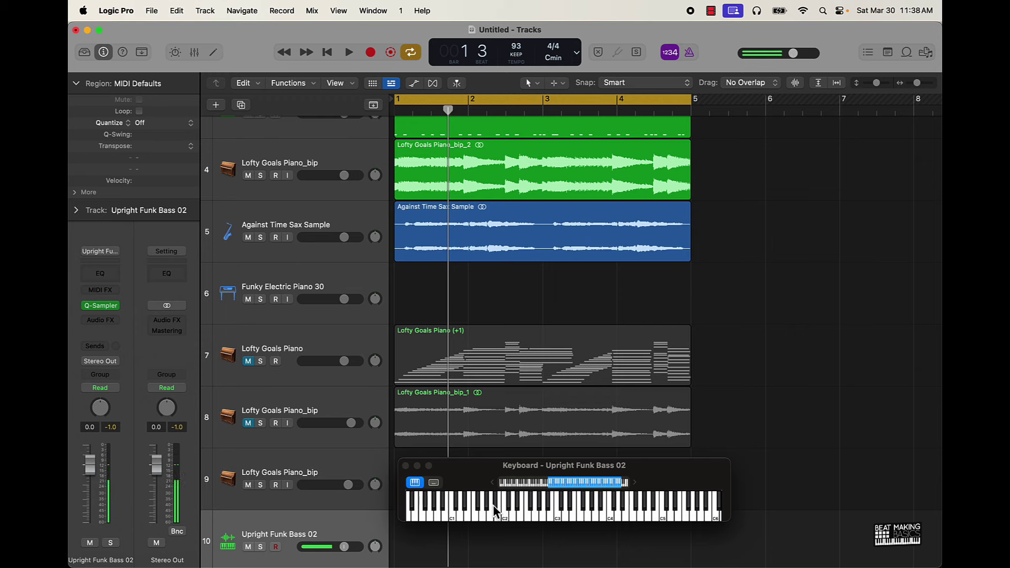
Step: In the mixer, lower all channel faders from Boom Kit 01 through the last piano together, bringing Inst 3 to -14.0 dB
left_click(195, 53)
left_click_drag(461, 482, 617, 256)
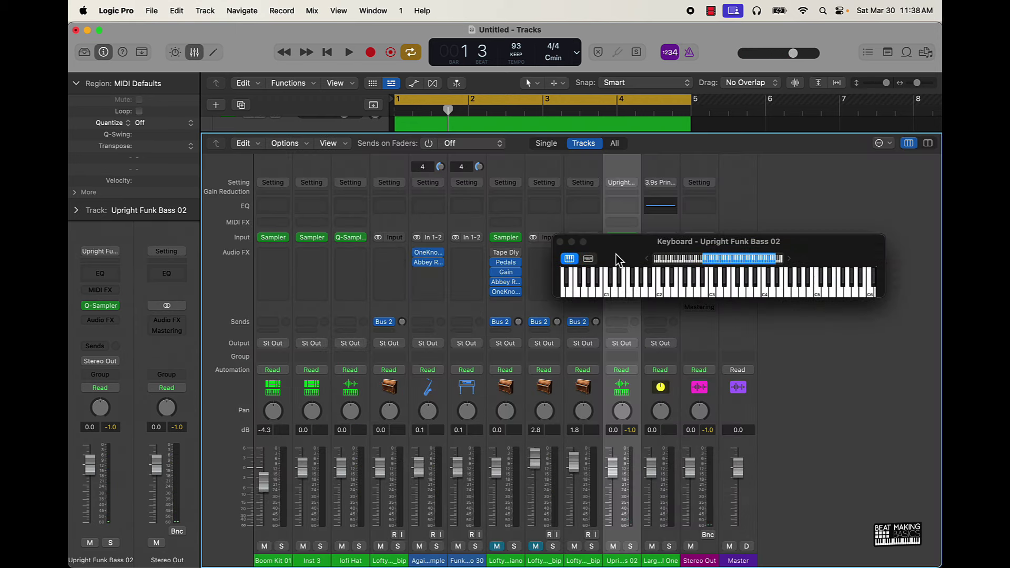
left_click(587, 534)
left_click(524, 221)
left_click_drag(578, 538, 239, 505)
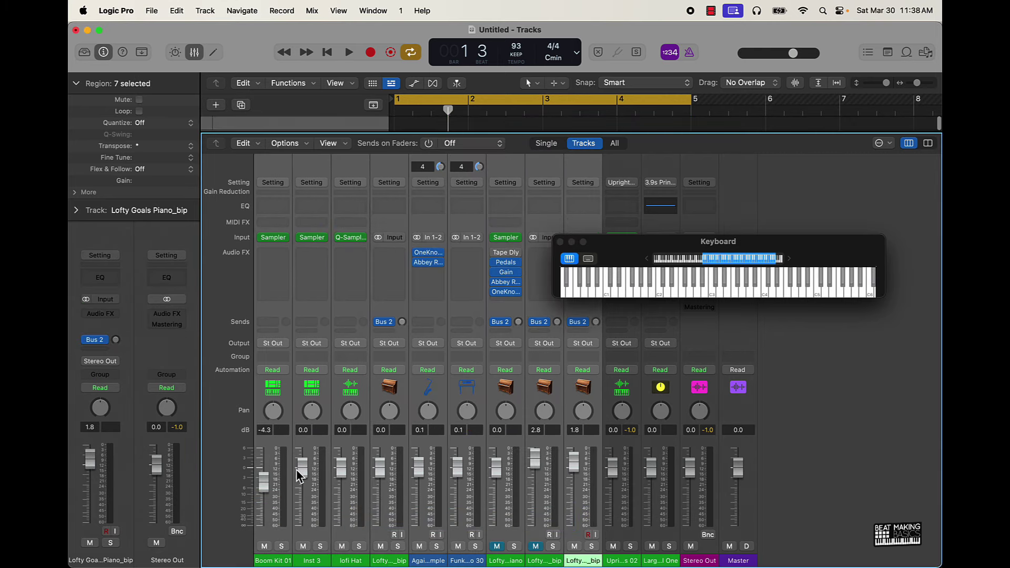
left_click_drag(300, 470, 309, 520)
Step: Play the loop at the lowered levels, reselect the Upright Funk Bass 02 channel and close the mixer
key("space")
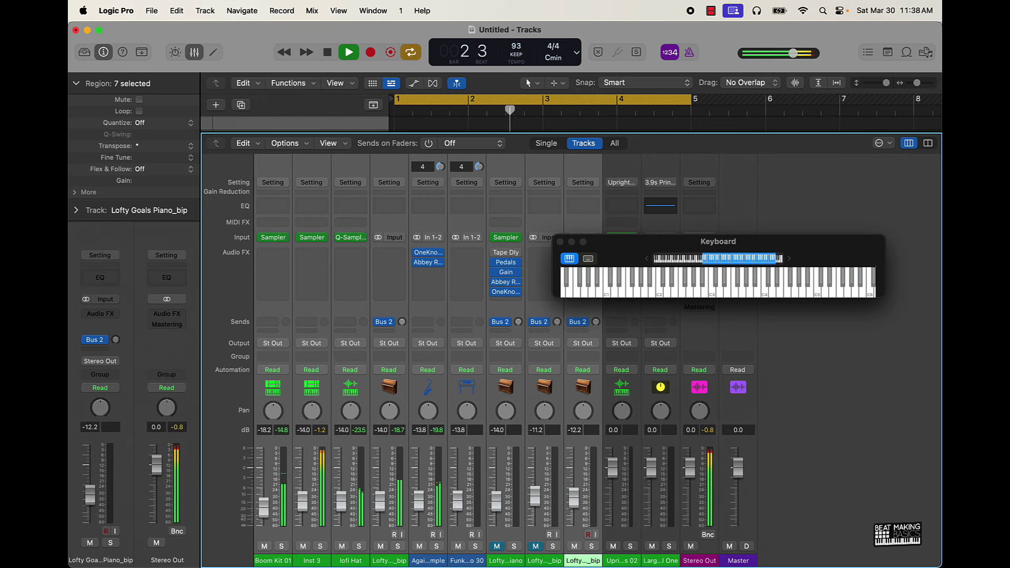
key("space")
left_click(622, 530)
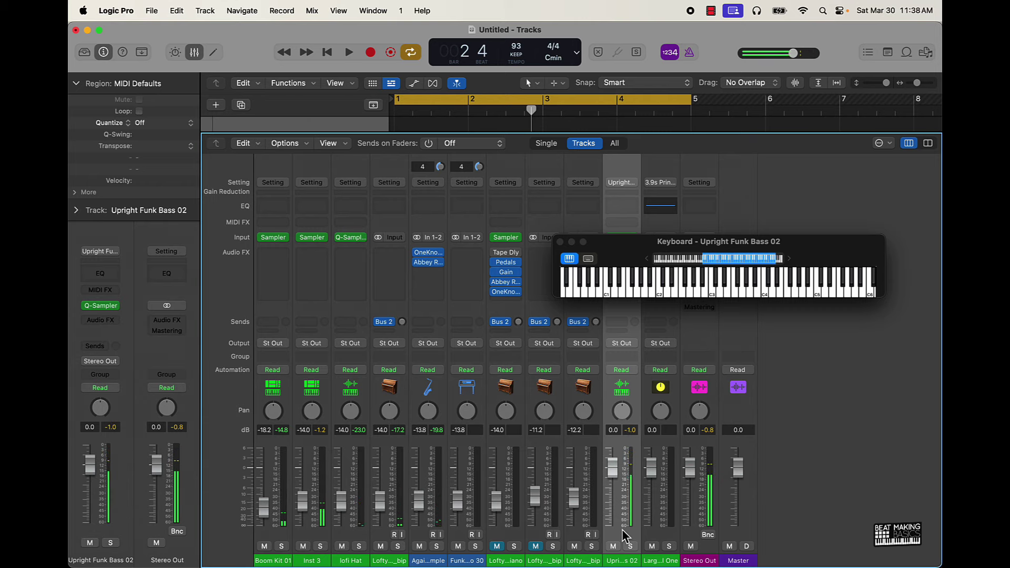
left_click(194, 51)
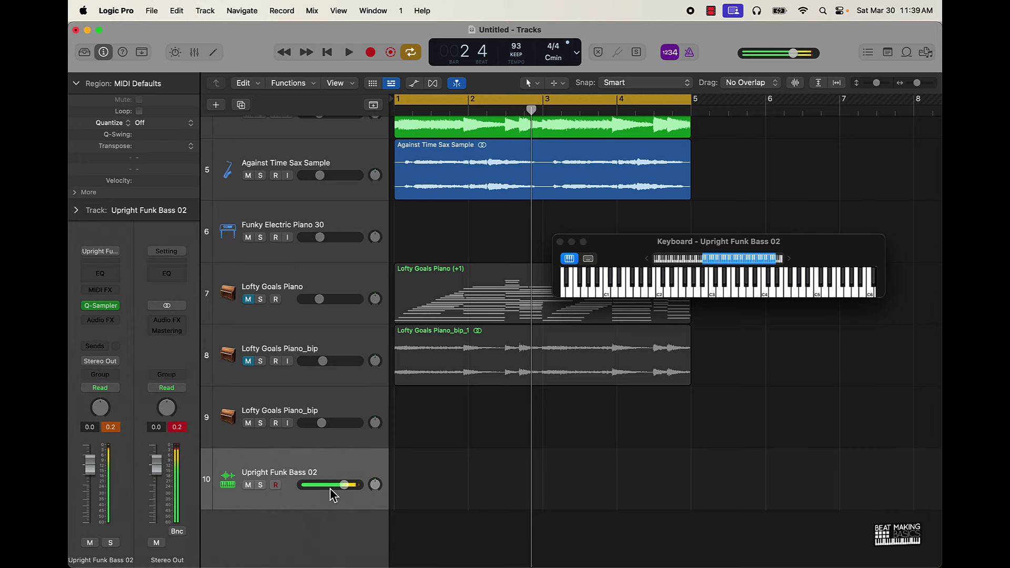
Step: Play the loop and audition low bass notes over it with the on-screen keyboard, then stop playback
scroll(432, 192, "up", 3)
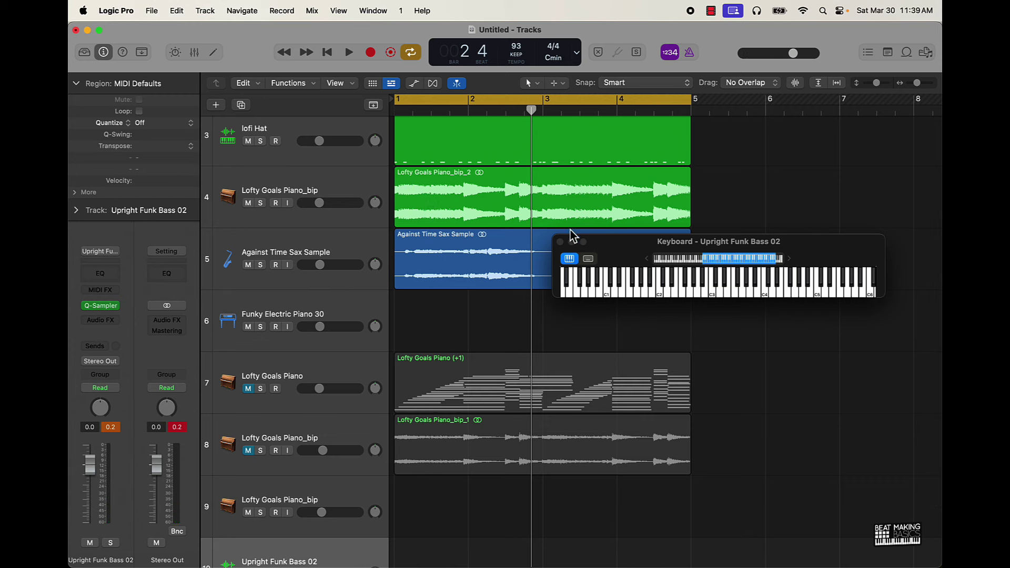
scroll(624, 275, "left", 2)
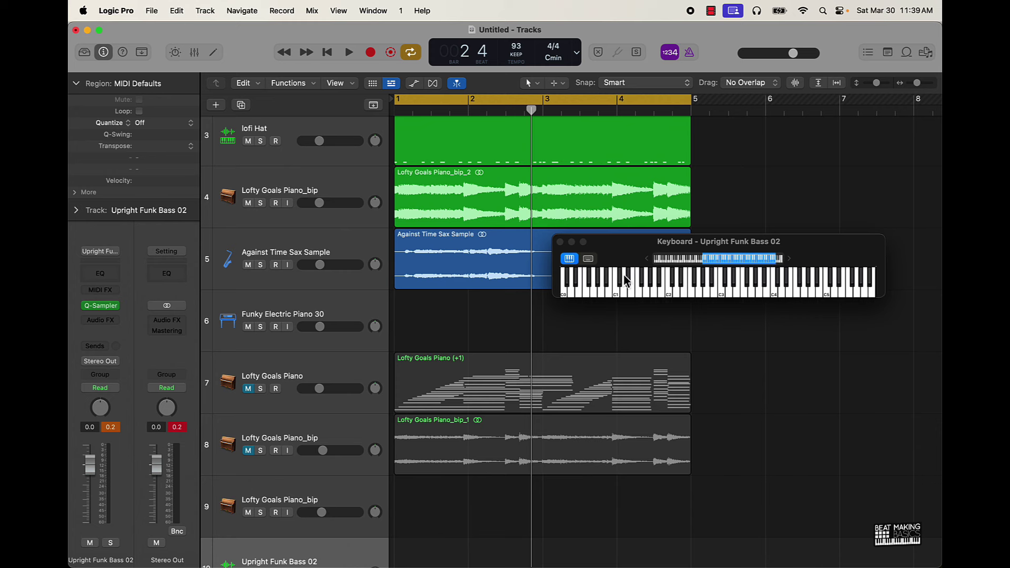
left_click(623, 278)
key("space")
left_click(624, 278)
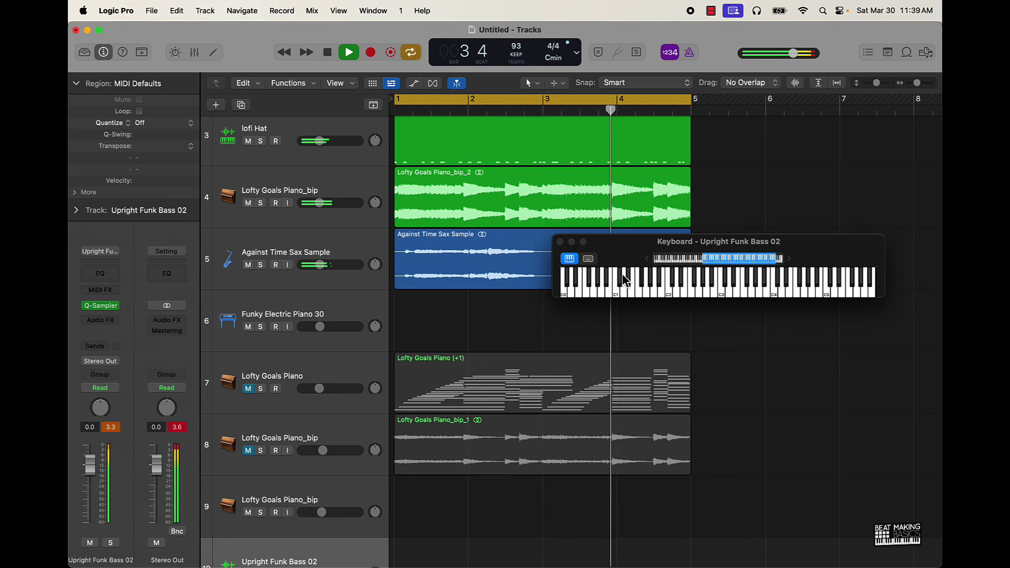
scroll(547, 358, "down", 3)
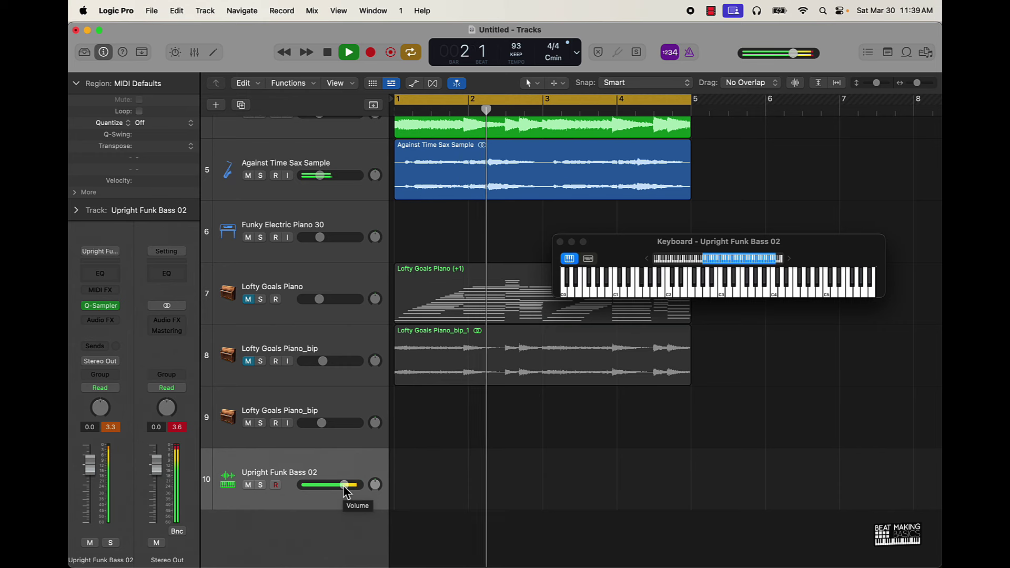
key("space")
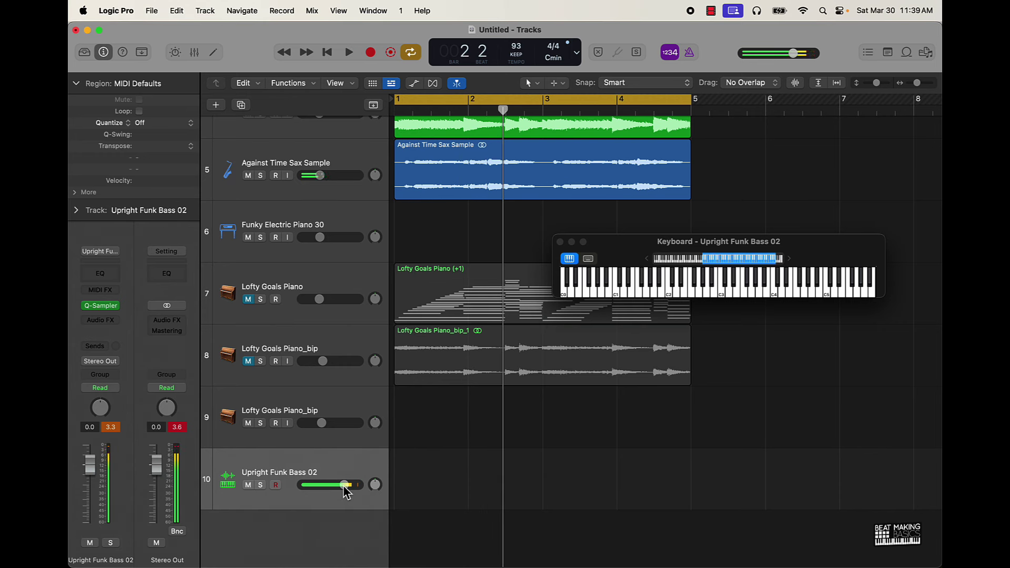
Step: Shift the on-screen keyboard back to the low octaves and audition bass notes above C1 without the loop
scroll(695, 291, "left", 2)
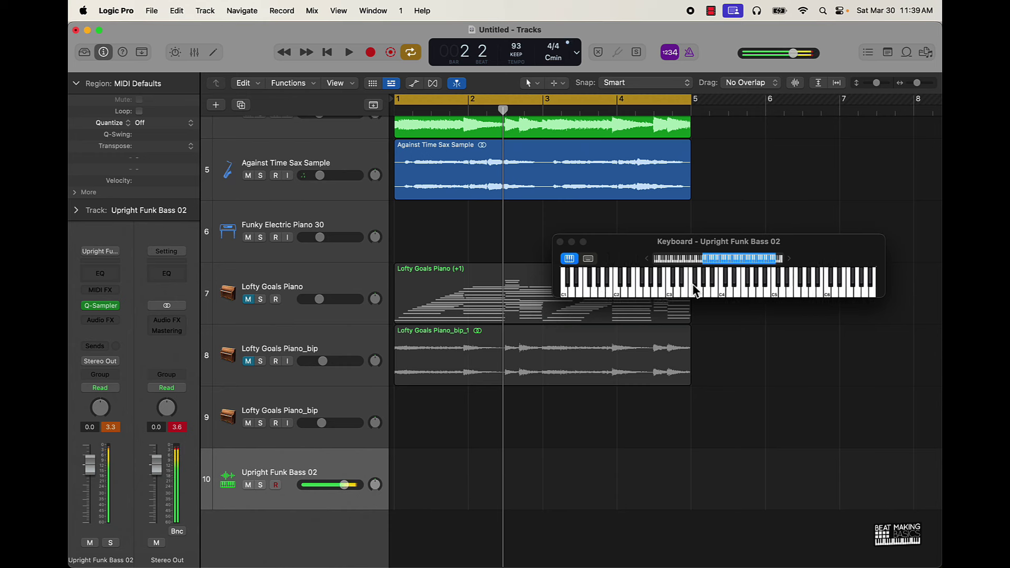
scroll(693, 284, "left", 5)
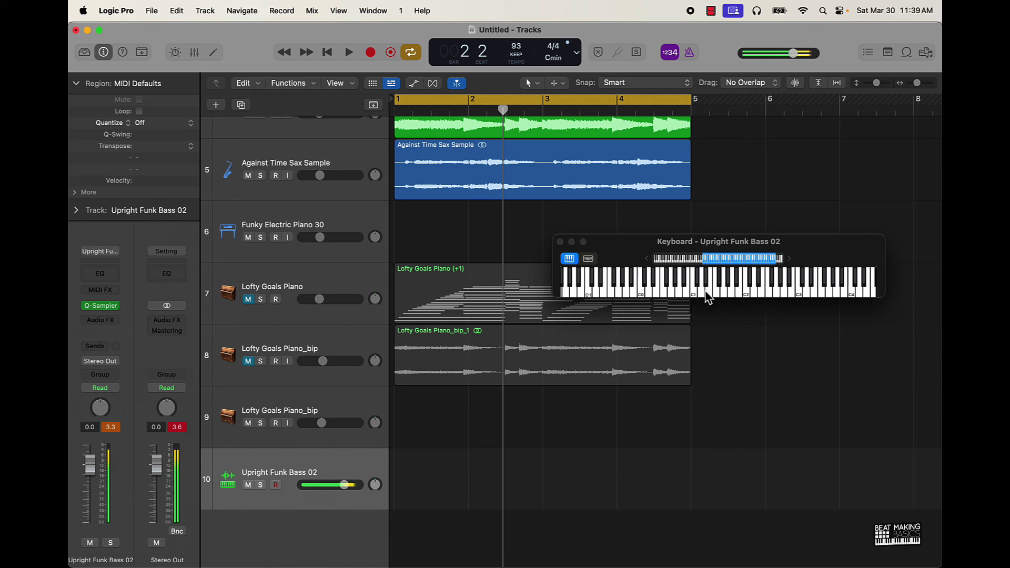
left_click(705, 290)
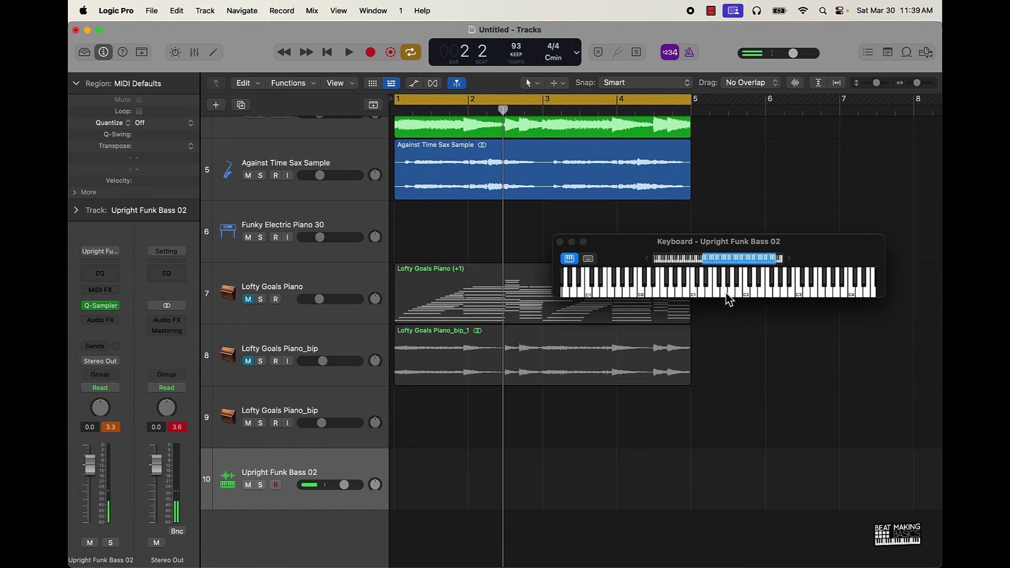
left_click(726, 294)
Step: Insert a mono OneKnob Louder on the Upright Funk Bass 02 track and set its knob to about 3.5
left_click(111, 321)
mouse_move(138, 372)
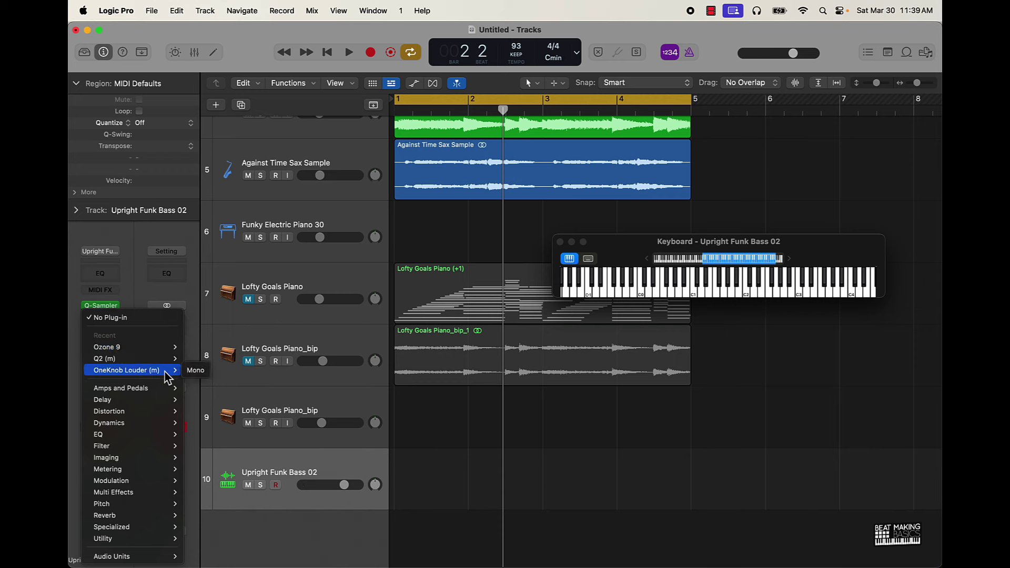
left_click(195, 370)
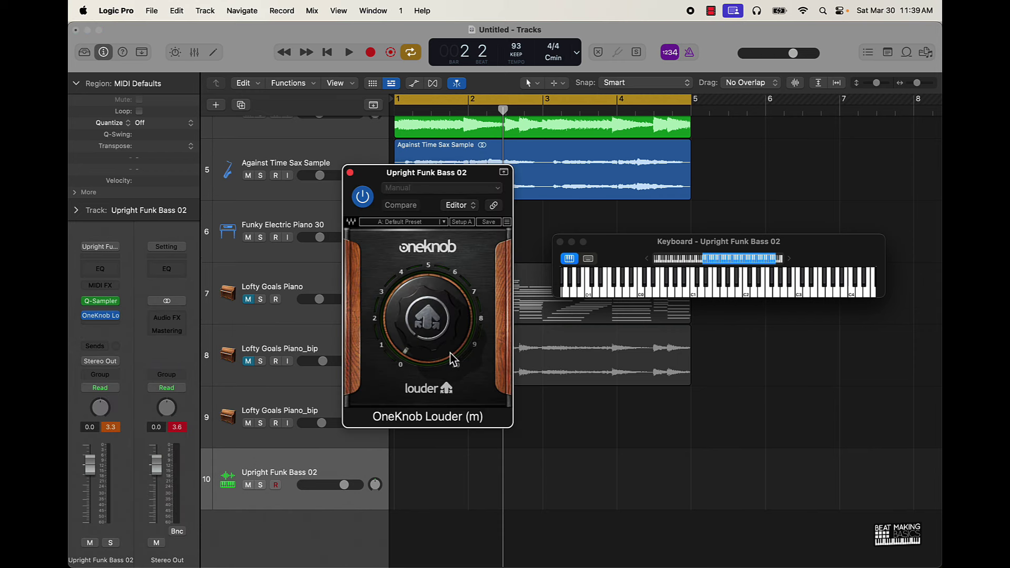
mouse_move(454, 360)
left_mouse_down()
mouse_move(452, 334)
mouse_move(451, 347)
left_mouse_up()
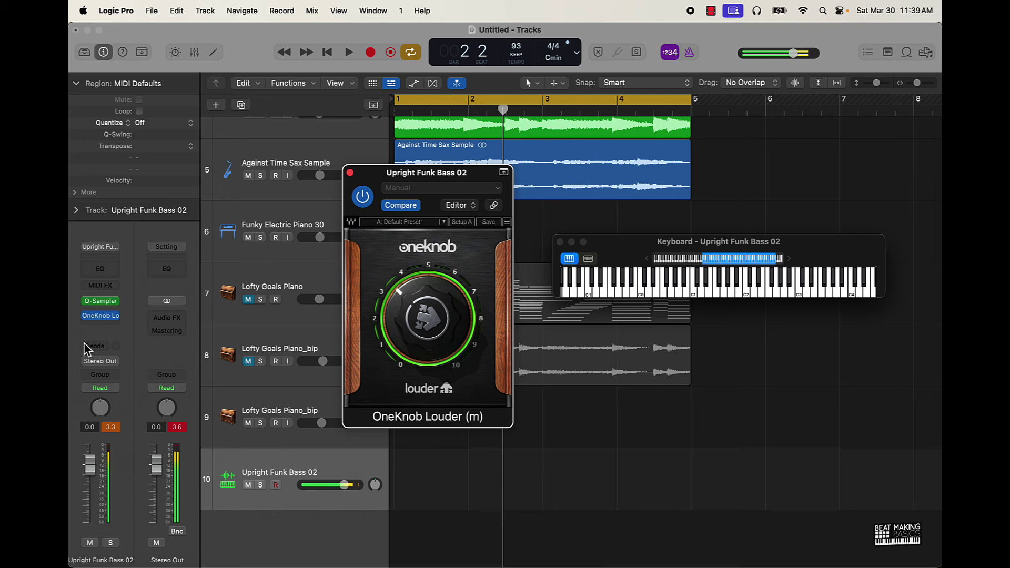
Step: Insert the Waves Abbey Road Saturator after OneKnob Louder on the bass track and load its Bass_DI drive preset
left_click(93, 326)
mouse_move(133, 559)
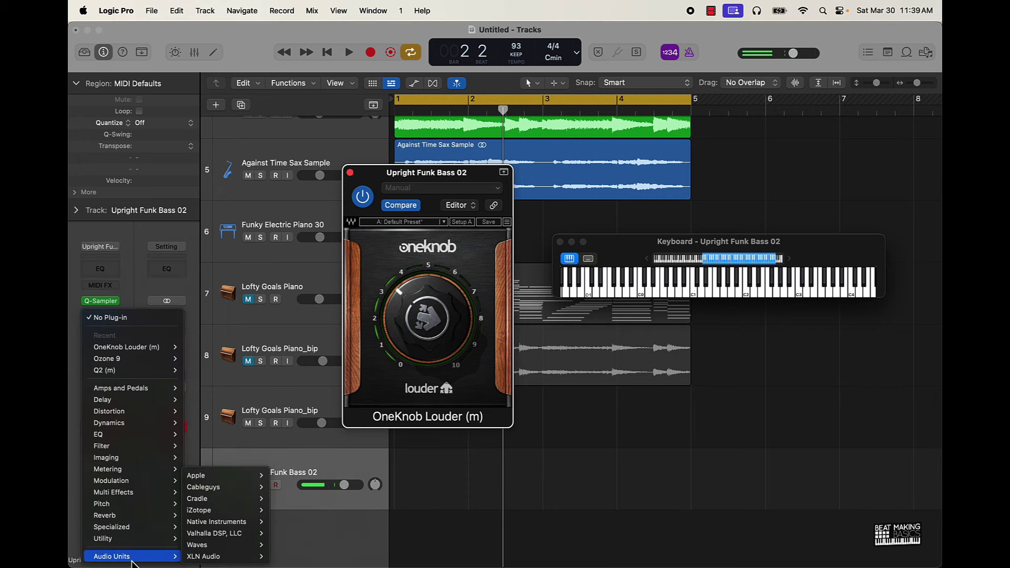
mouse_move(221, 546)
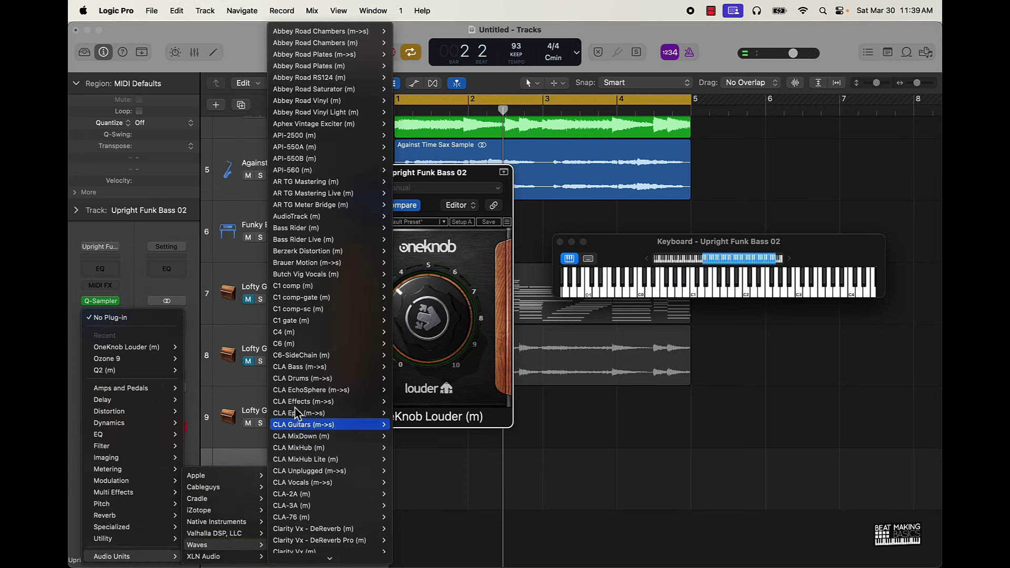
left_click(319, 91)
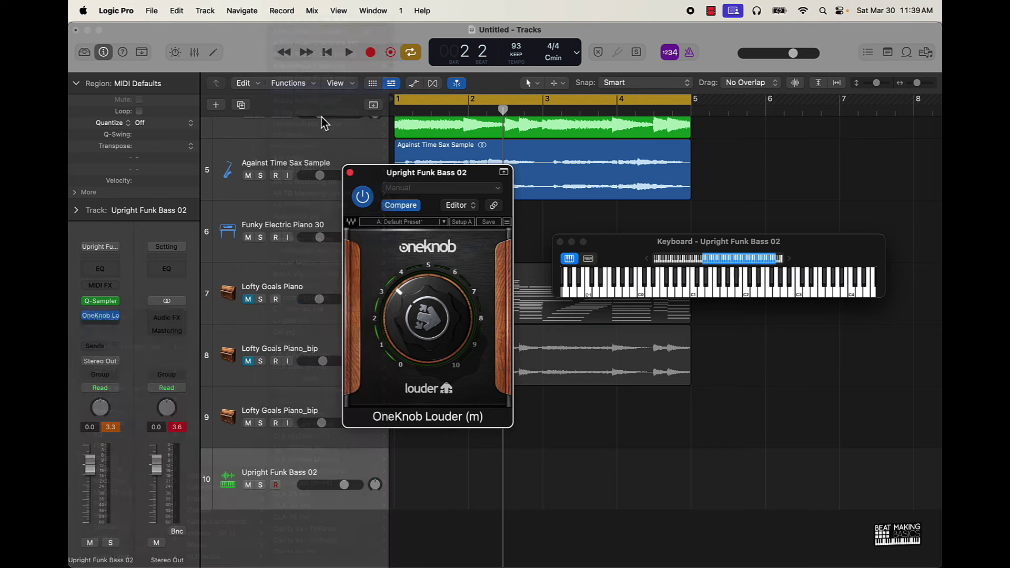
left_click(425, 201)
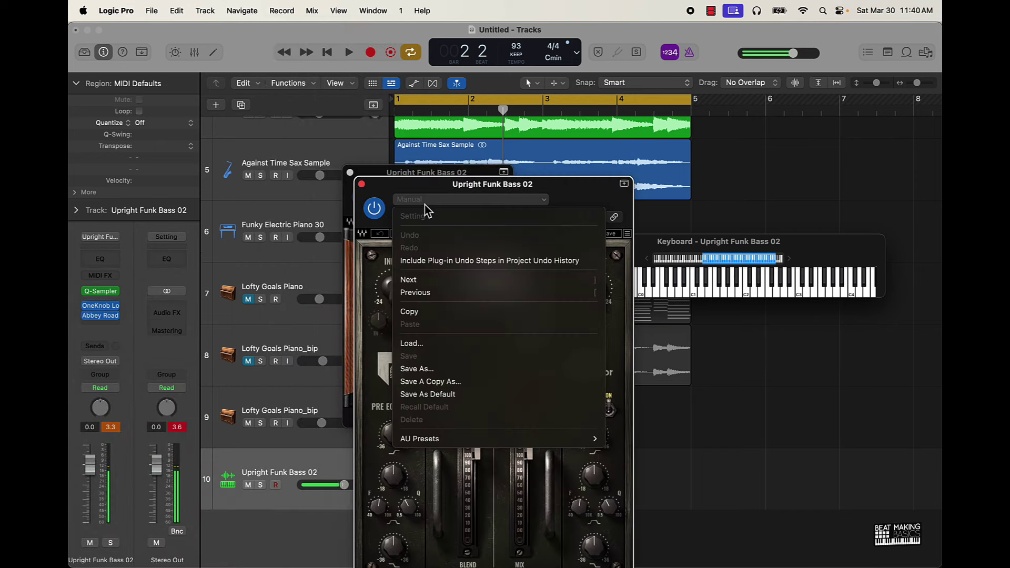
mouse_move(455, 439)
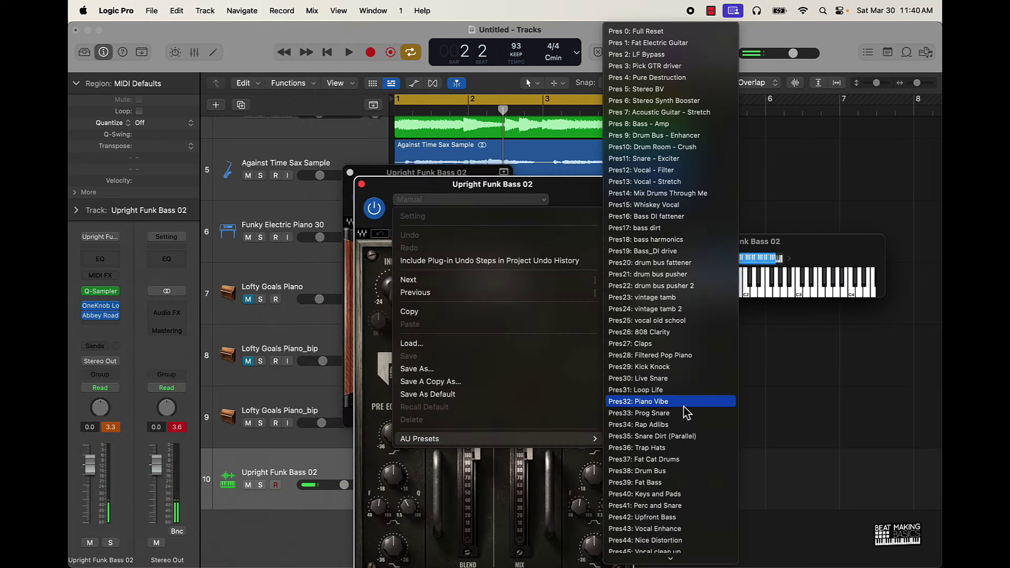
left_click(662, 251)
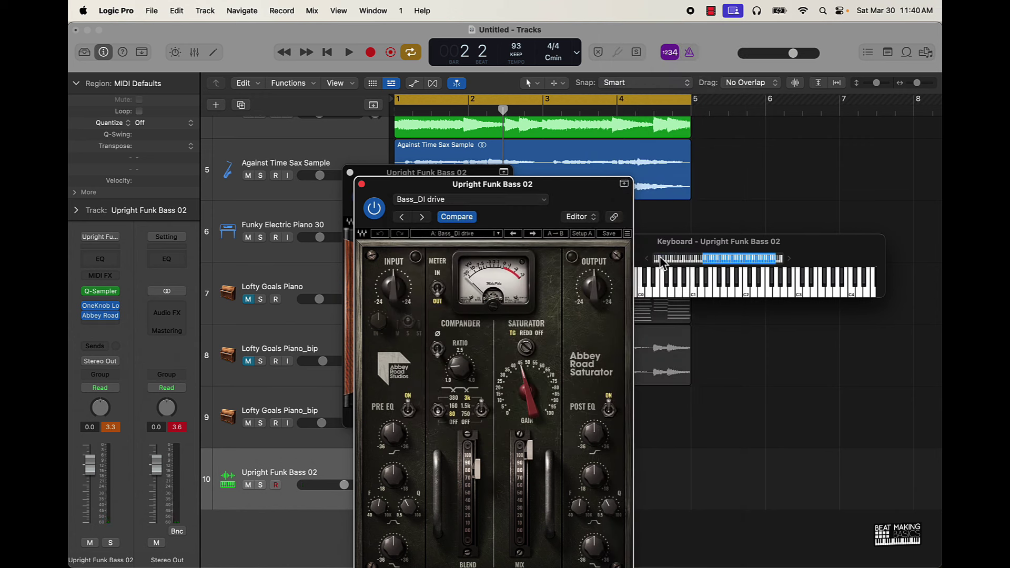
Step: Audition neighbouring Abbey Road Saturator presets on the bass, such as bass harmonics and Whiskey Vocal, and settle on Bass - Amp
left_click(403, 217)
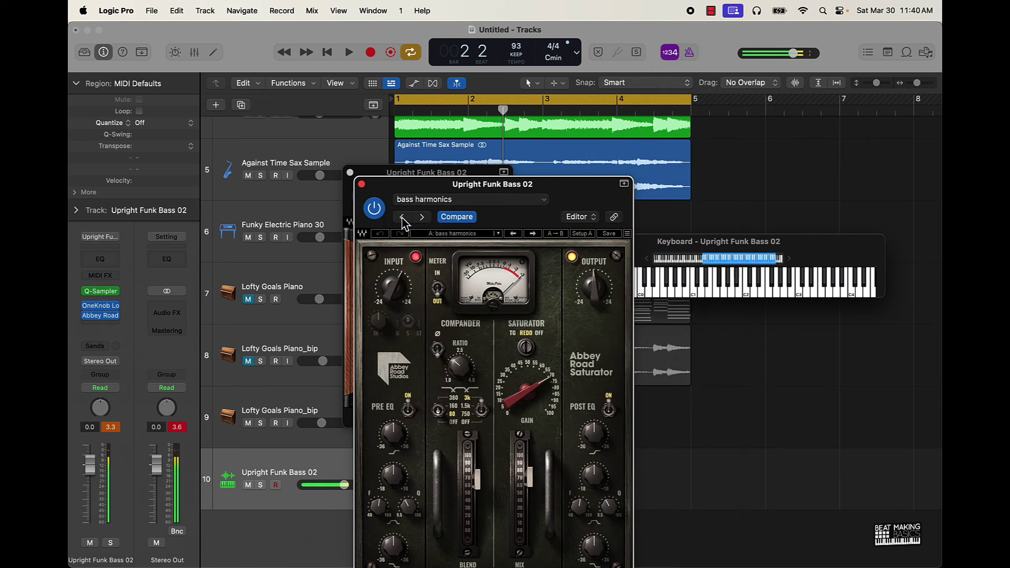
left_click(425, 220)
left_click(426, 220)
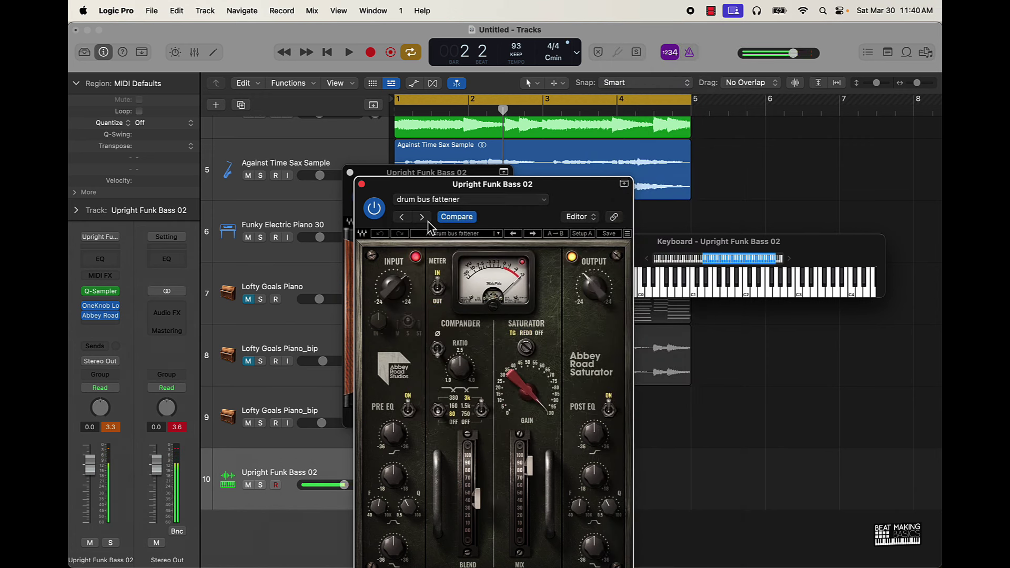
left_click(403, 220)
left_click(403, 220)
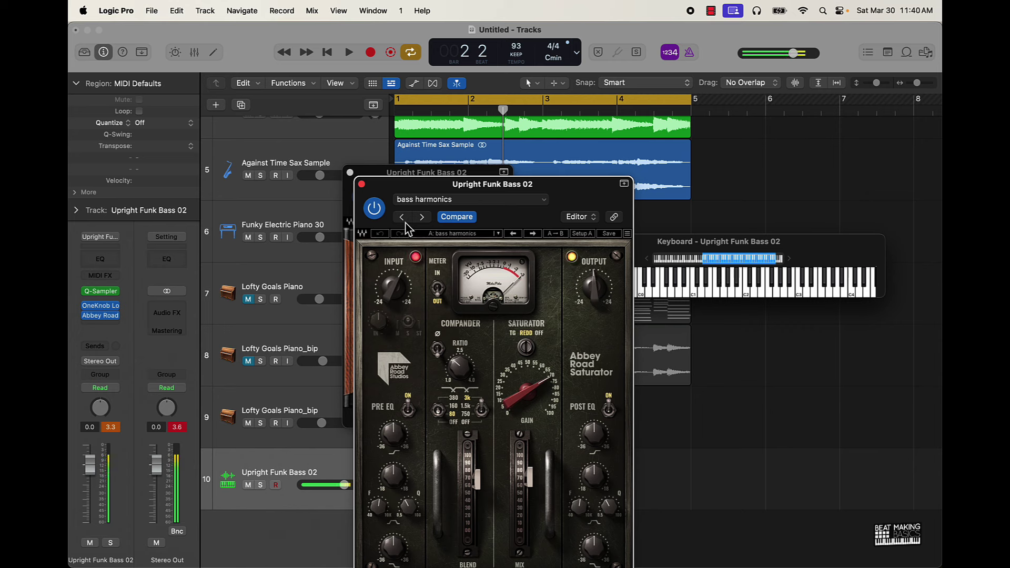
left_click(405, 224)
left_click(405, 225)
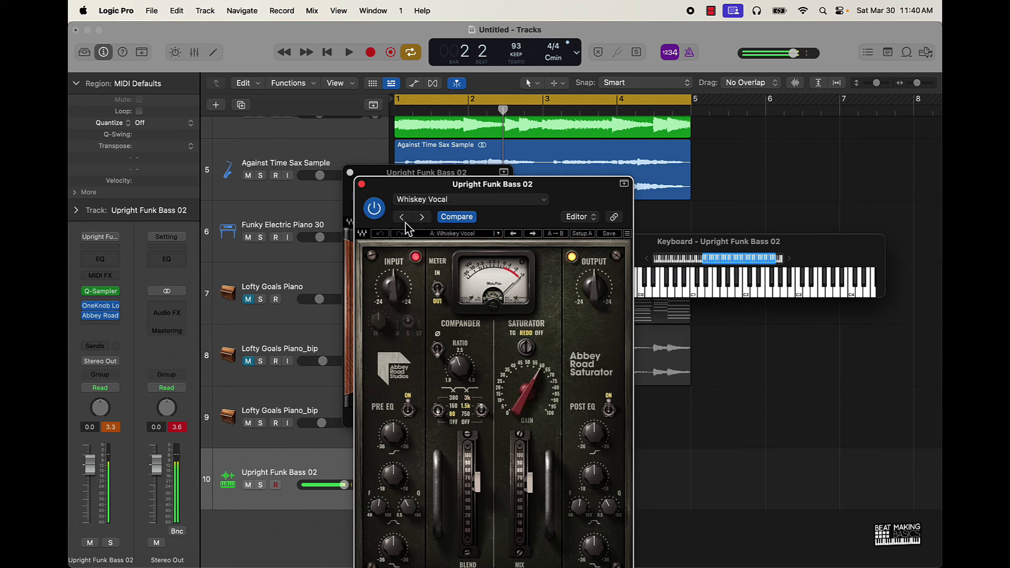
left_click(405, 224)
left_click(404, 225)
left_click(404, 225)
left_click(405, 225)
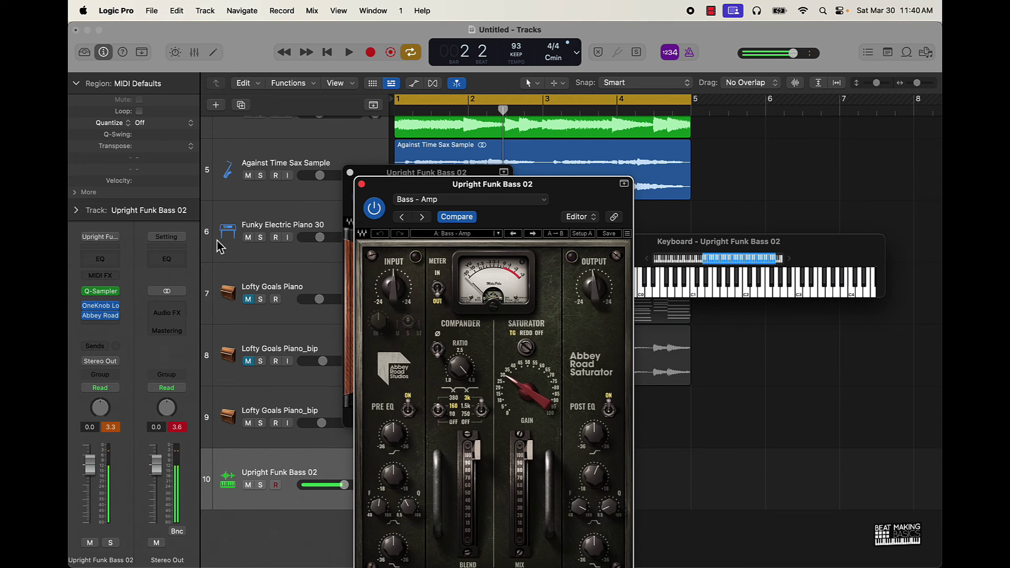
Step: Move OneKnob Louder below the Abbey Road Saturator, reset the bass channel's peak reading and close both plug-in windows
left_click(361, 184)
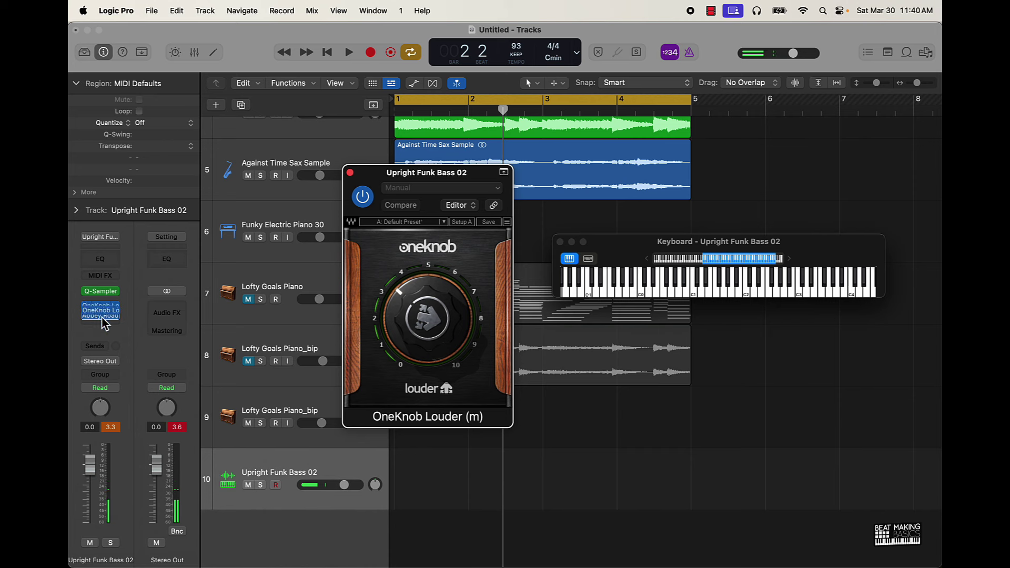
left_click_drag(103, 332, 107, 331)
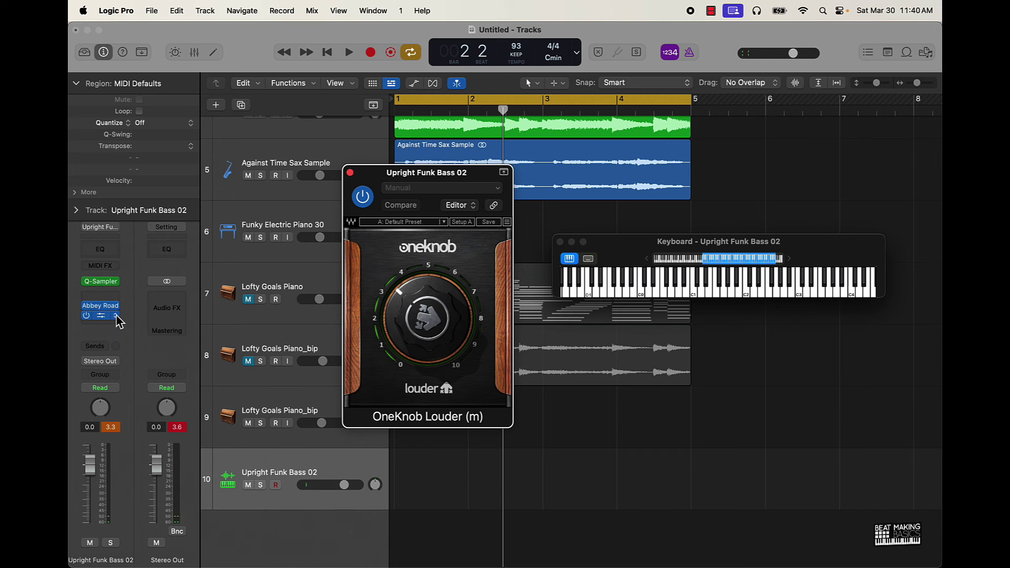
left_click(113, 429)
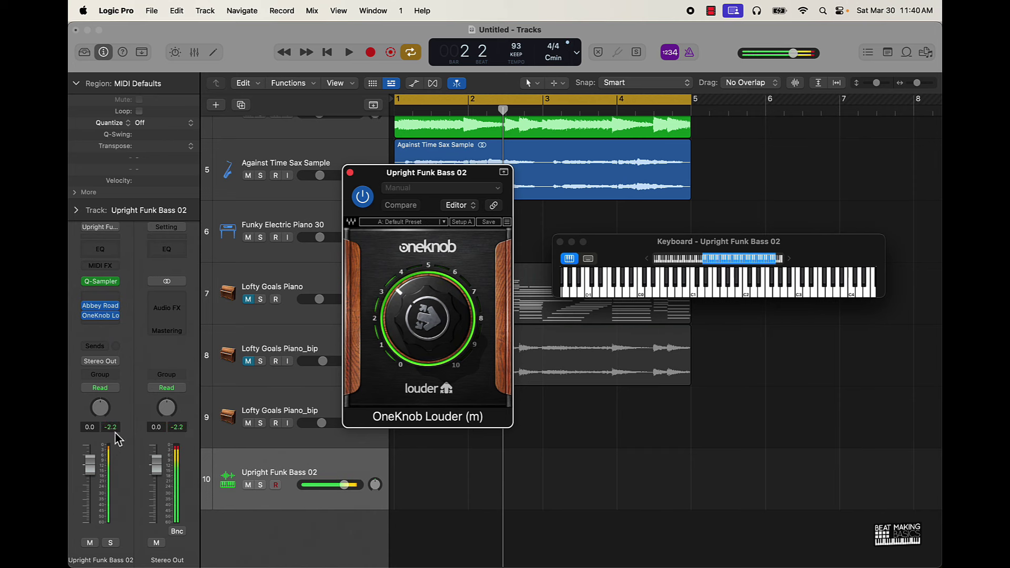
left_click(350, 173)
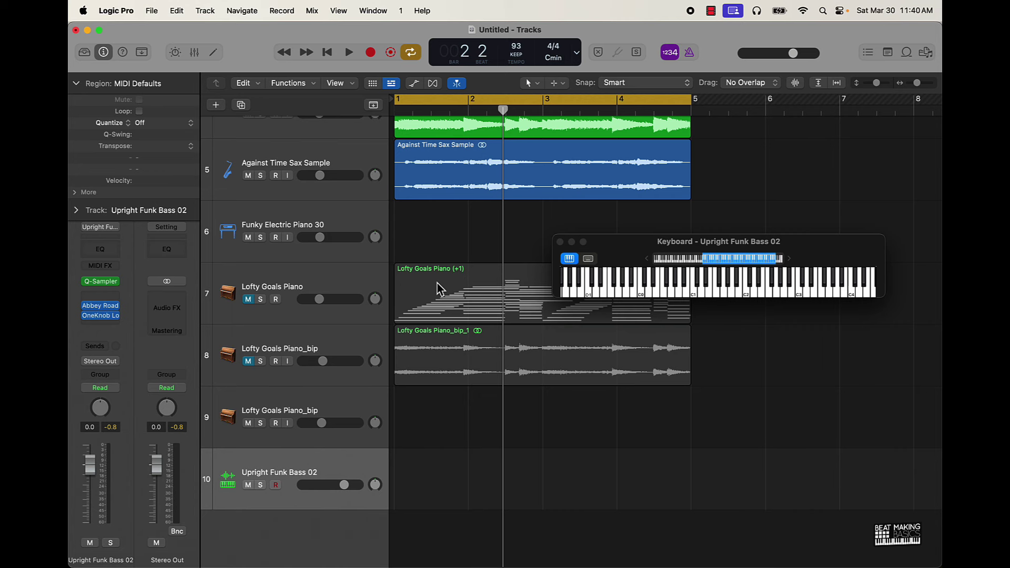
Step: Play the loop to try the processed bass with the other tracks, then stop playback
key("space")
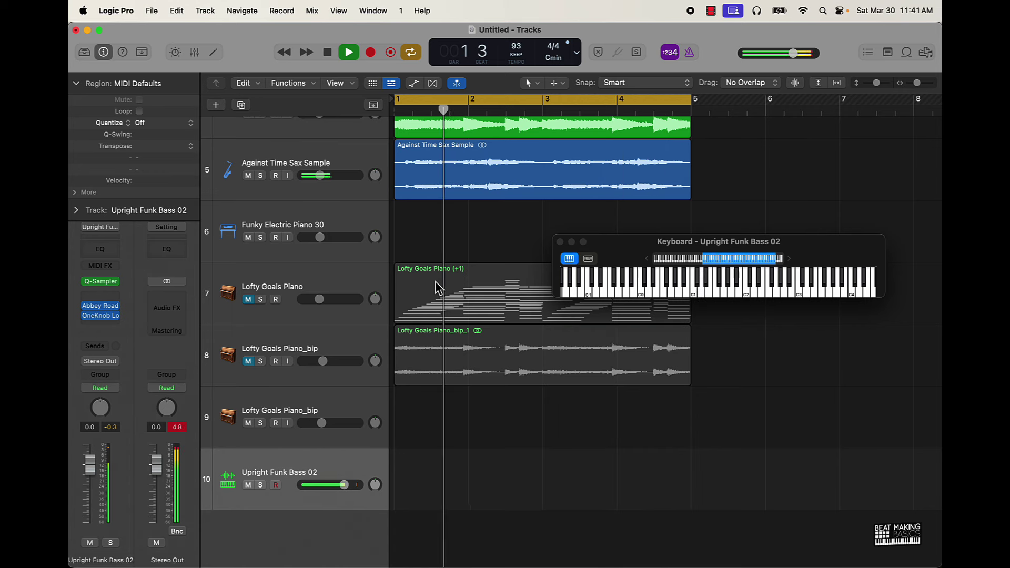
key("space")
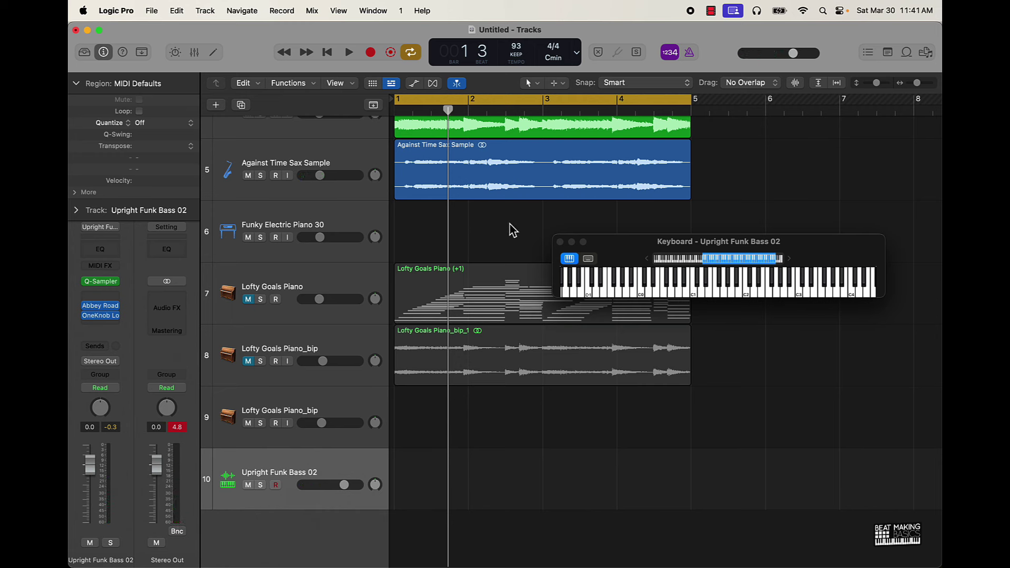
Step: Close the on-screen keyboard, duplicate all four-bar regions once, and extend the cycle range to bar 9
left_click(560, 242)
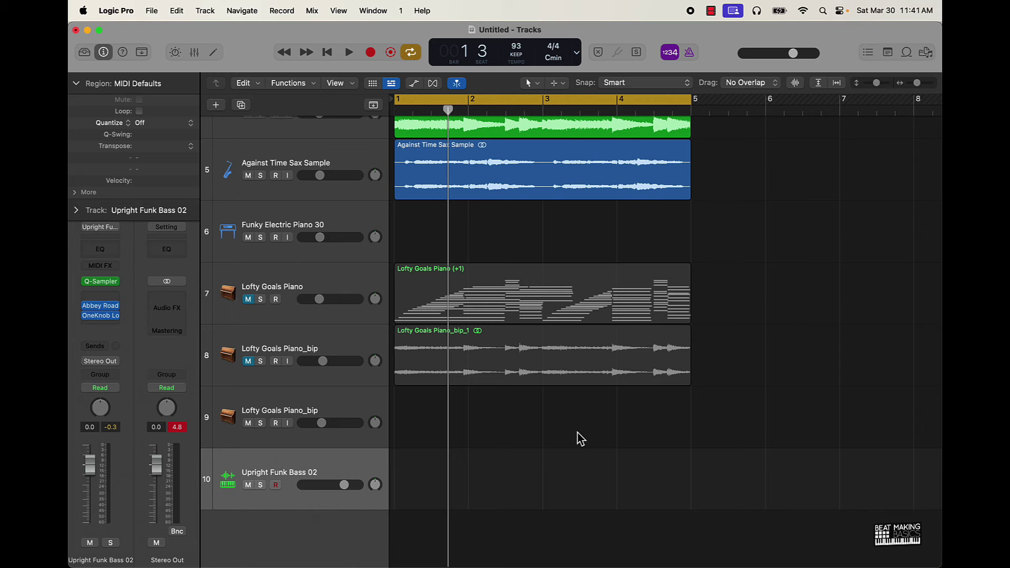
scroll(559, 420, "down", 5)
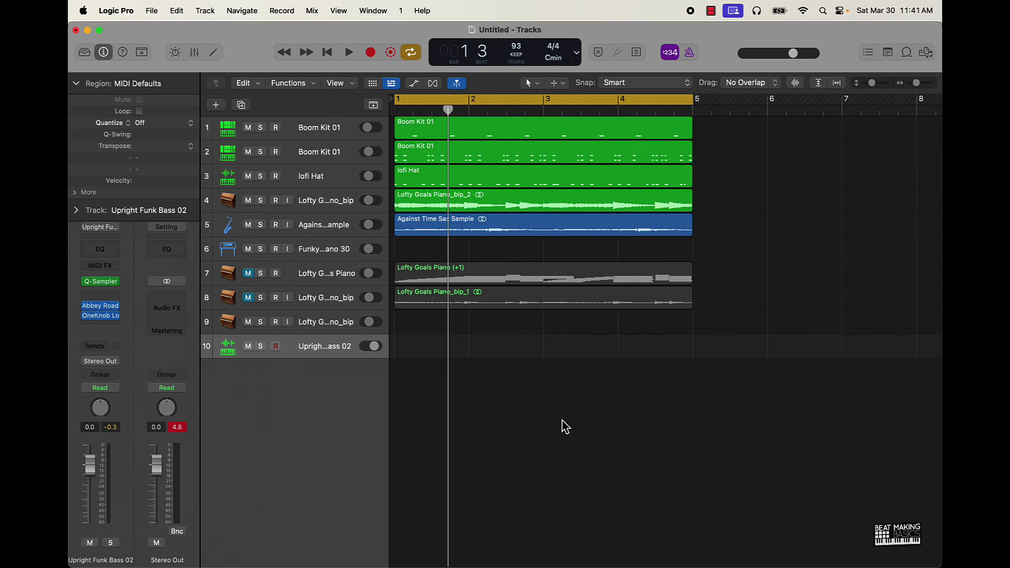
key("super+a")
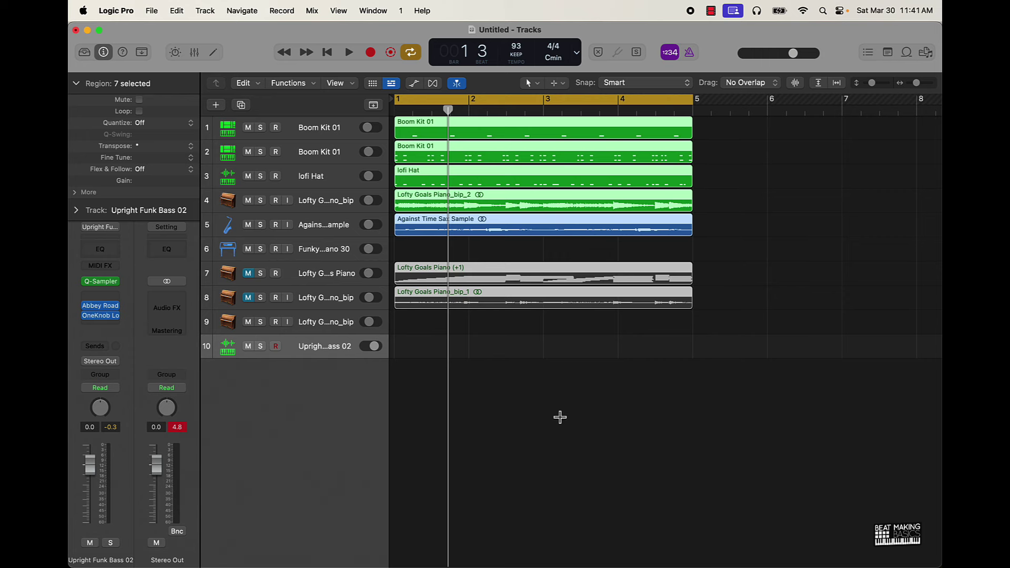
key("super+r")
scroll(637, 237, "down", 5)
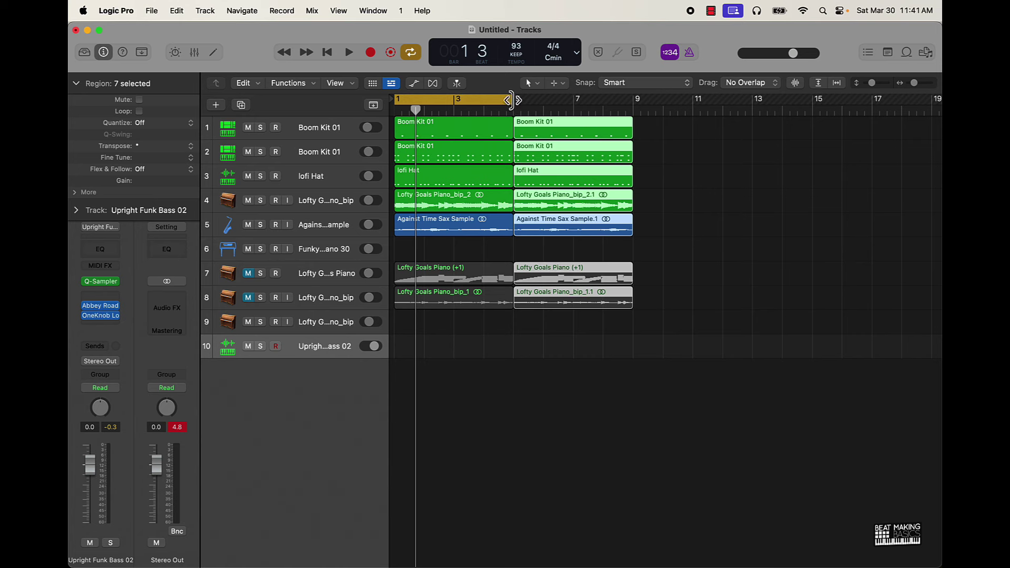
left_click_drag(510, 100, 633, 100)
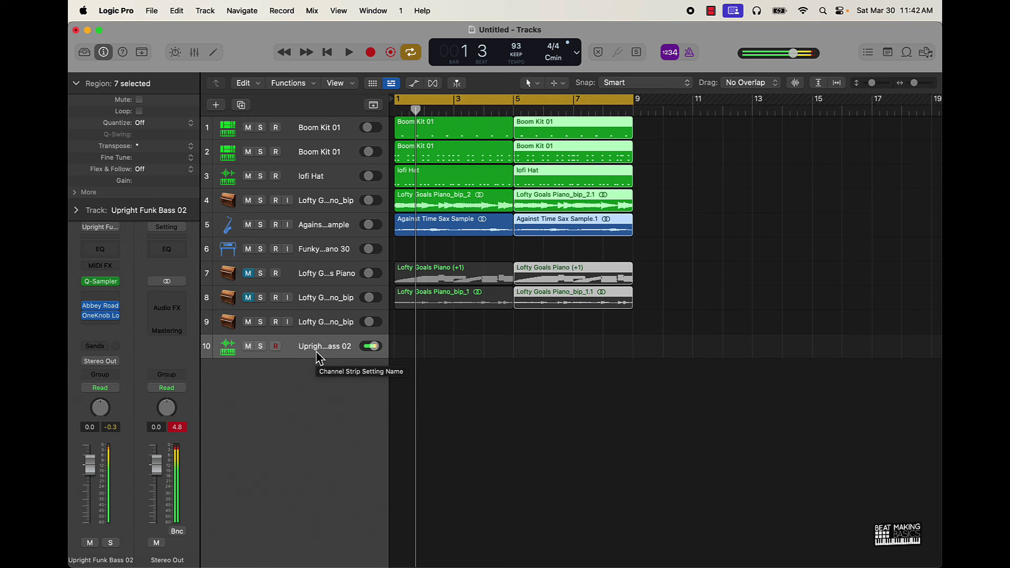
Step: Record an eight-bar bass line on the Upright Funk Bass 02 track and open its region in the Piano Roll
key("r")
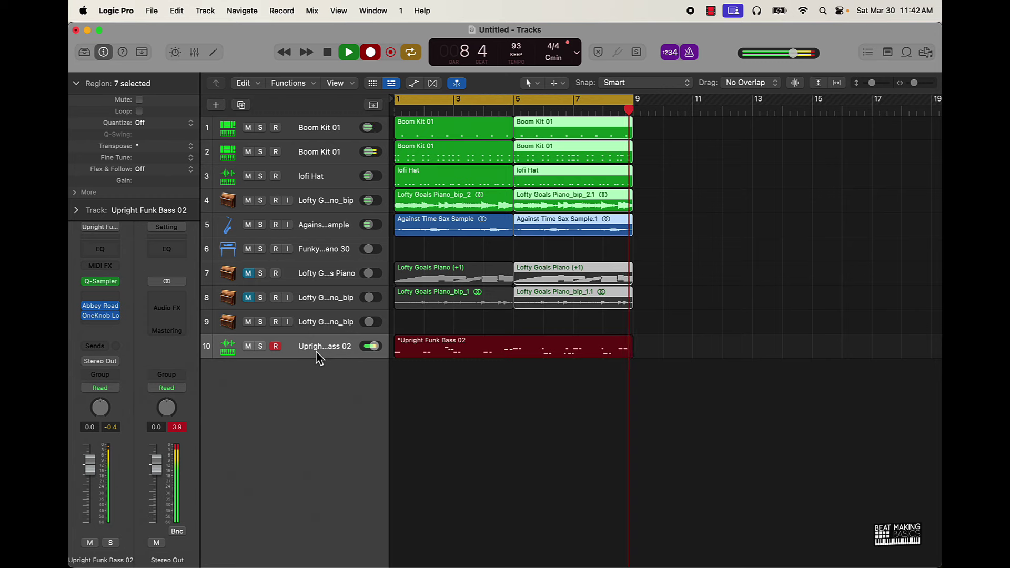
key("space")
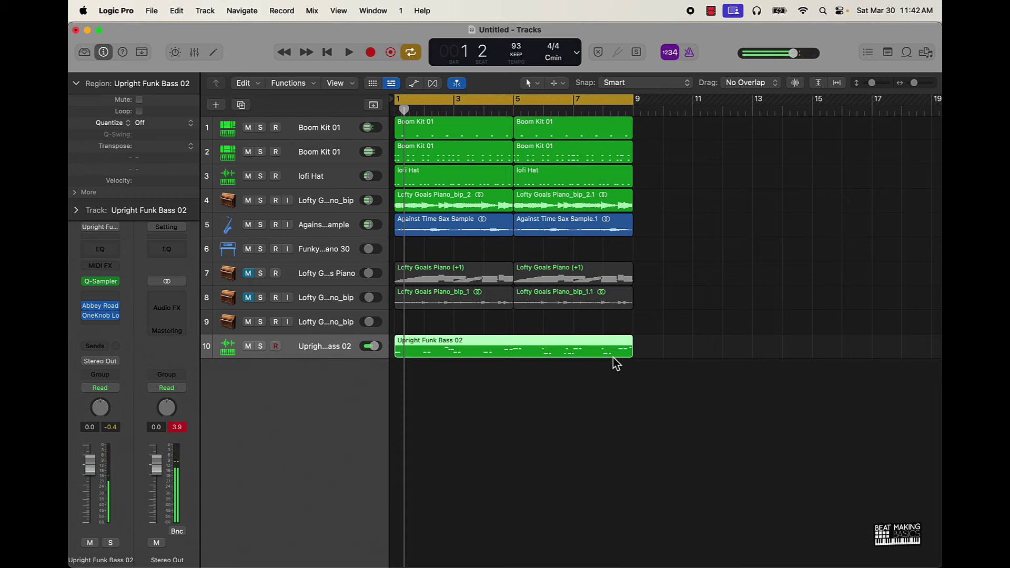
double_click(580, 351)
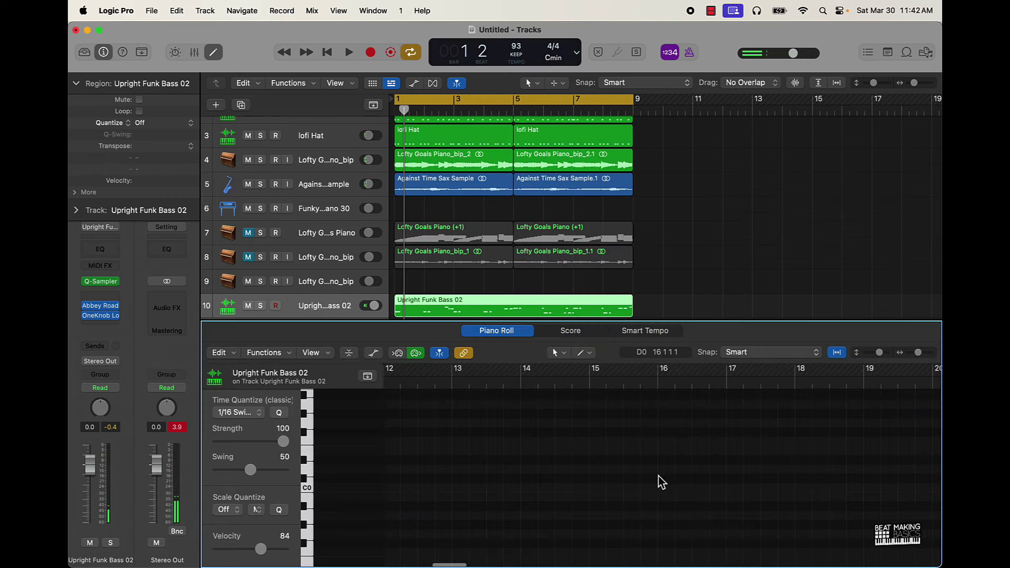
scroll(658, 480, "right", 5)
scroll(657, 480, "up", 5)
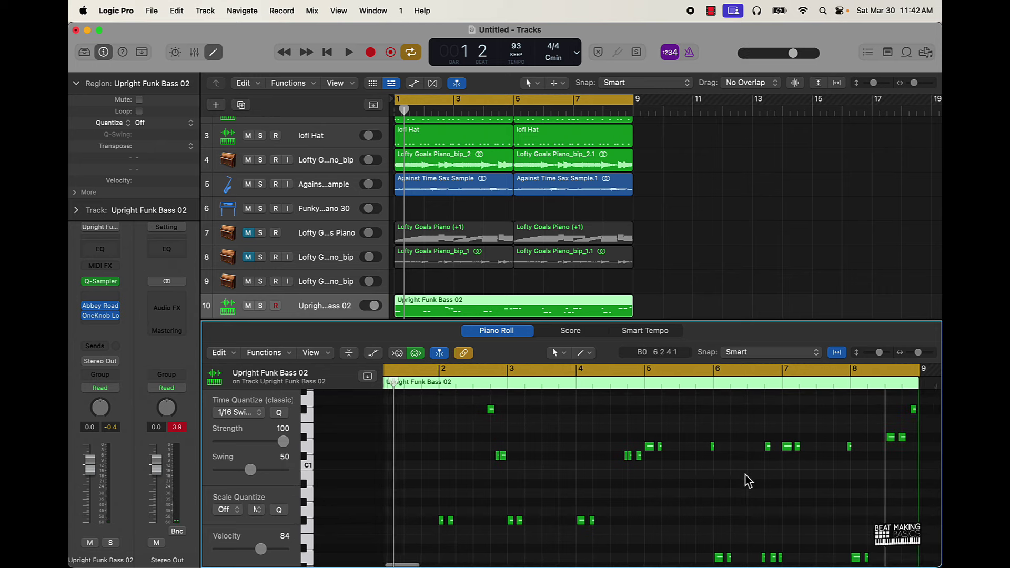
Step: Transpose the two D#1 bass notes in bar 8 to E1
left_click_drag(756, 433, 791, 446)
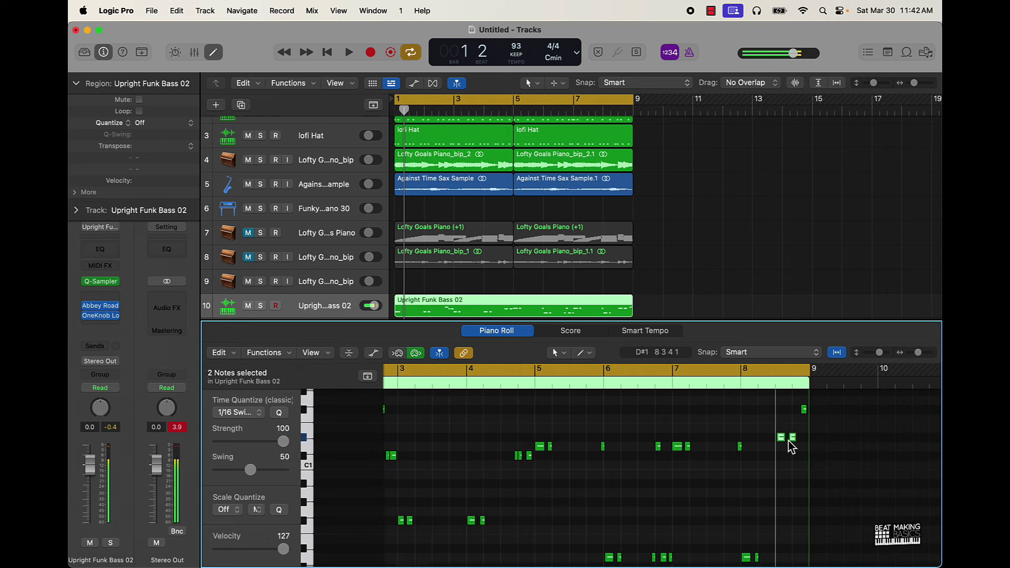
scroll(788, 440, "left", 5)
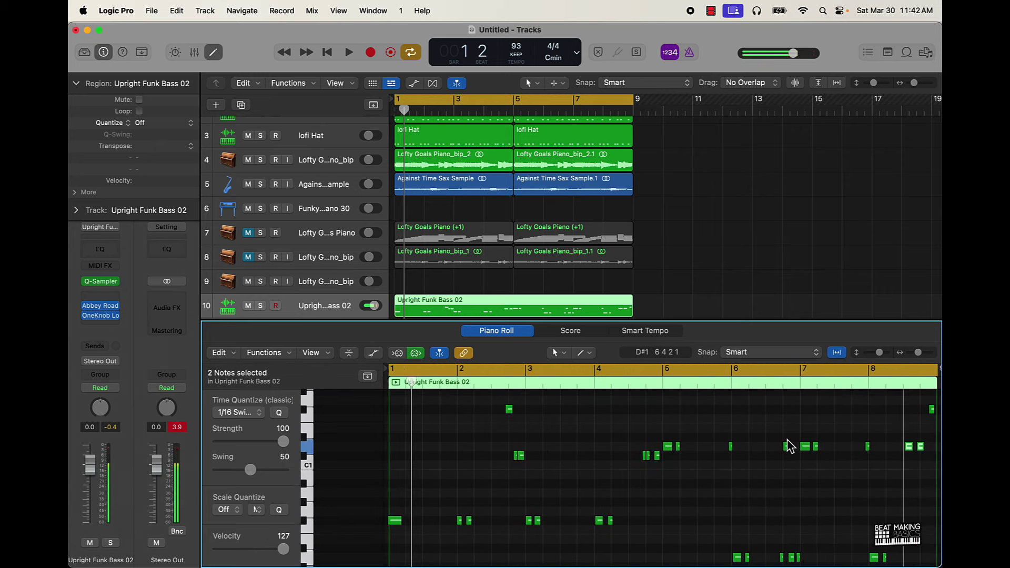
scroll(787, 444, "right", 5)
scroll(773, 437, "left", 4)
key("alt+Up")
key("alt+Up")
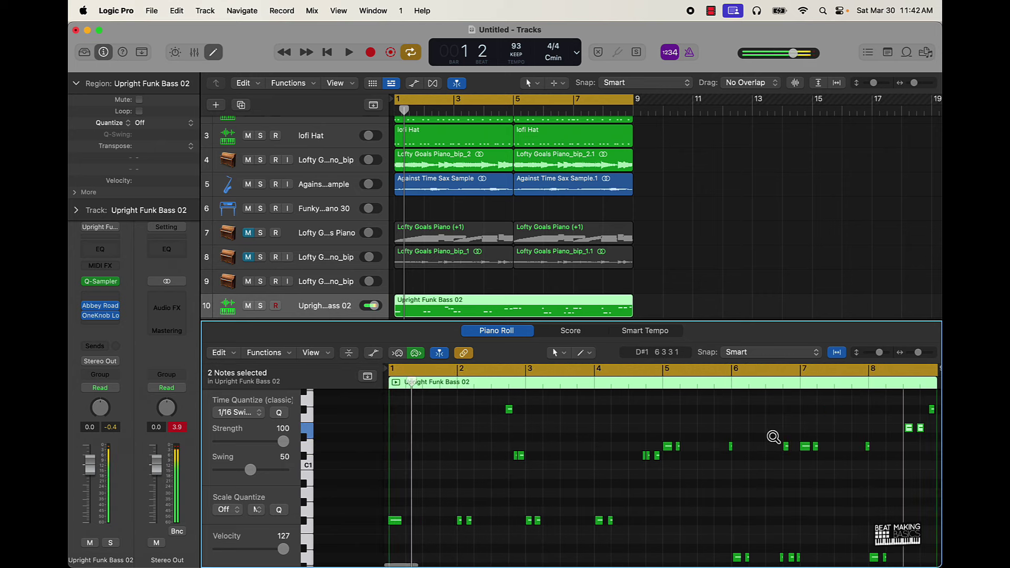
scroll(775, 443, "right", 3)
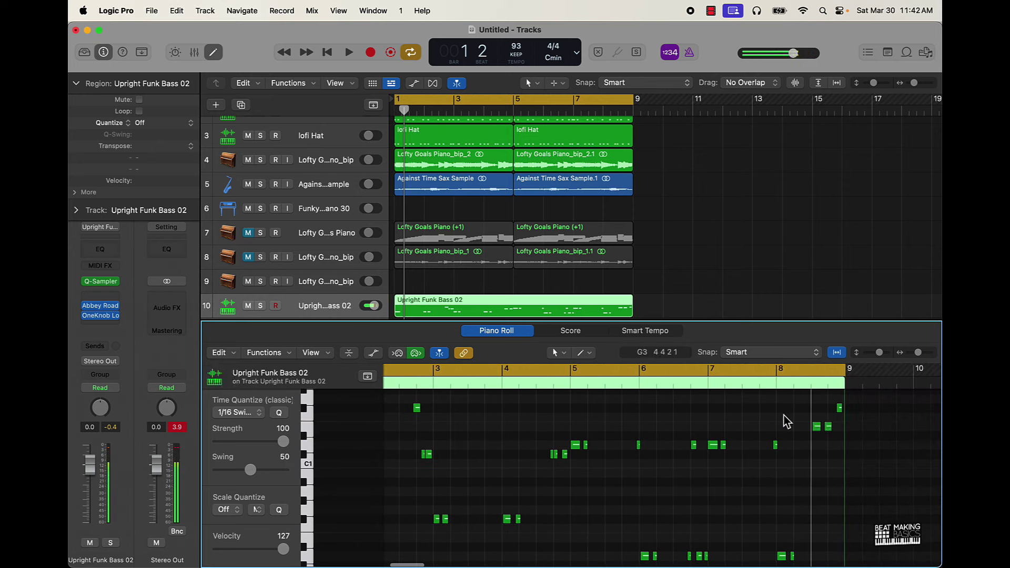
Step: Quantize all notes of the bass region to 1/16 Swing D
key("super+a")
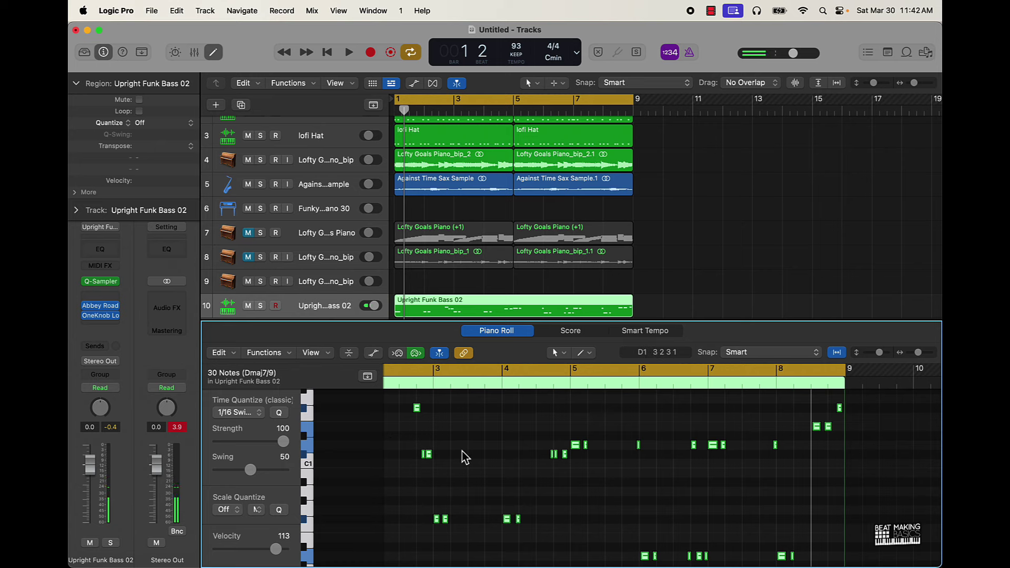
left_click(258, 413)
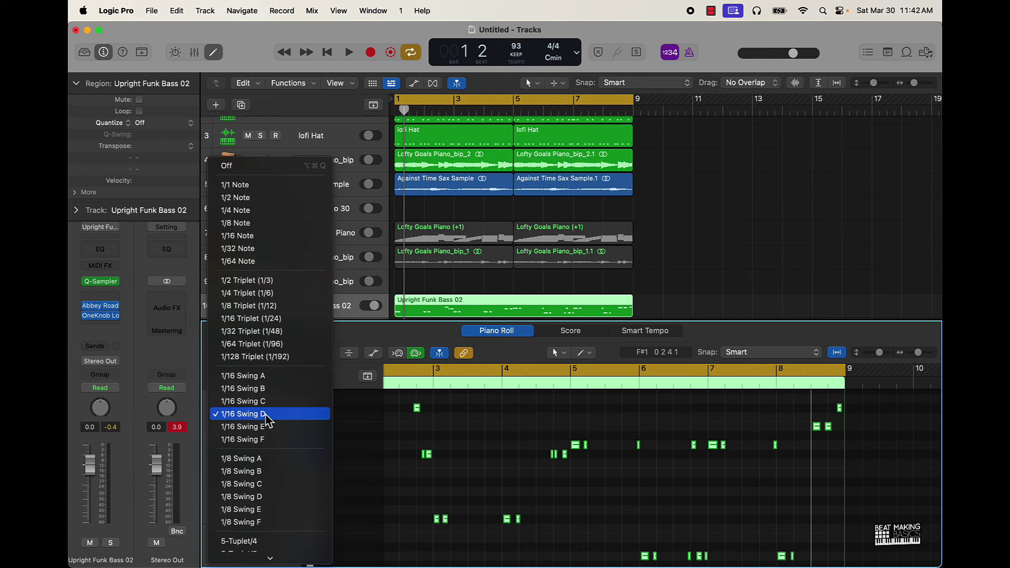
left_click(323, 399)
scroll(331, 421, "left", 3)
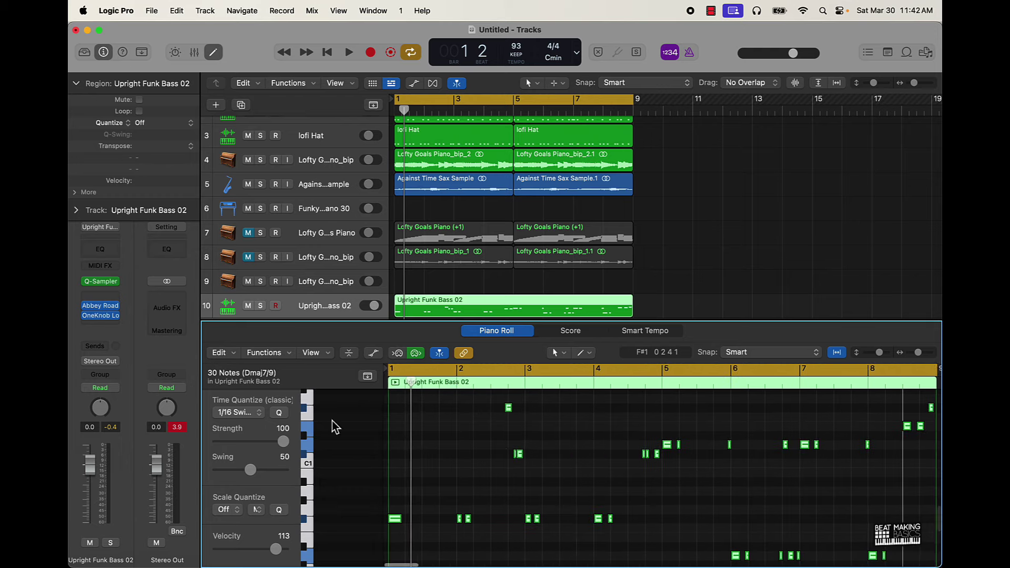
Step: Replace the long opening note in bar 1 of the bass line with a copy of the two F0 notes from bar 2
key("space")
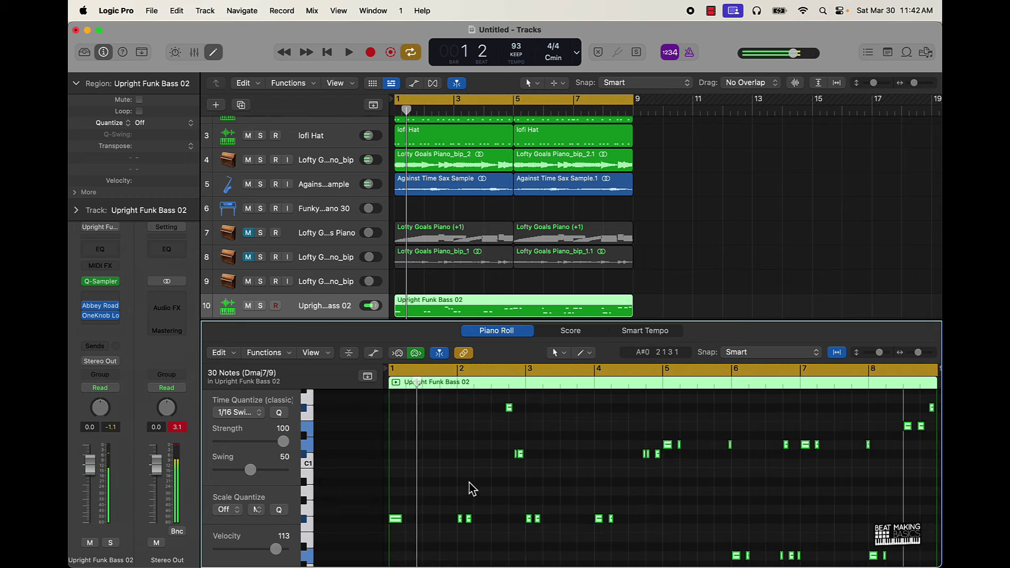
key("space")
scroll(445, 498, "down", 3)
left_click(444, 499)
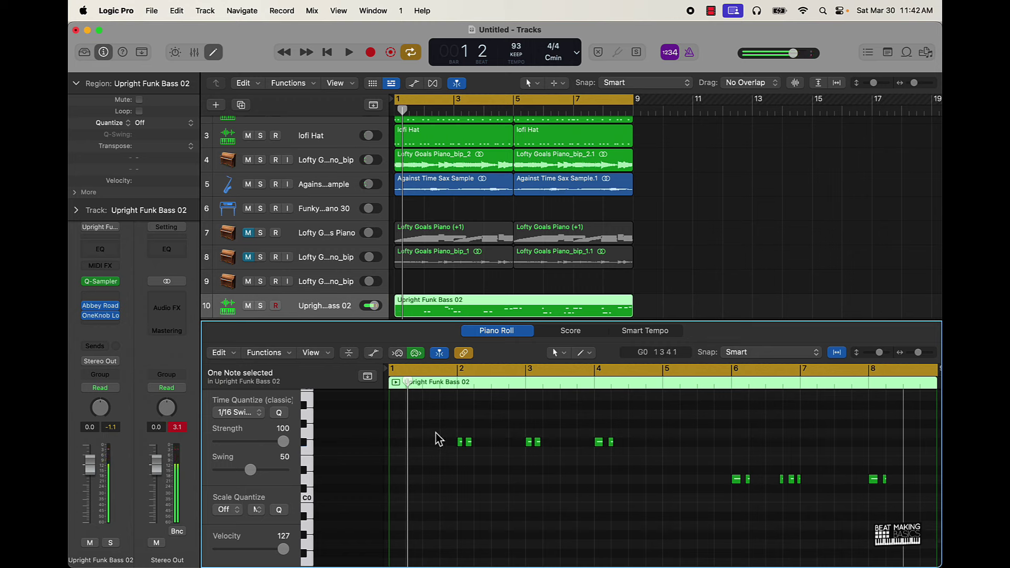
left_click_drag(486, 453, 486, 453)
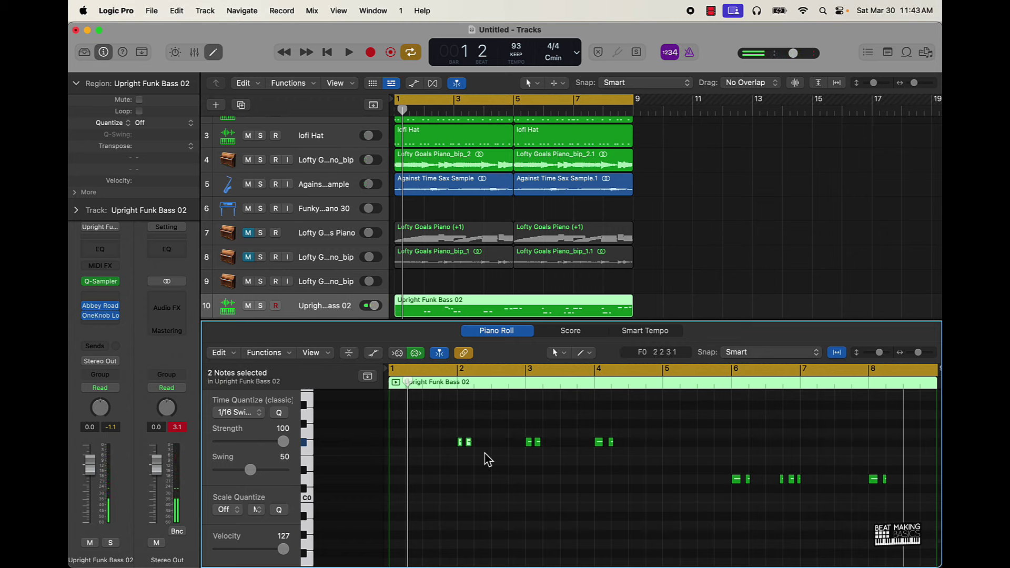
key("Return")
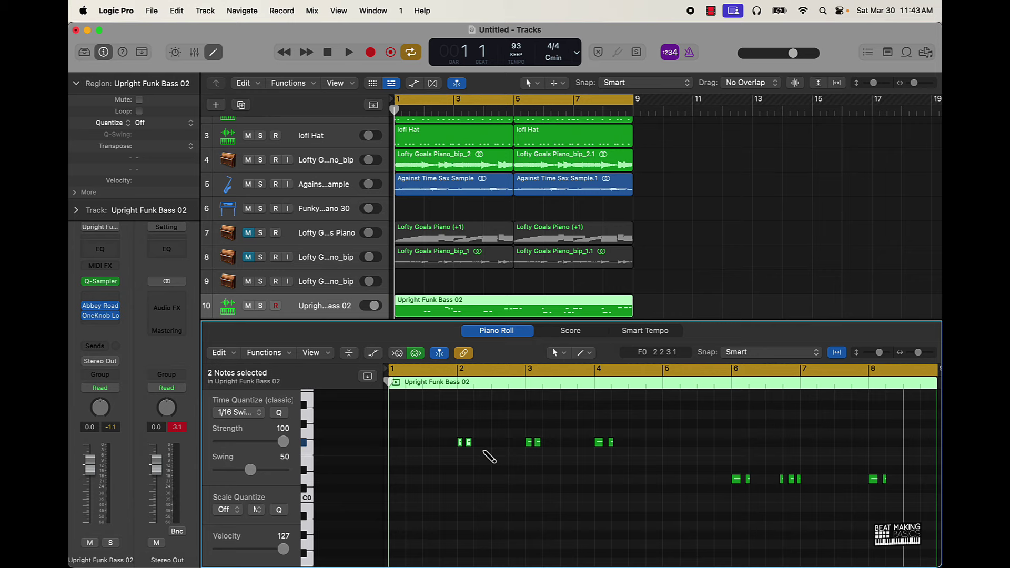
key("super+v")
Step: Play the loop from bar 1 and review the whole edited bass line in the Piano Roll
key("space")
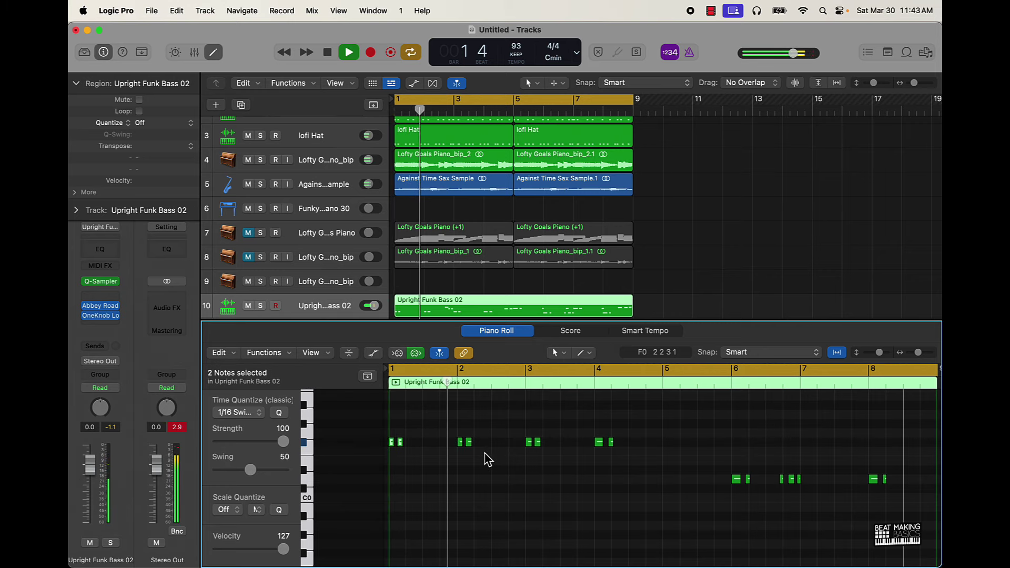
scroll(488, 459, "down", 3)
scroll(485, 453, "up", 10)
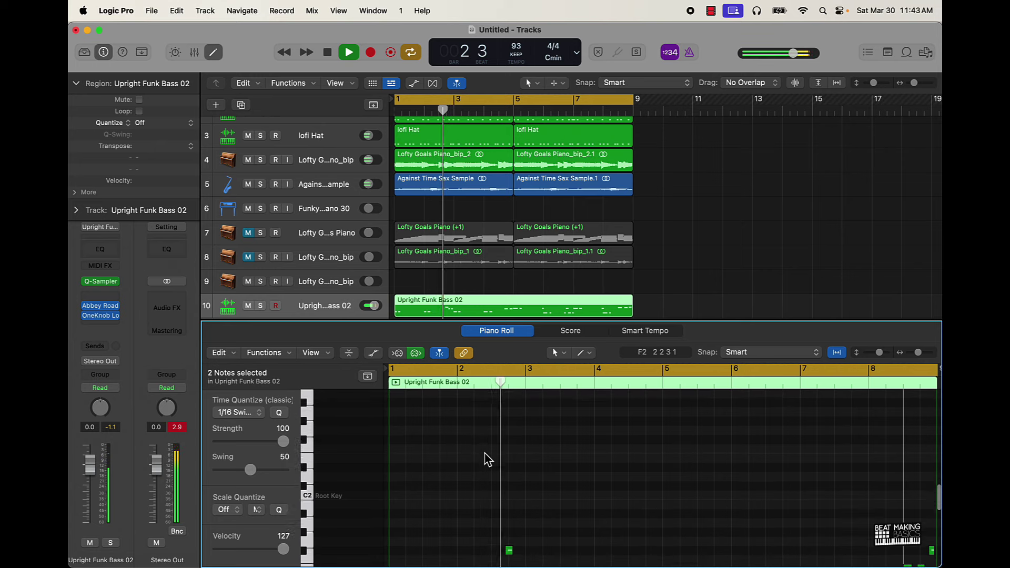
scroll(485, 453, "down", 5)
scroll(484, 452, "down", 3)
scroll(485, 452, "down", 3)
scroll(484, 452, "up", 2)
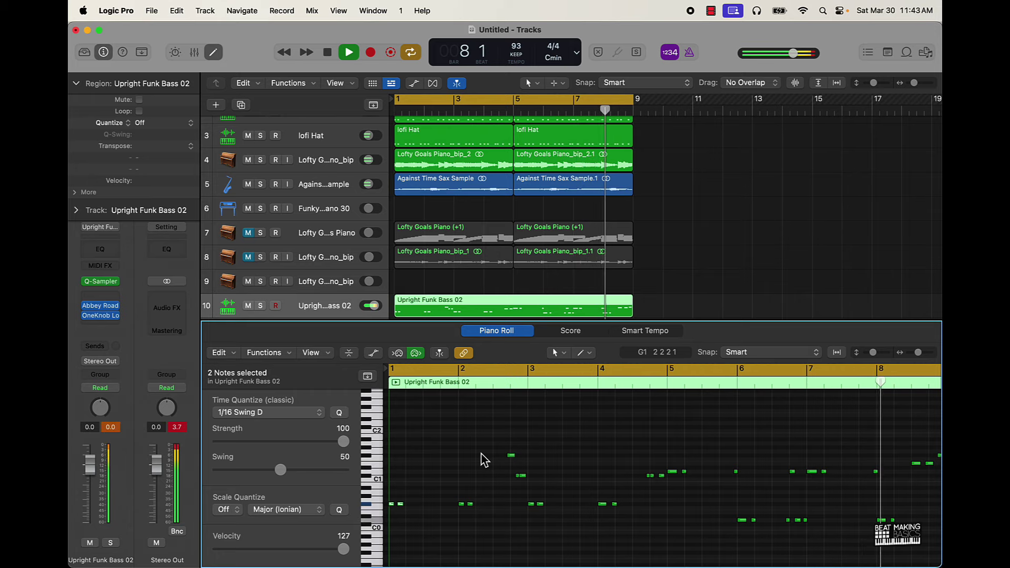
Step: Raise the drum, hat, piano and sax faders together in the Mixer, bringing Boom Kit 01 to -5.0 dB and Inst 3 to -0.8 dB
key("x")
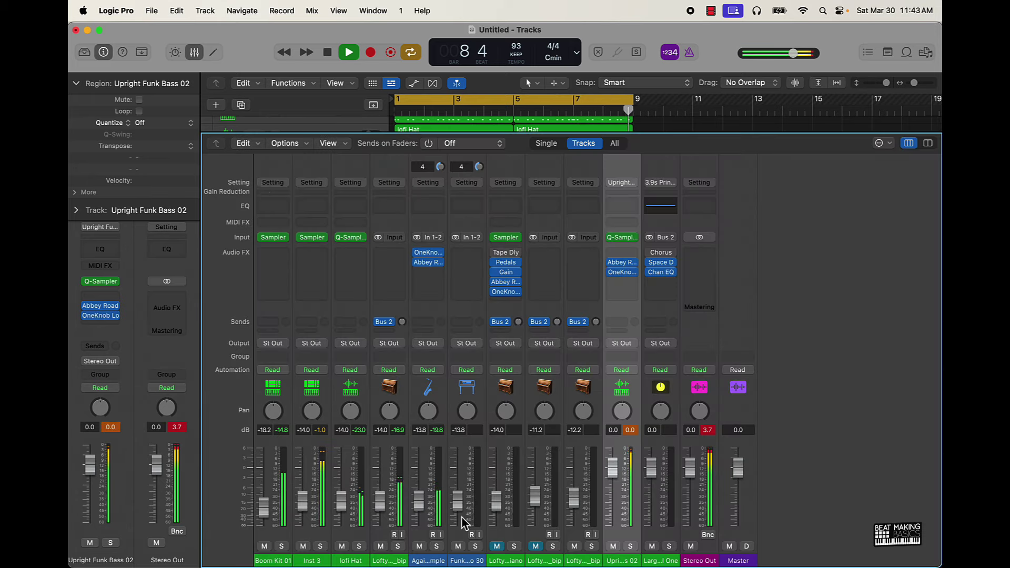
left_click(444, 560)
left_click_drag(262, 508, 262, 486)
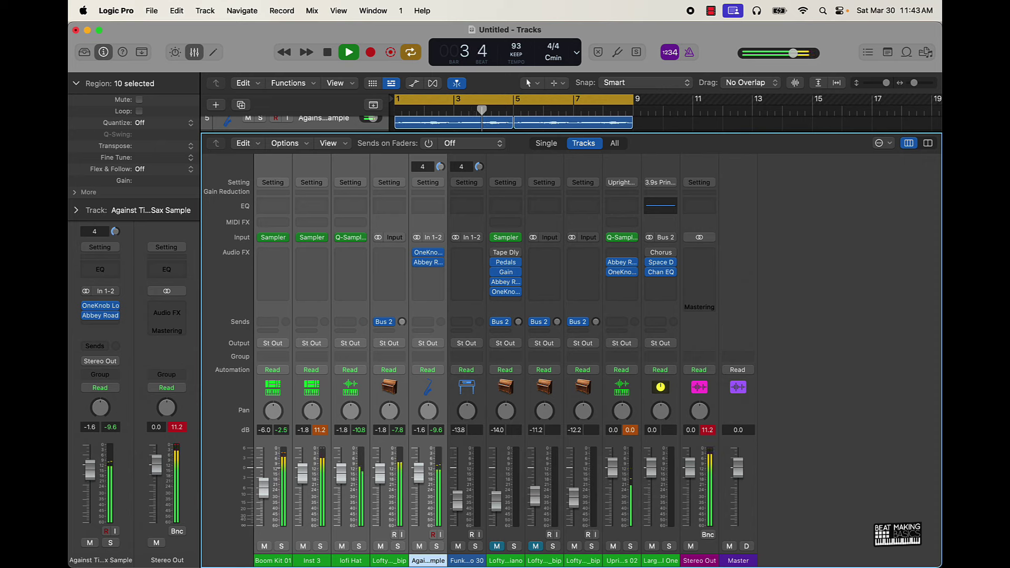
left_click_drag(266, 490, 267, 487)
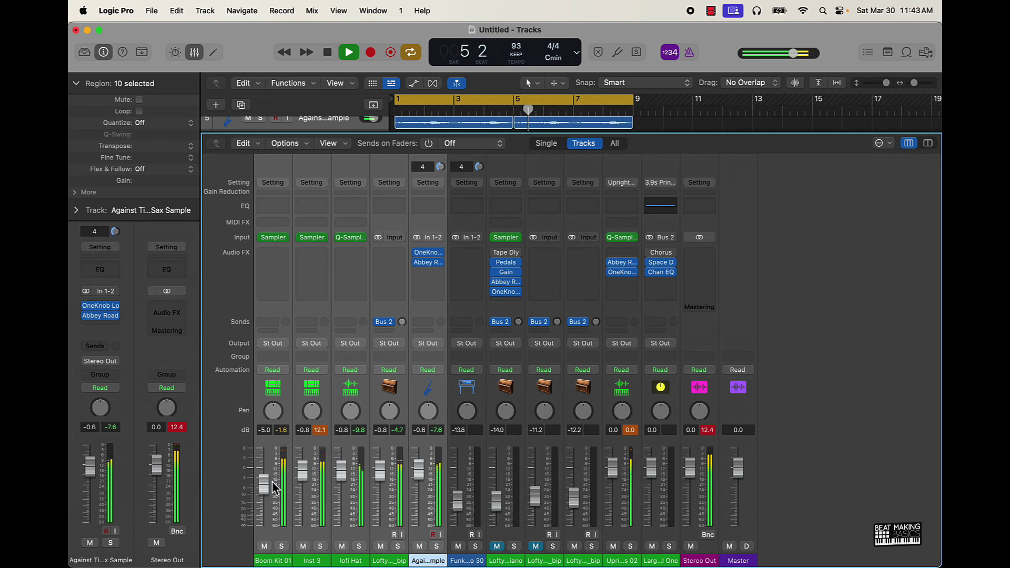
Step: Set the Inst 3 fader to -2.5 dB and the Boom Kit 01 fader to -2.9 dB, and close the Mixer
left_click(326, 519)
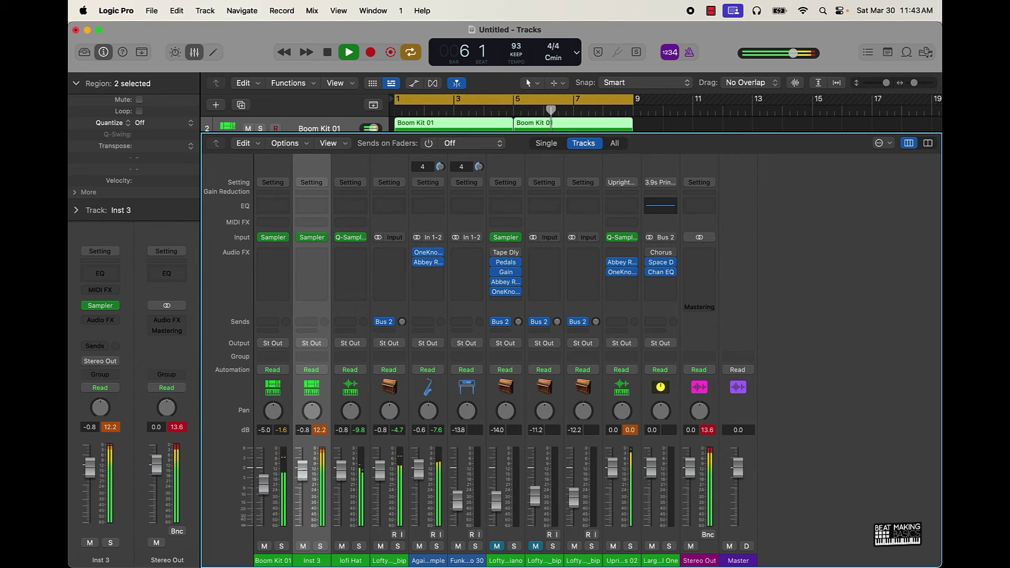
left_click_drag(304, 472, 265, 477)
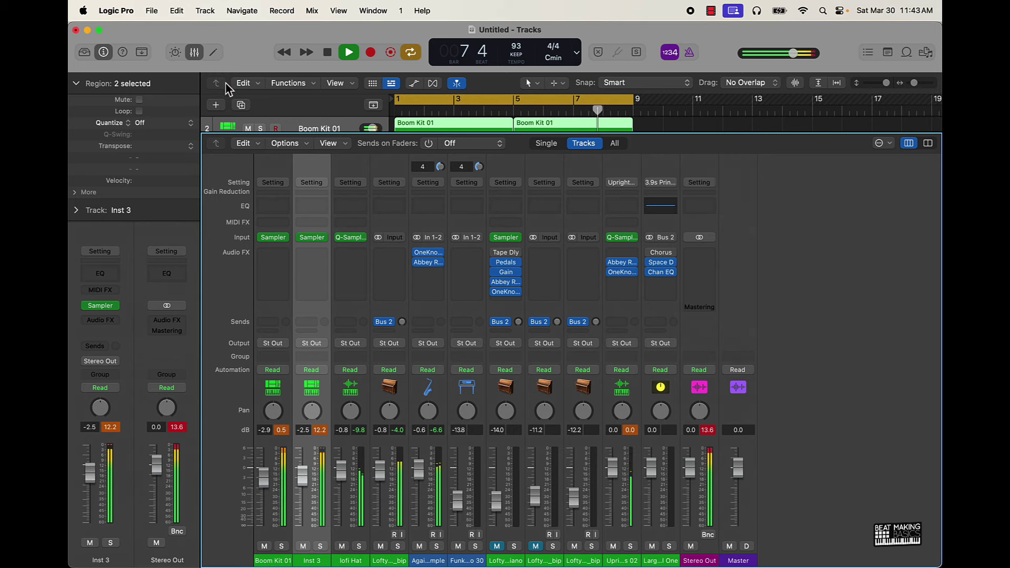
left_click(194, 52)
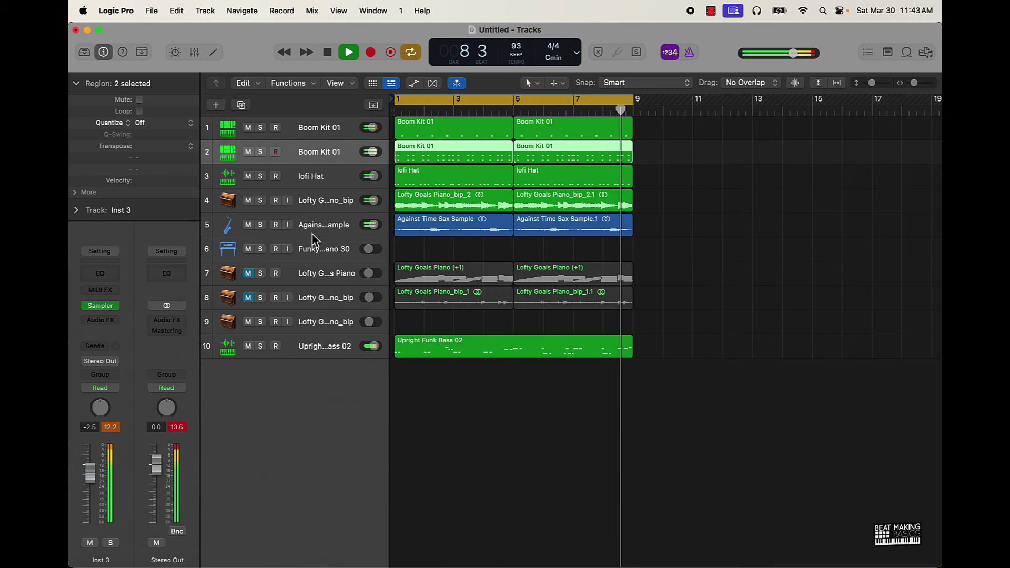
Step: Mute the sax sample track, move the Upright Funk Bass 02 track directly above it, and stop playback
left_click(248, 225)
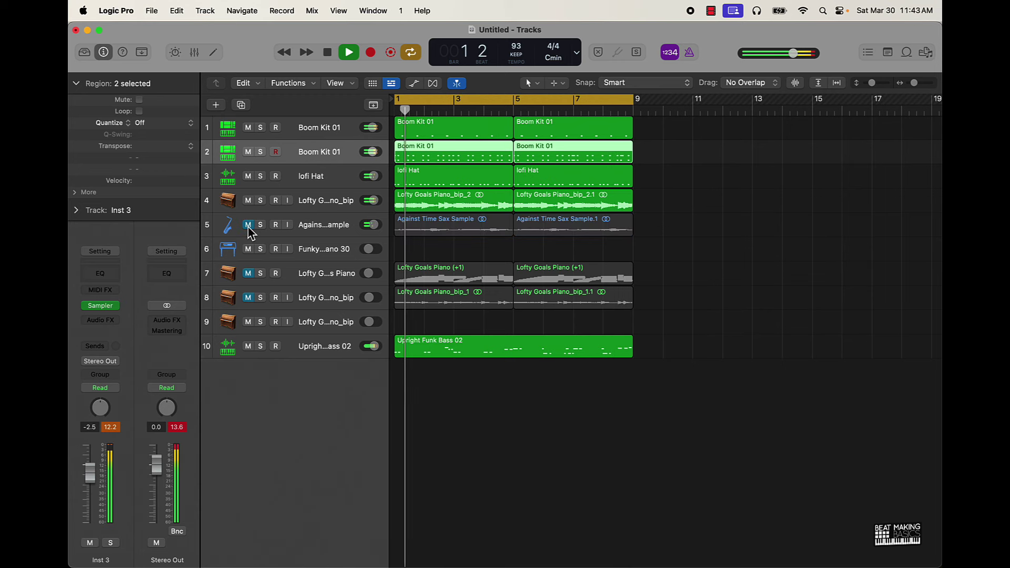
left_click_drag(317, 348, 325, 227)
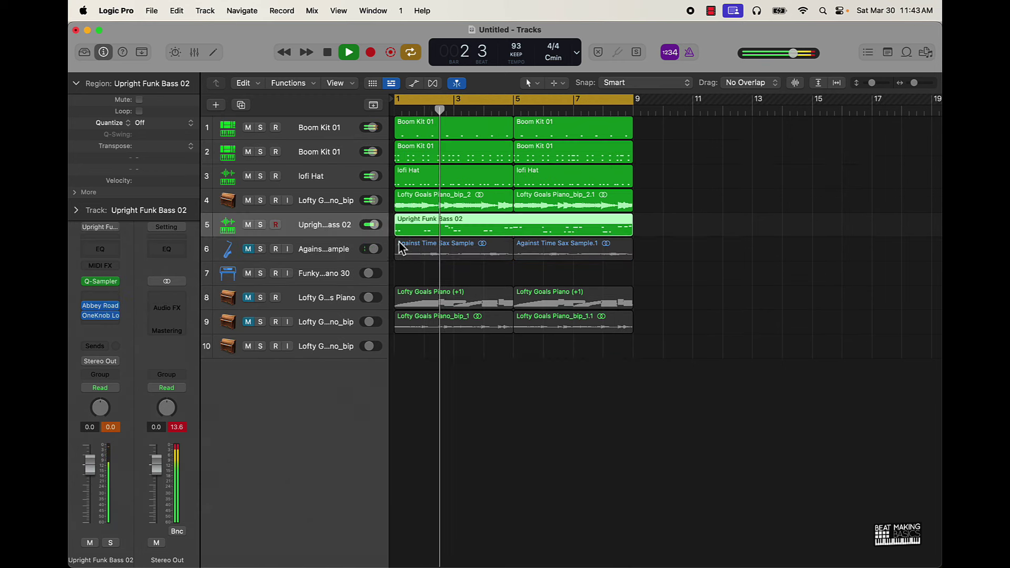
double_click(321, 224)
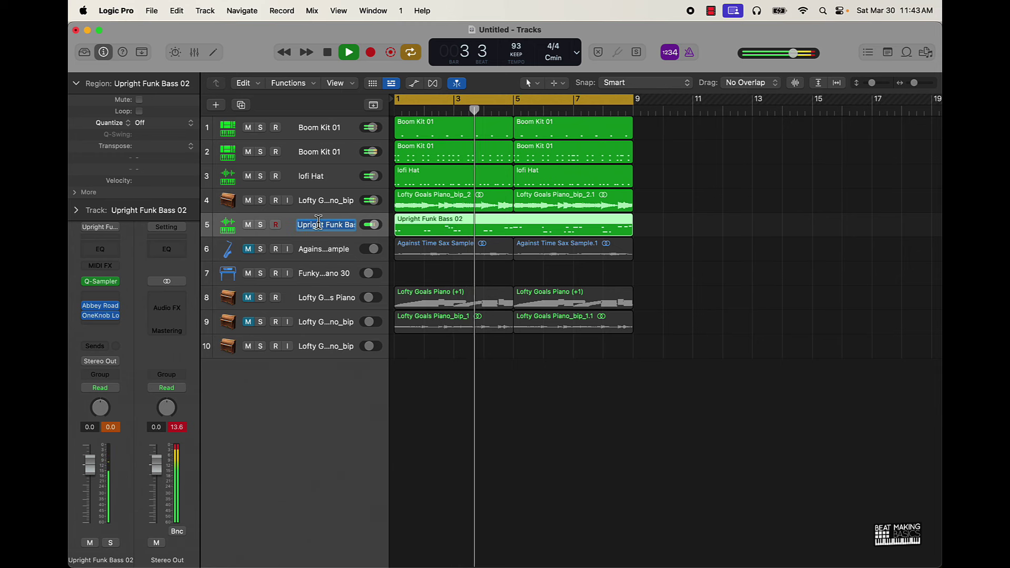
left_click(706, 314)
key("space")
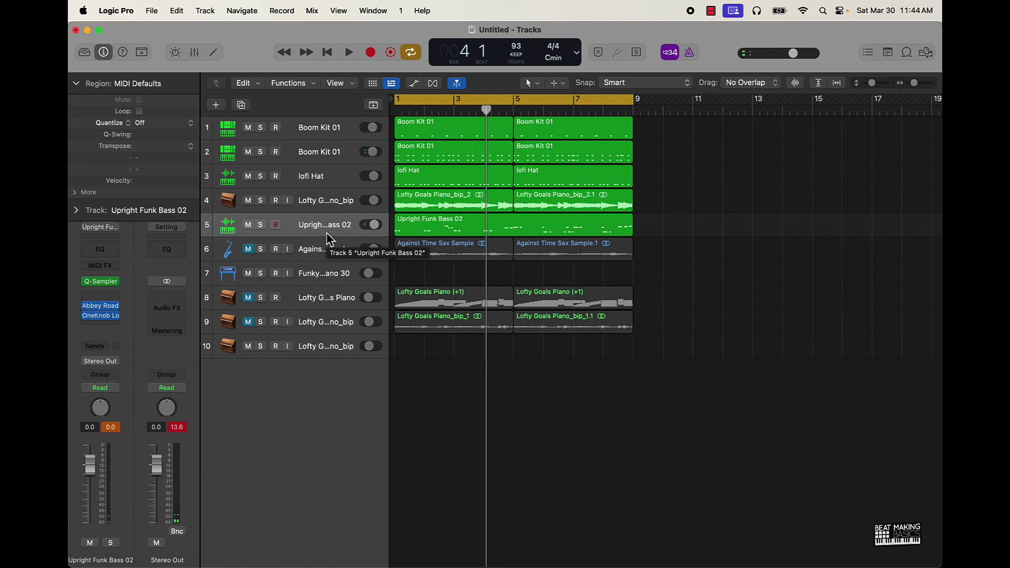
Step: Join the two sax sample regions into one, and select the two Lofty Goals Piano_bip regions on track 4
left_click(323, 250)
key("super+j")
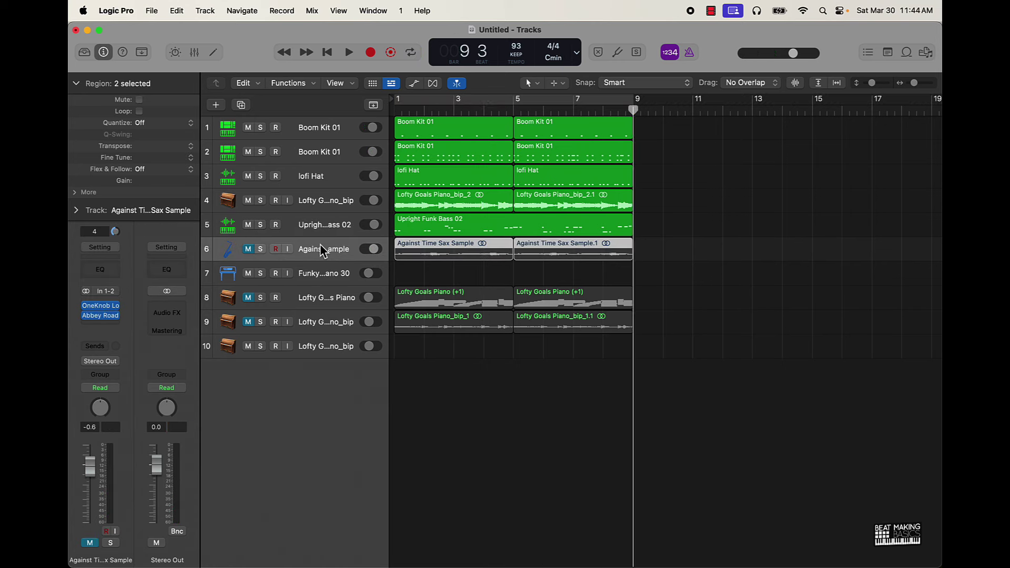
key("Up")
key("Up")
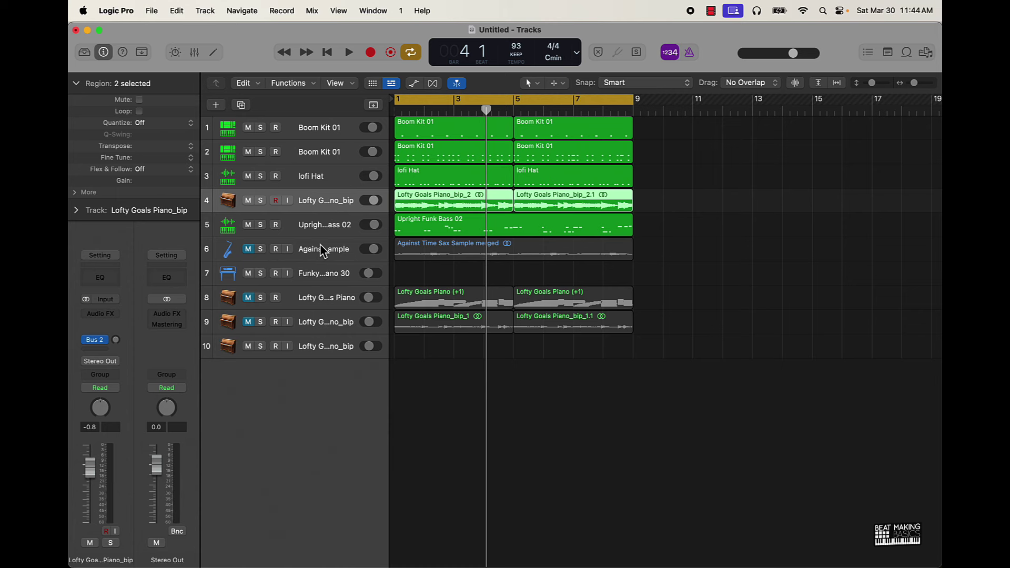
Step: Join the paired regions into one region each on the piano, lofi Hat and both Boom Kit 01 tracks
key("super+j")
key("Up")
key("super+j")
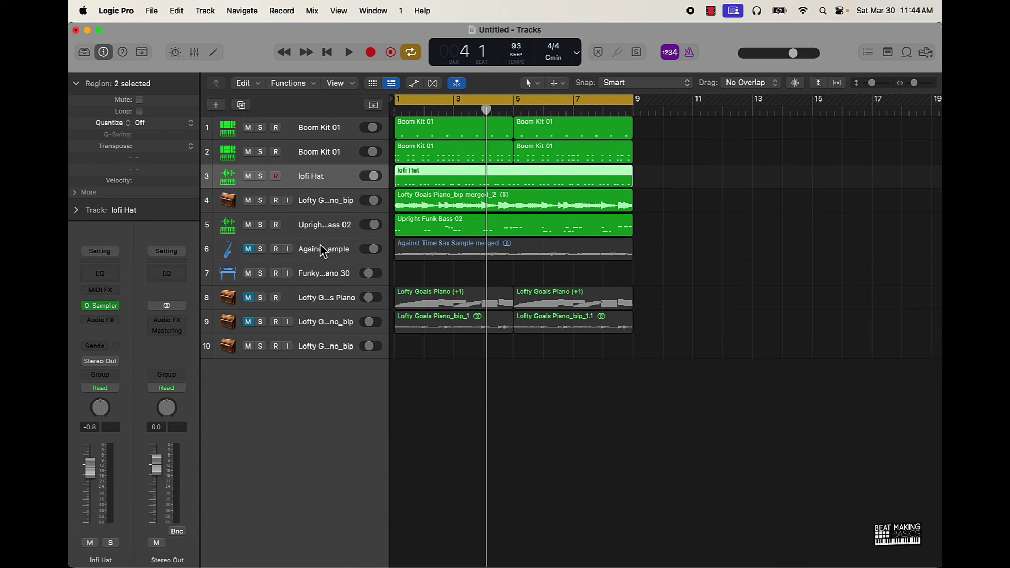
key("Up")
key("super+j")
key("Up")
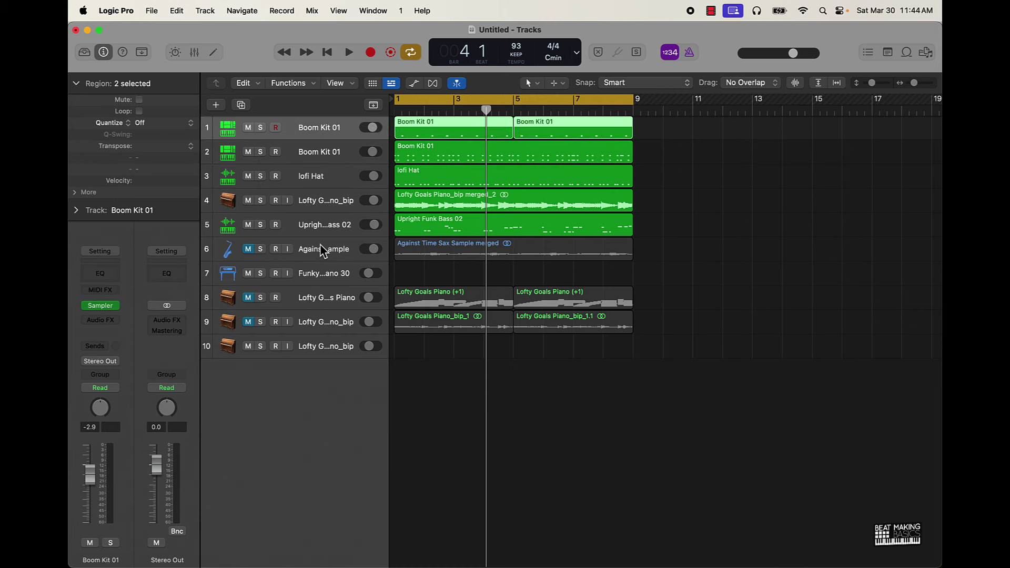
key("super+j")
Step: Delete the muted Lofty Goals Piano regions on tracks 8 and 9, and remove tracks 7 to 10
left_click(328, 290)
left_click(333, 329, "shift")
key("Delete")
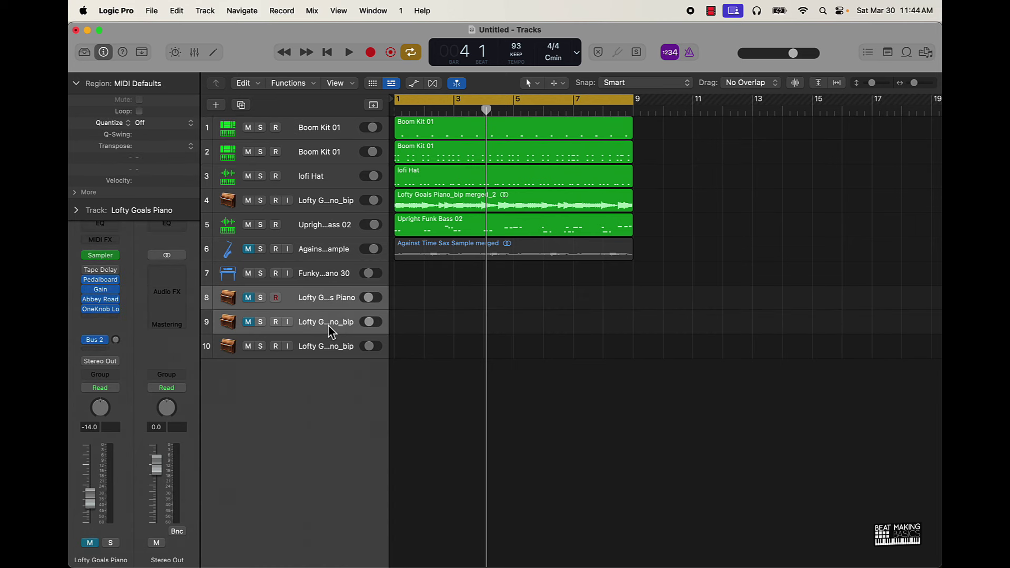
key("super+BackSpace")
key("super+BackSpace")
key("super+BackSpace")
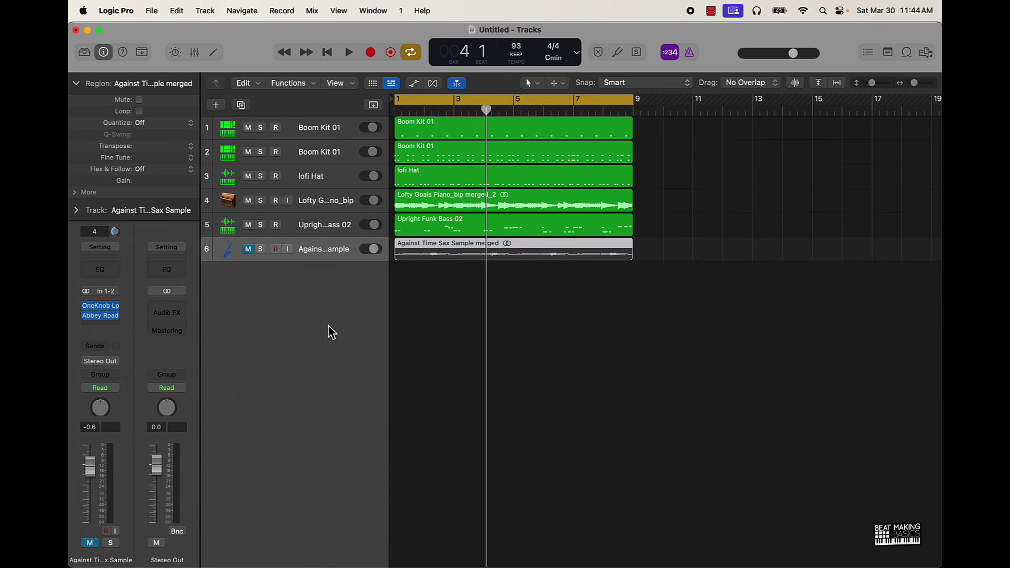
Step: Move the second Boom Kit 01 track above the first one, and rename the two tracks Kick and Snare from the top down
left_click_drag(319, 156, 315, 131)
double_click(315, 128)
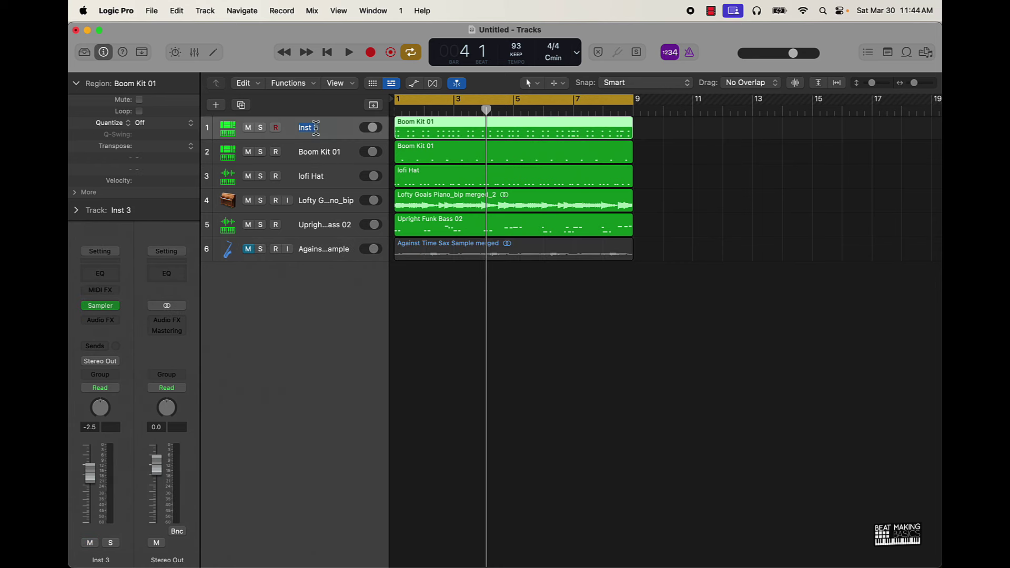
type("Kick")
key("Tab")
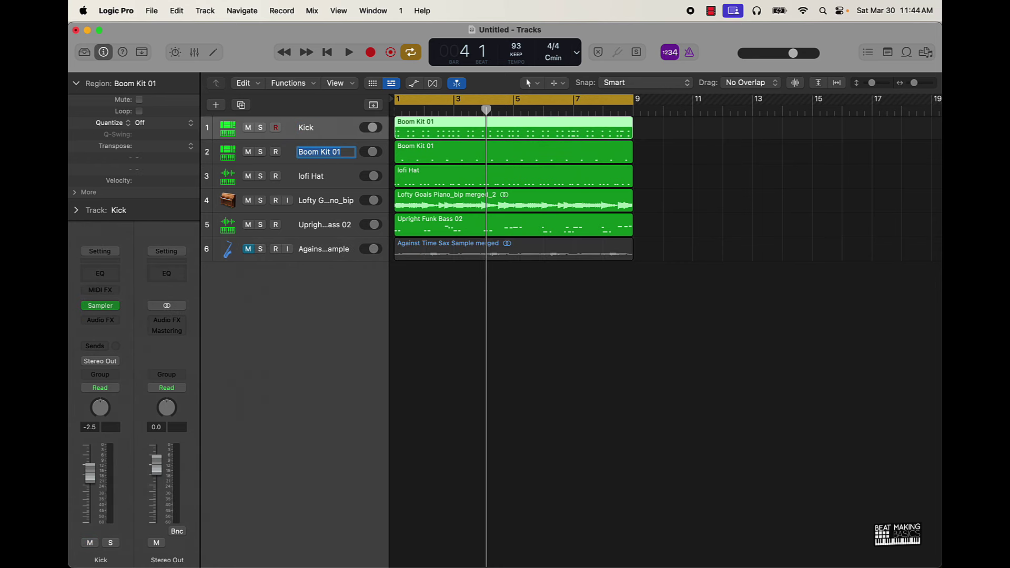
type("Snare")
key("Tab")
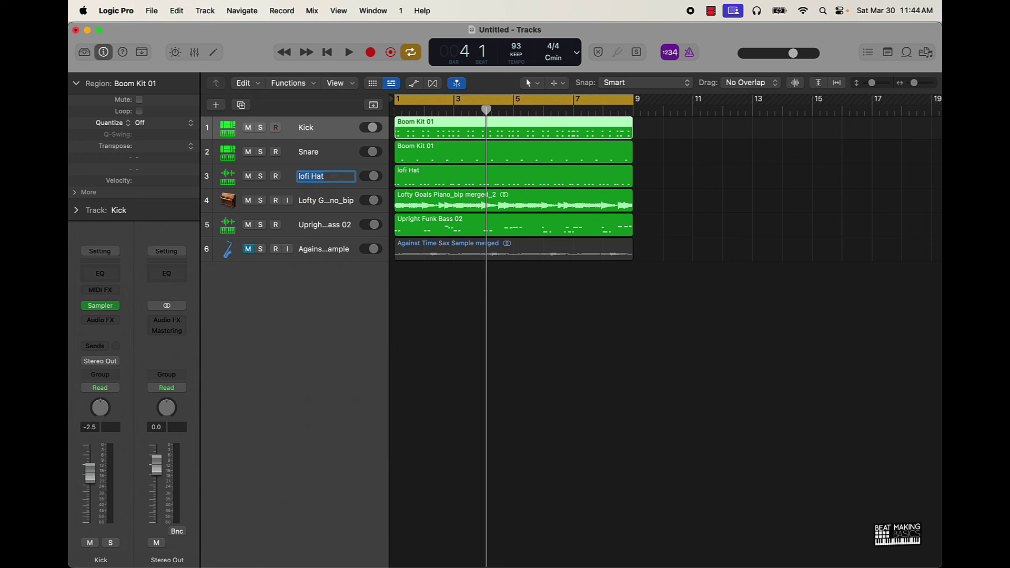
Step: Rename the lofi hat, piano, upright bass and sax sample tracks as Hat, Piano, Bass and Sax
type("Hat")
key("Tab")
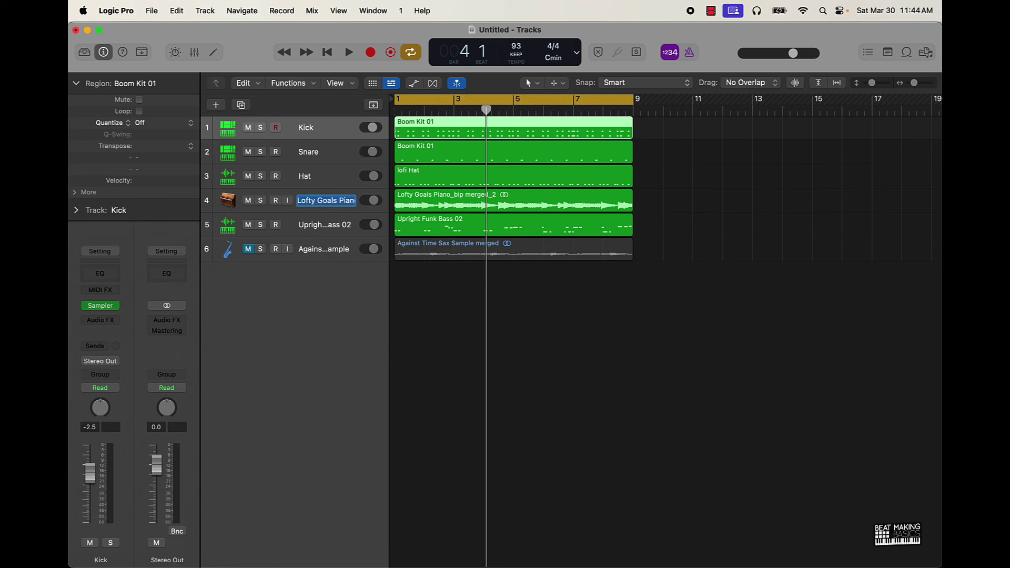
type("Piano")
key("Tab")
type("B")
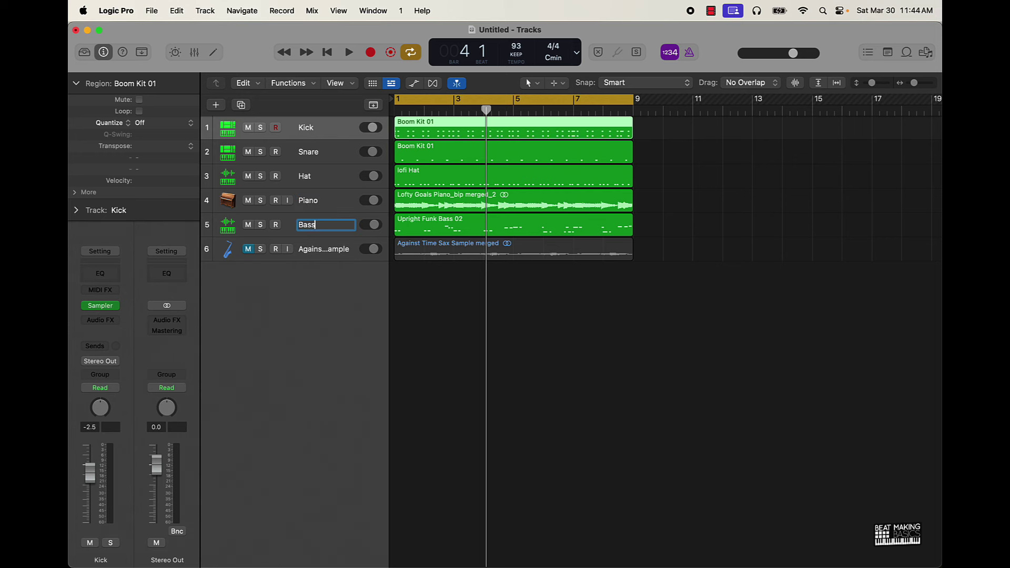
key("Tab")
type("Sax")
key("Return")
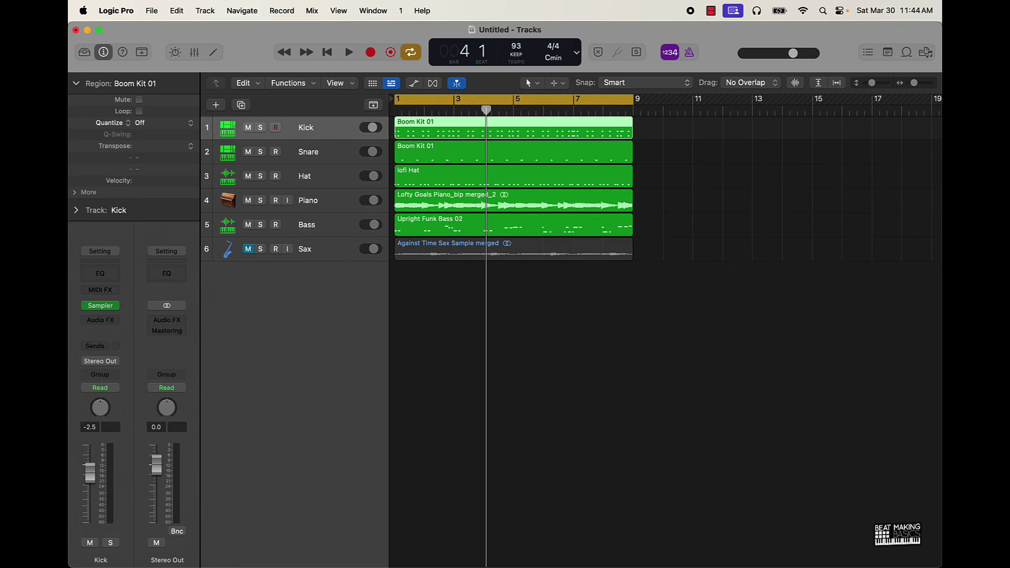
Step: Unmute the Sax track and rename all six regions after their tracks
left_click(247, 250)
left_click(562, 293)
key("super+a")
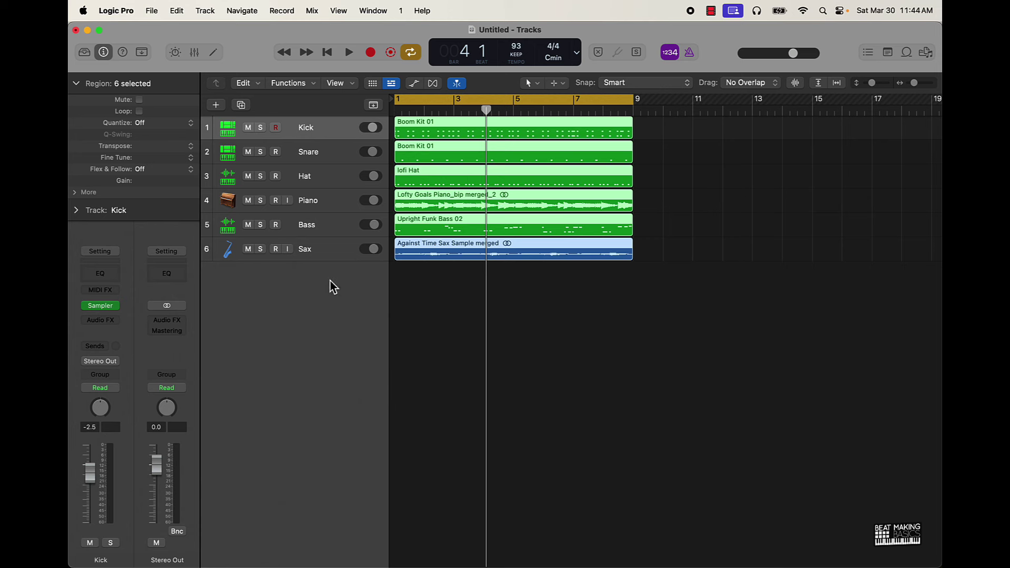
left_click(403, 405)
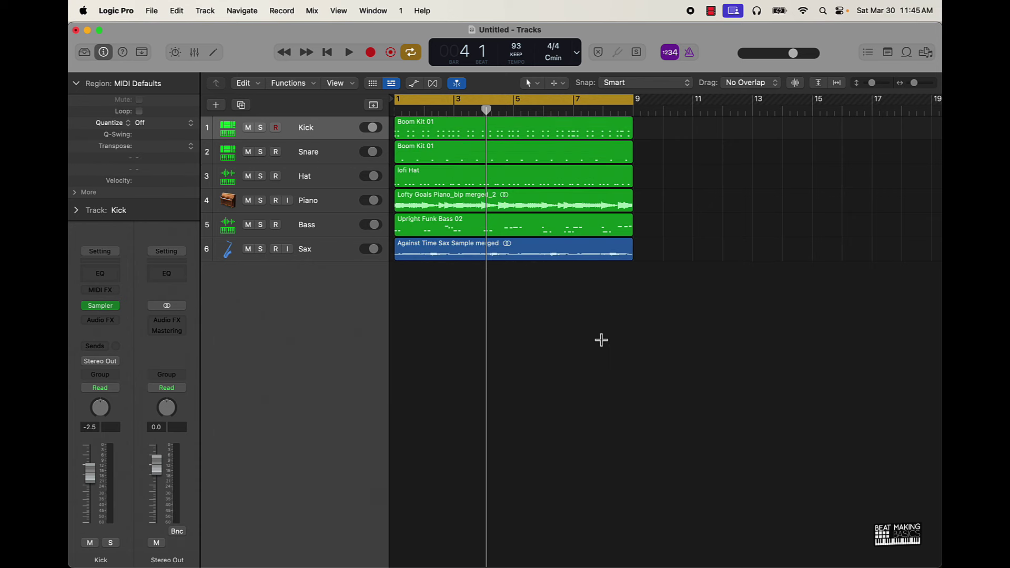
key("super+a")
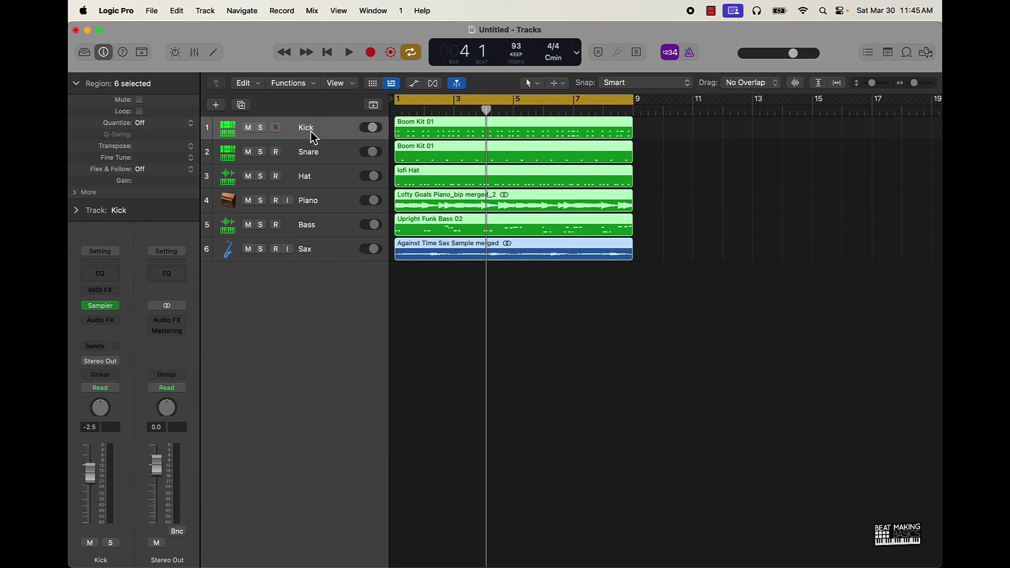
key("alt+shift+n")
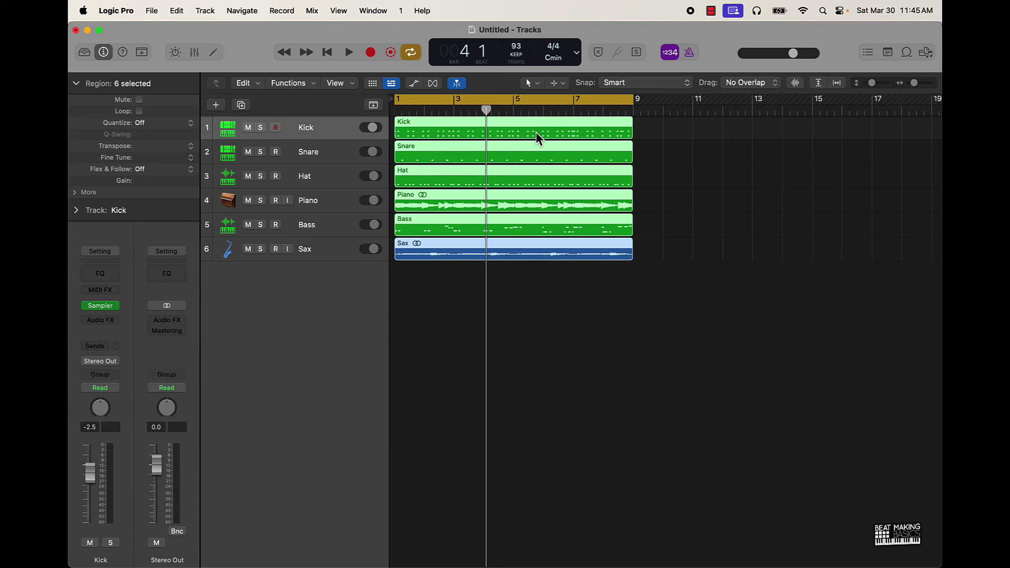
left_click(436, 299)
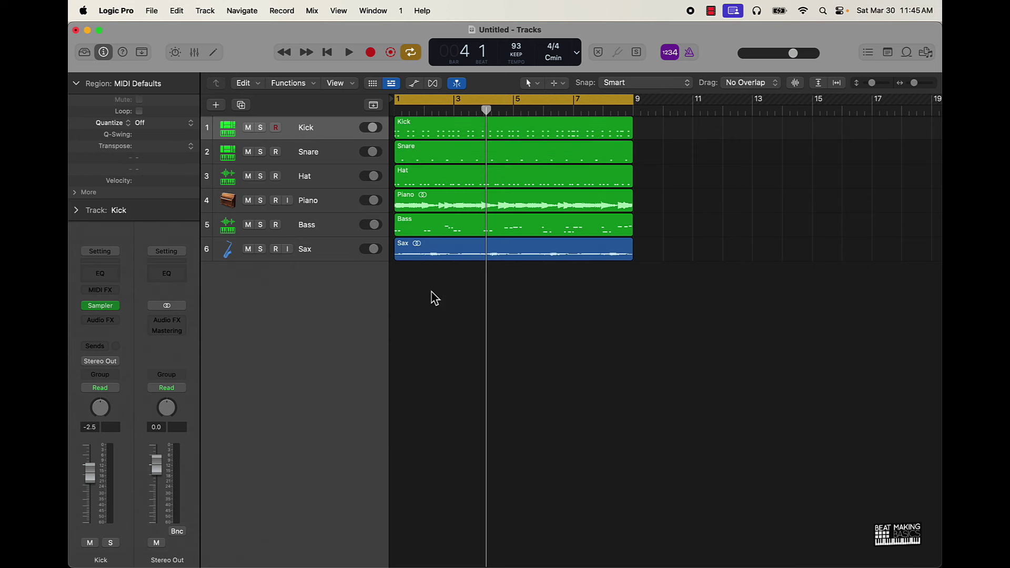
Step: Raise the Bass track's OneKnob Louder to nearly 10 while playing the beat from the start, and stop playback
key("Return")
key("space")
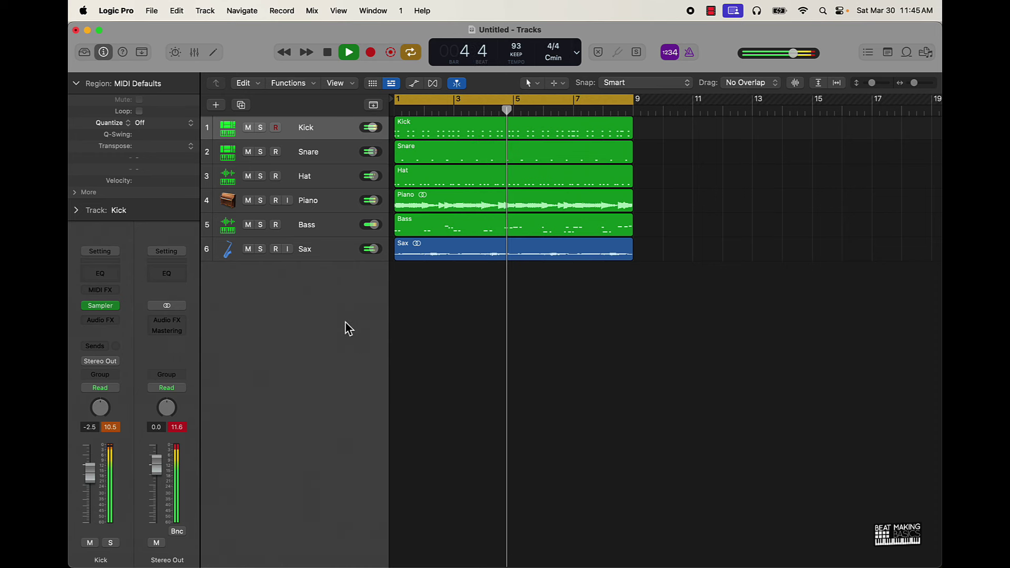
left_click(331, 228)
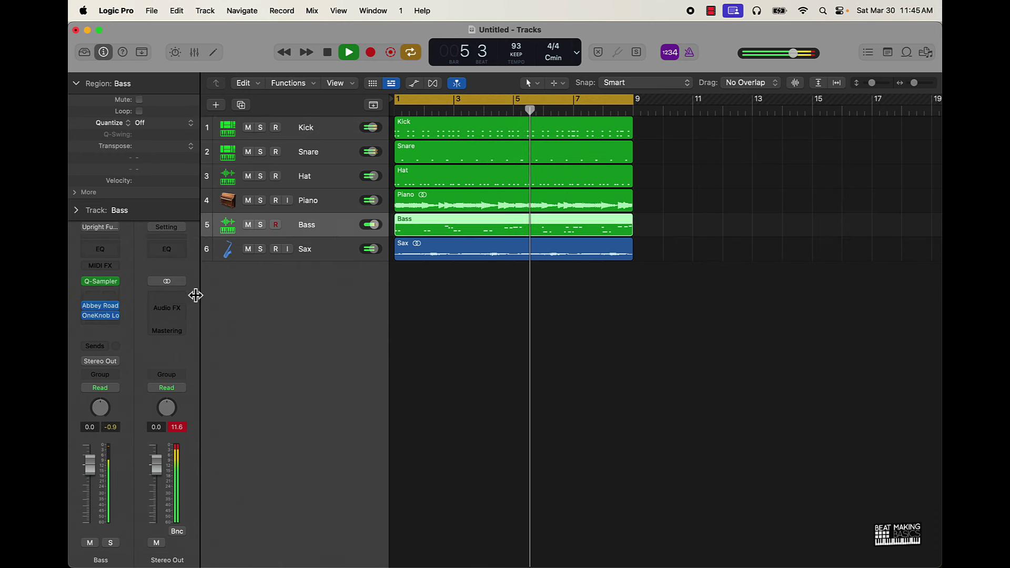
left_click(108, 315)
left_click_drag(402, 345, 413, 179)
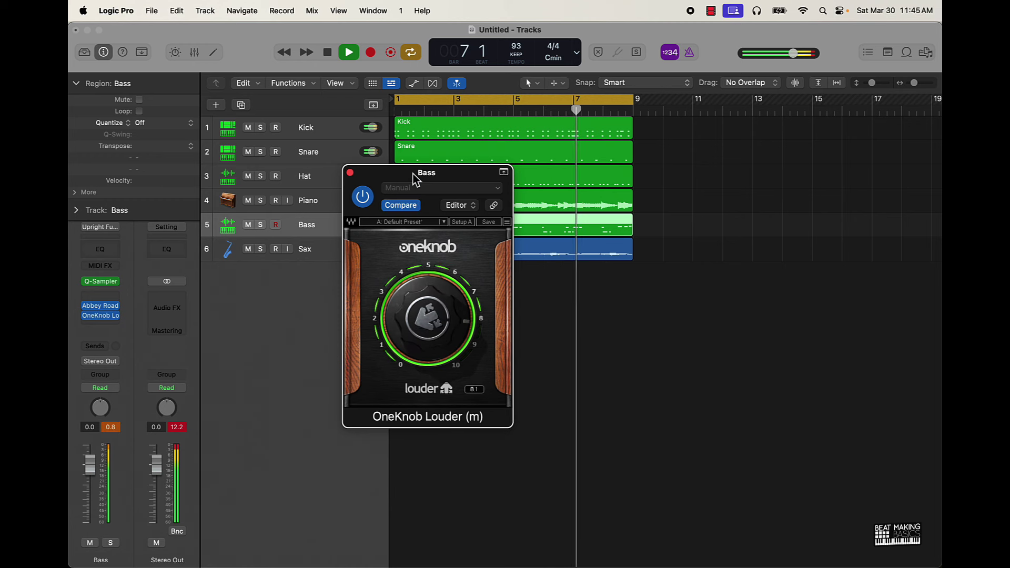
left_click_drag(410, 369, 428, 286)
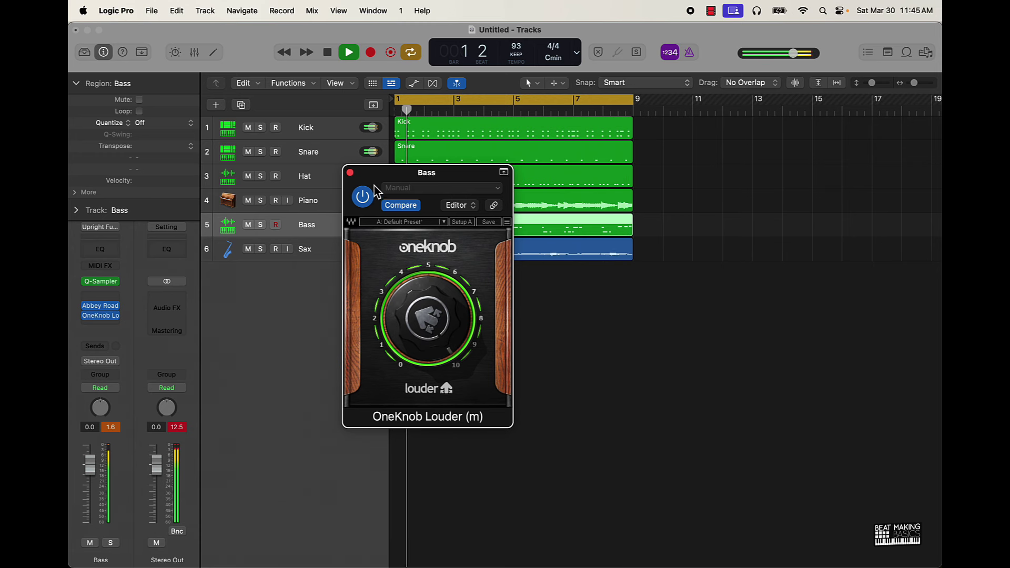
left_click(349, 172)
left_click(605, 383)
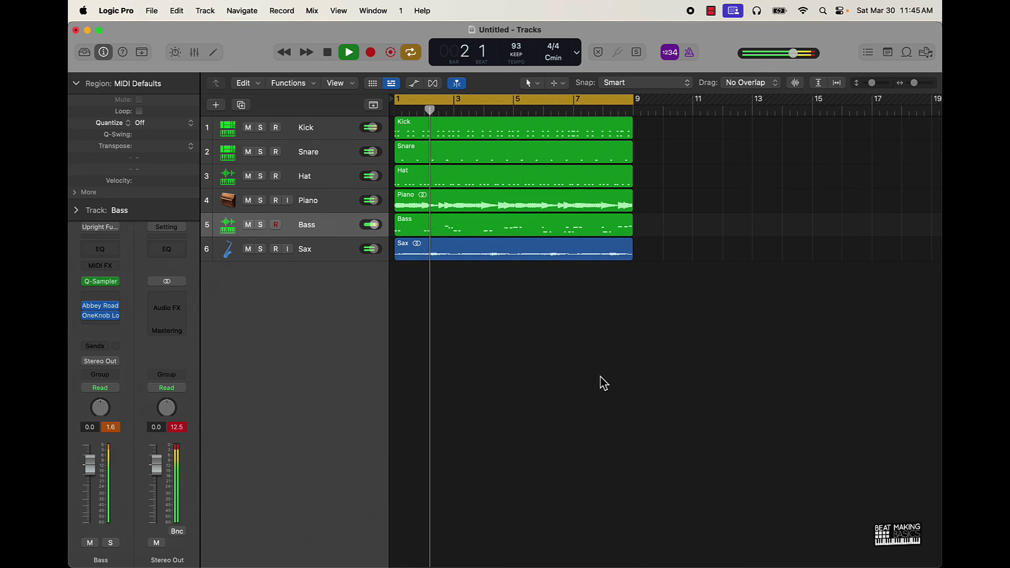
left_click(108, 429)
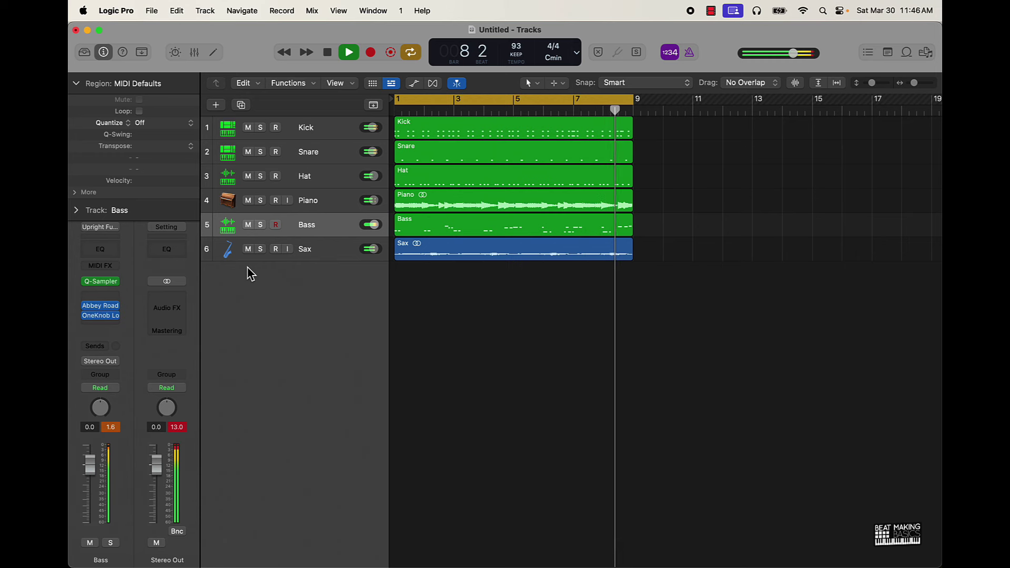
key("space")
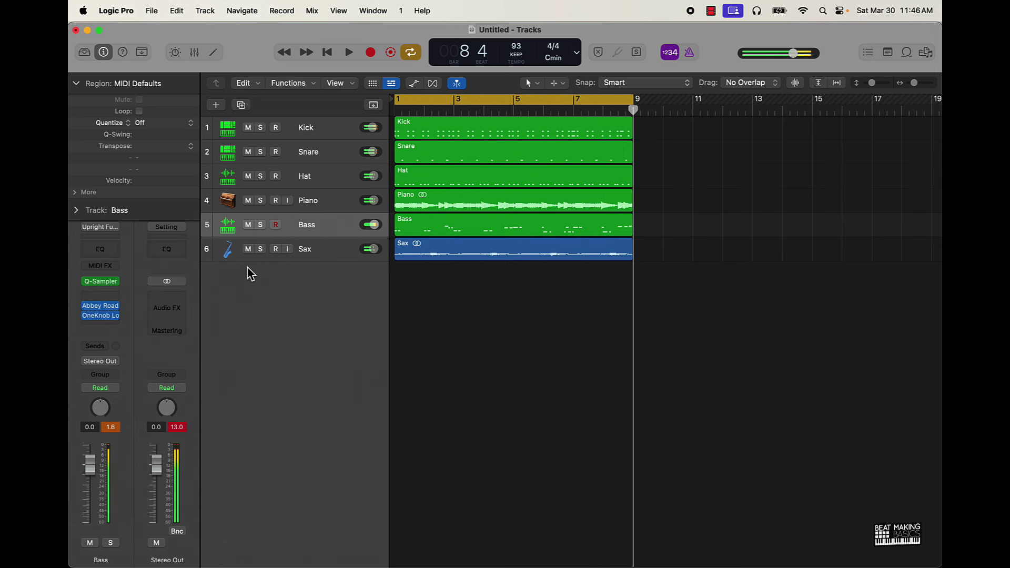